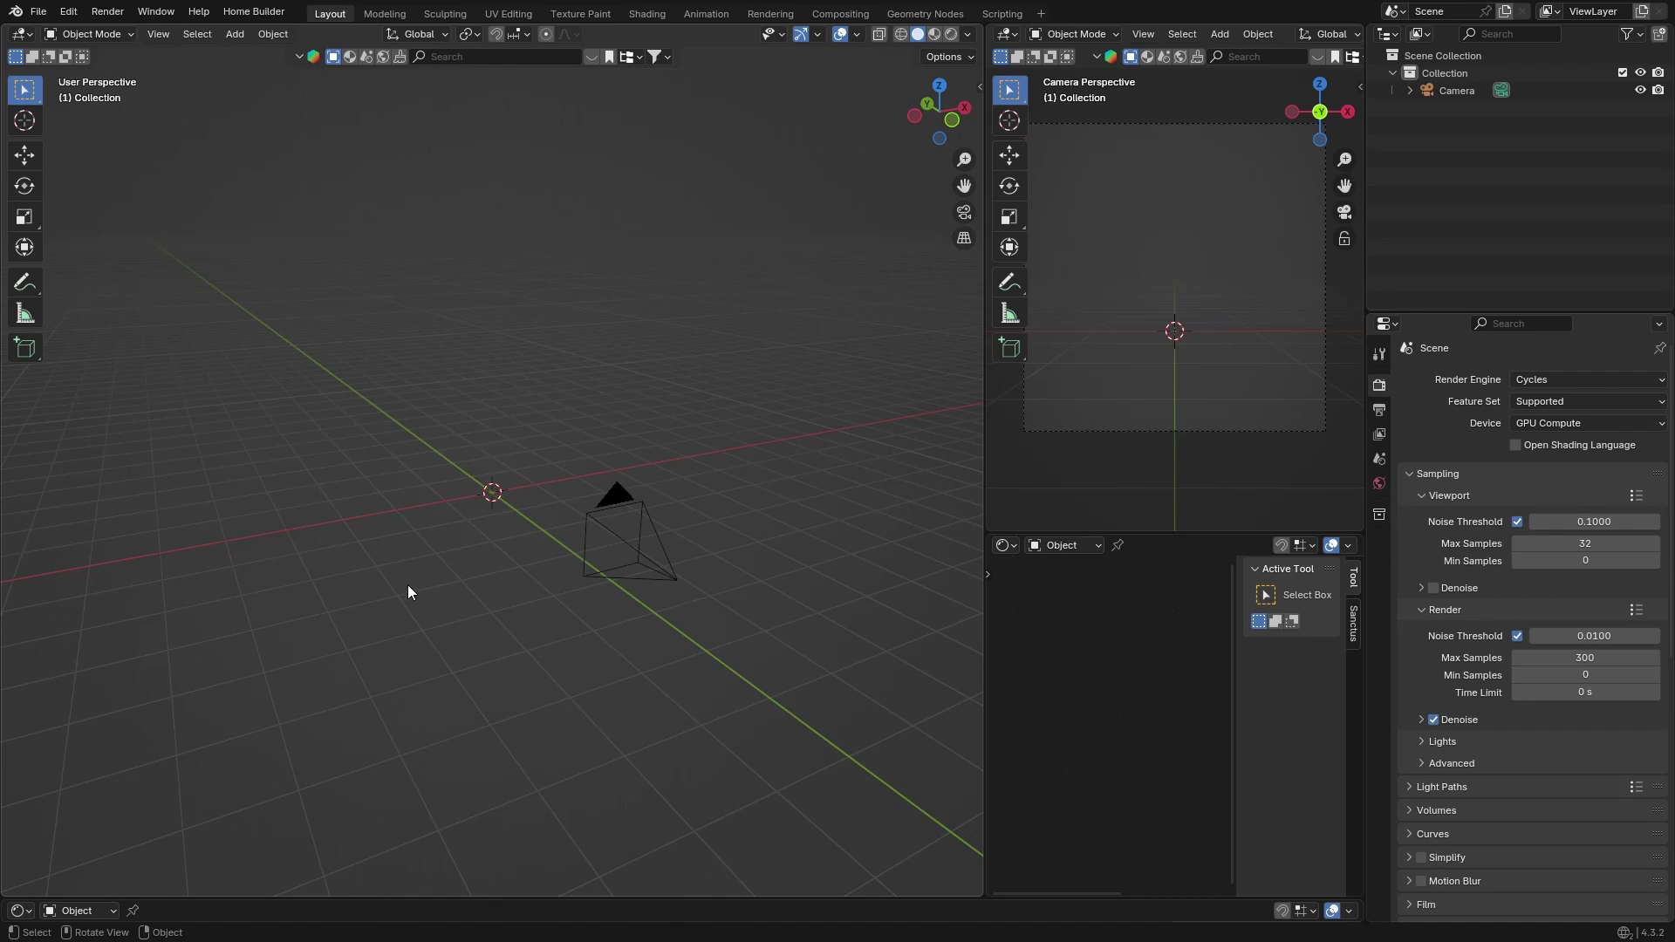
# - Add an ico sphere mesh with 1 subdivision at the world origin
pyautogui.hotkey('shift', 'a')
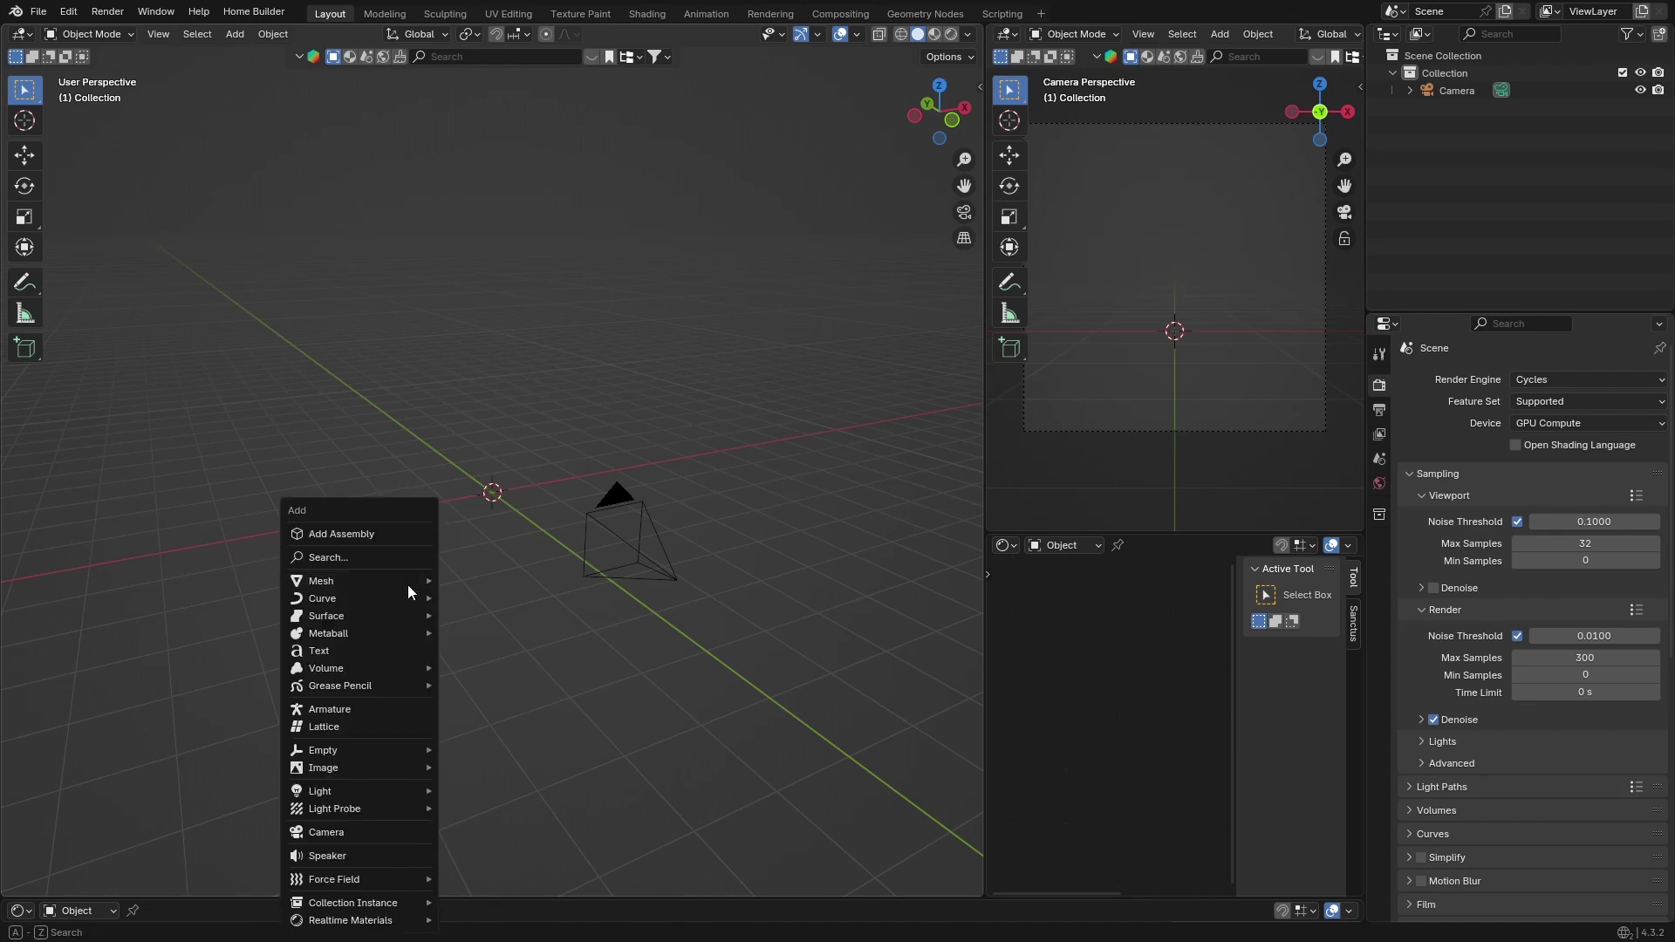
pyautogui.moveTo(407, 584)
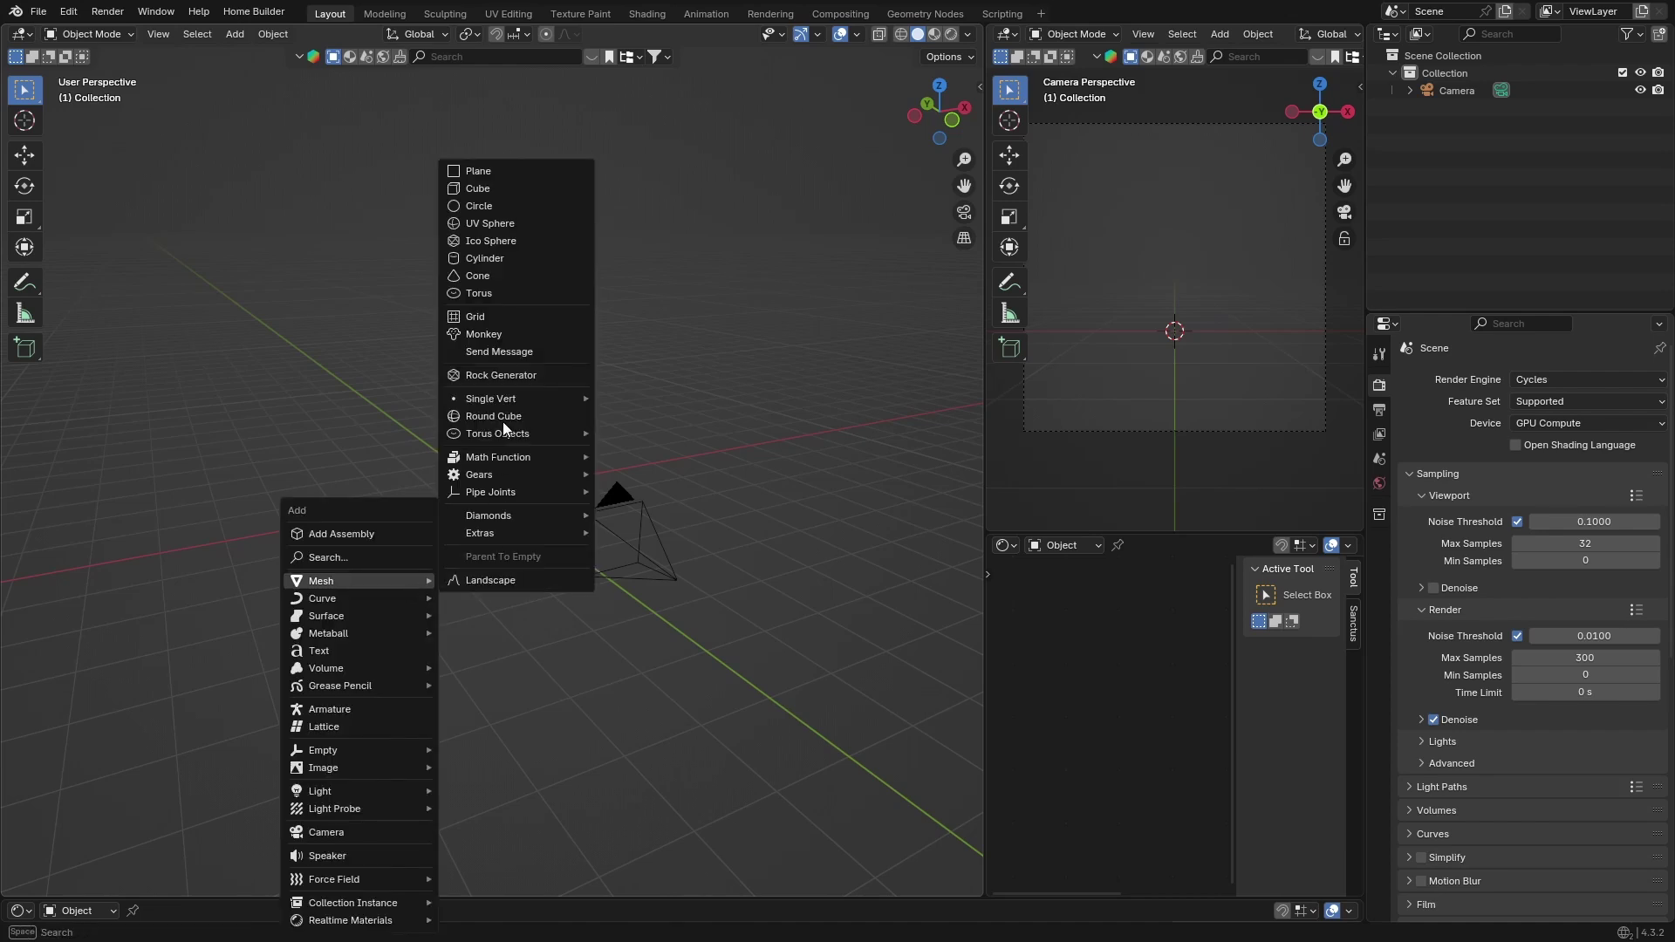
pyautogui.click(484, 242)
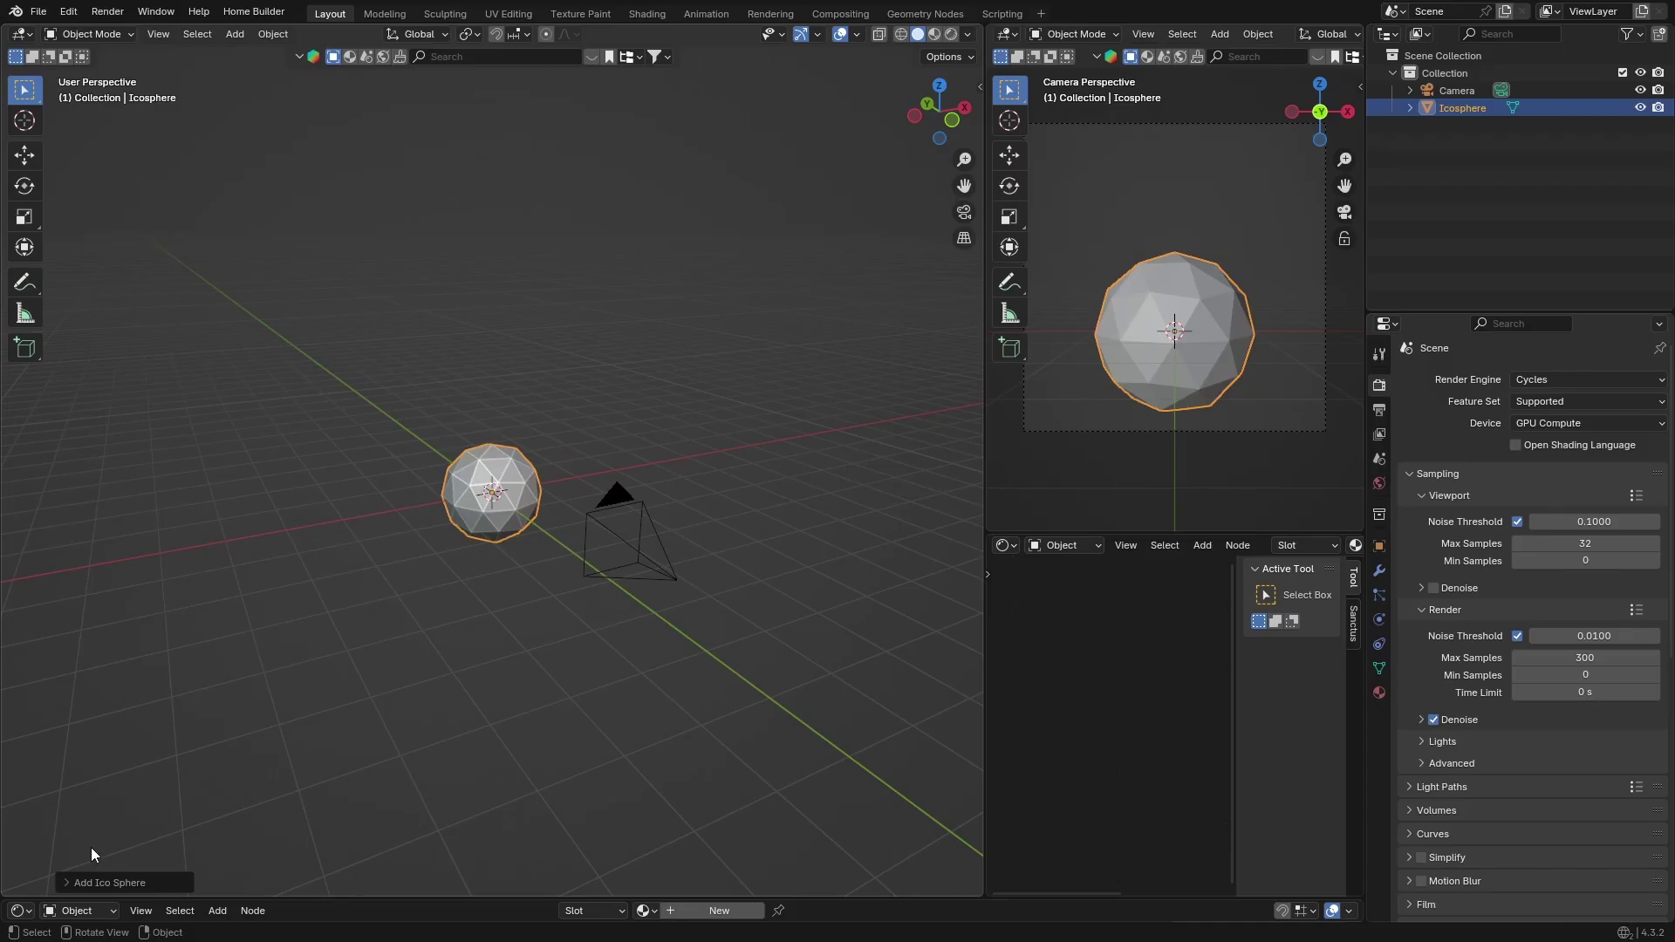
pyautogui.click(62, 894)
pyautogui.click(162, 713)
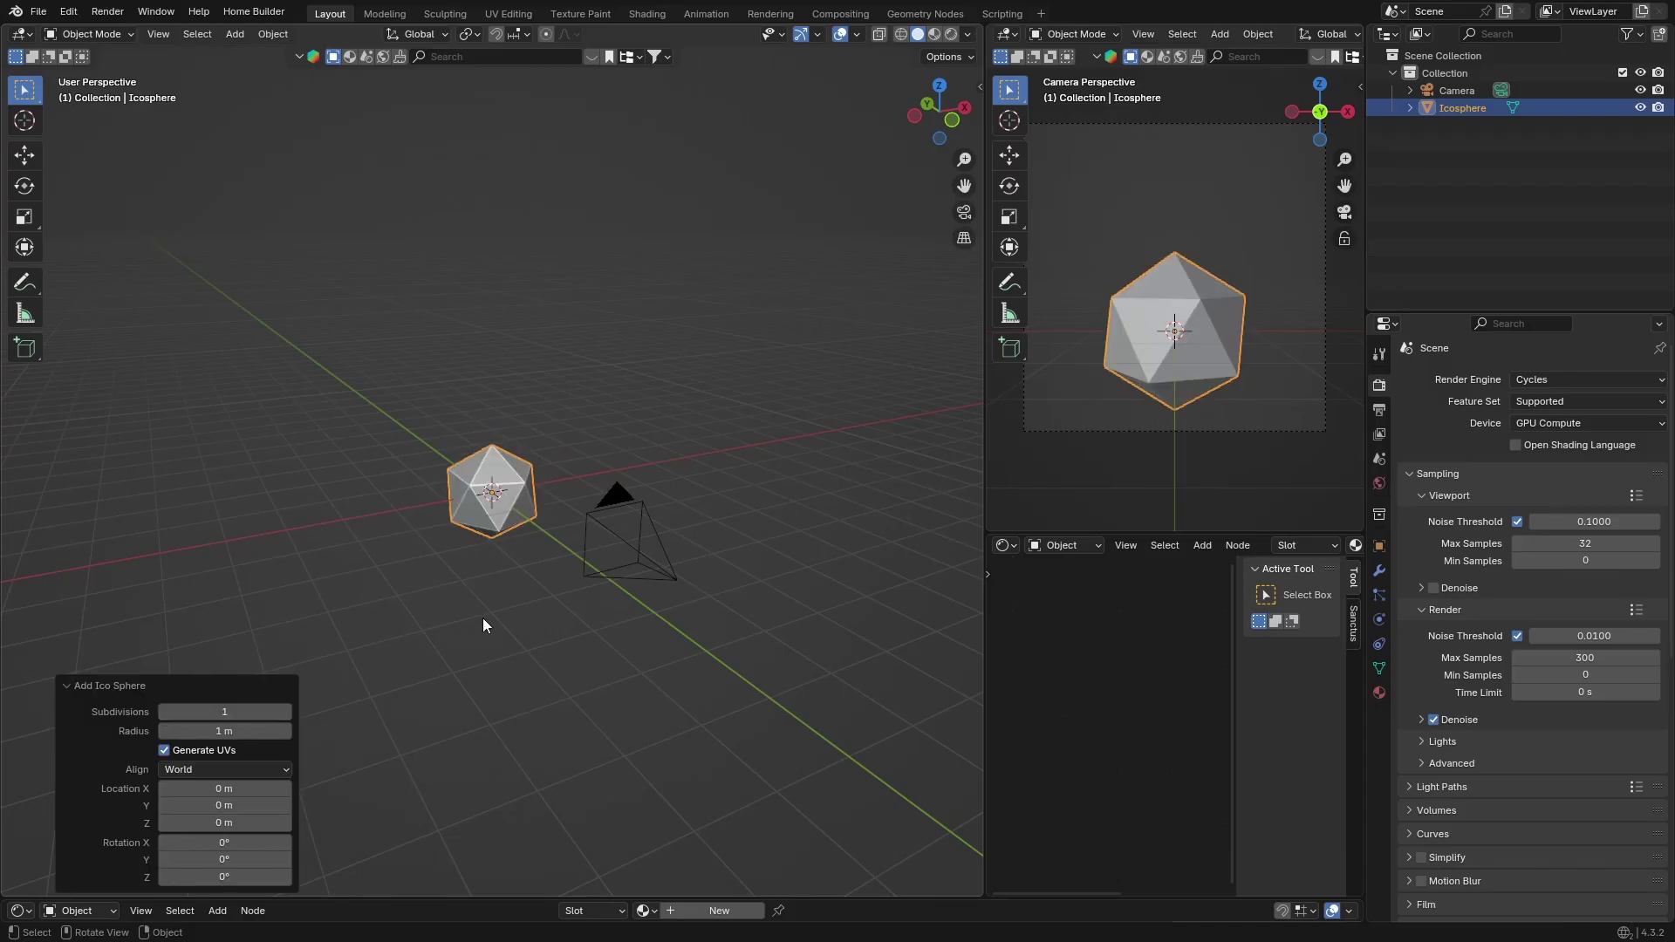
pyautogui.scroll(5, 484, 617)
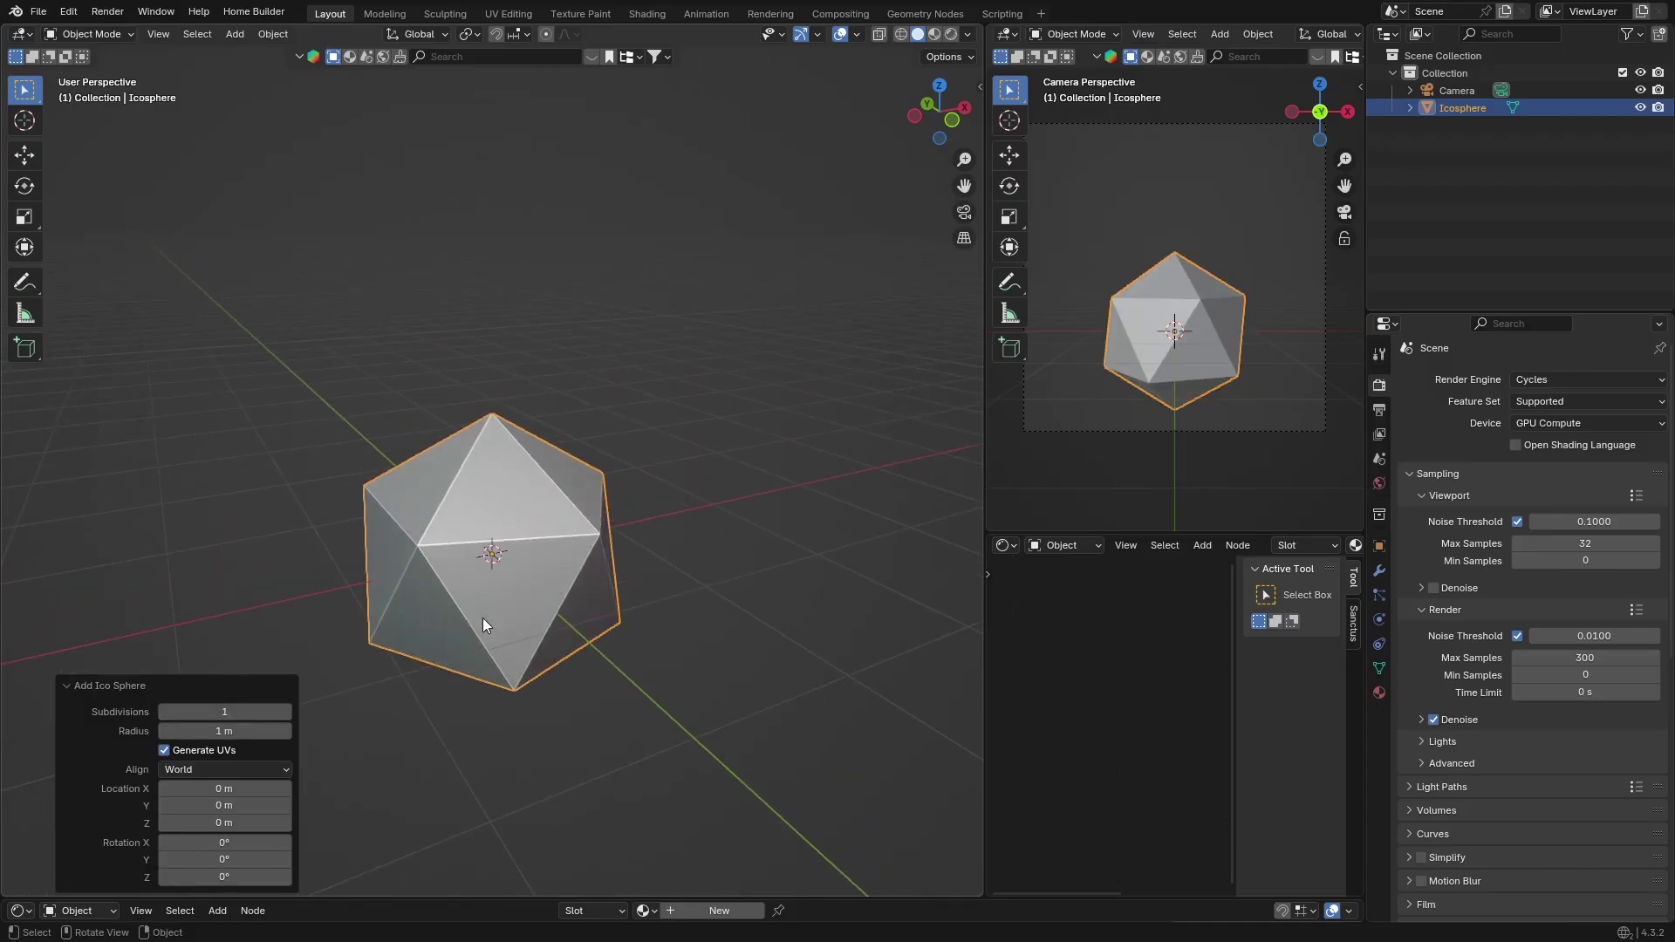
# - Enable the Wireframe viewport display for the icosphere
pyautogui.click(1378, 547)
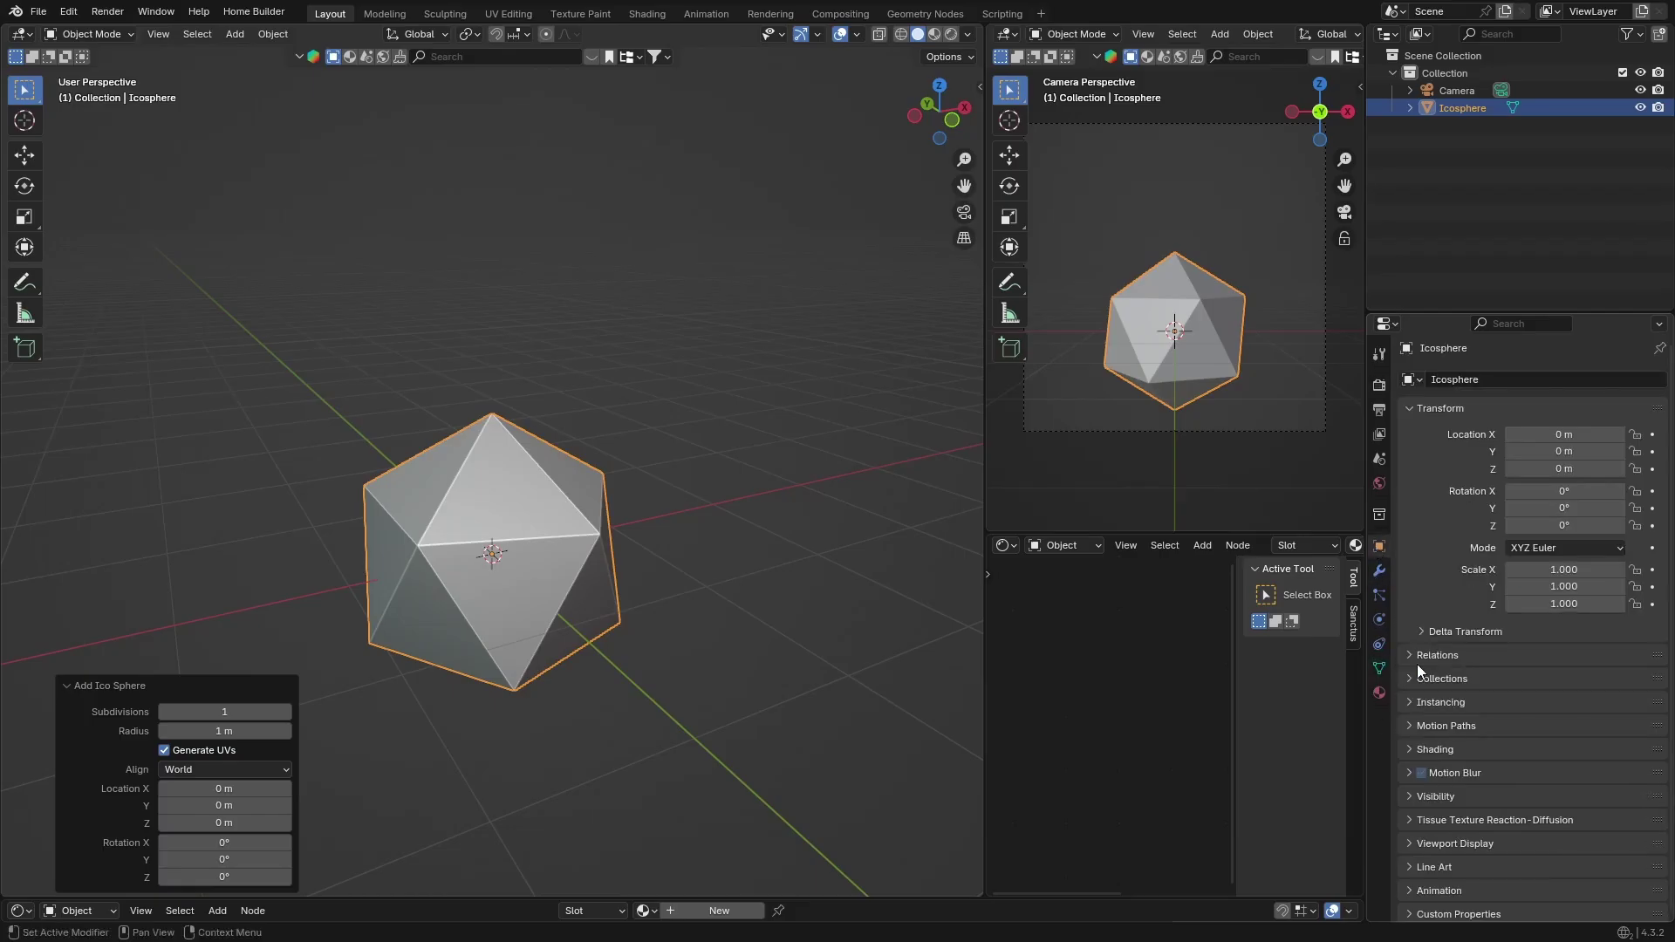
pyautogui.click(1407, 835)
pyautogui.scroll(-5, 1408, 838)
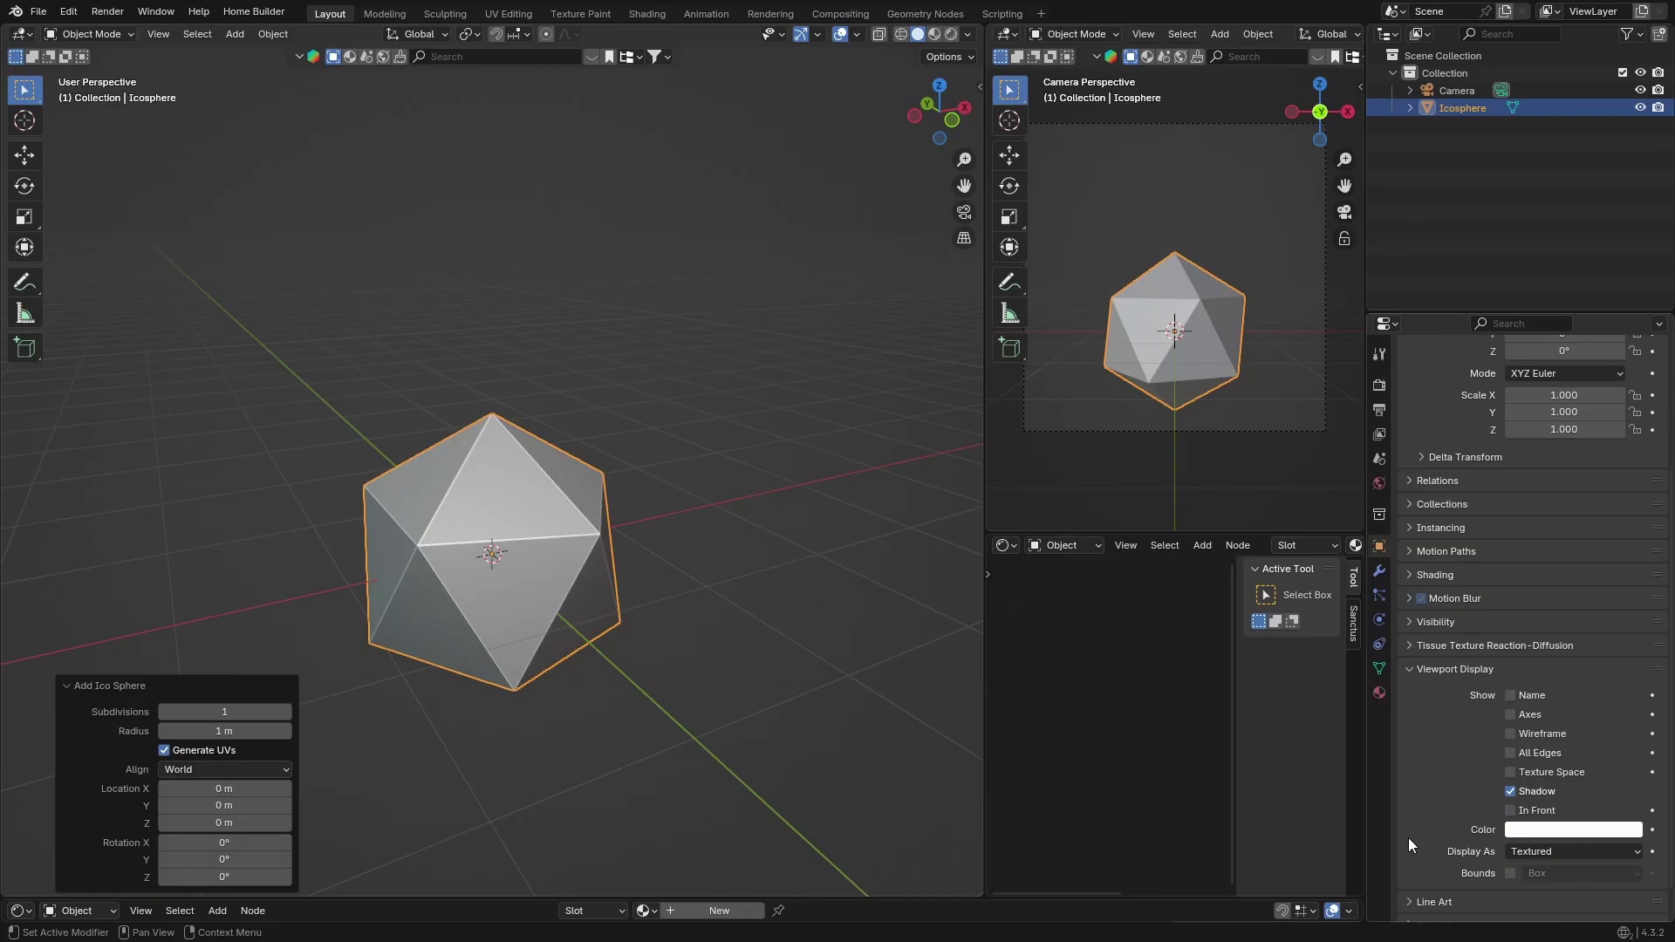
pyautogui.click(1510, 734)
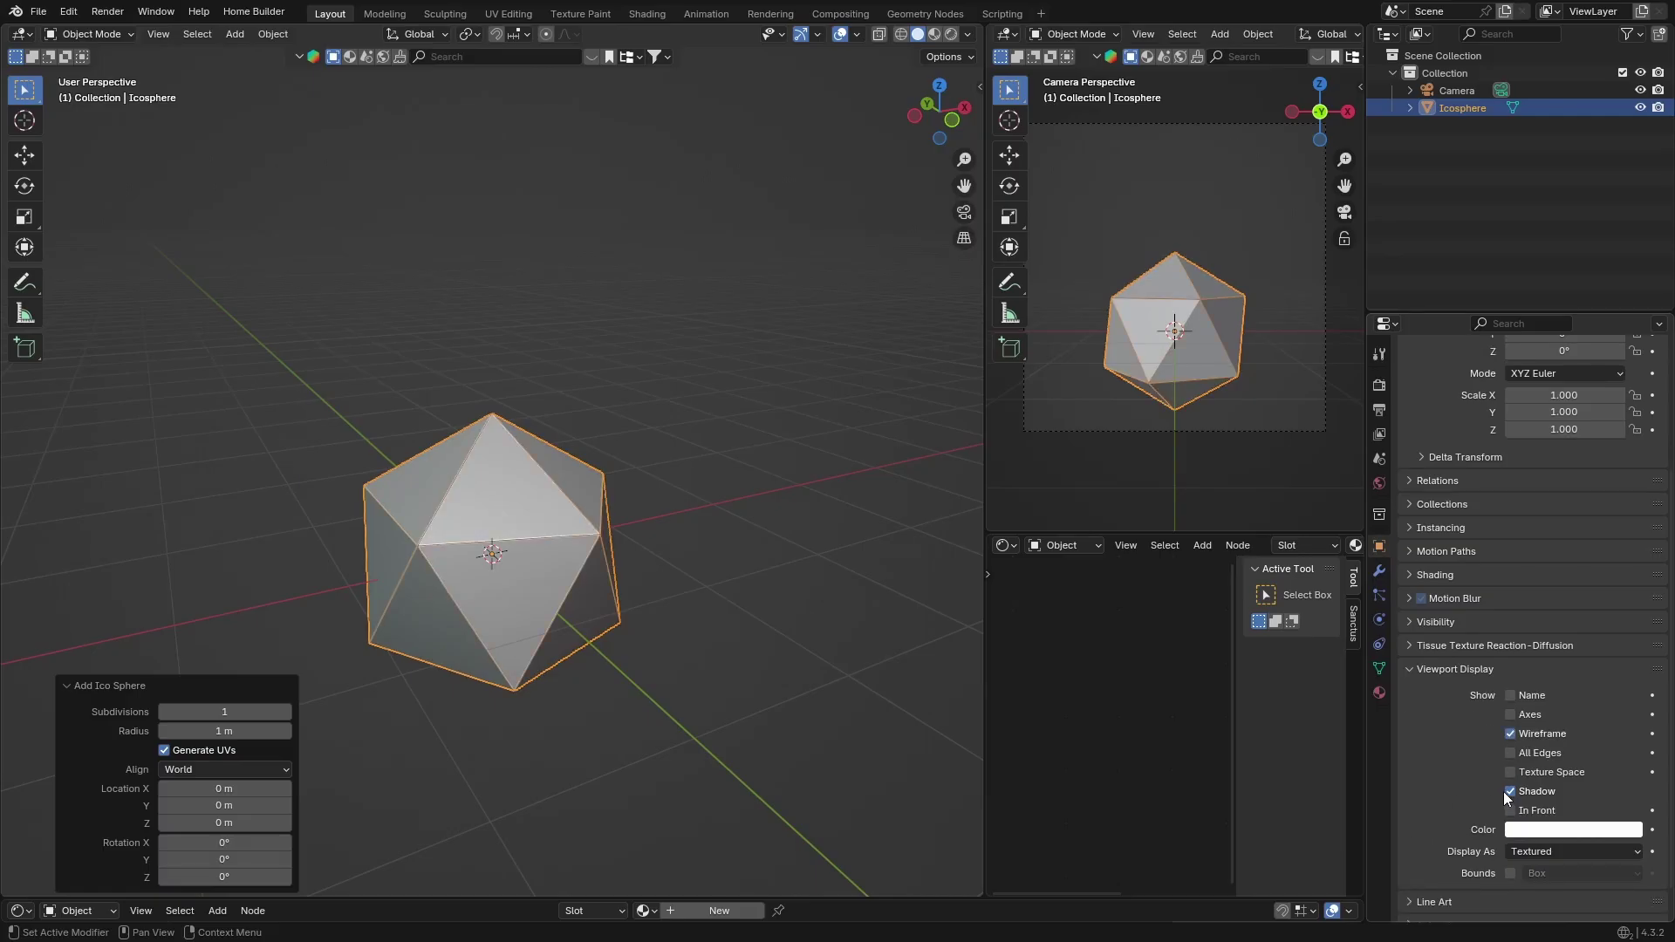
pyautogui.click(274, 455)
pyautogui.click(436, 485)
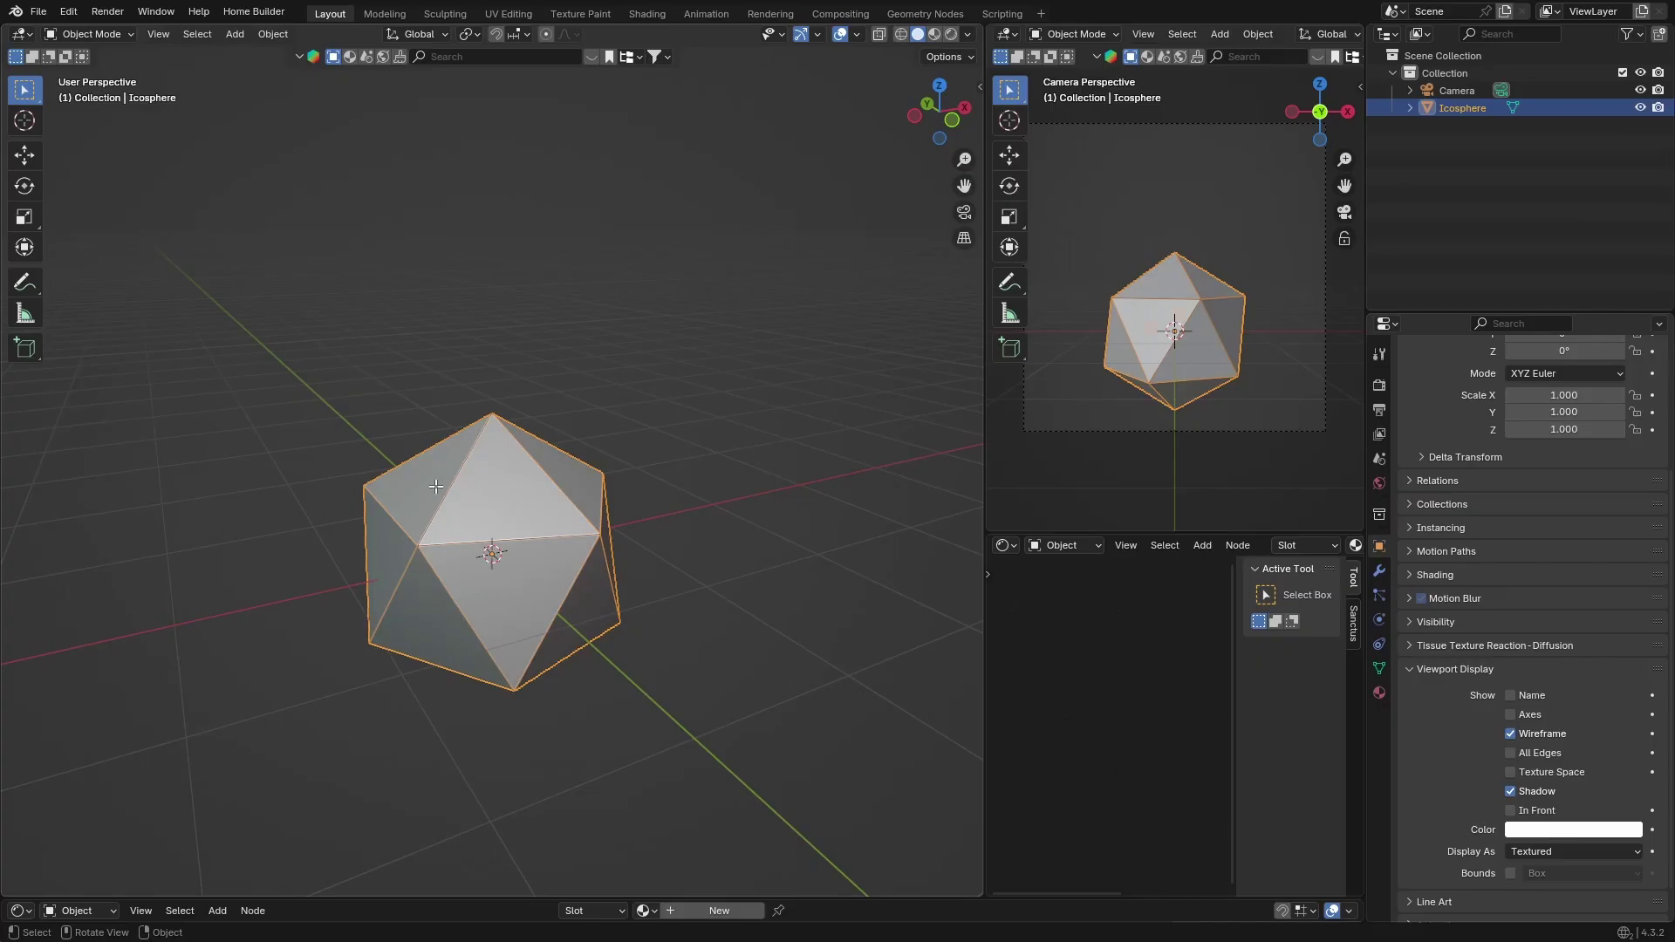
# - Enter Edit Mode on the icosphere in front view and hide the camera in the viewport
pyautogui.press('Tab')
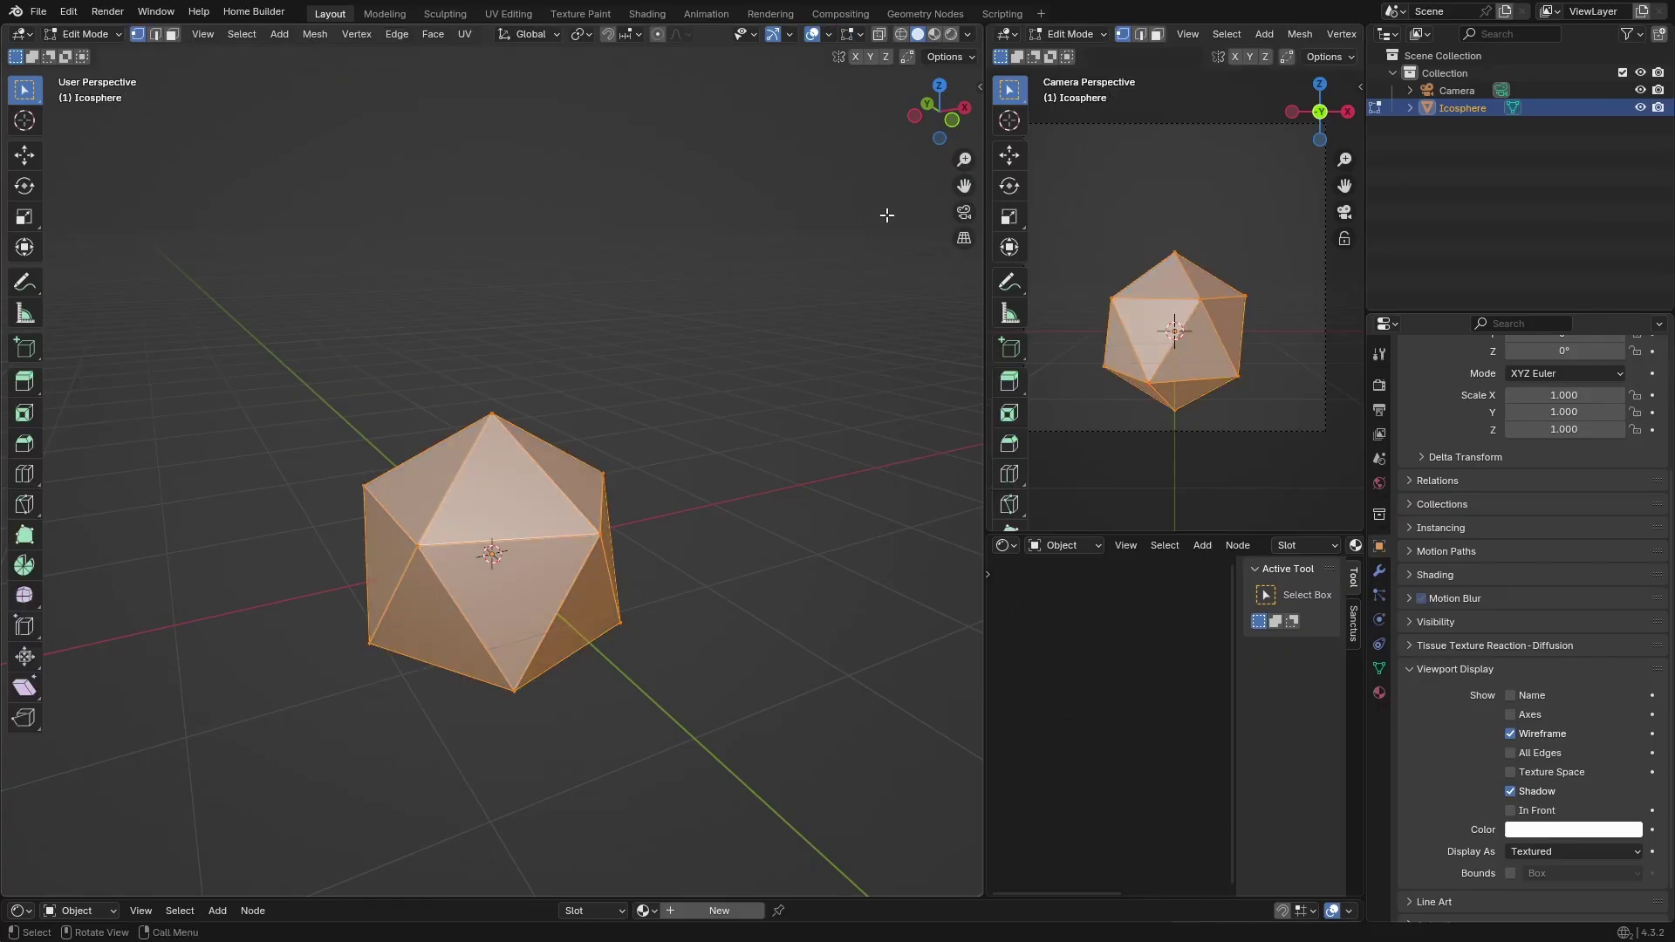
pyautogui.click(955, 115)
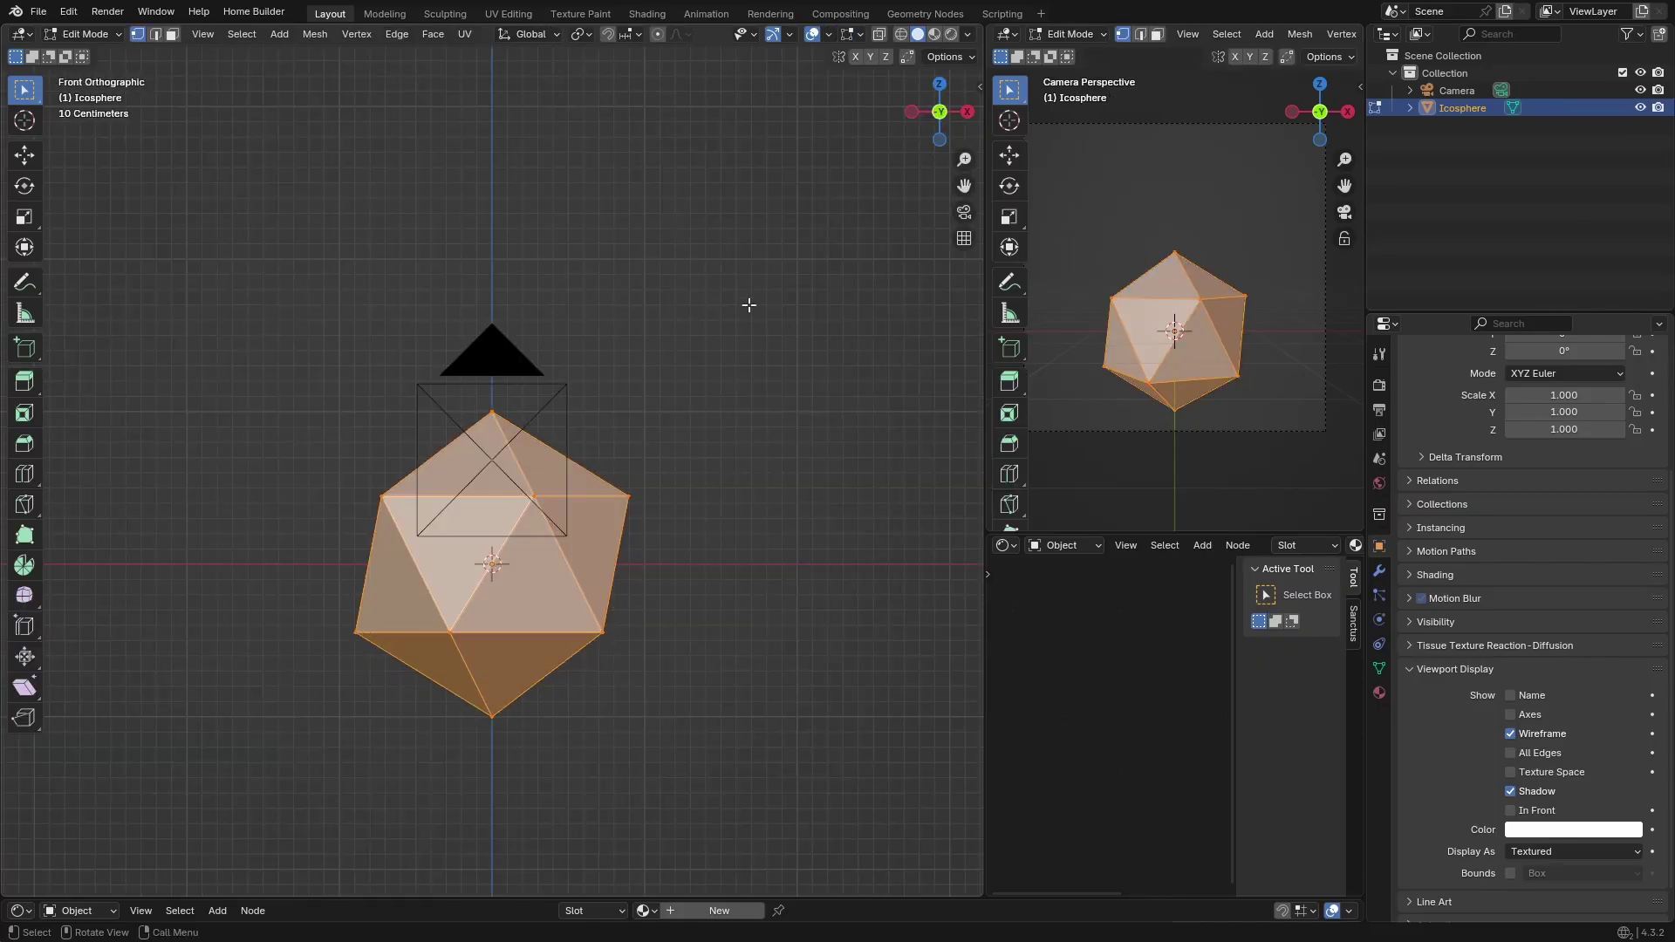
pyautogui.click(1458, 89)
pyautogui.click(1639, 89)
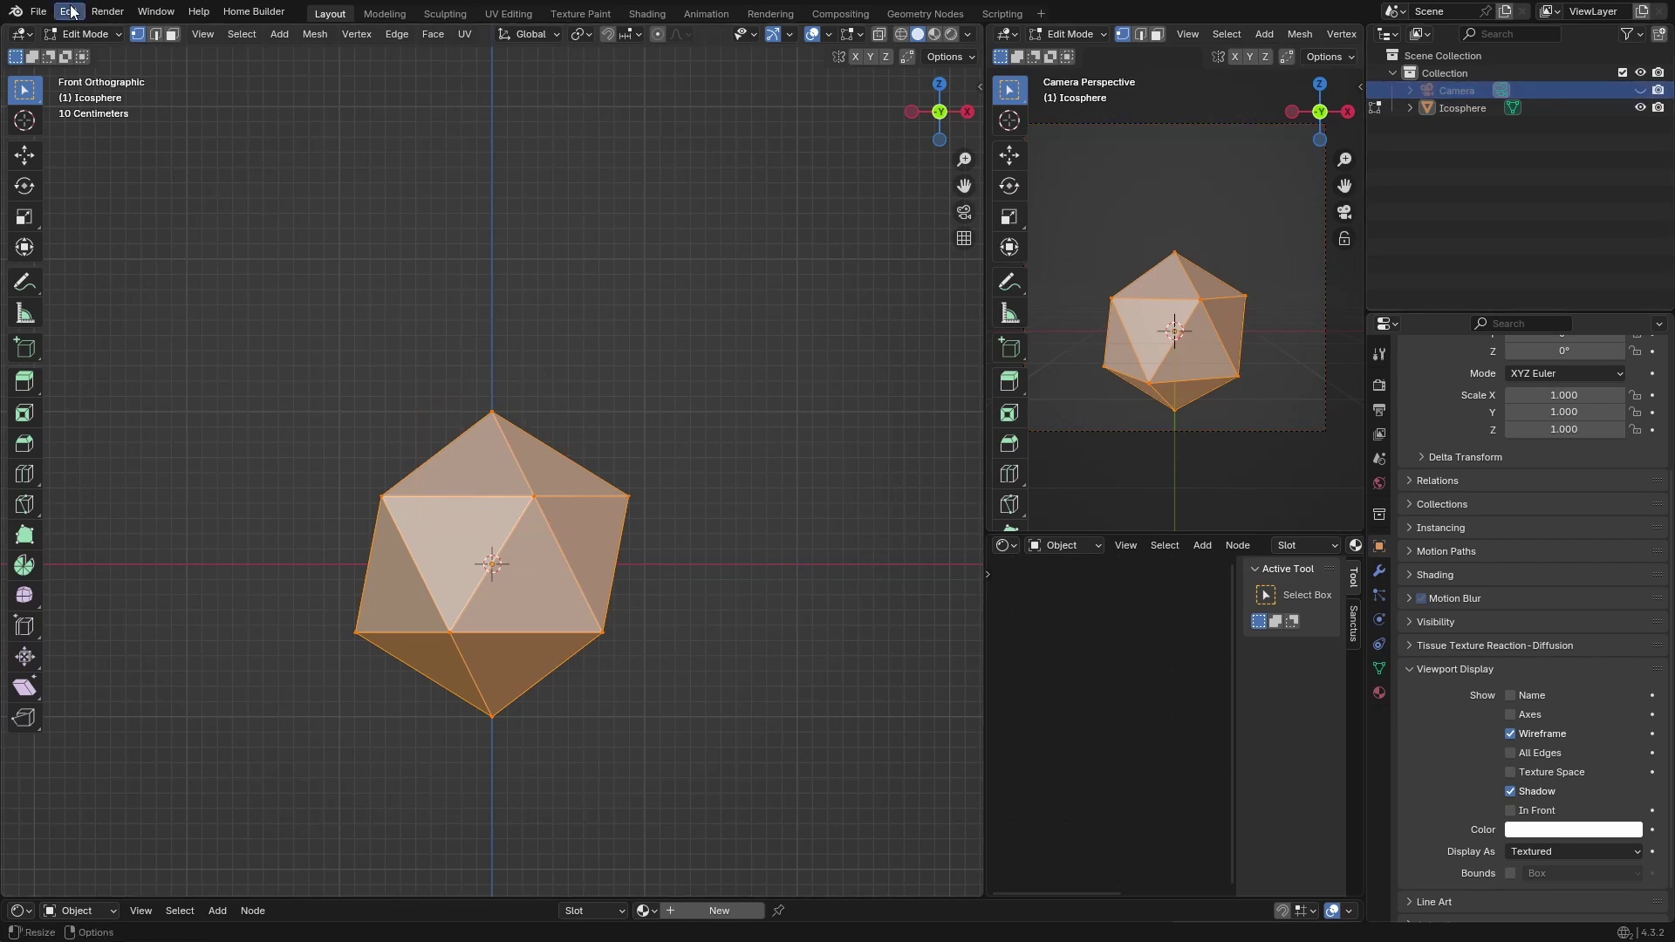
# - Split the icosphere's mesh into separate triangles using Faces by Edges
pyautogui.click(69, 12)
pyautogui.click(114, 147)
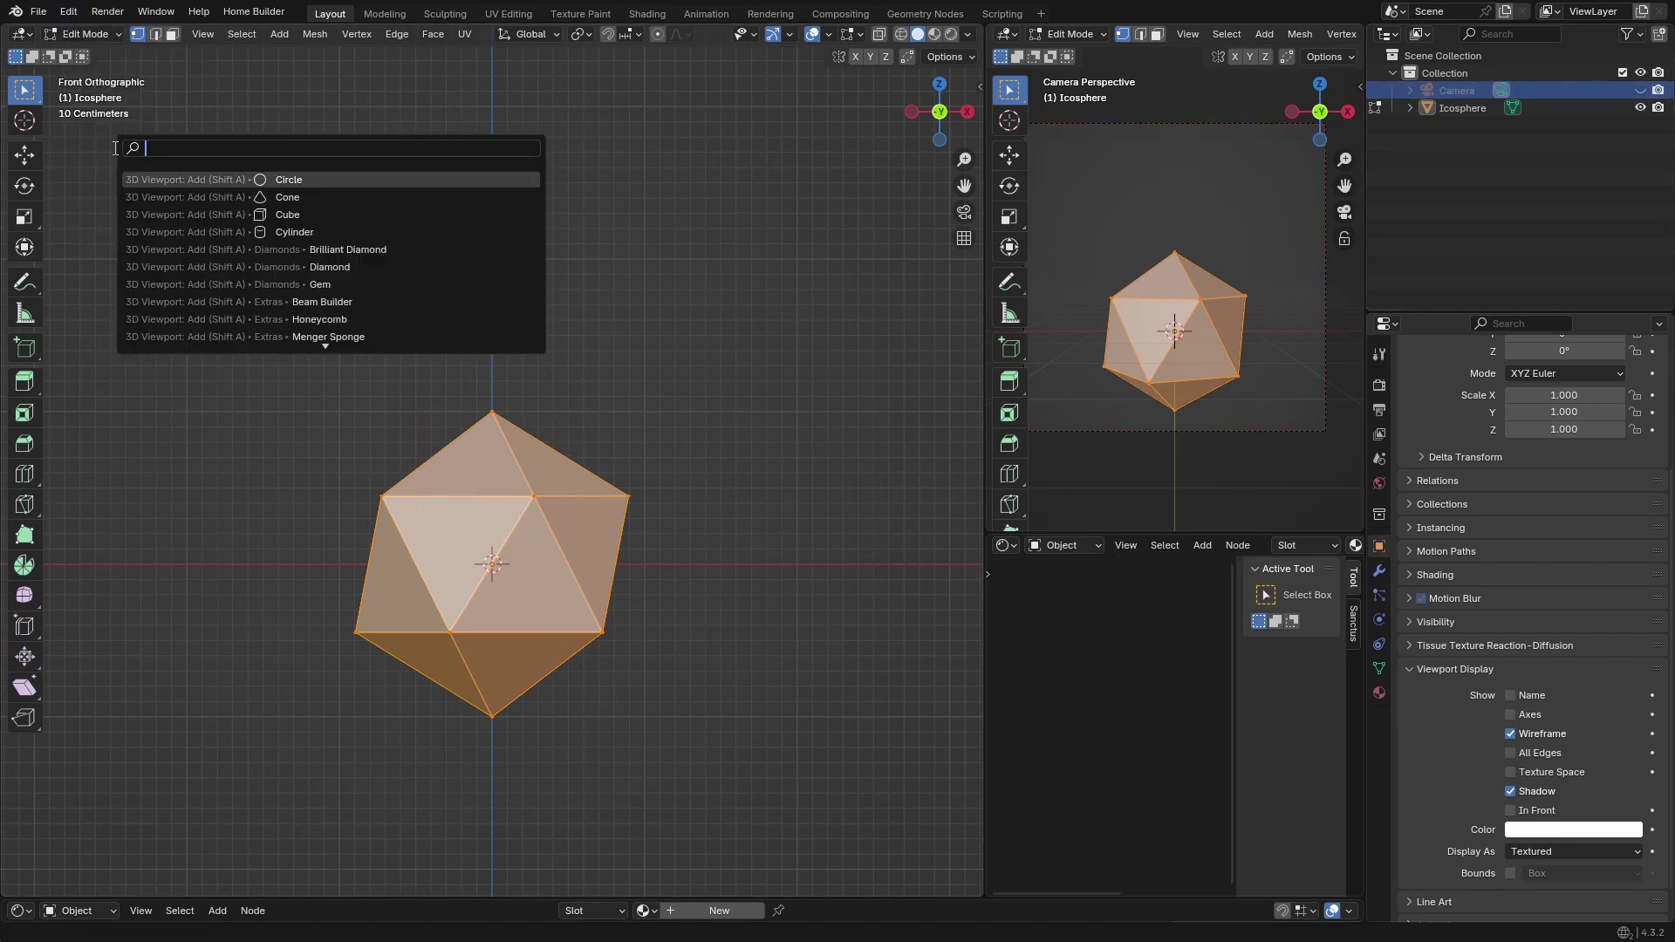
pyautogui.write('spl')
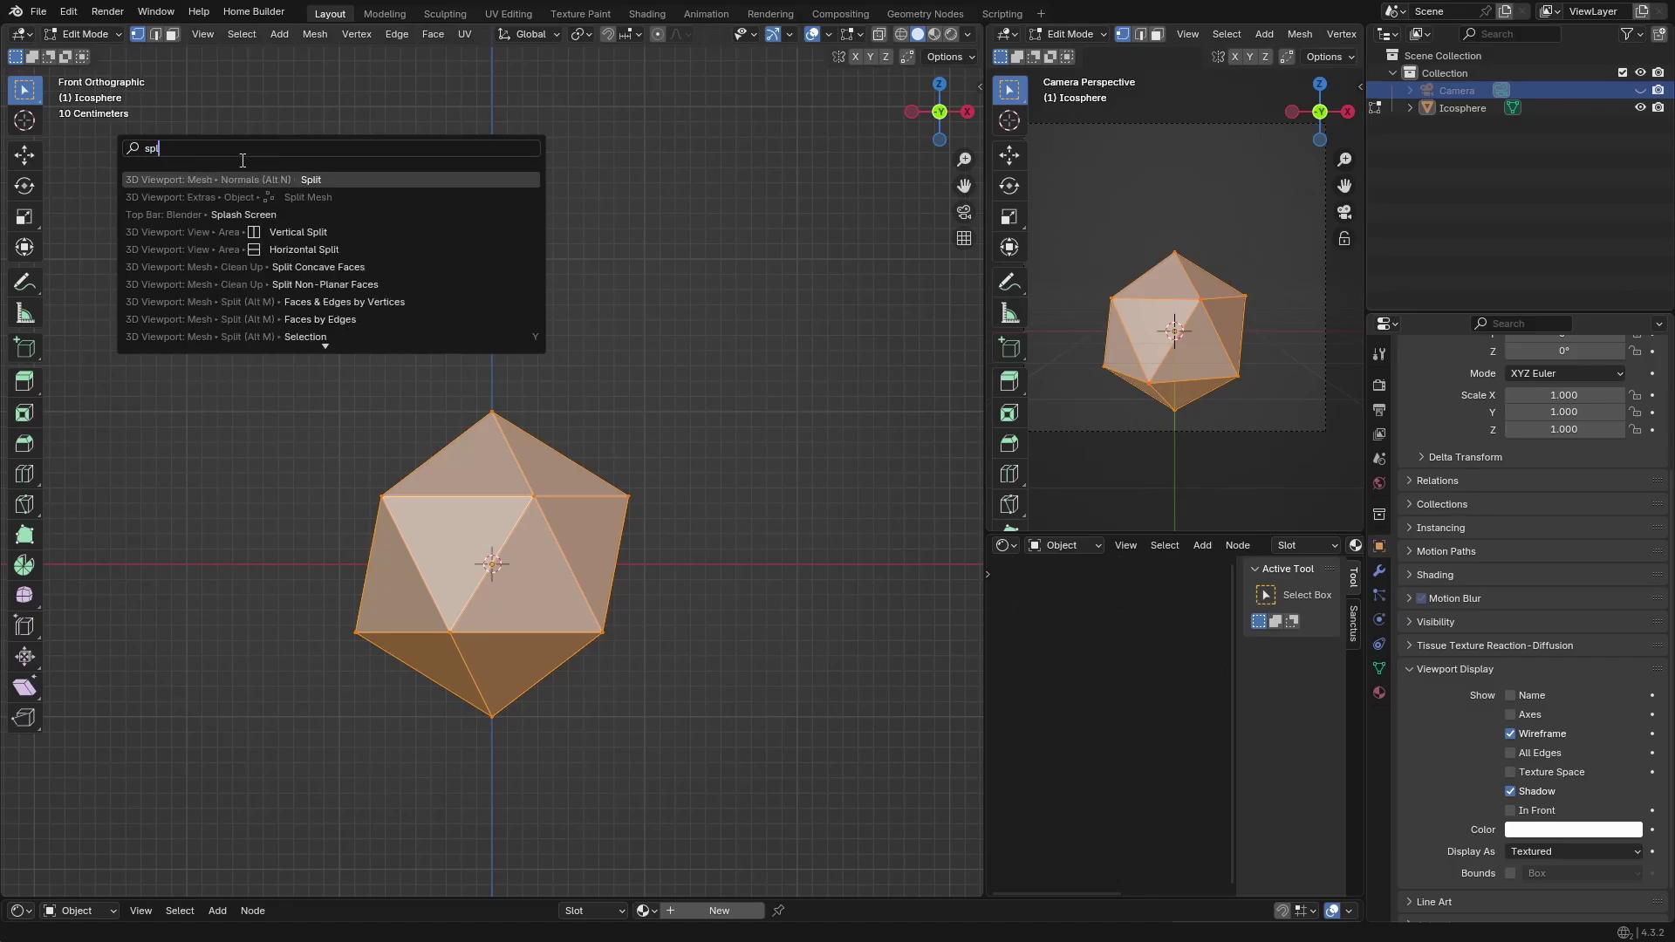
pyautogui.click(231, 319)
# - Scale all split faces to about 0.787 around their Individual Origins and return to Object Mode
pyautogui.click(582, 35)
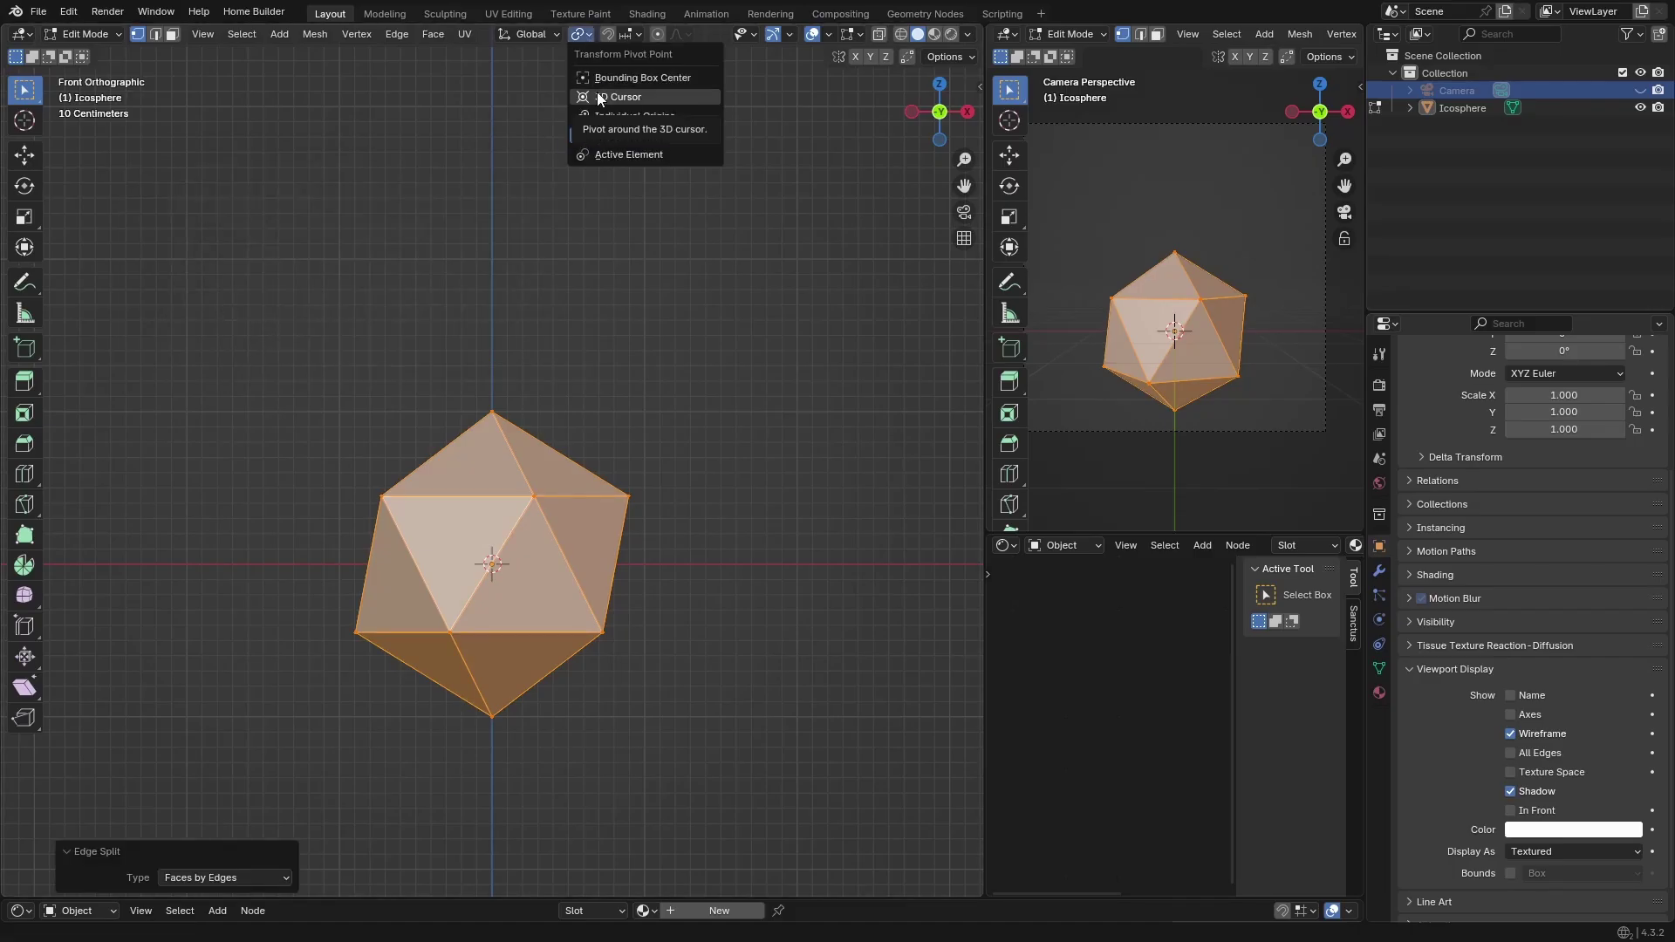
pyautogui.click(613, 115)
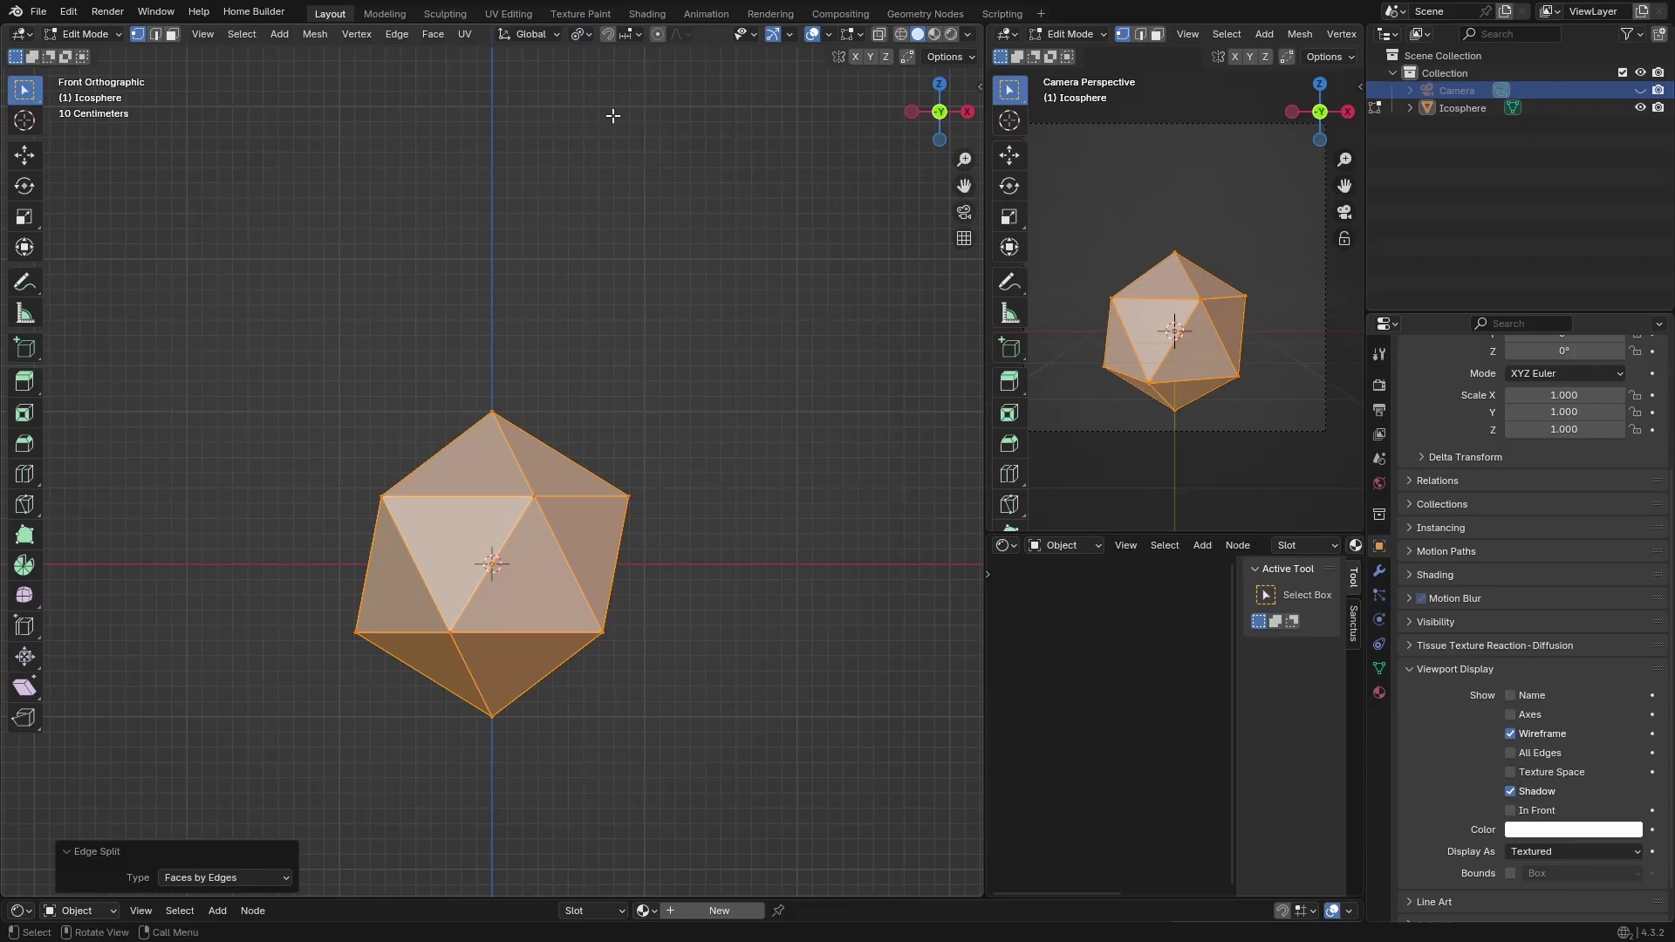
pyautogui.press('s')
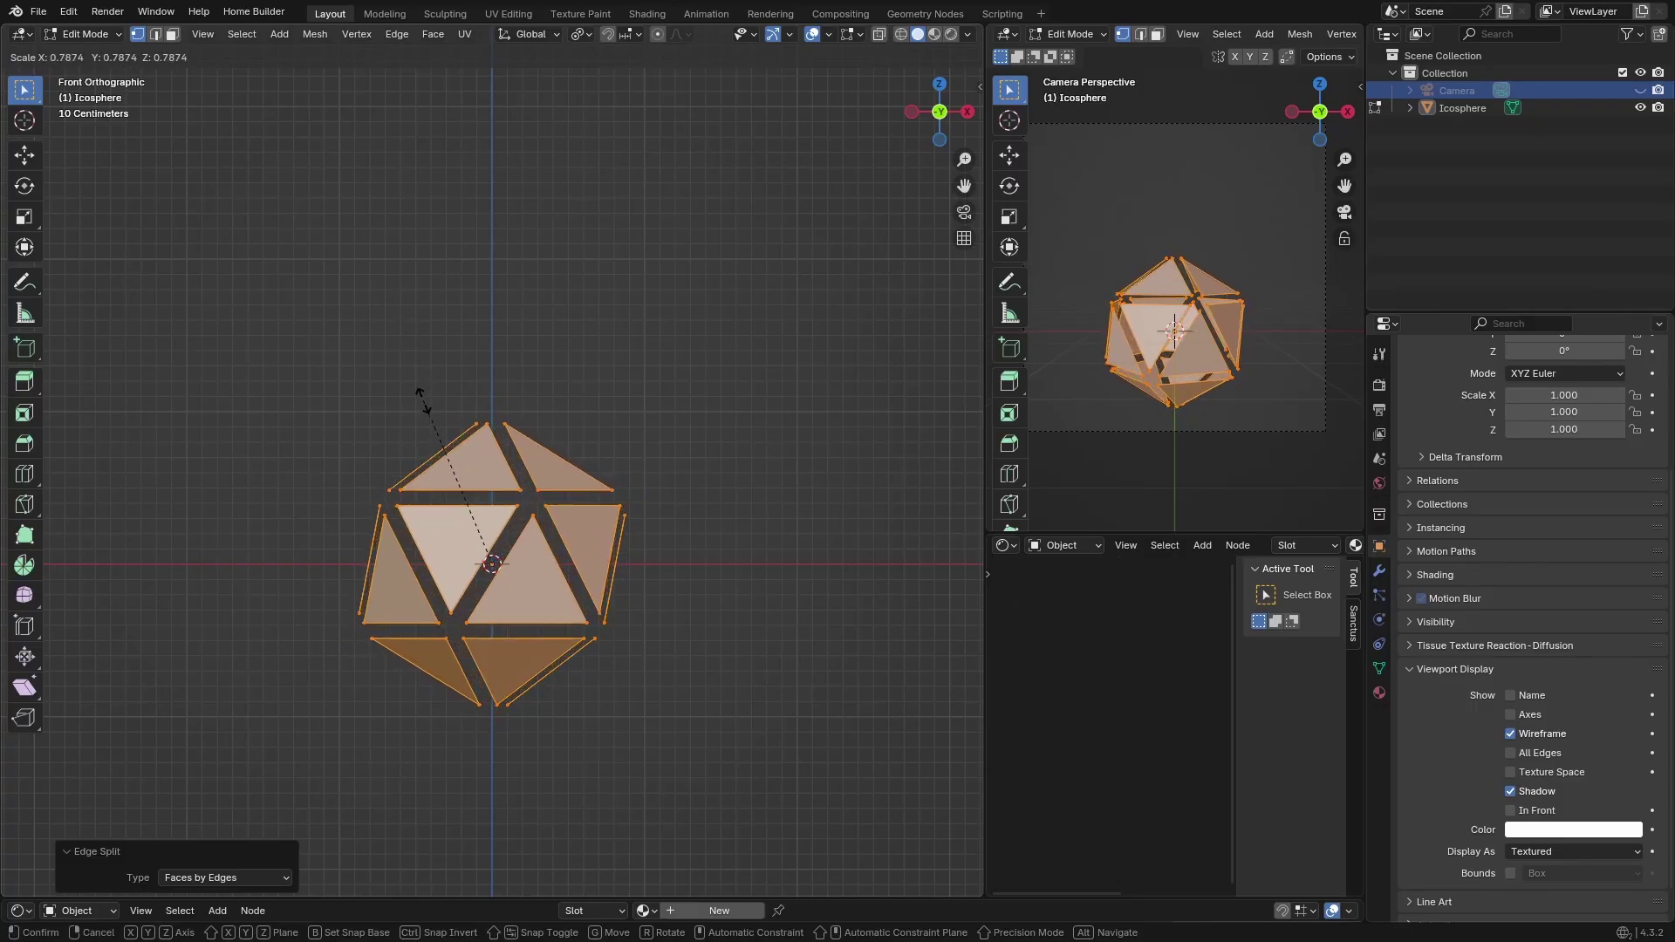
pyautogui.click(421, 396)
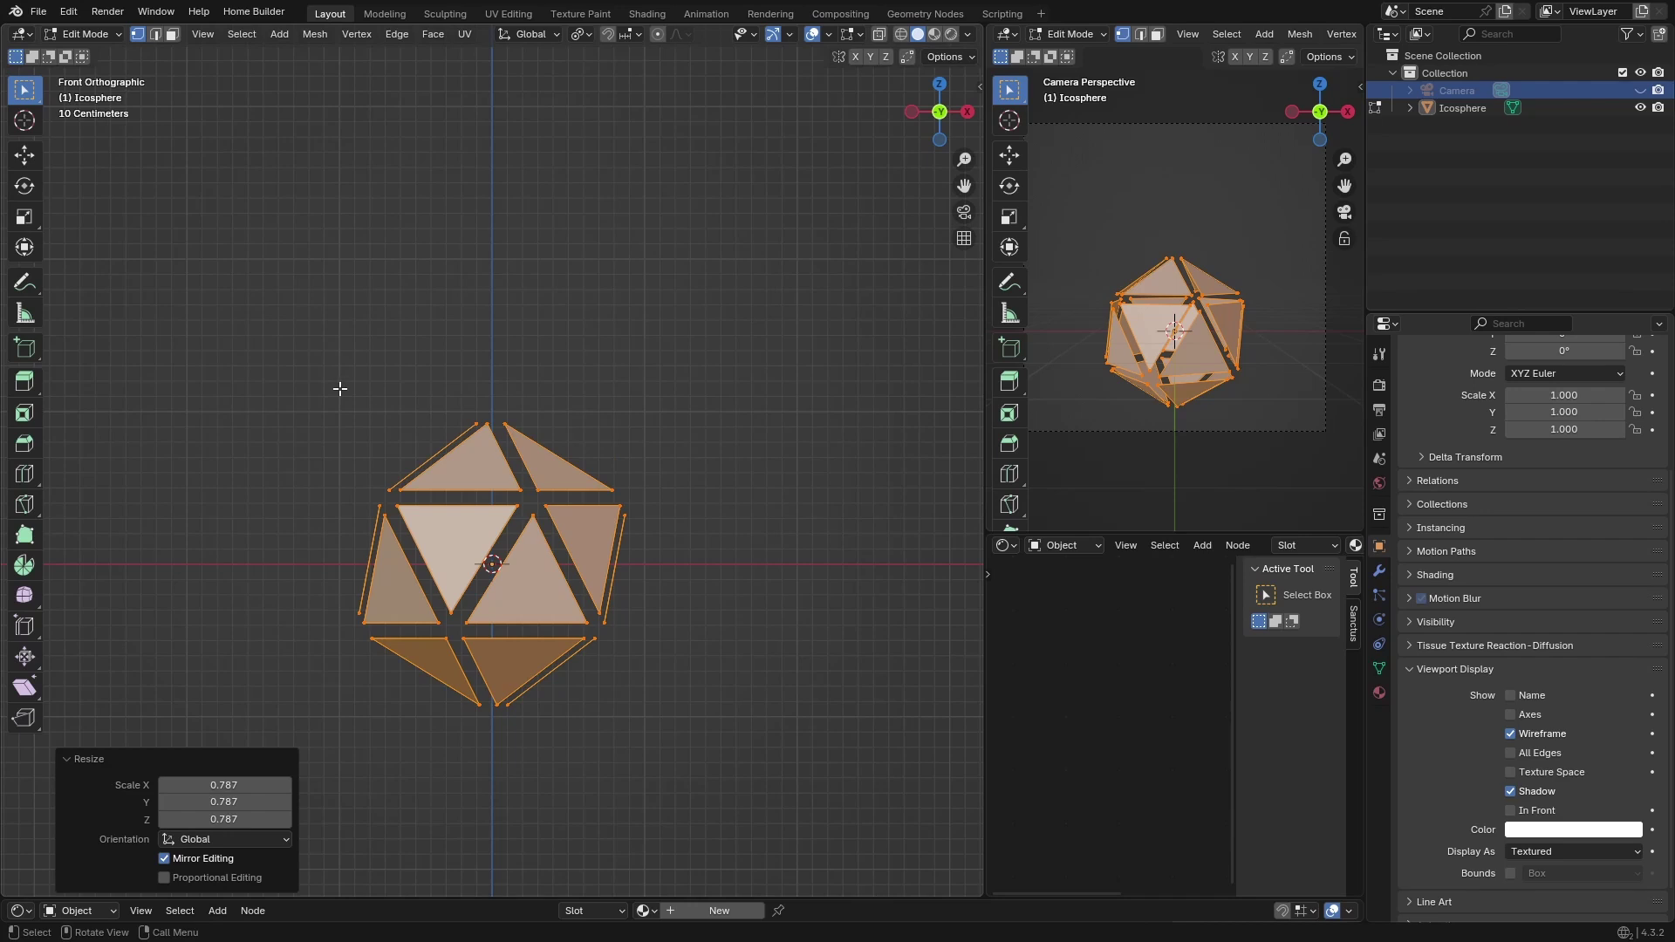
pyautogui.press('Tab')
pyautogui.moveTo(327, 411); pyautogui.dragTo(403, 430, button='middle')
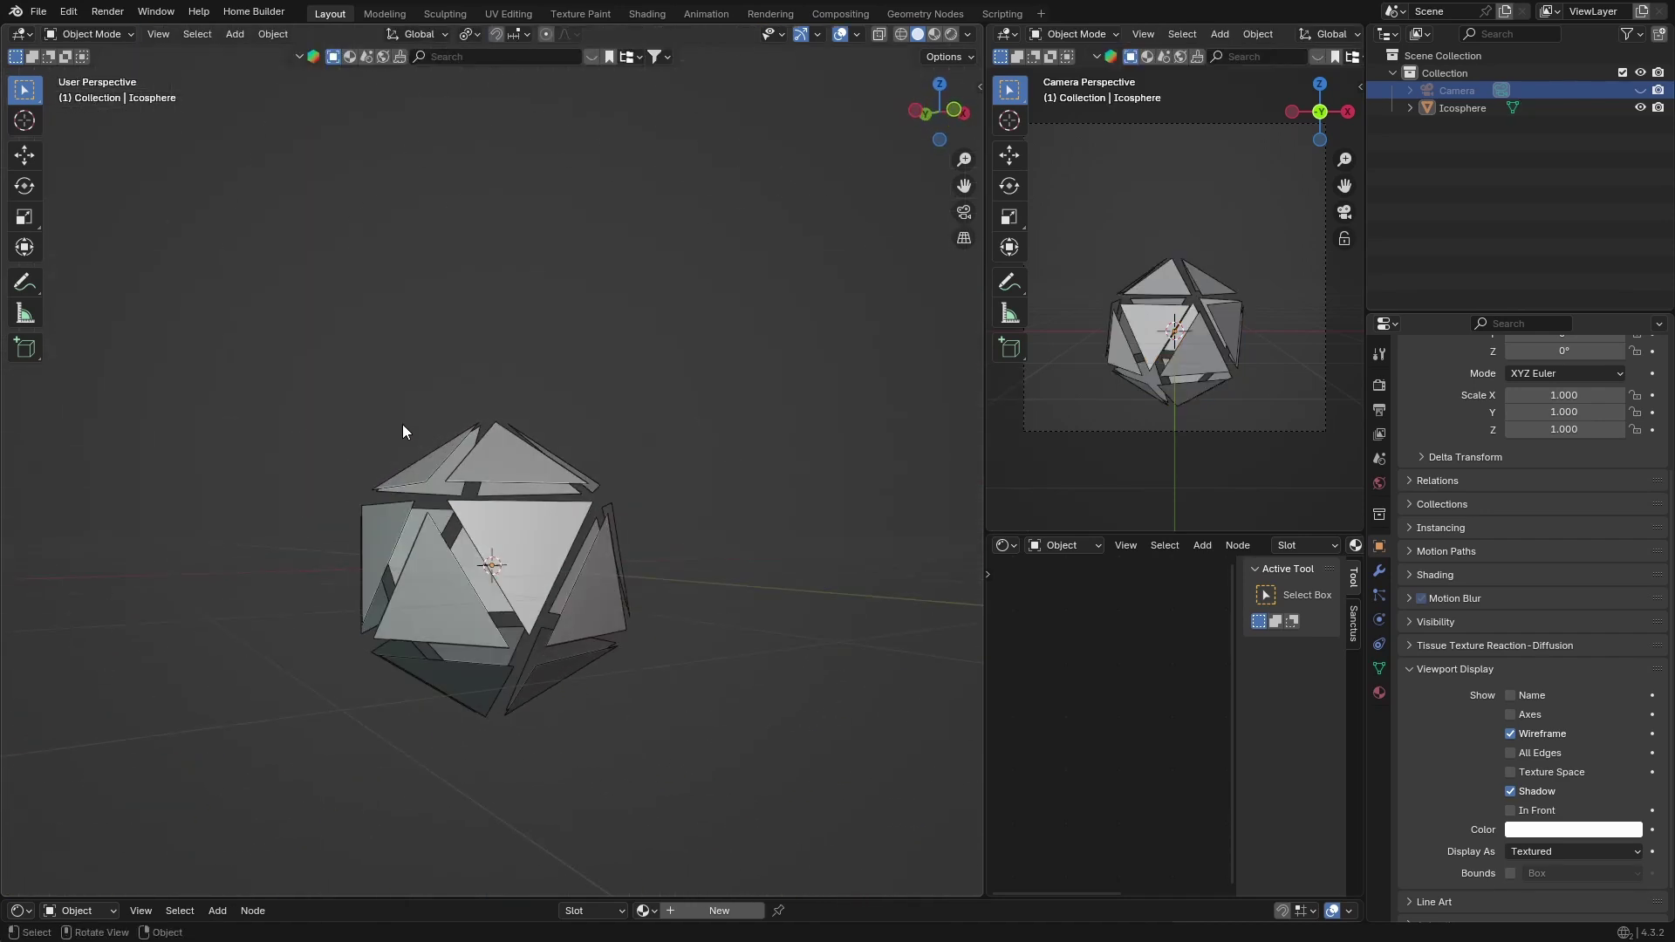
# - Add a Solidify modifier to the icosphere and set its offset to 1
pyautogui.click(488, 467)
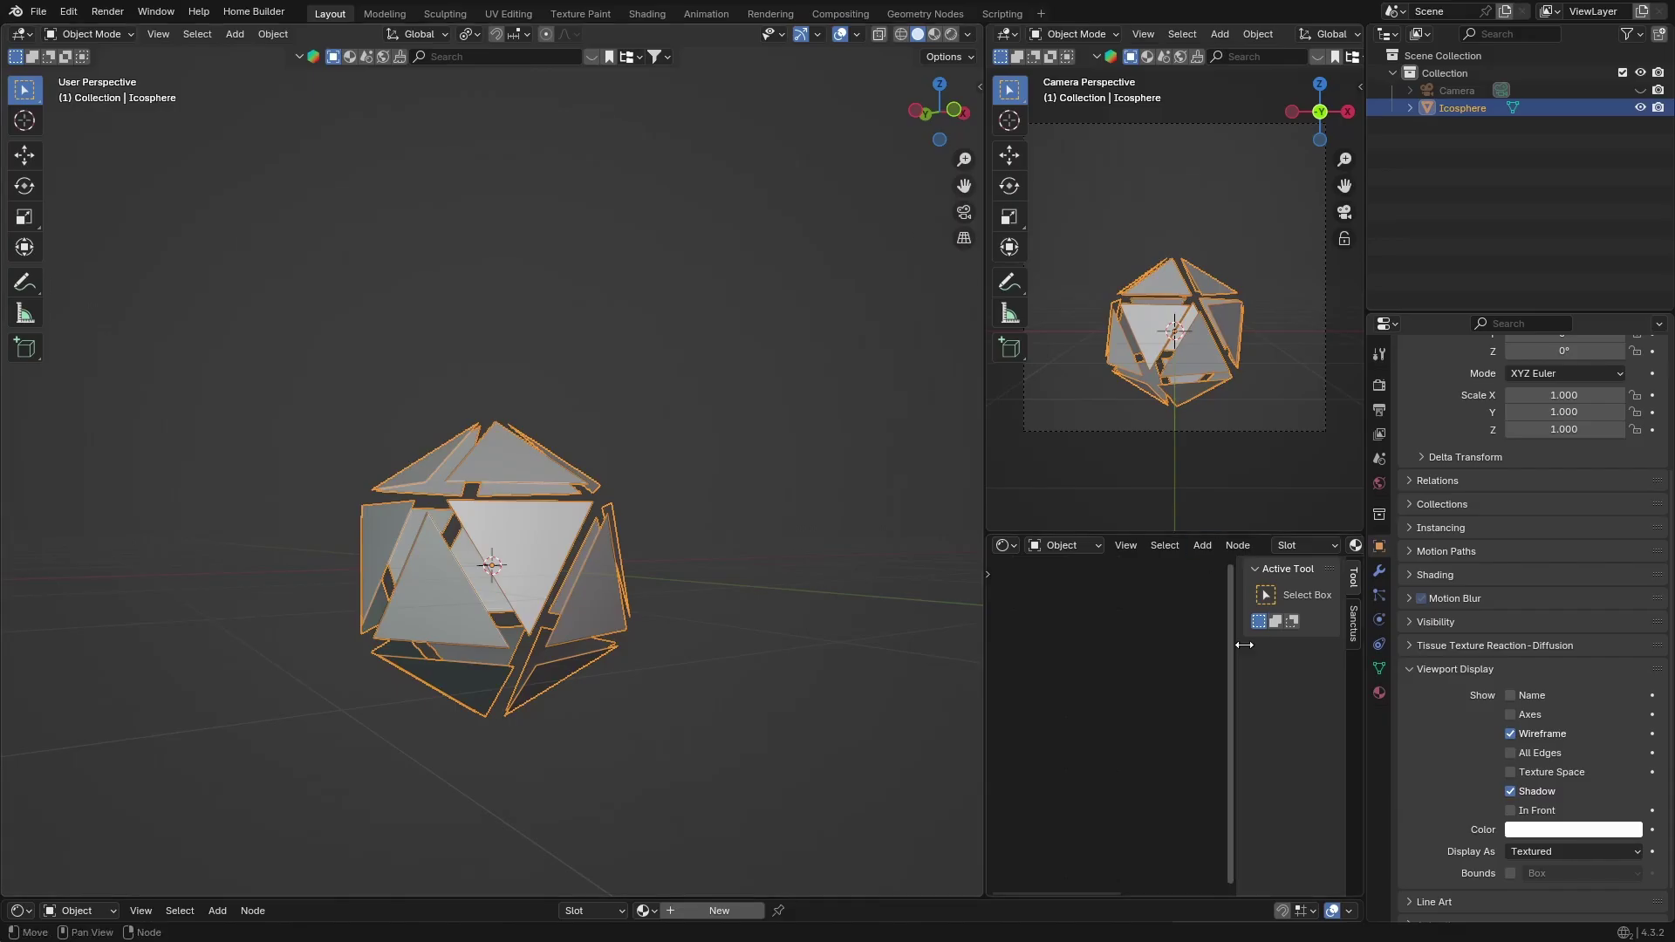
pyautogui.click(1409, 668)
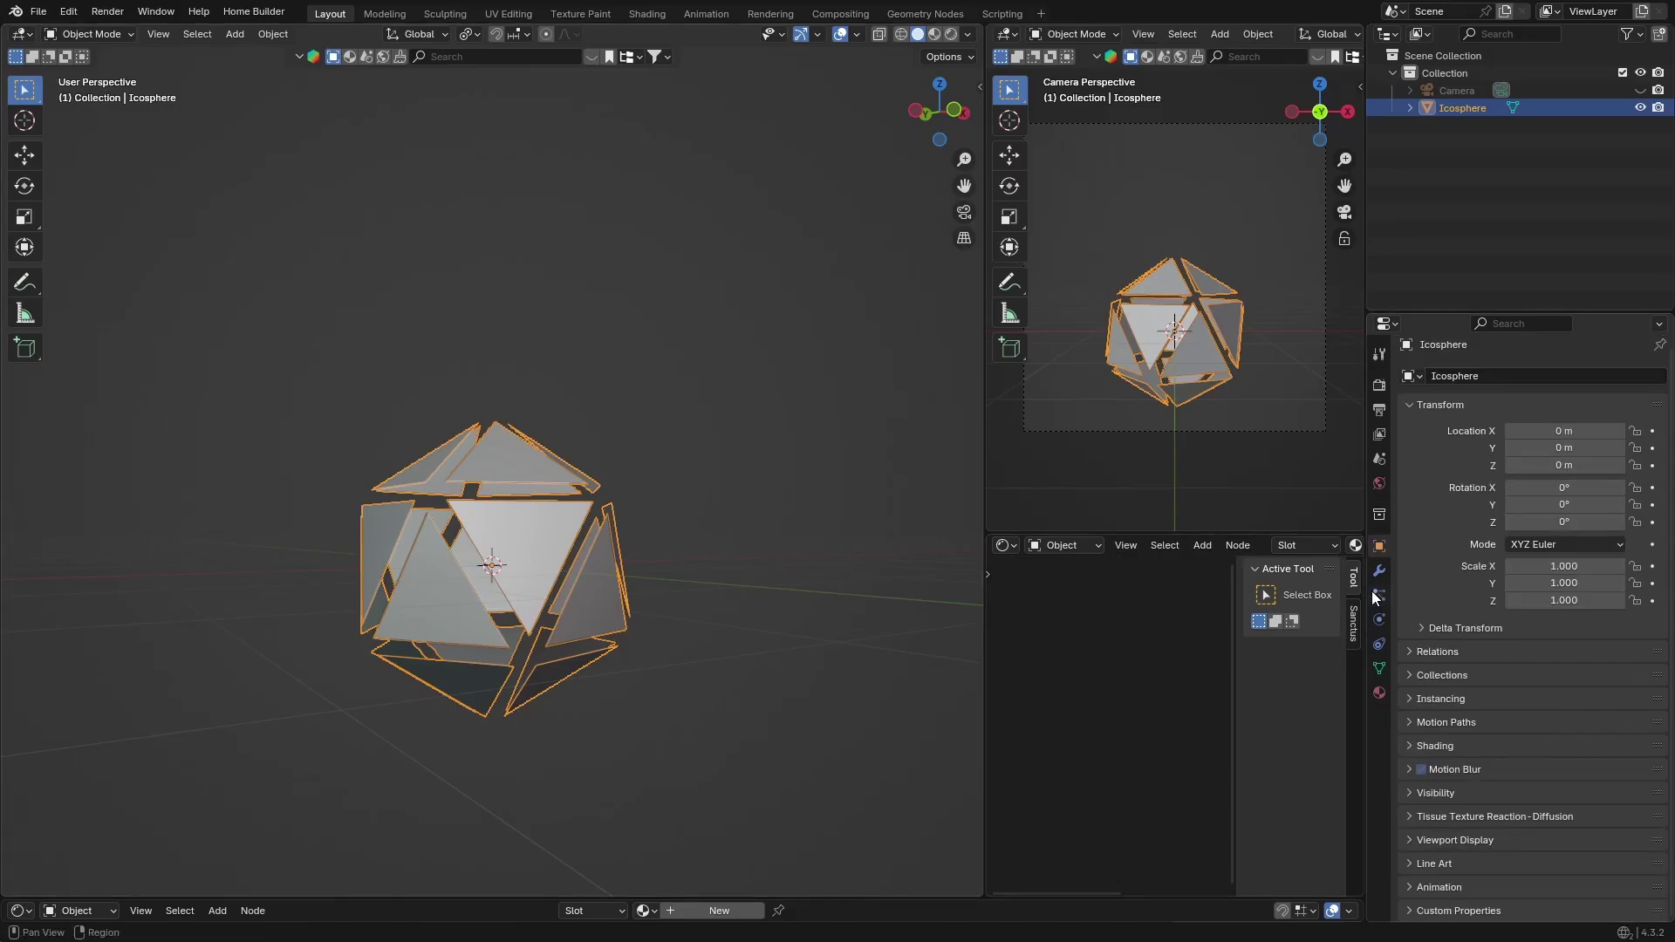
pyautogui.click(1379, 572)
pyautogui.click(1453, 384)
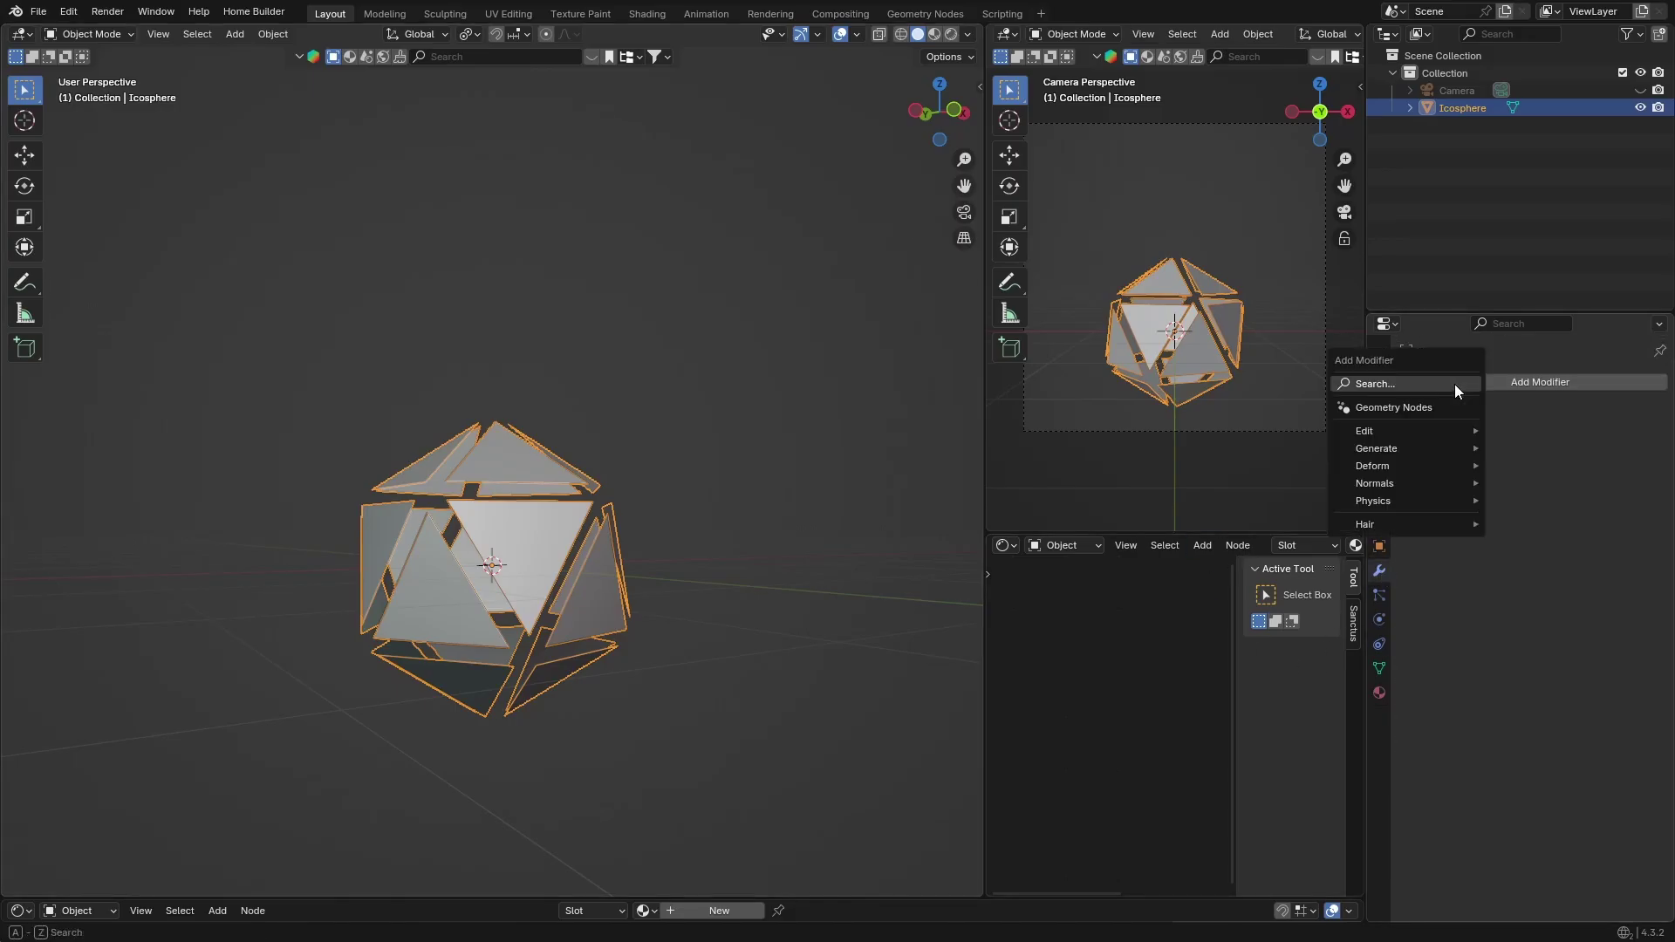
pyautogui.write('sol')
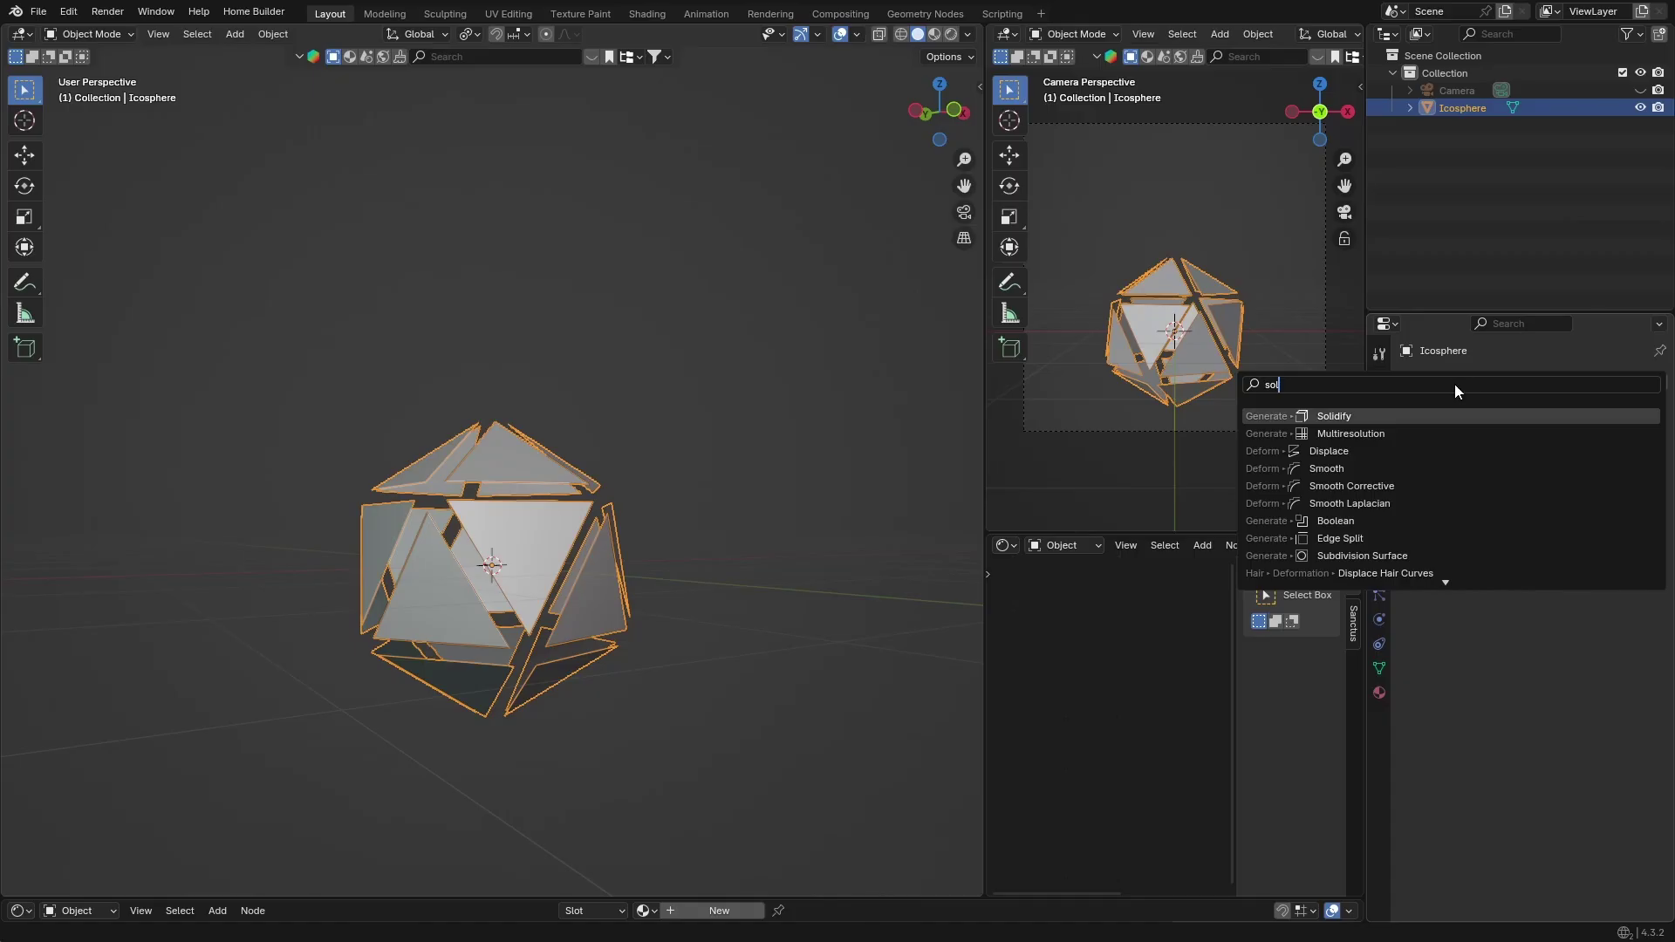
pyautogui.press('Return')
pyautogui.click(1527, 480)
pyautogui.write('1')
pyautogui.press('Return')
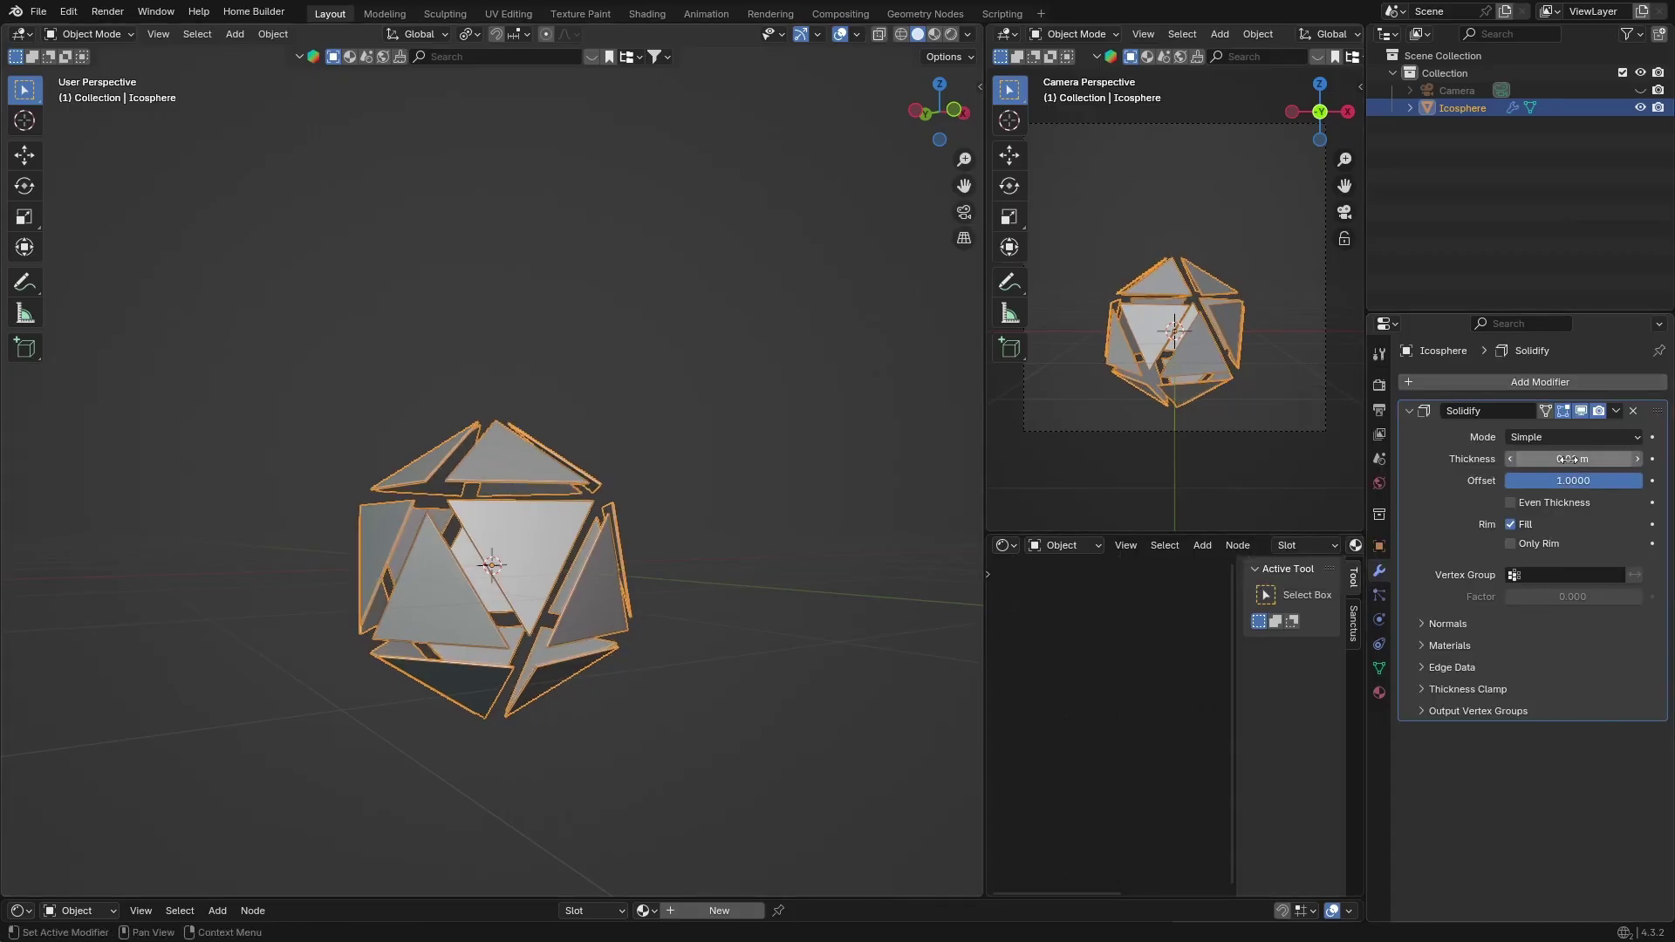
# - Set the Solidify thickness to 0.07 m
pyautogui.click(1637, 460)
pyautogui.click(1636, 460)
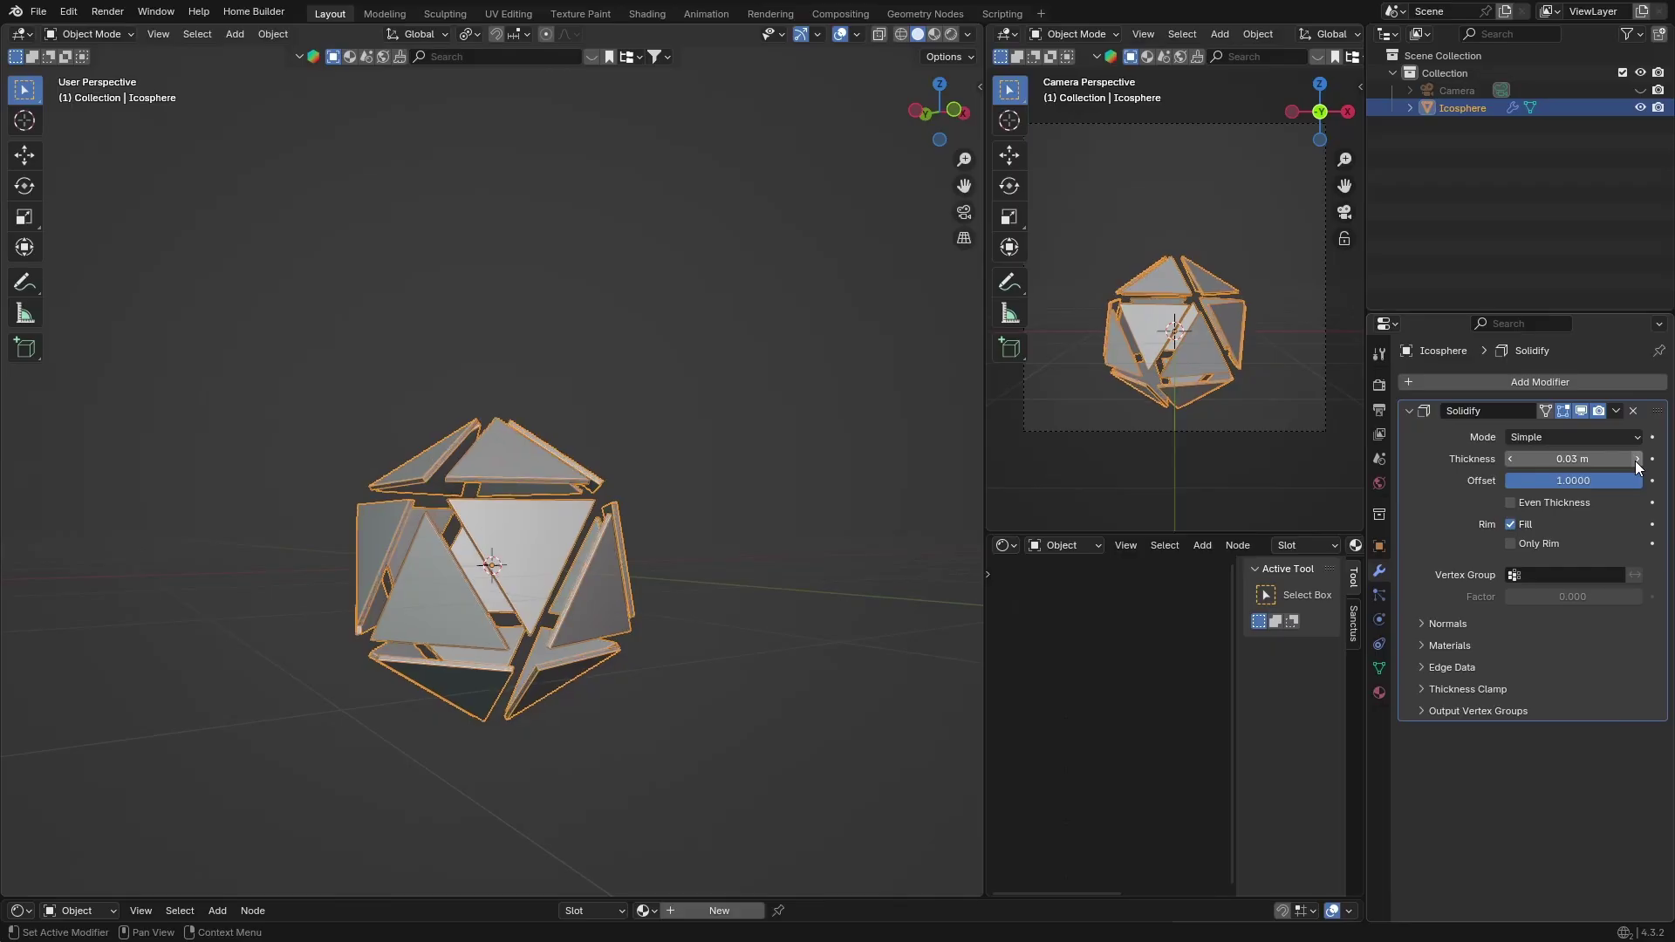
pyautogui.click(1636, 460)
pyautogui.click(1637, 460)
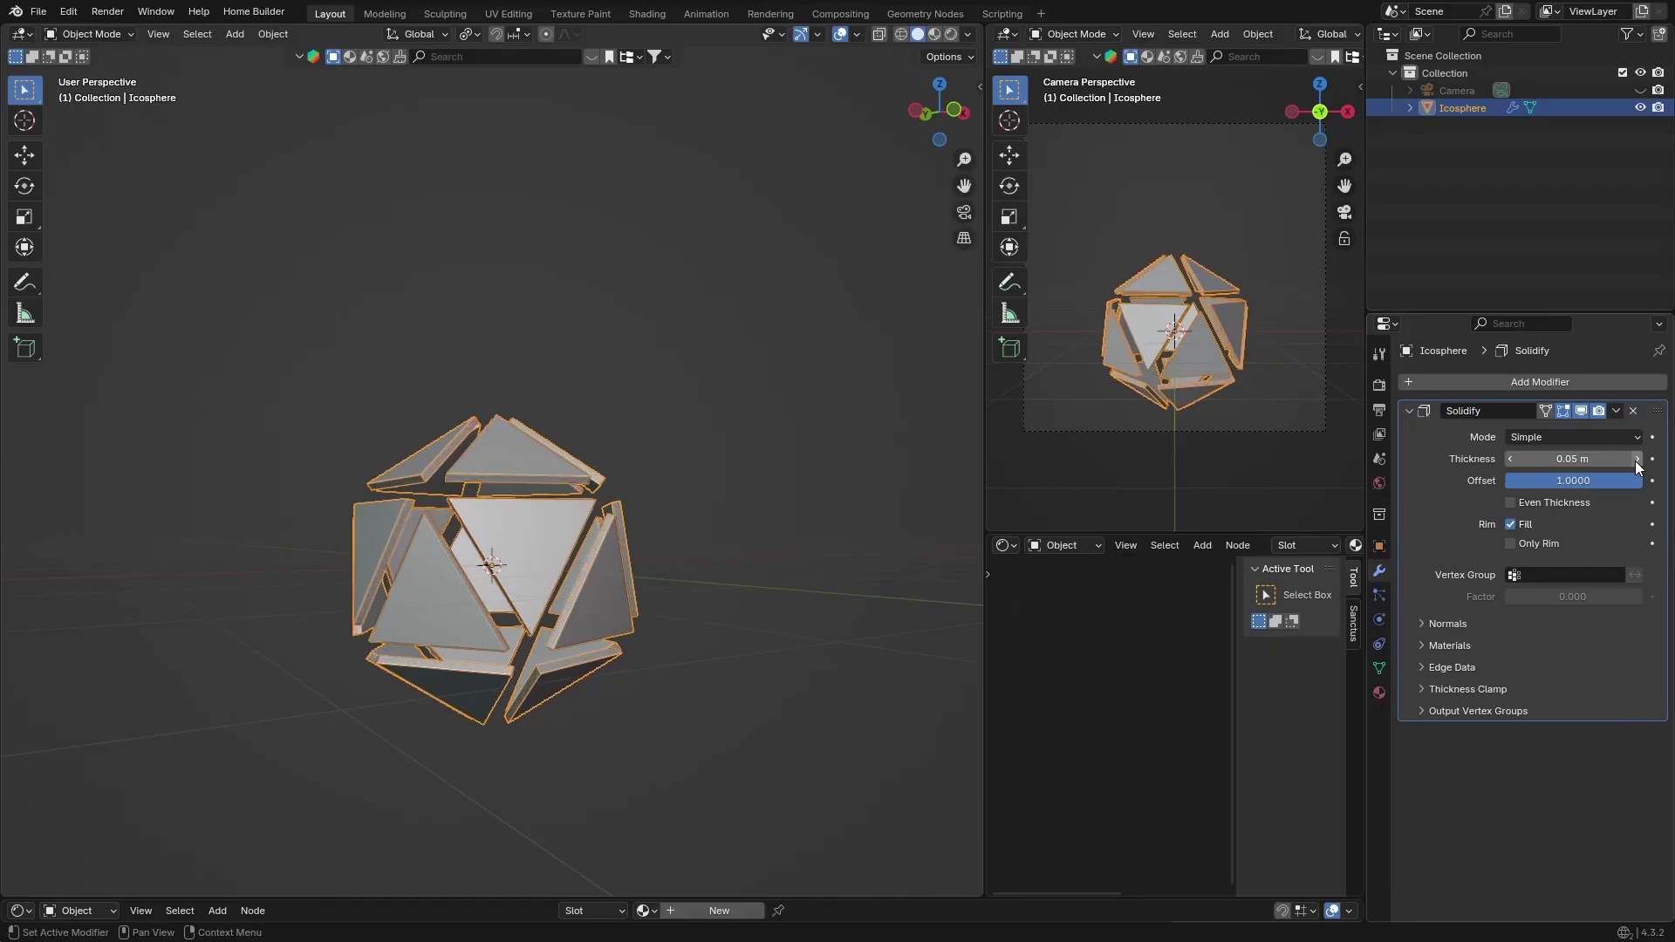
pyautogui.click(1637, 459)
pyautogui.moveTo(344, 503); pyautogui.dragTo(576, 488, button='middle')
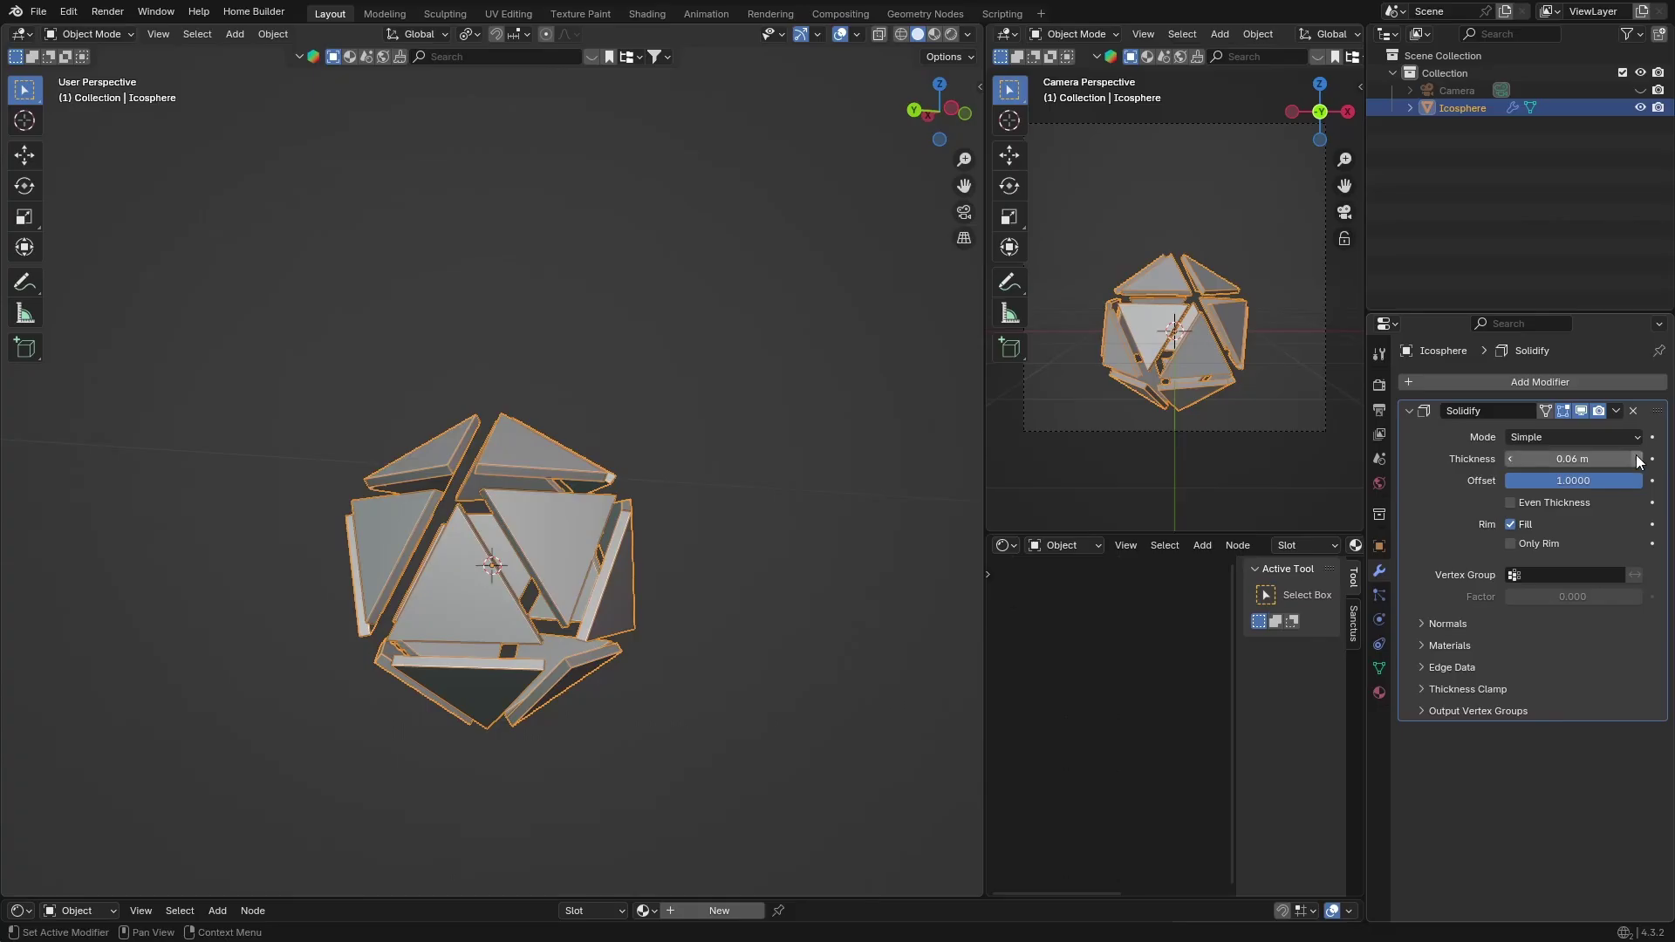
pyautogui.click(1637, 459)
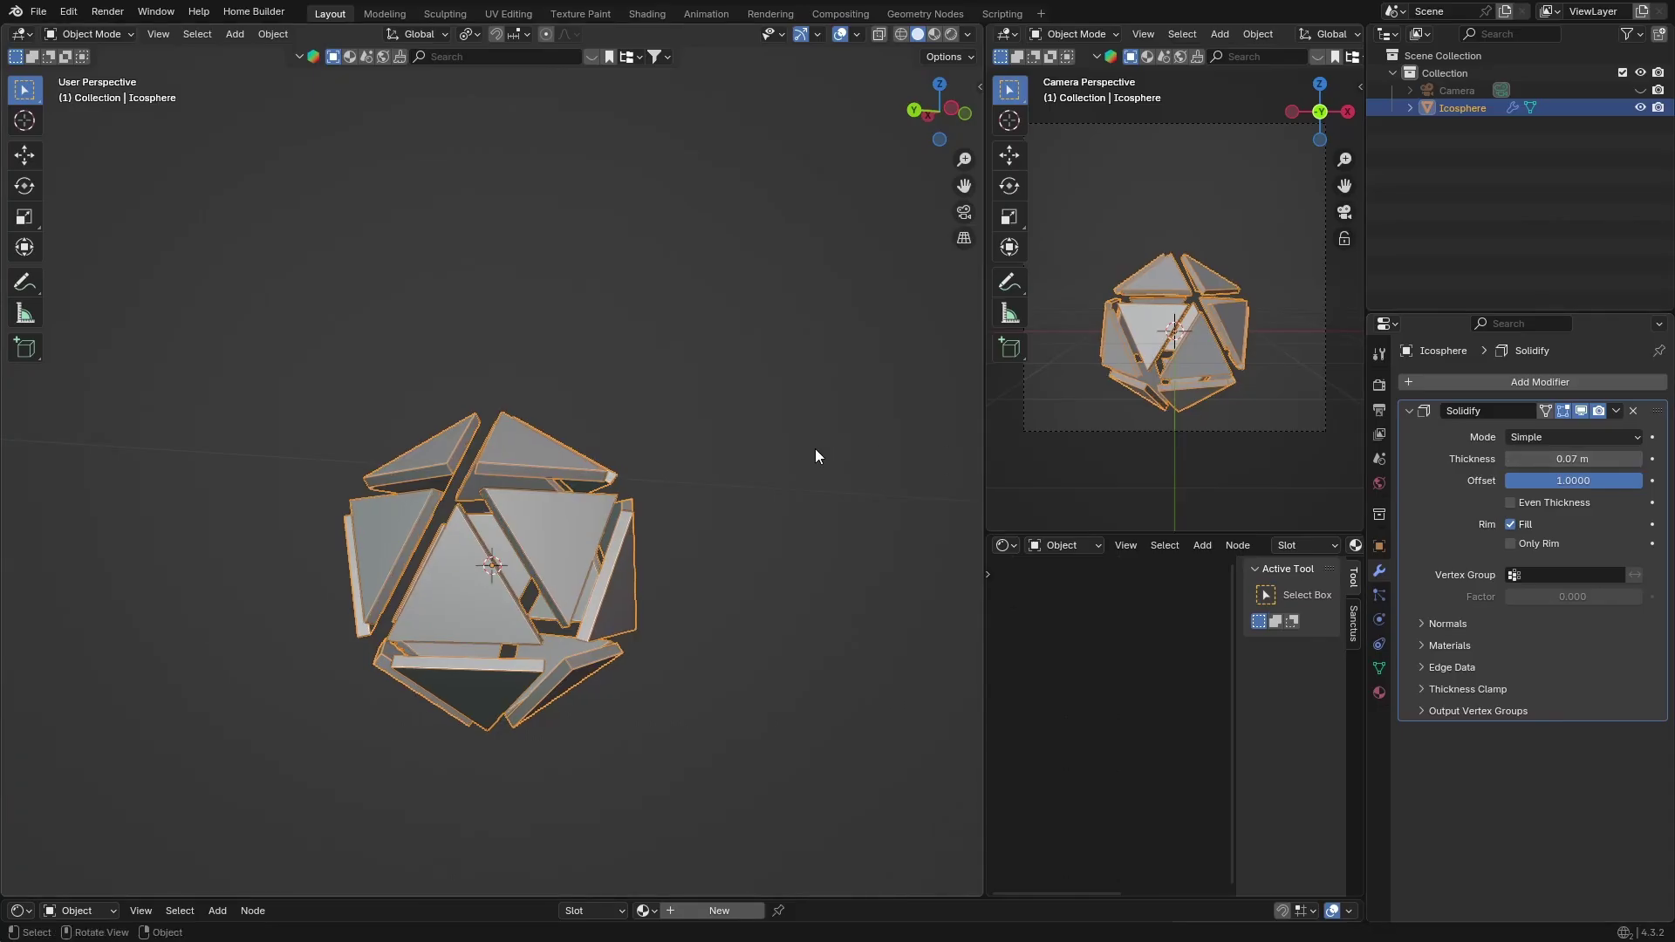
# - Add a Bevel modifier to the icosphere with an amount of 1.1 m and 13 segments, then deselect the object
pyautogui.click(1462, 379)
pyautogui.click(1430, 385)
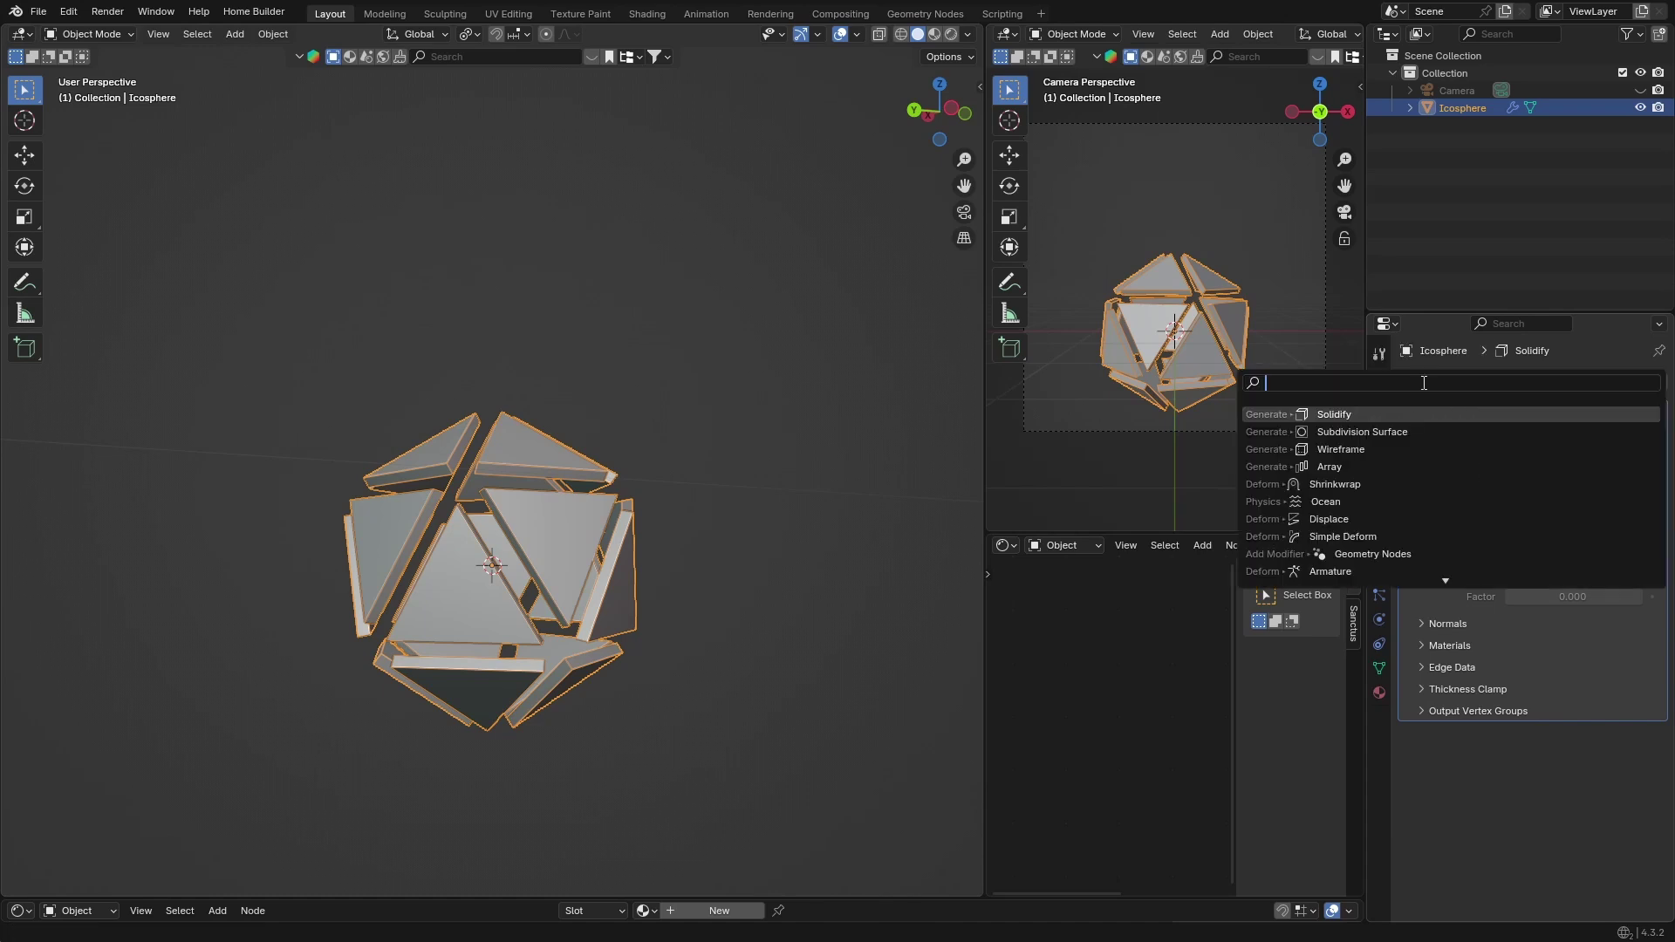
pyautogui.write('be')
pyautogui.press('Return')
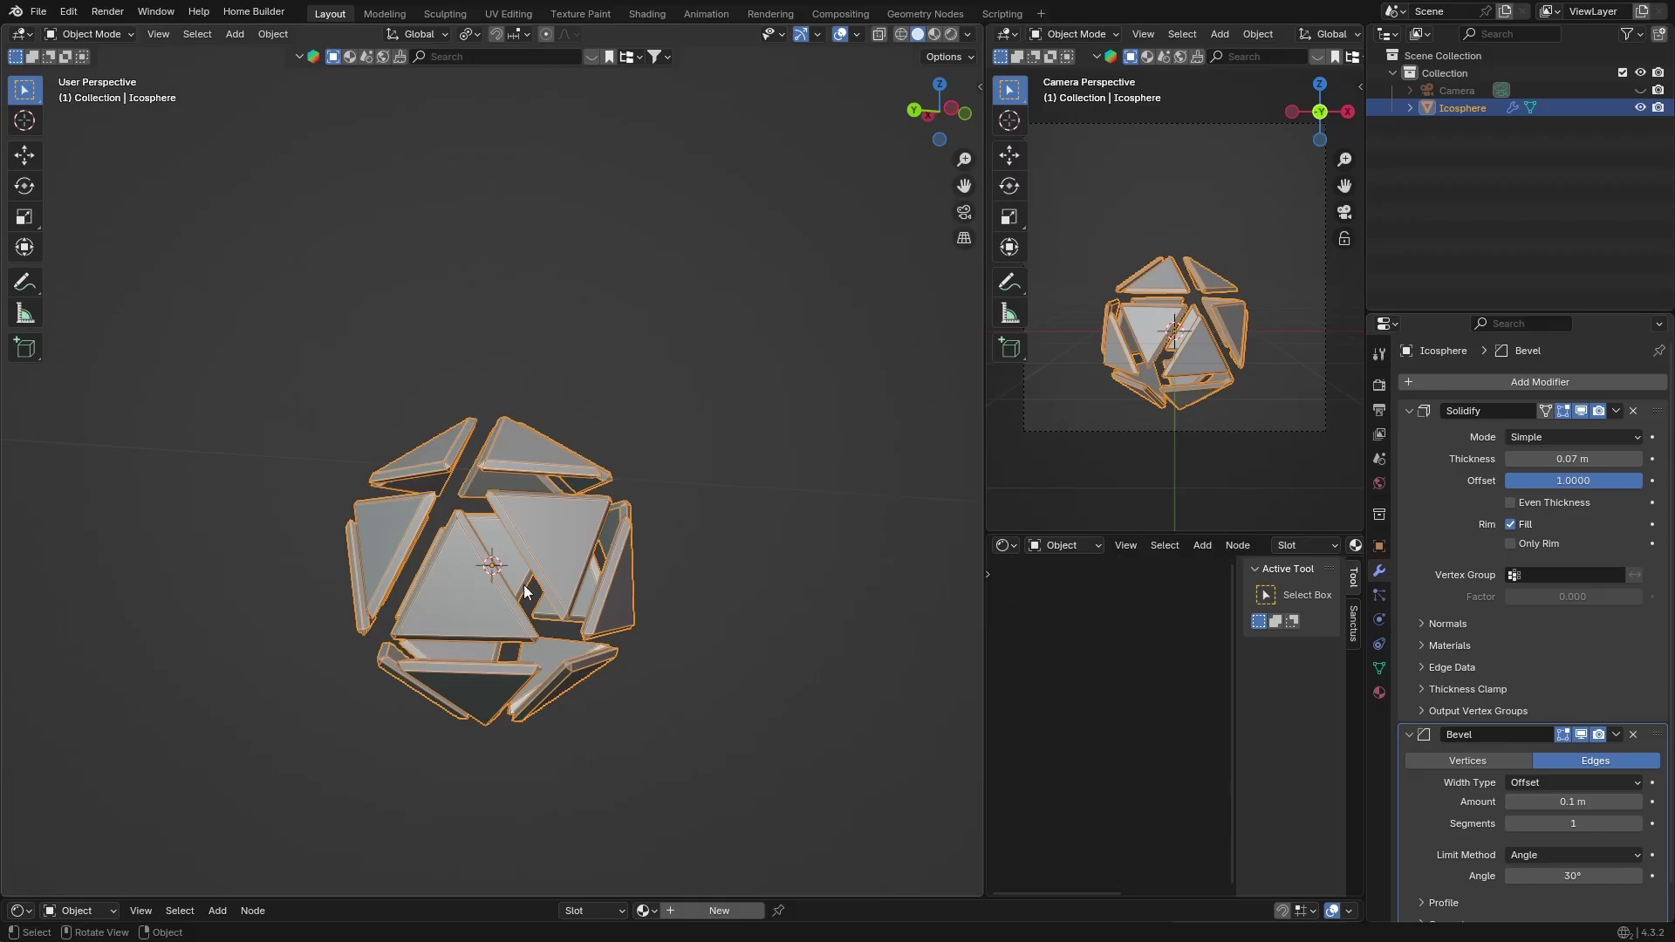
pyautogui.moveTo(1570, 801); pyautogui.dragTo(1631, 824)
pyautogui.click(771, 473)
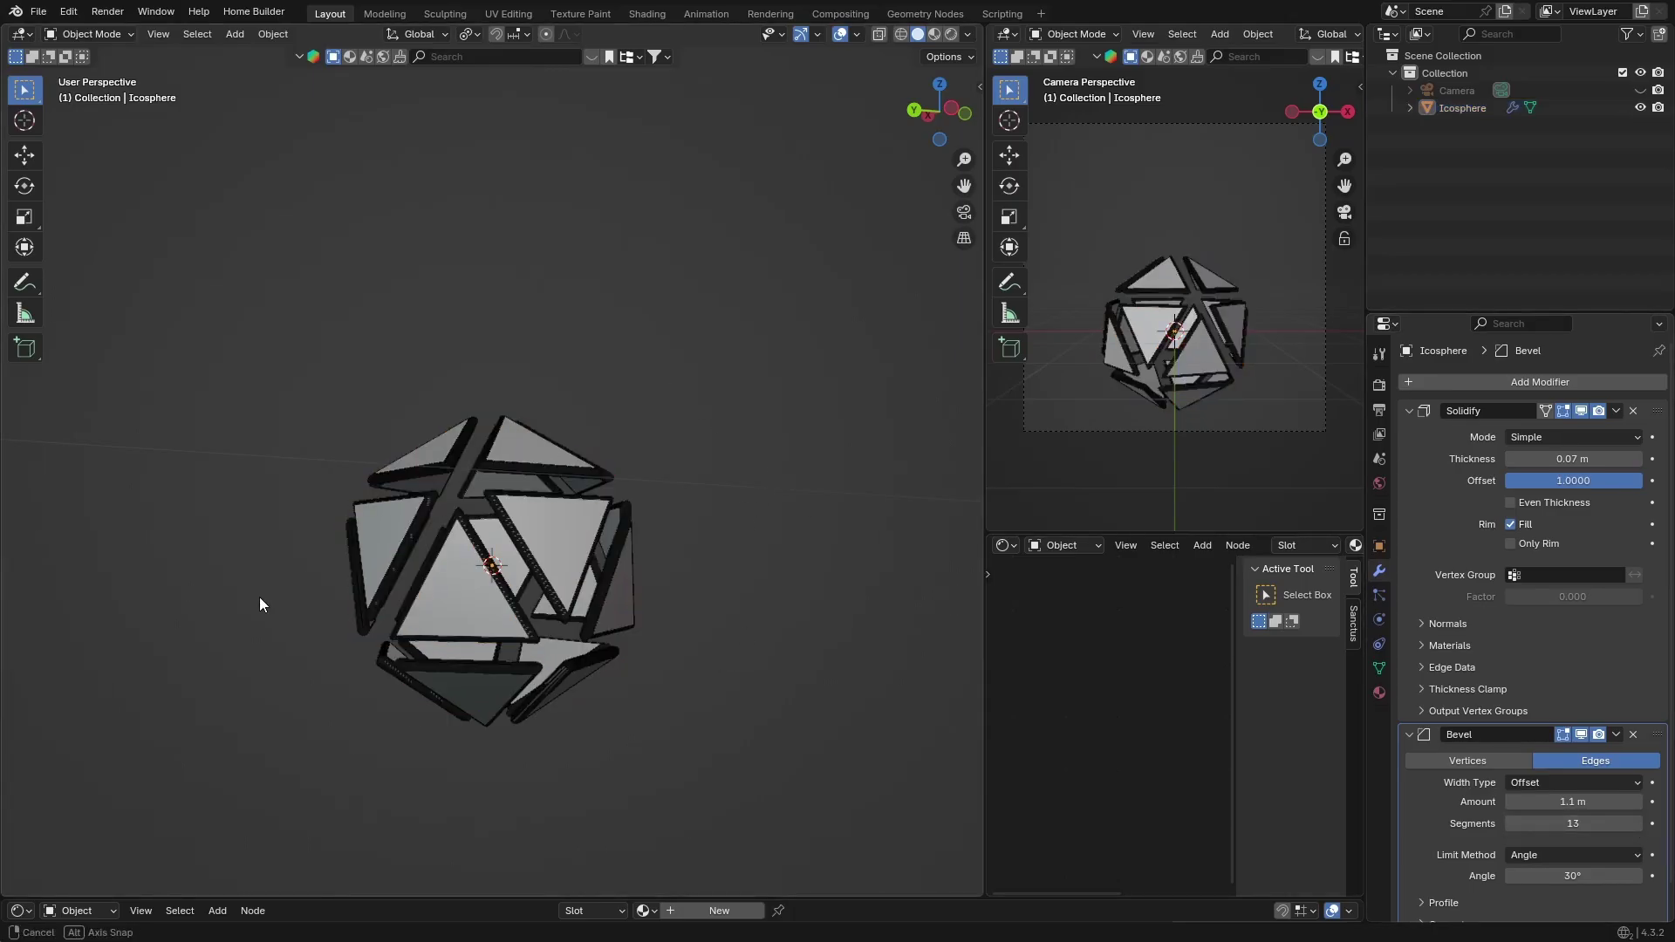
# - Hide the viewport overlays and examine the bevelled edges of the triangular panels up close
pyautogui.scroll(5, 322, 527)
pyautogui.moveTo(379, 499); pyautogui.dragTo(727, 160, button='middle')
pyautogui.click(840, 35)
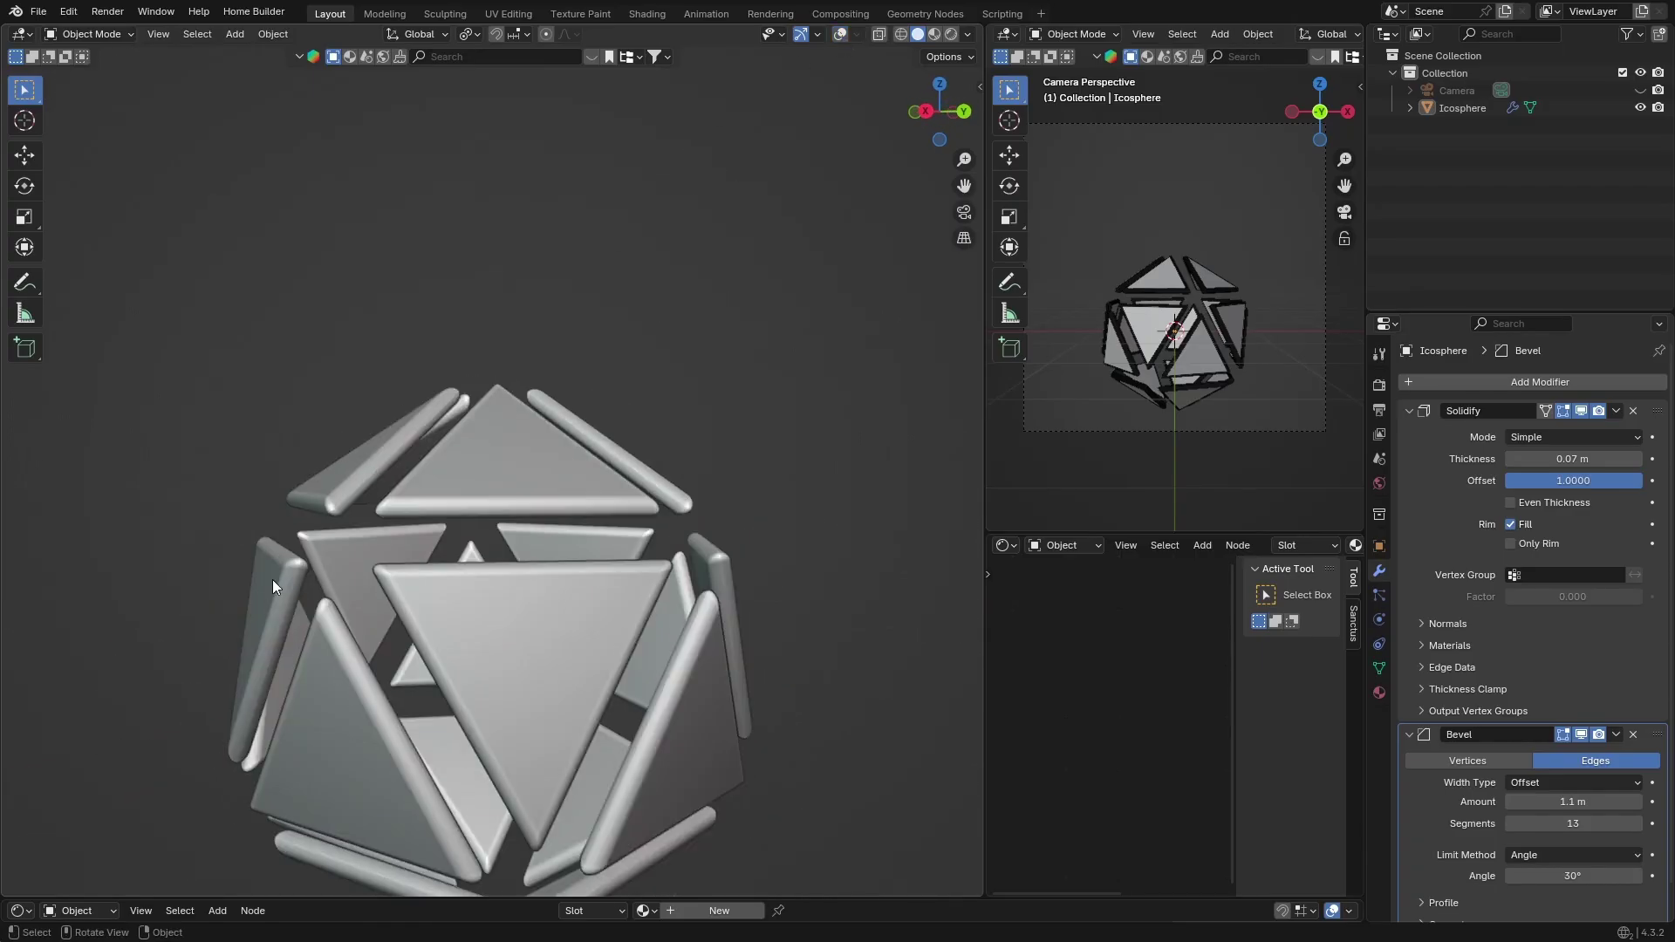
pyautogui.scroll(7, 375, 609)
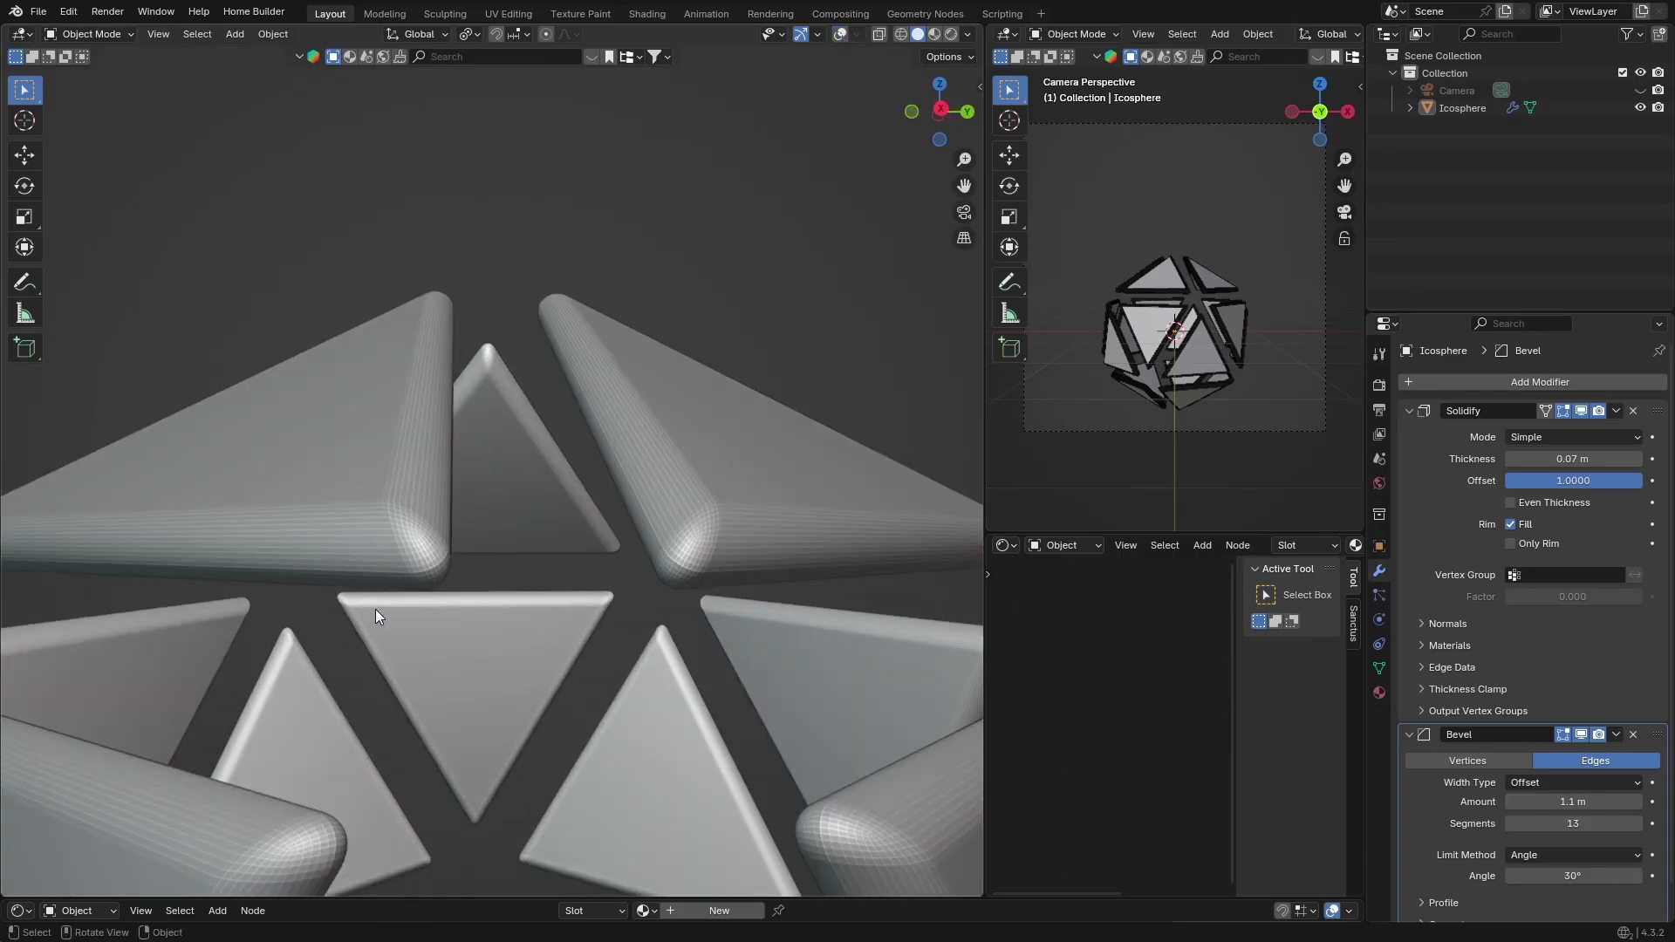
pyautogui.scroll(-7, 521, 552)
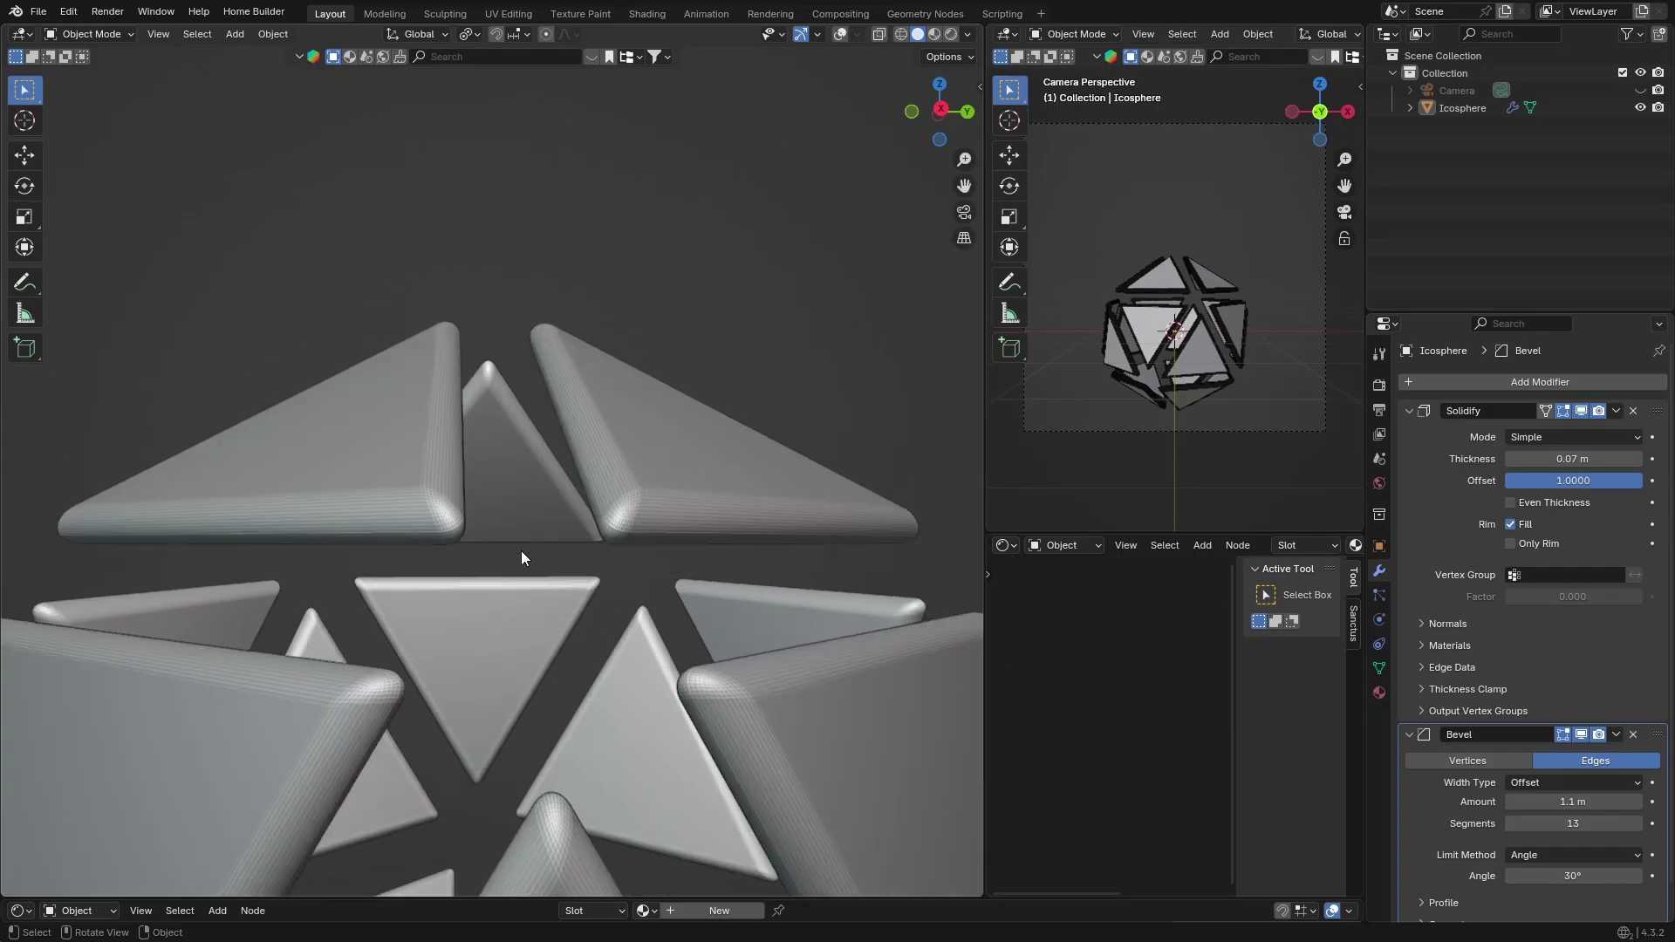
pyautogui.moveTo(593, 527); pyautogui.dragTo(515, 524, button='middle')
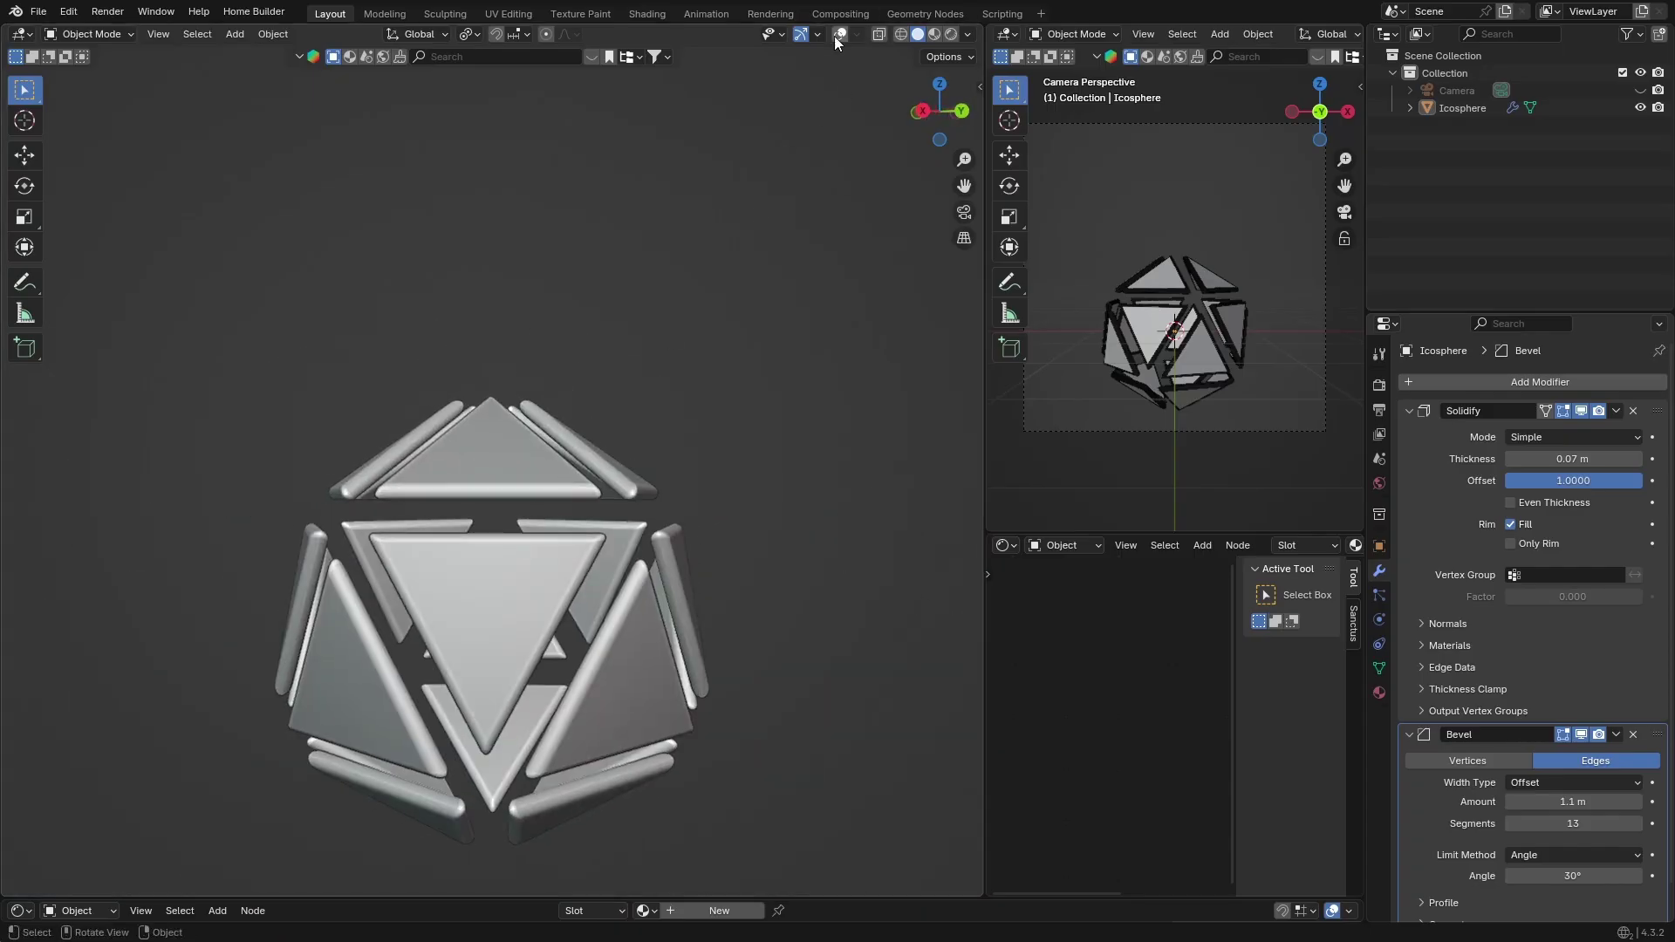
# - Show the viewport overlays again and apply smooth shading to the icosphere
pyautogui.click(839, 35)
pyautogui.click(453, 460)
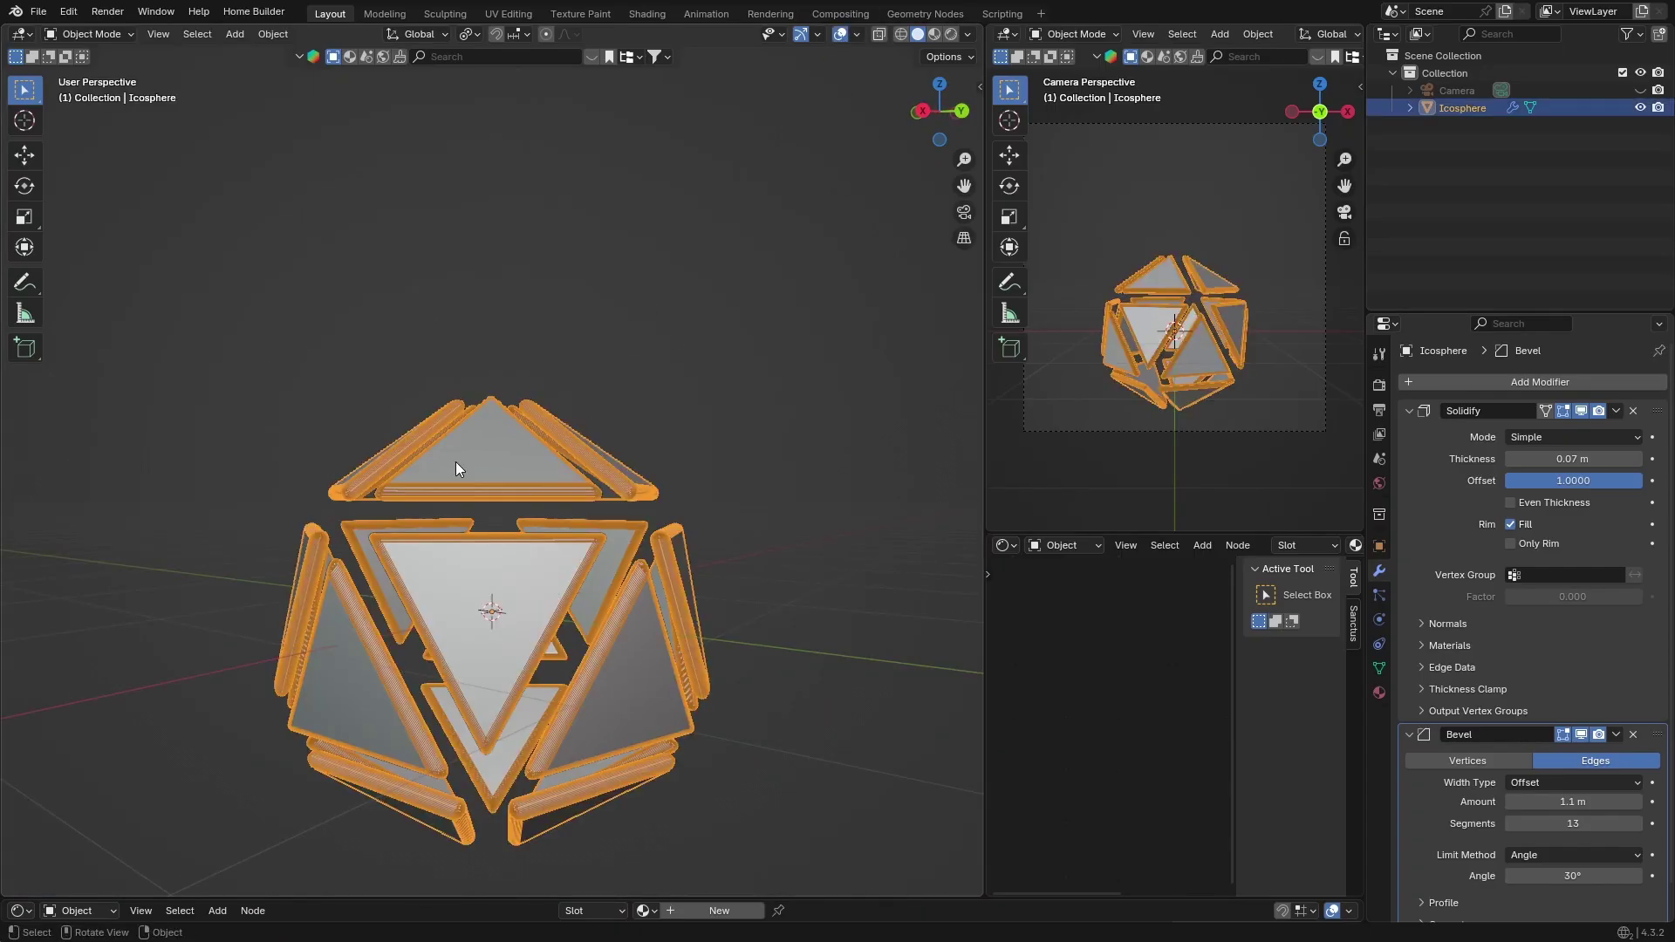
pyautogui.rightClick(455, 463)
pyautogui.click(428, 462)
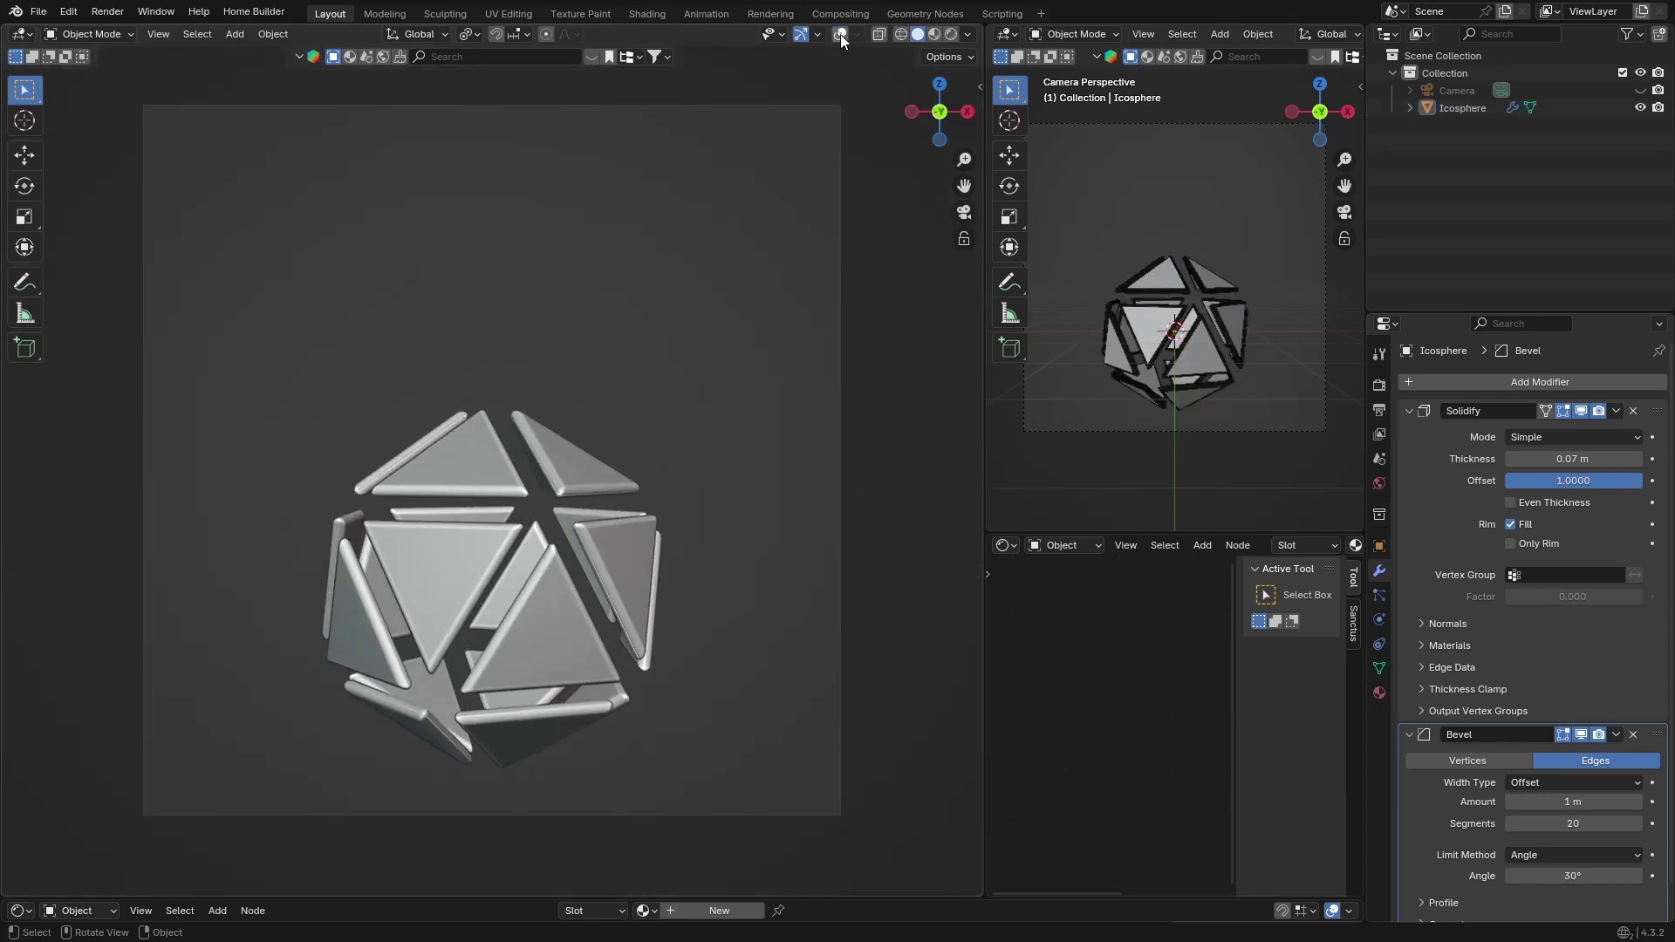
pyautogui.click(840, 34)
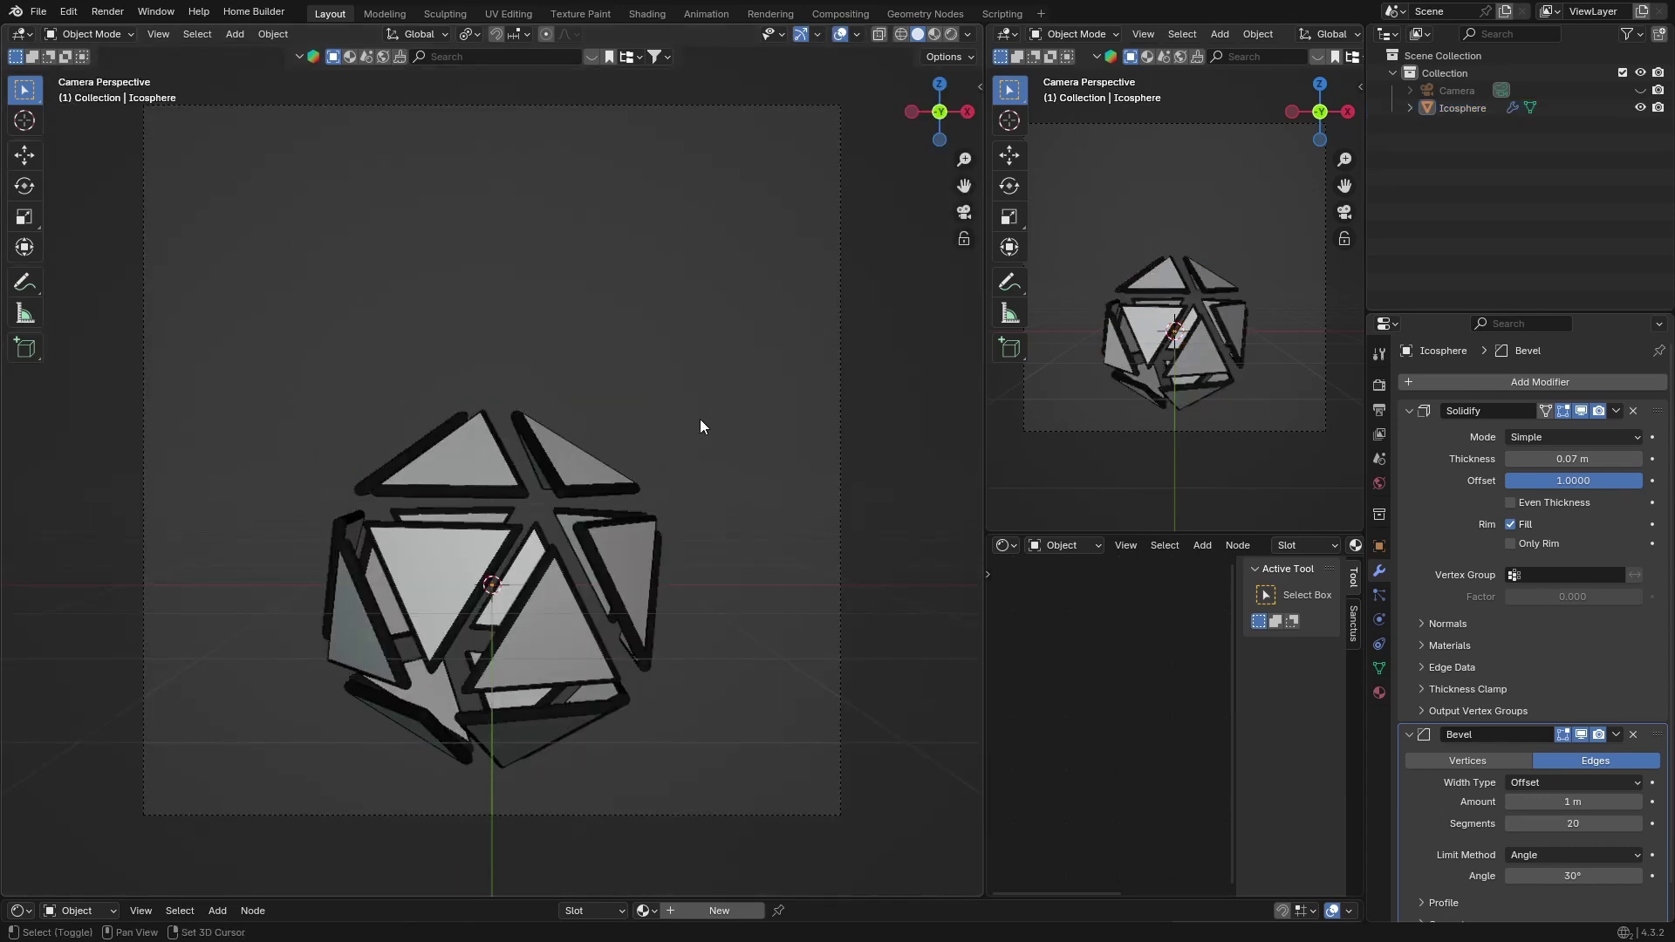
# - Add a Plain Axes empty at the world origin
pyautogui.hotkey('shift', 'a')
pyautogui.moveTo(656, 585)
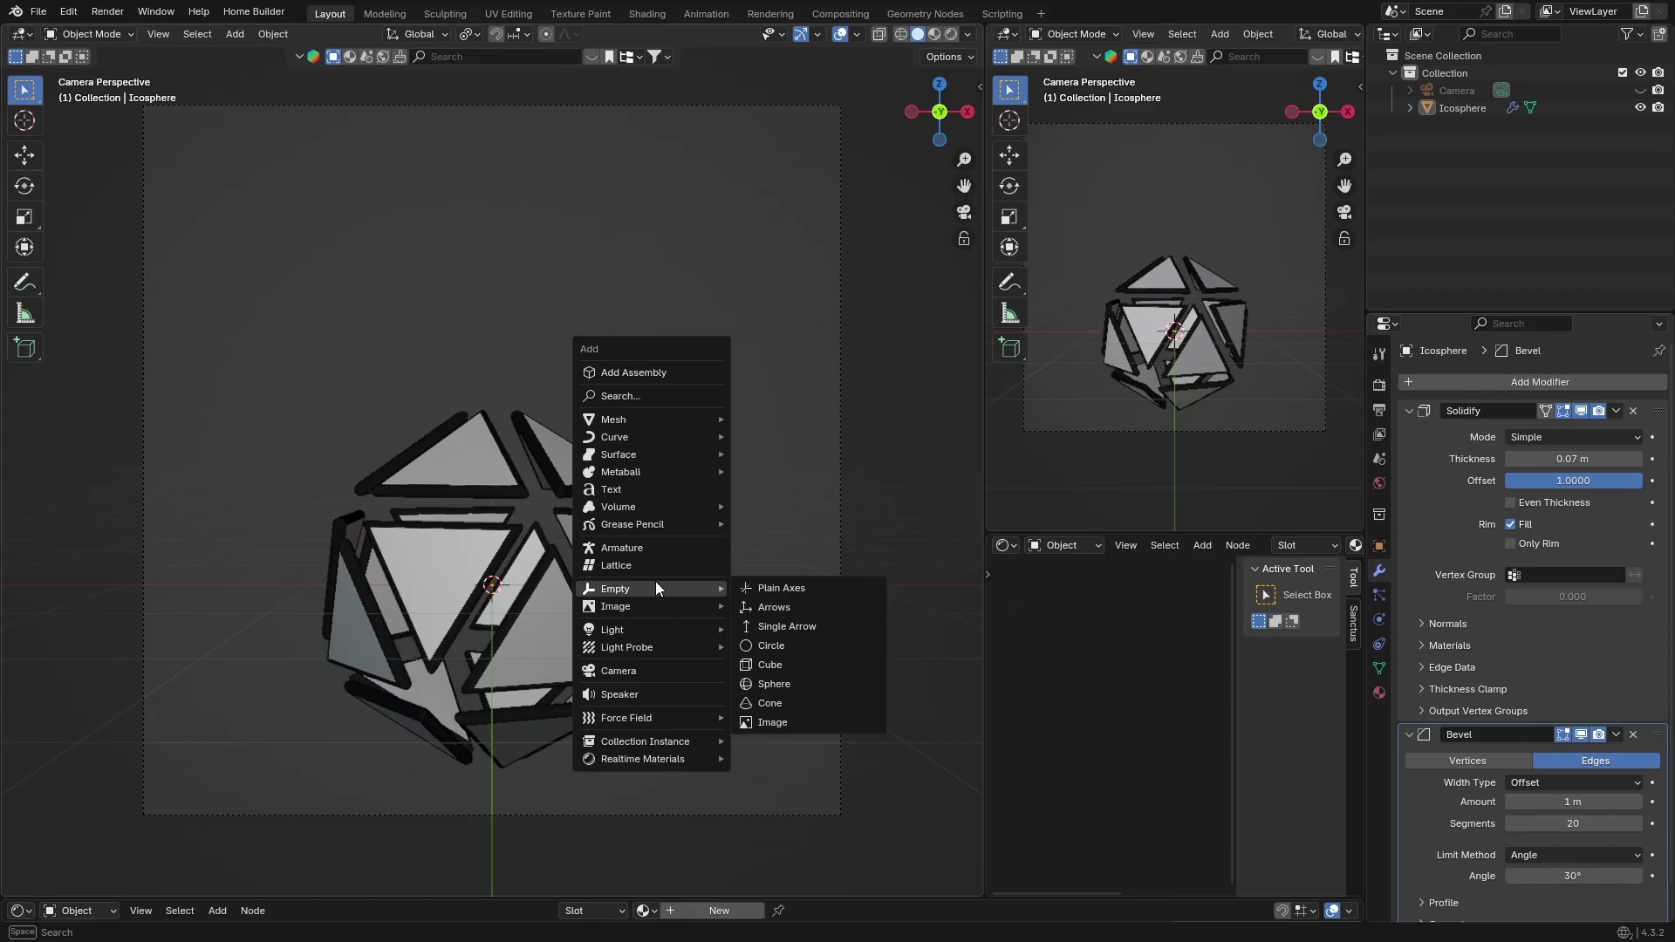
pyautogui.click(776, 589)
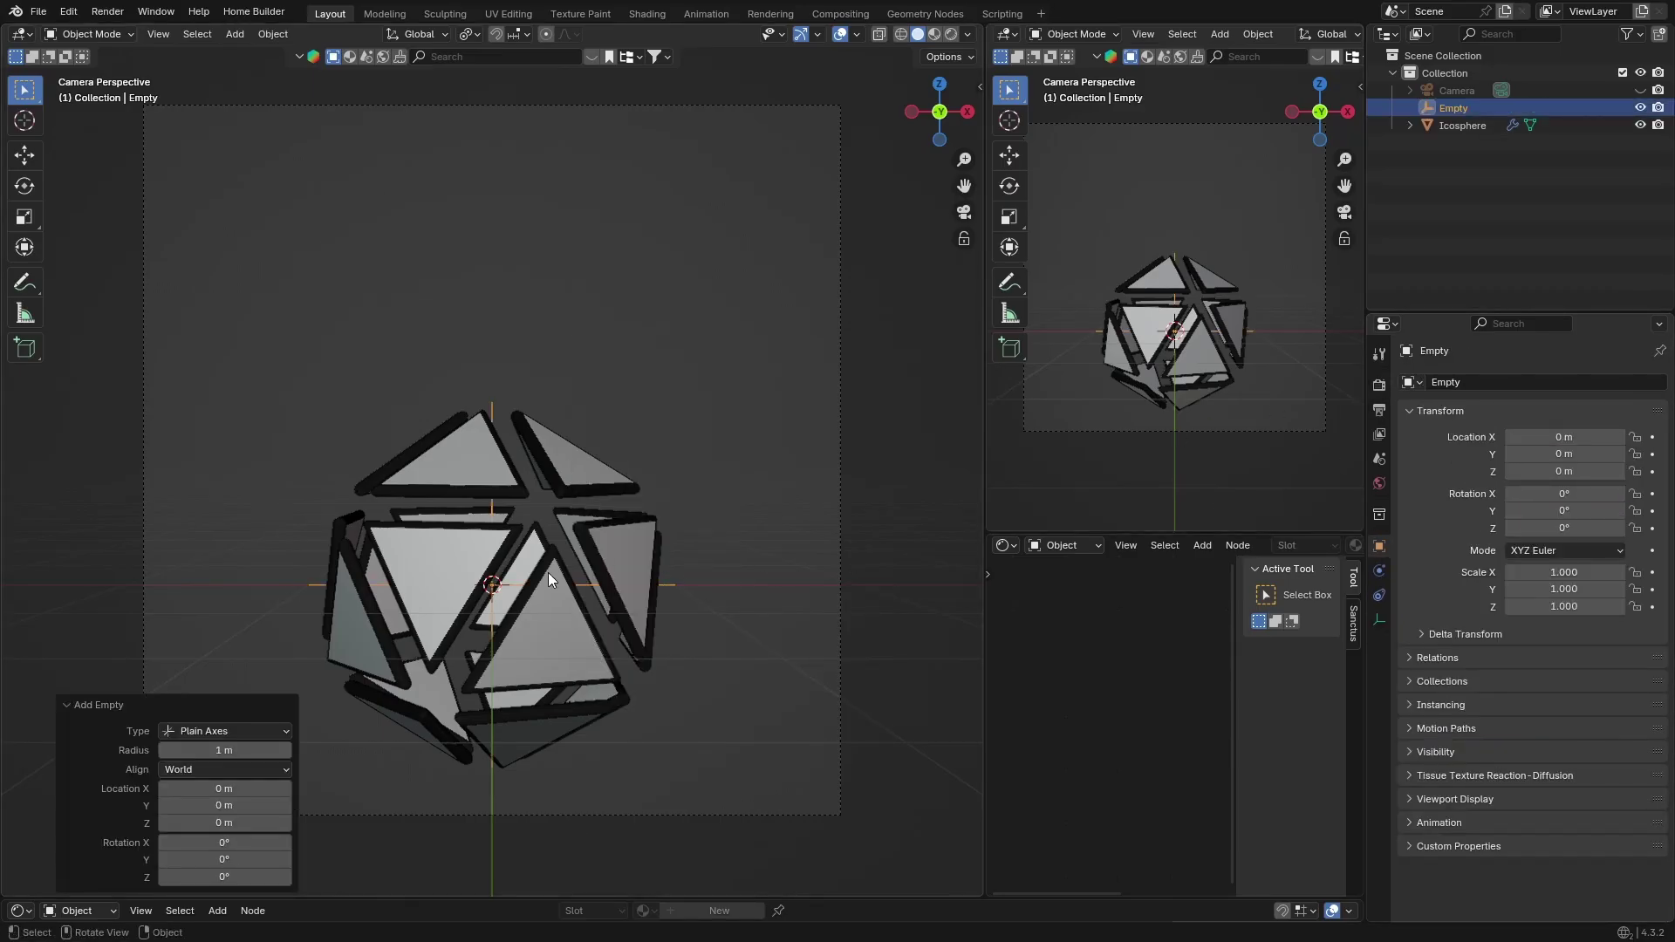
# - Select the icosphere, collapse its Solidify and Bevel modifiers, and add an Array modifier
pyautogui.click(1462, 125)
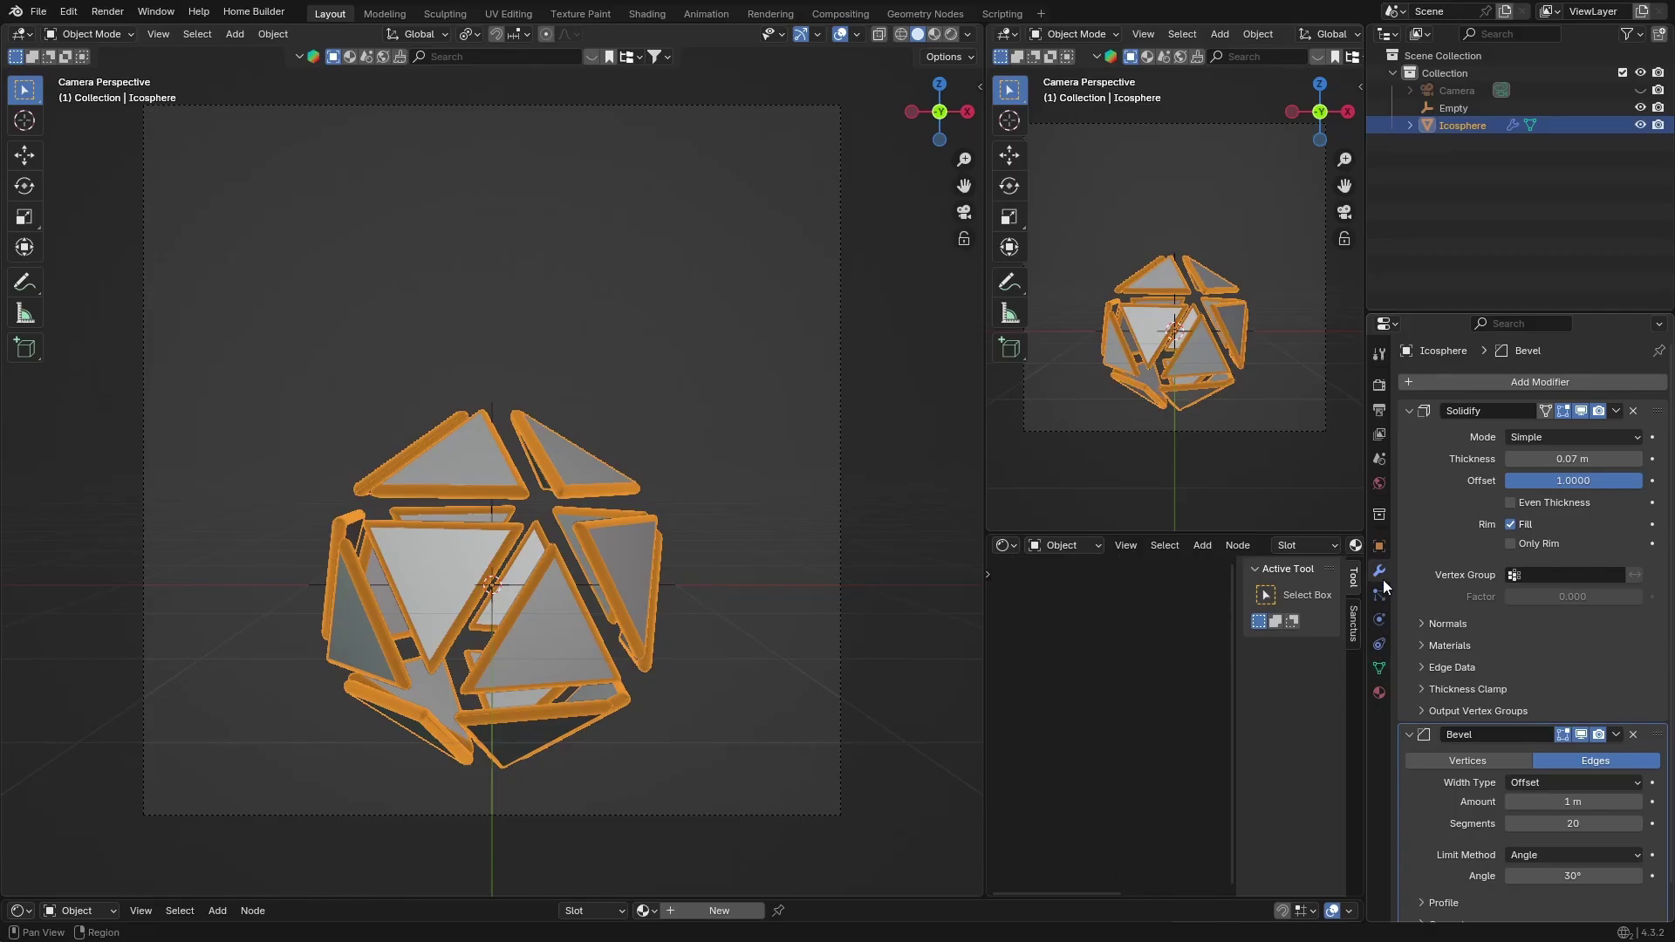
pyautogui.click(1407, 411)
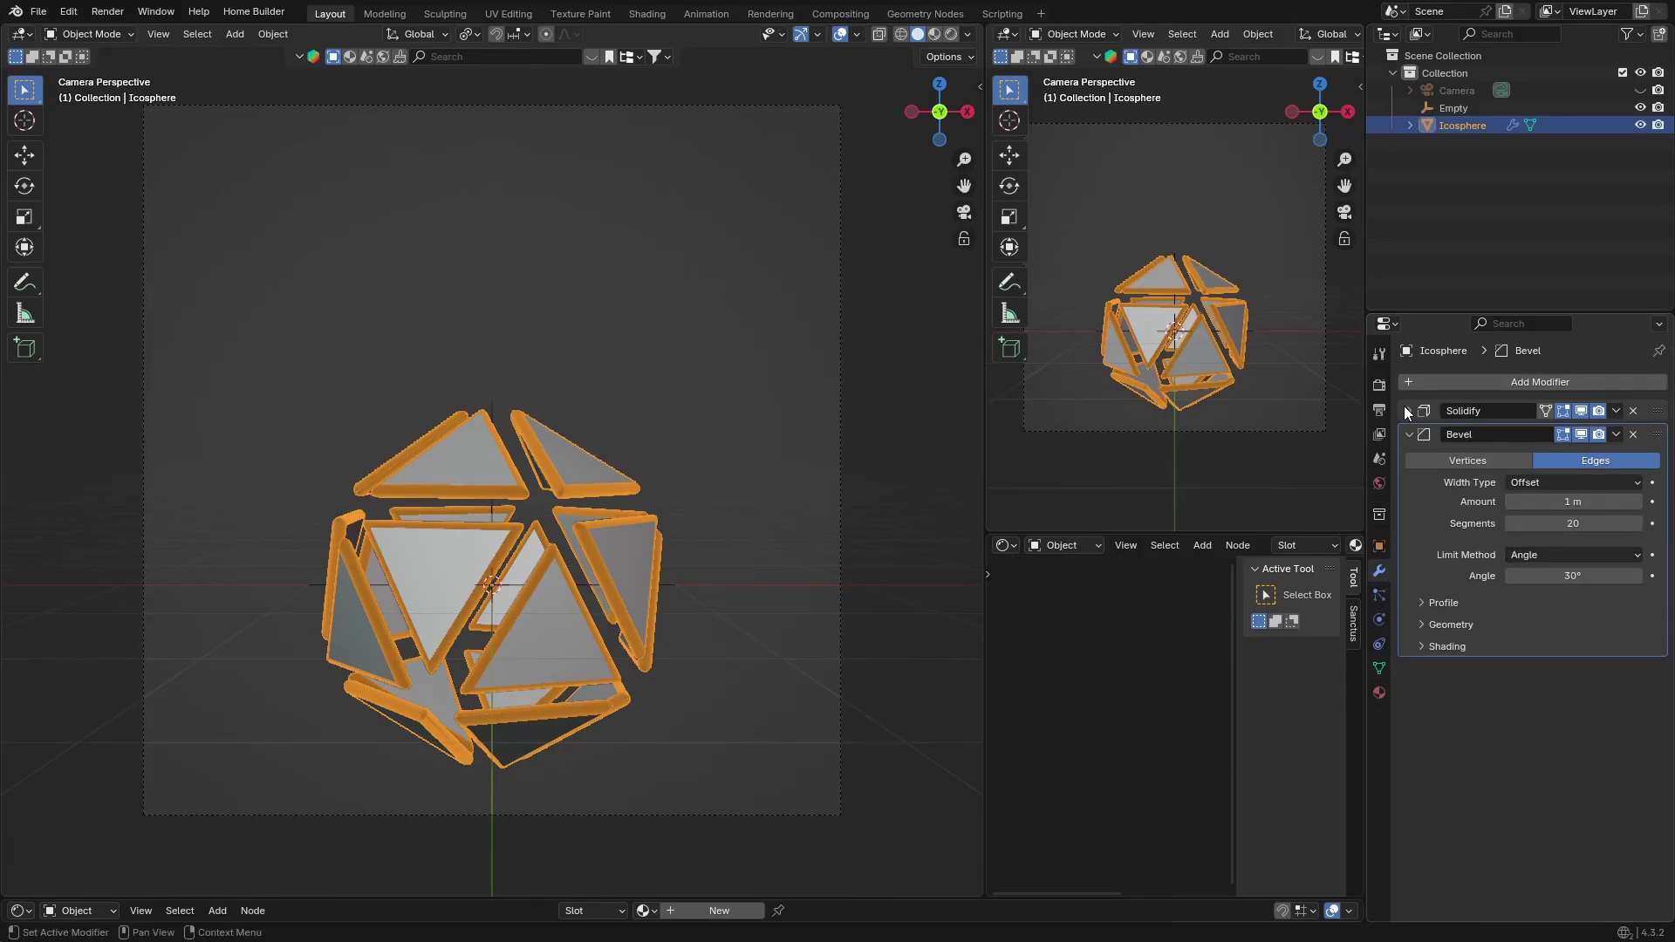
pyautogui.click(1412, 434)
pyautogui.click(1477, 382)
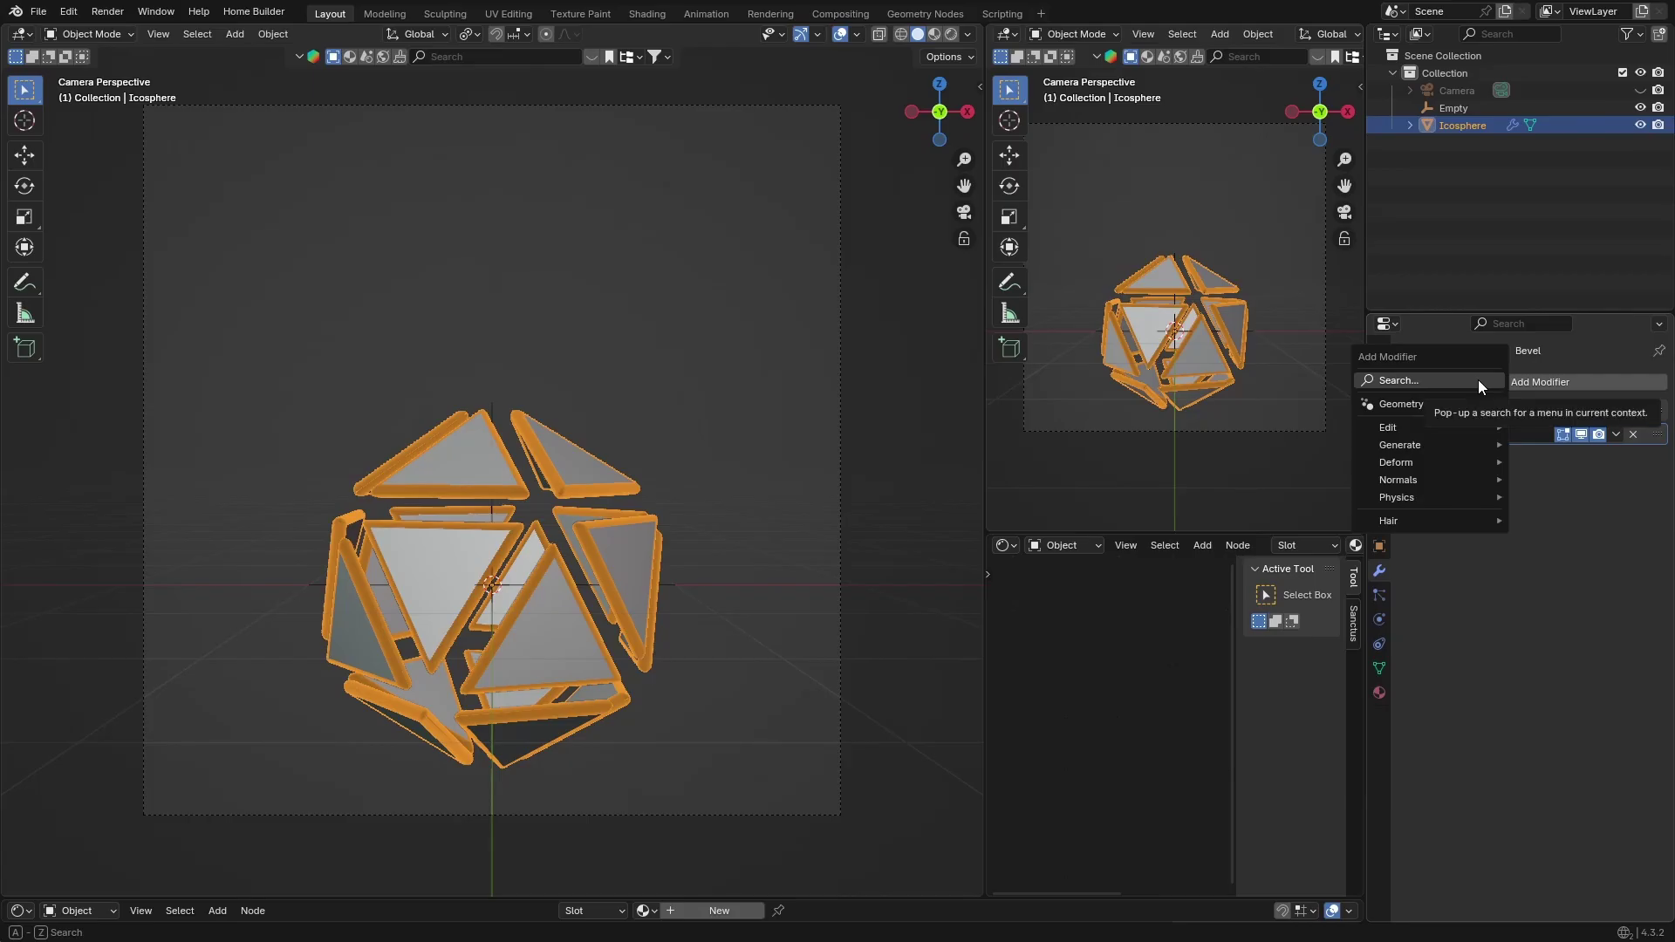
pyautogui.write('arr')
pyautogui.press('Return')
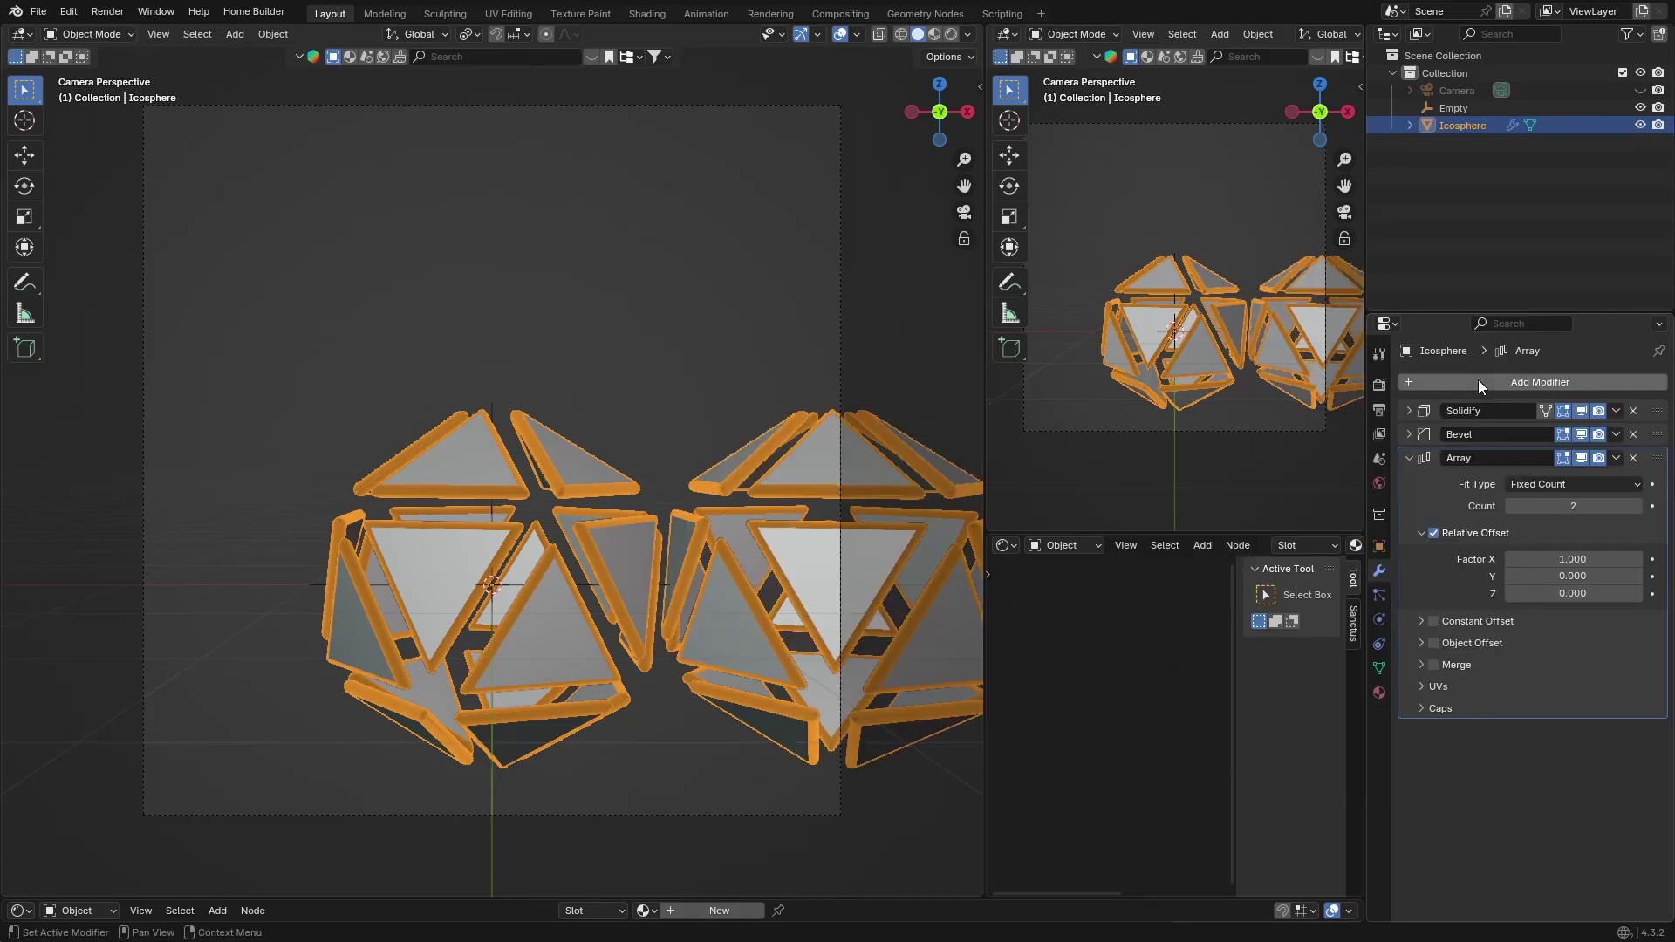
# - Set the array's relative offset X factor to 0 and enable Object Offset with the Empty as its object
pyautogui.click(1557, 553)
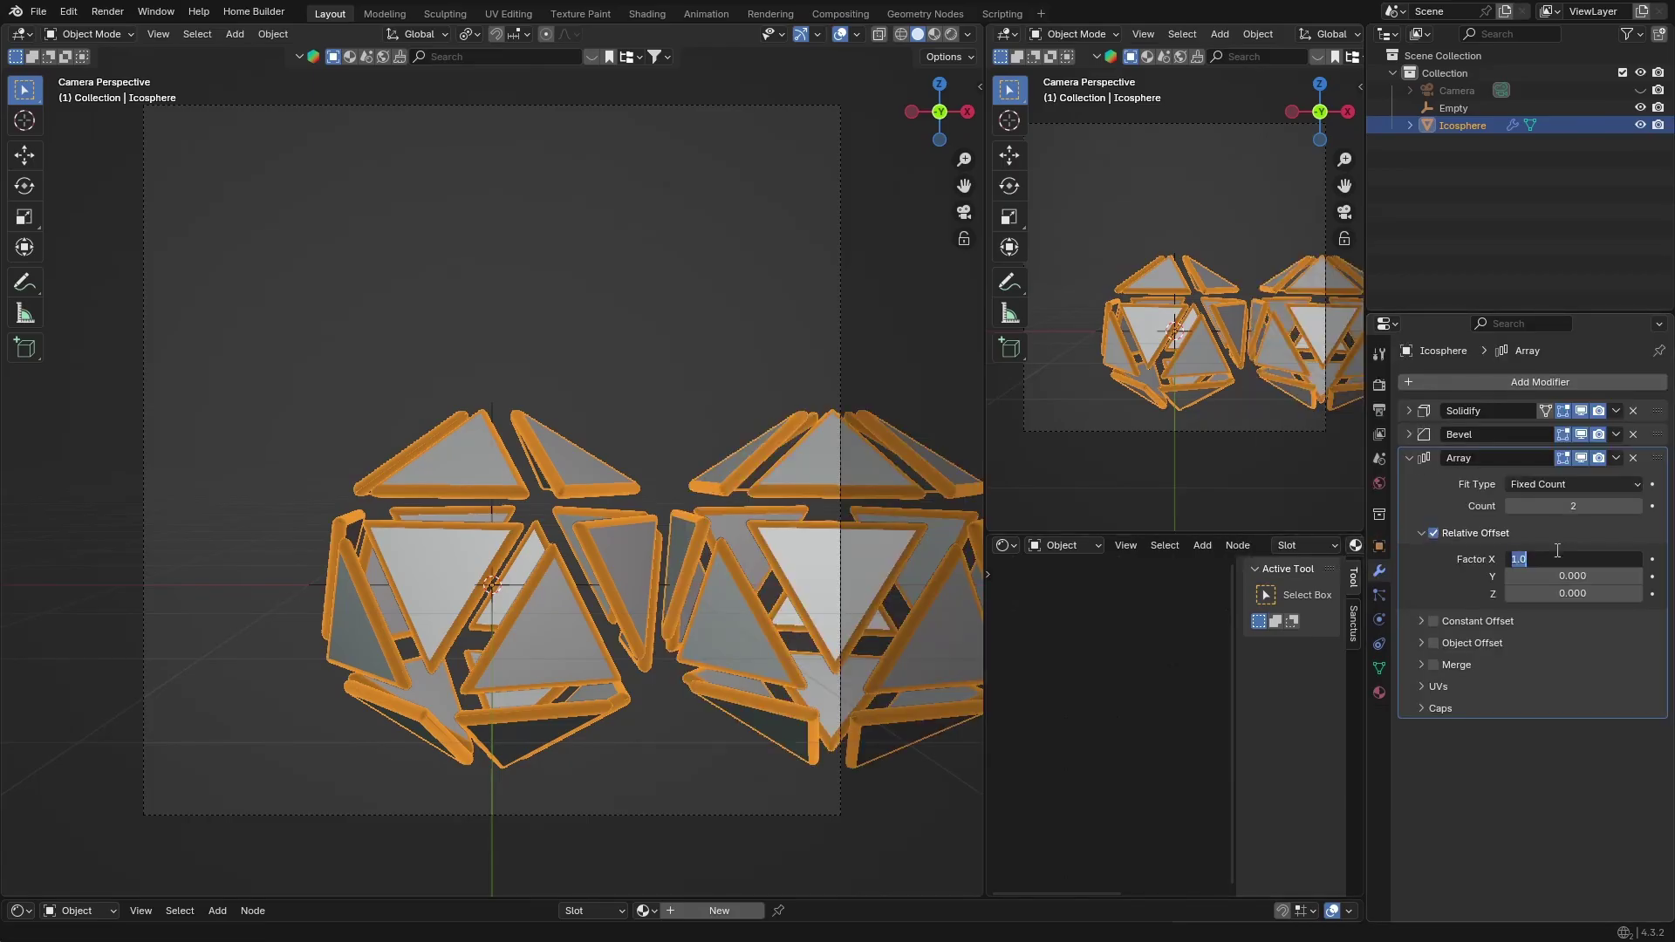
pyautogui.write('0')
pyautogui.press('Return')
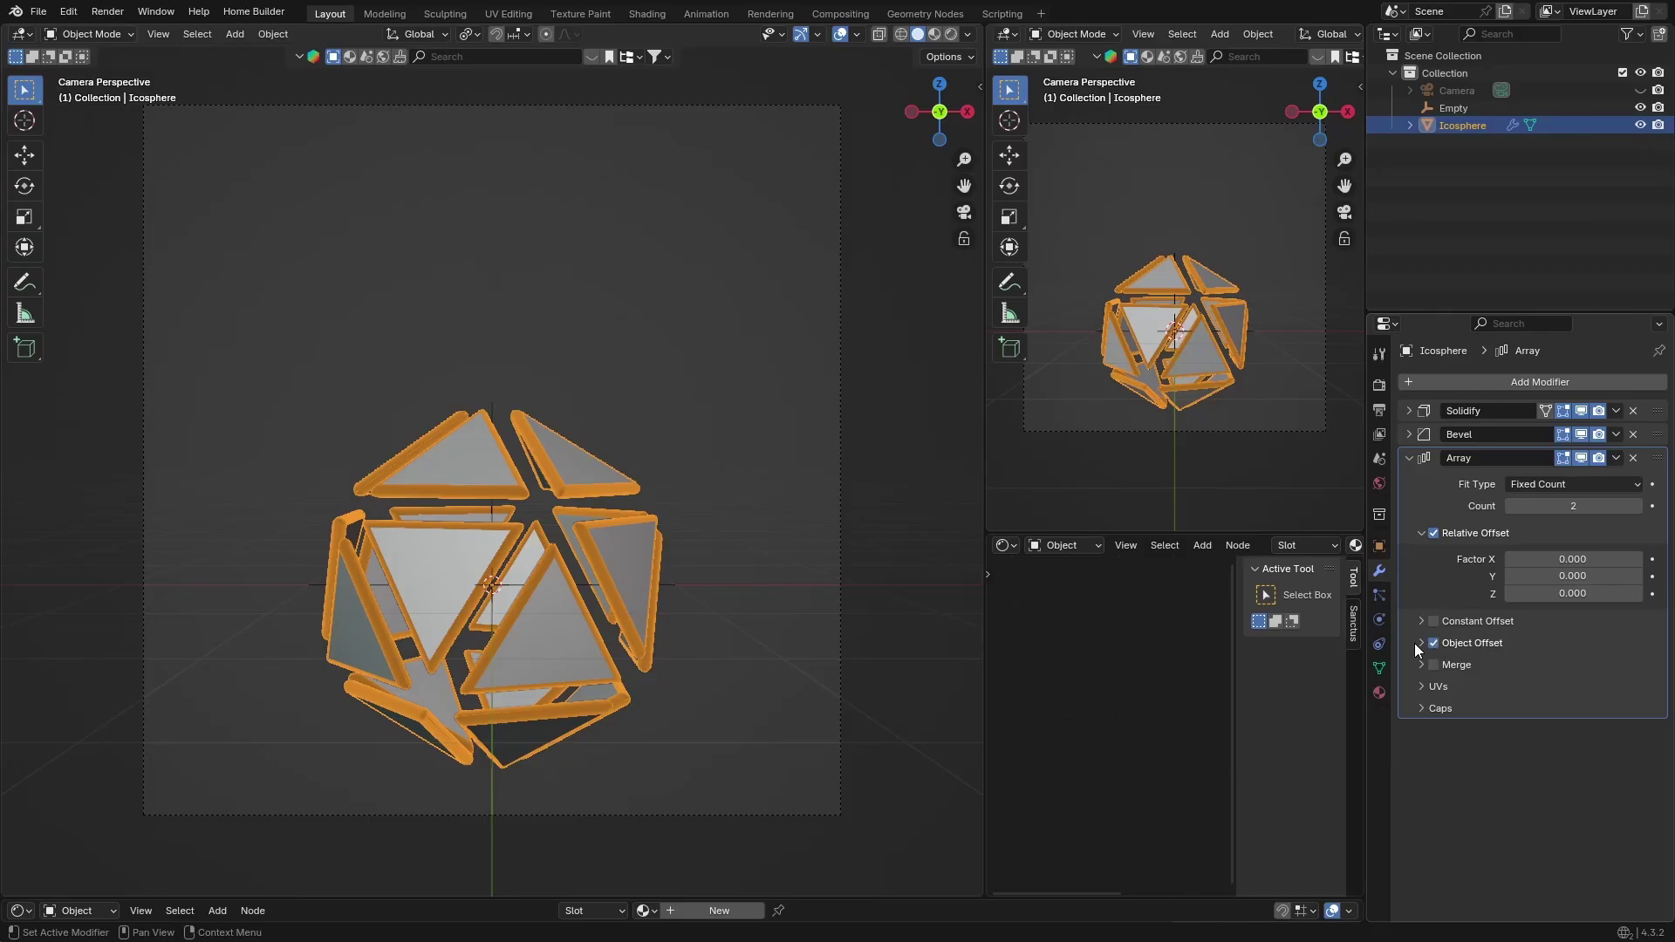
pyautogui.click(1420, 642)
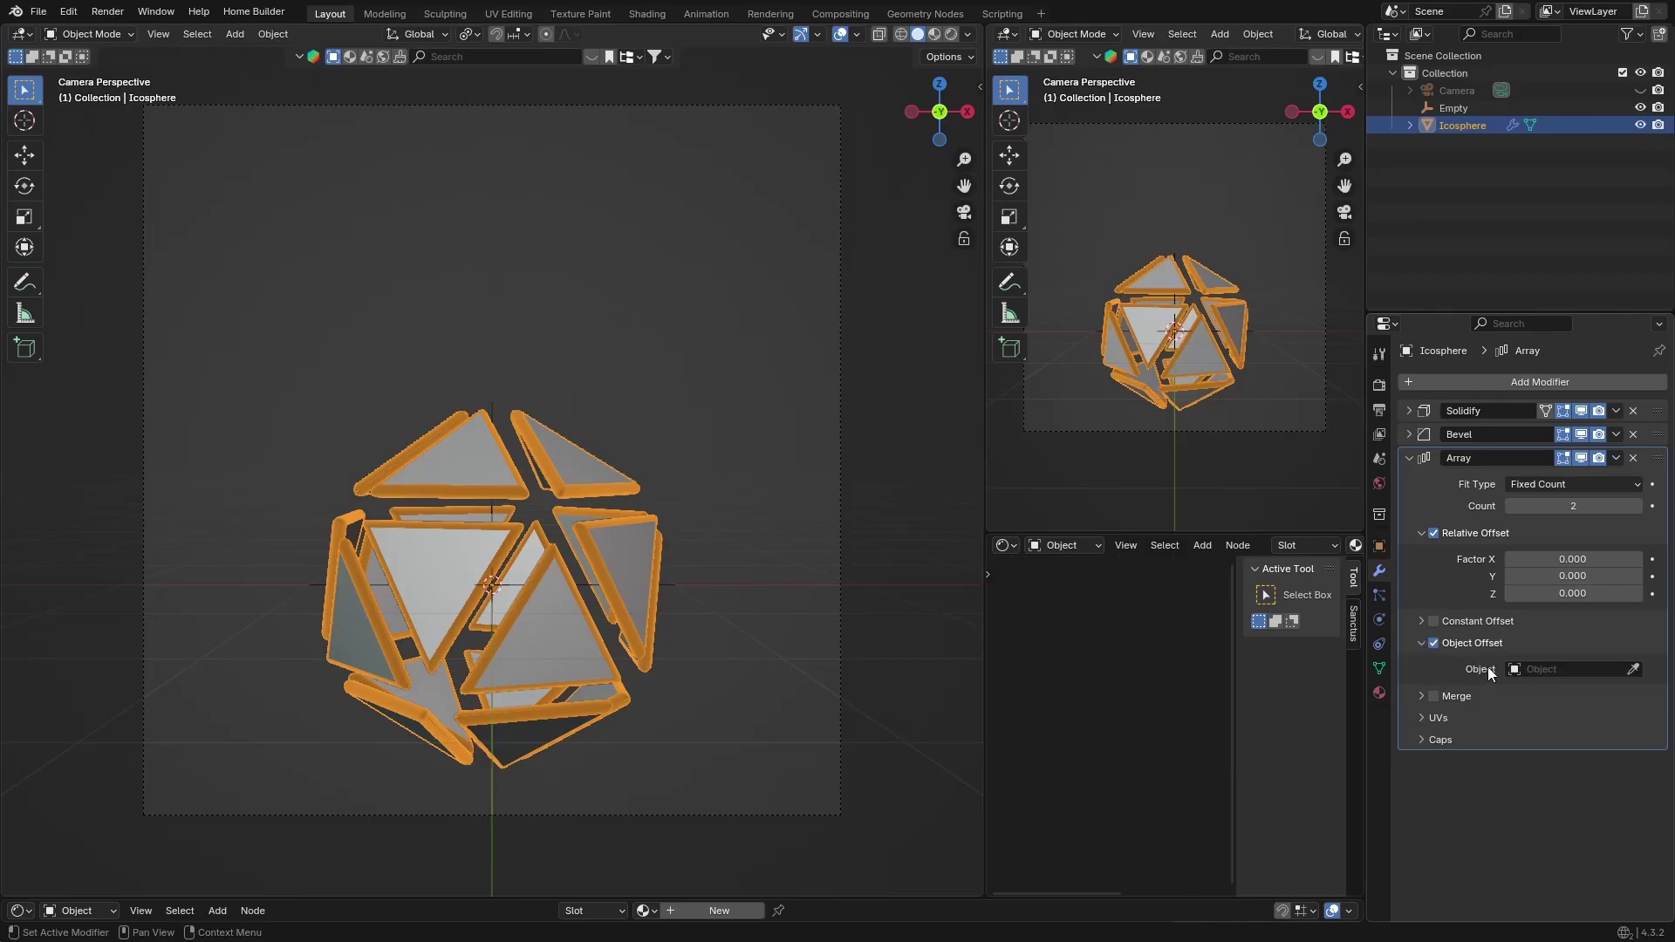
pyautogui.click(1514, 670)
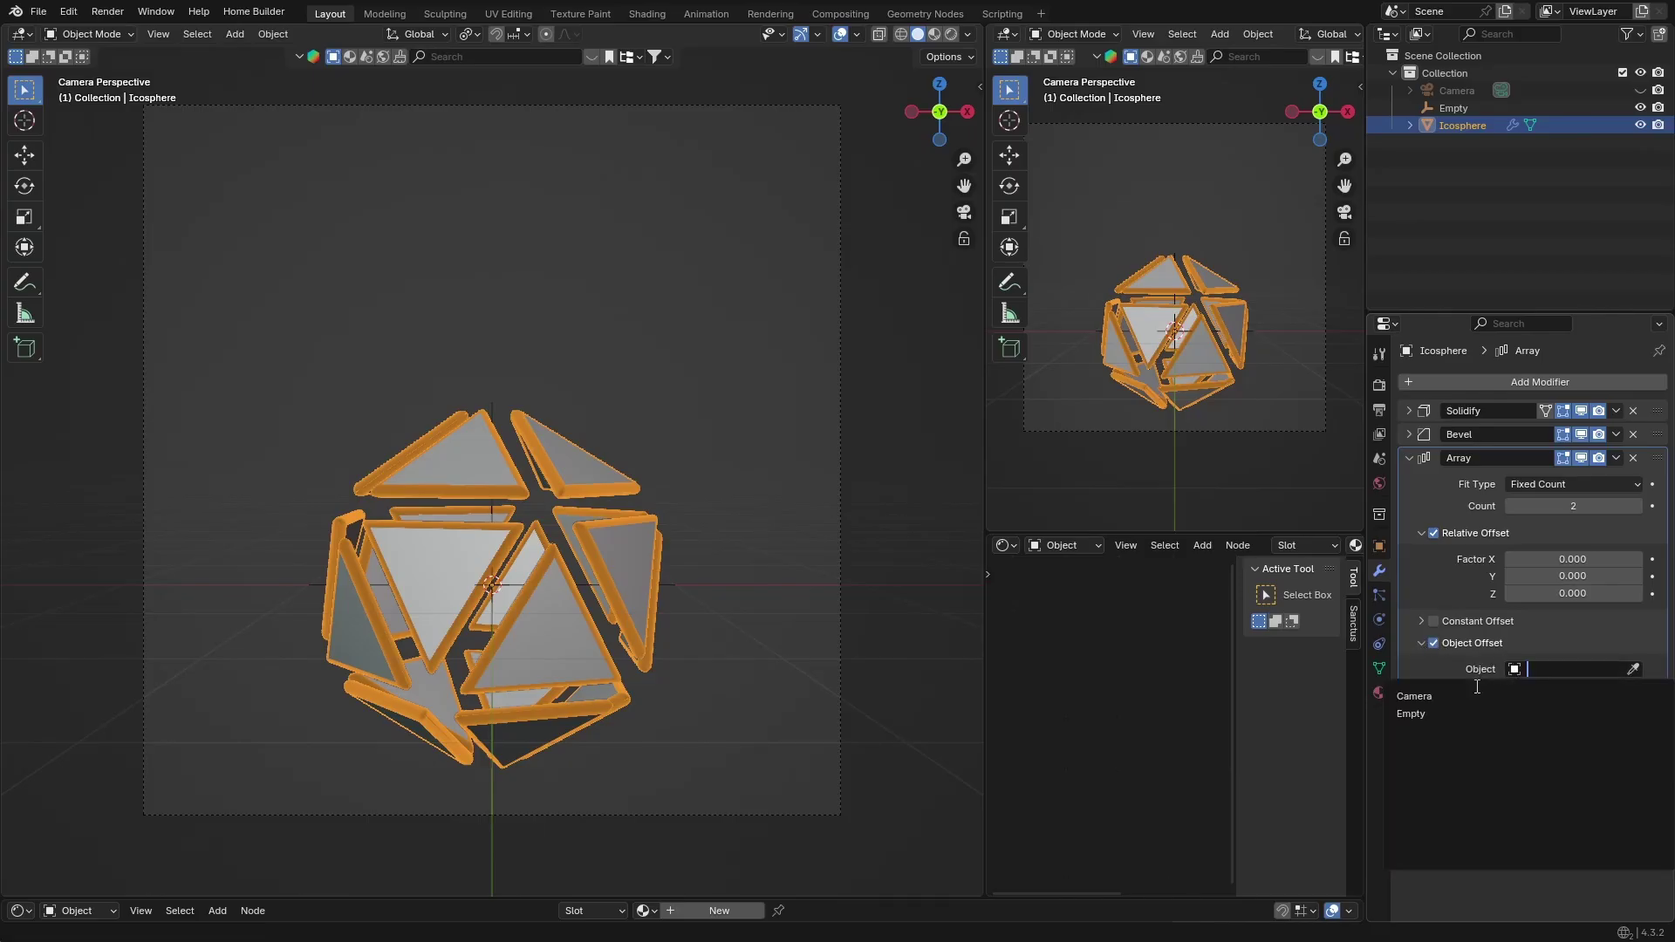
pyautogui.click(1433, 713)
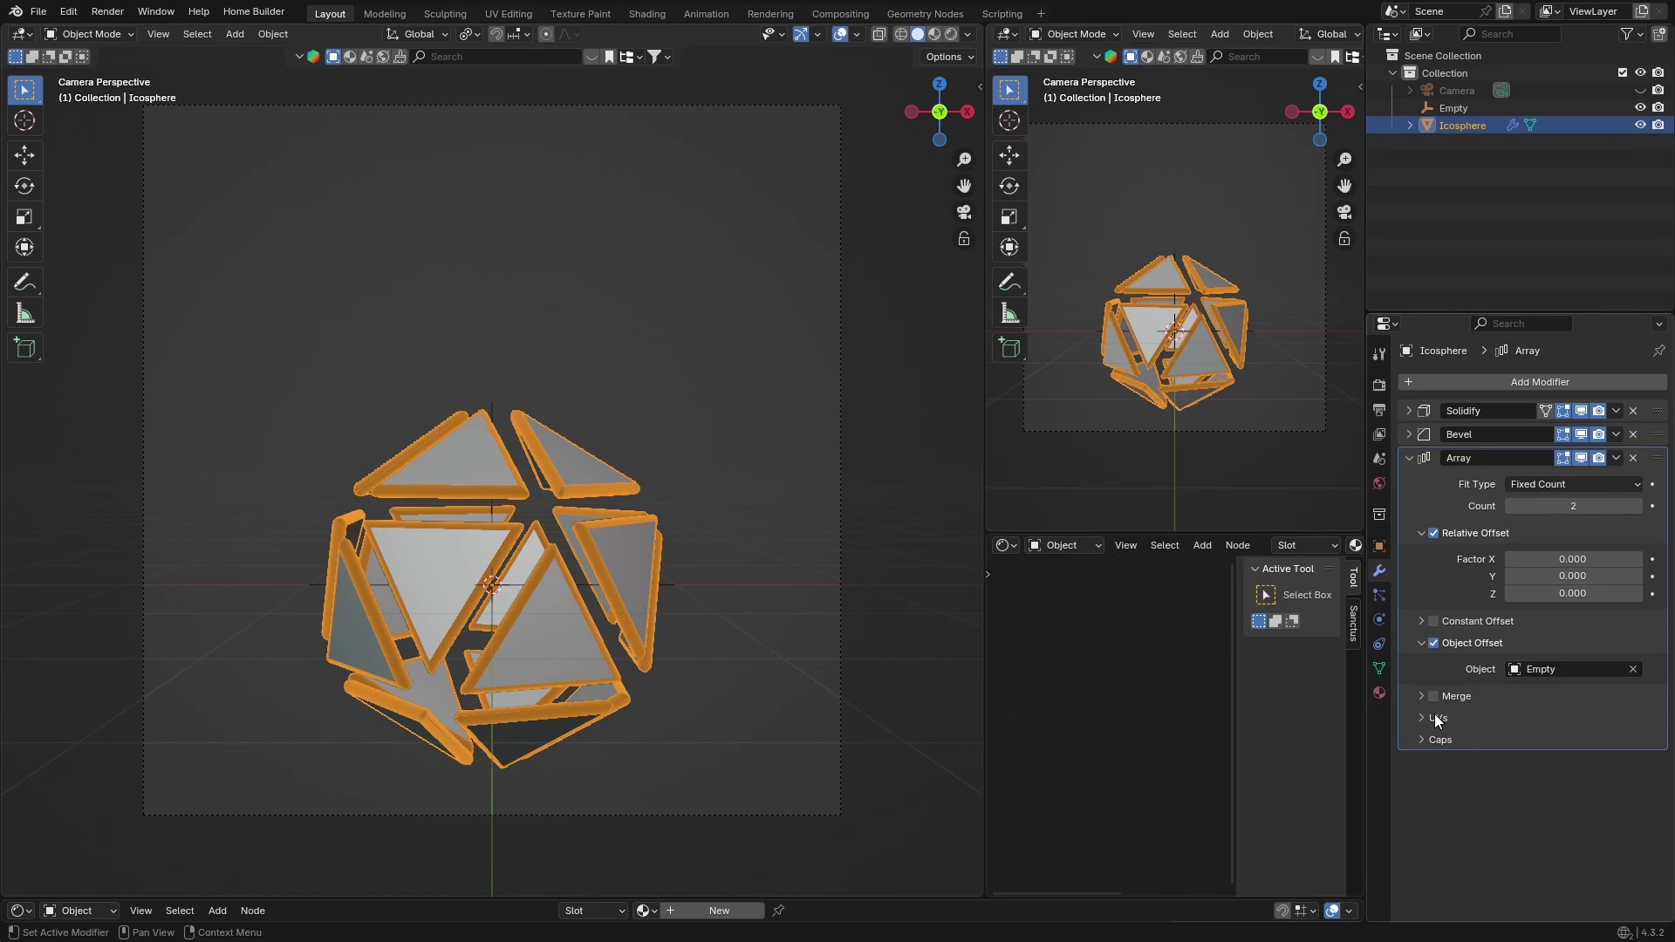
# - Scale the icosphere to about 0.77 and rotate it about 33.6° around the Z axis
pyautogui.press('s')
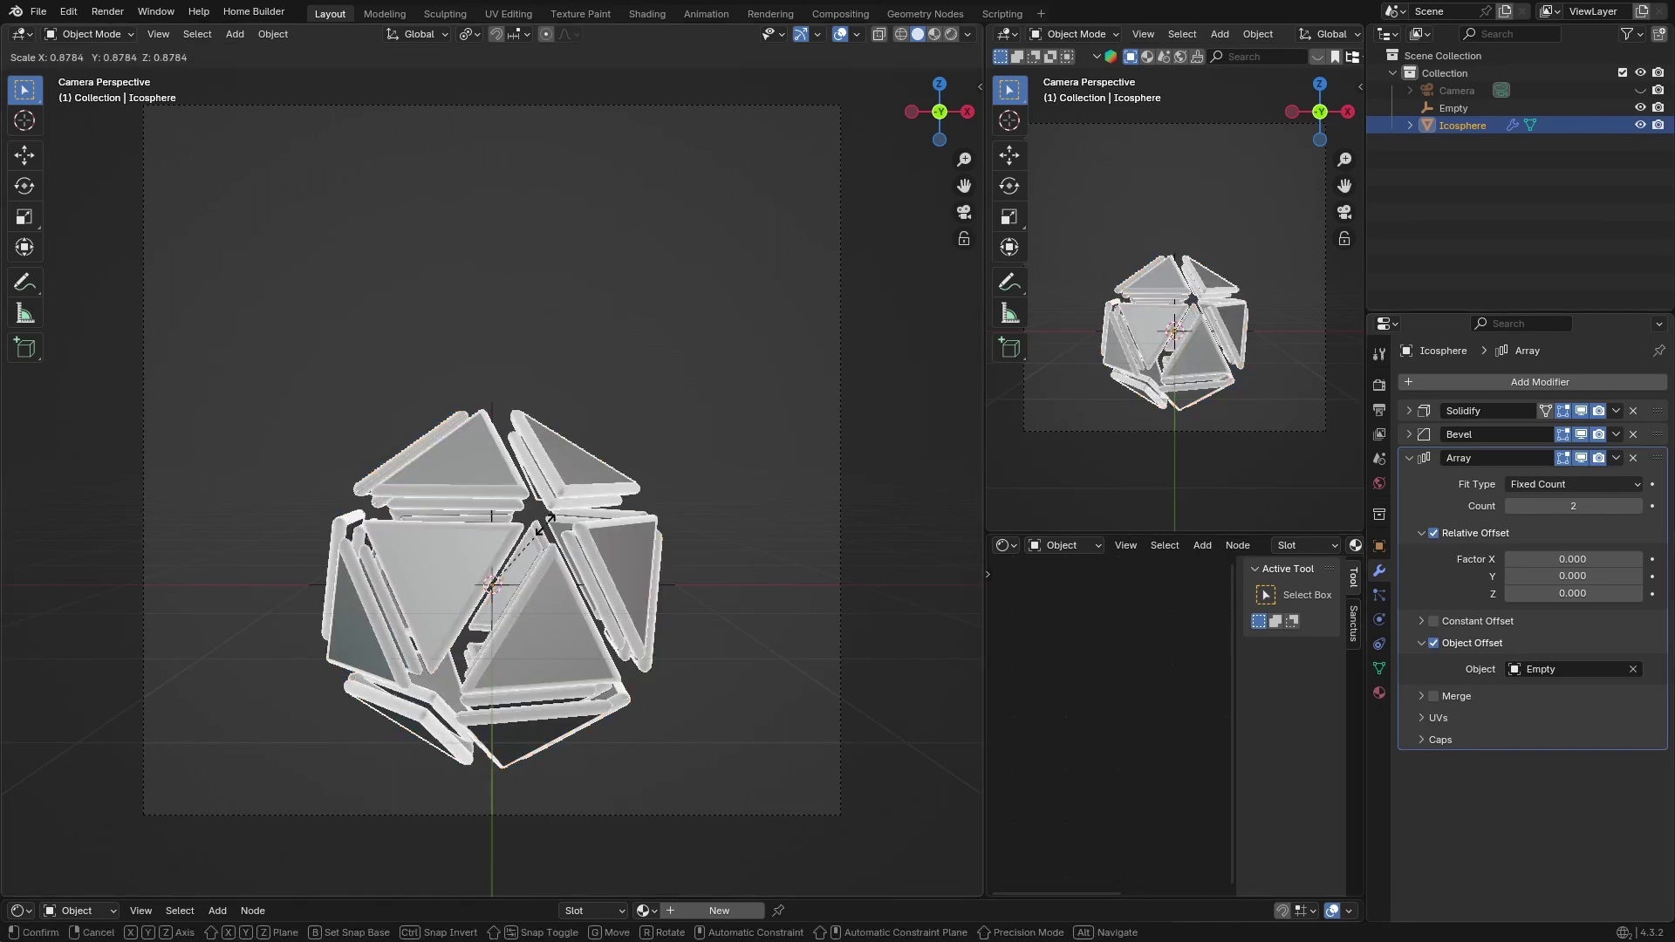
pyautogui.click(539, 527)
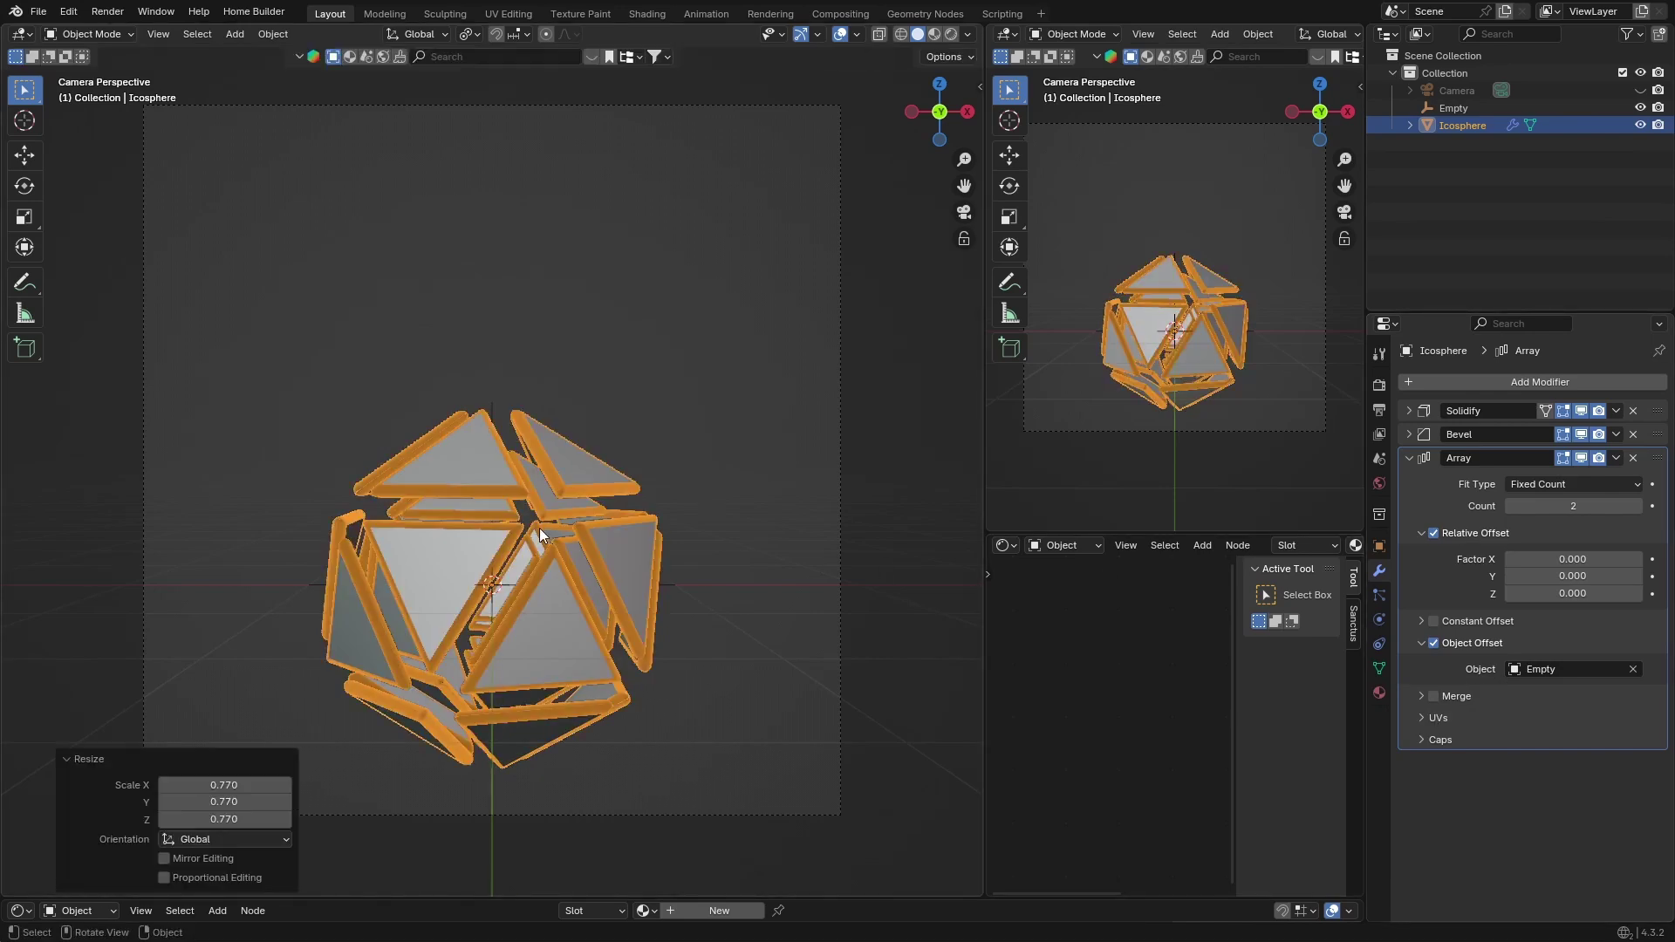
pyautogui.press('r')
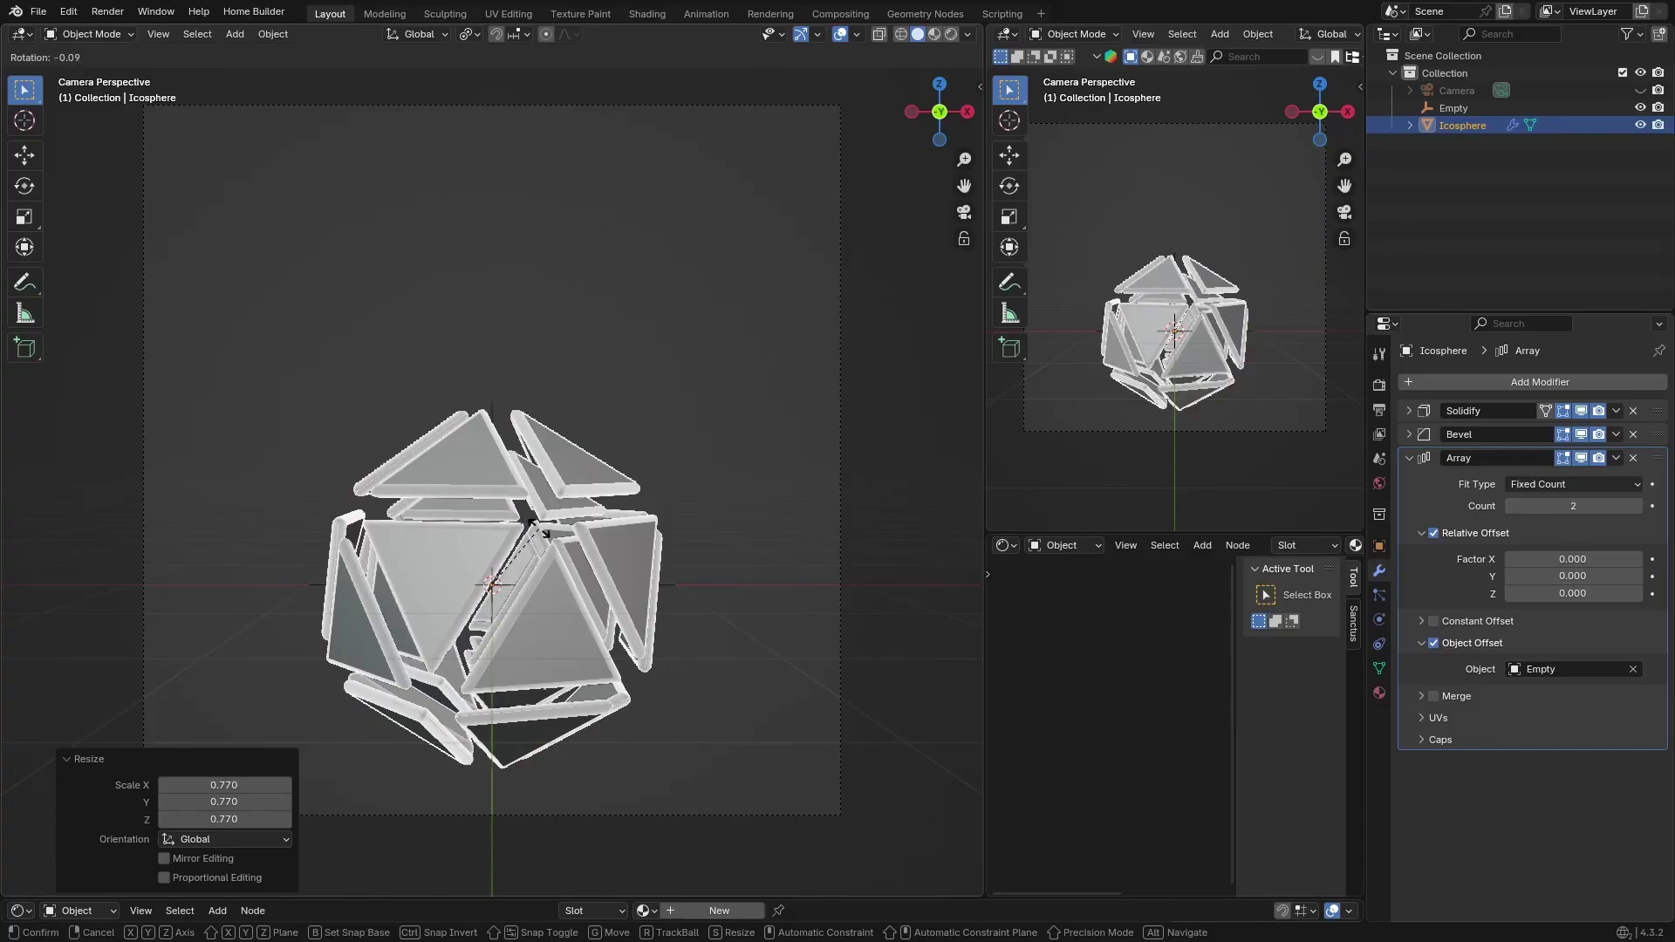
pyautogui.click(534, 523)
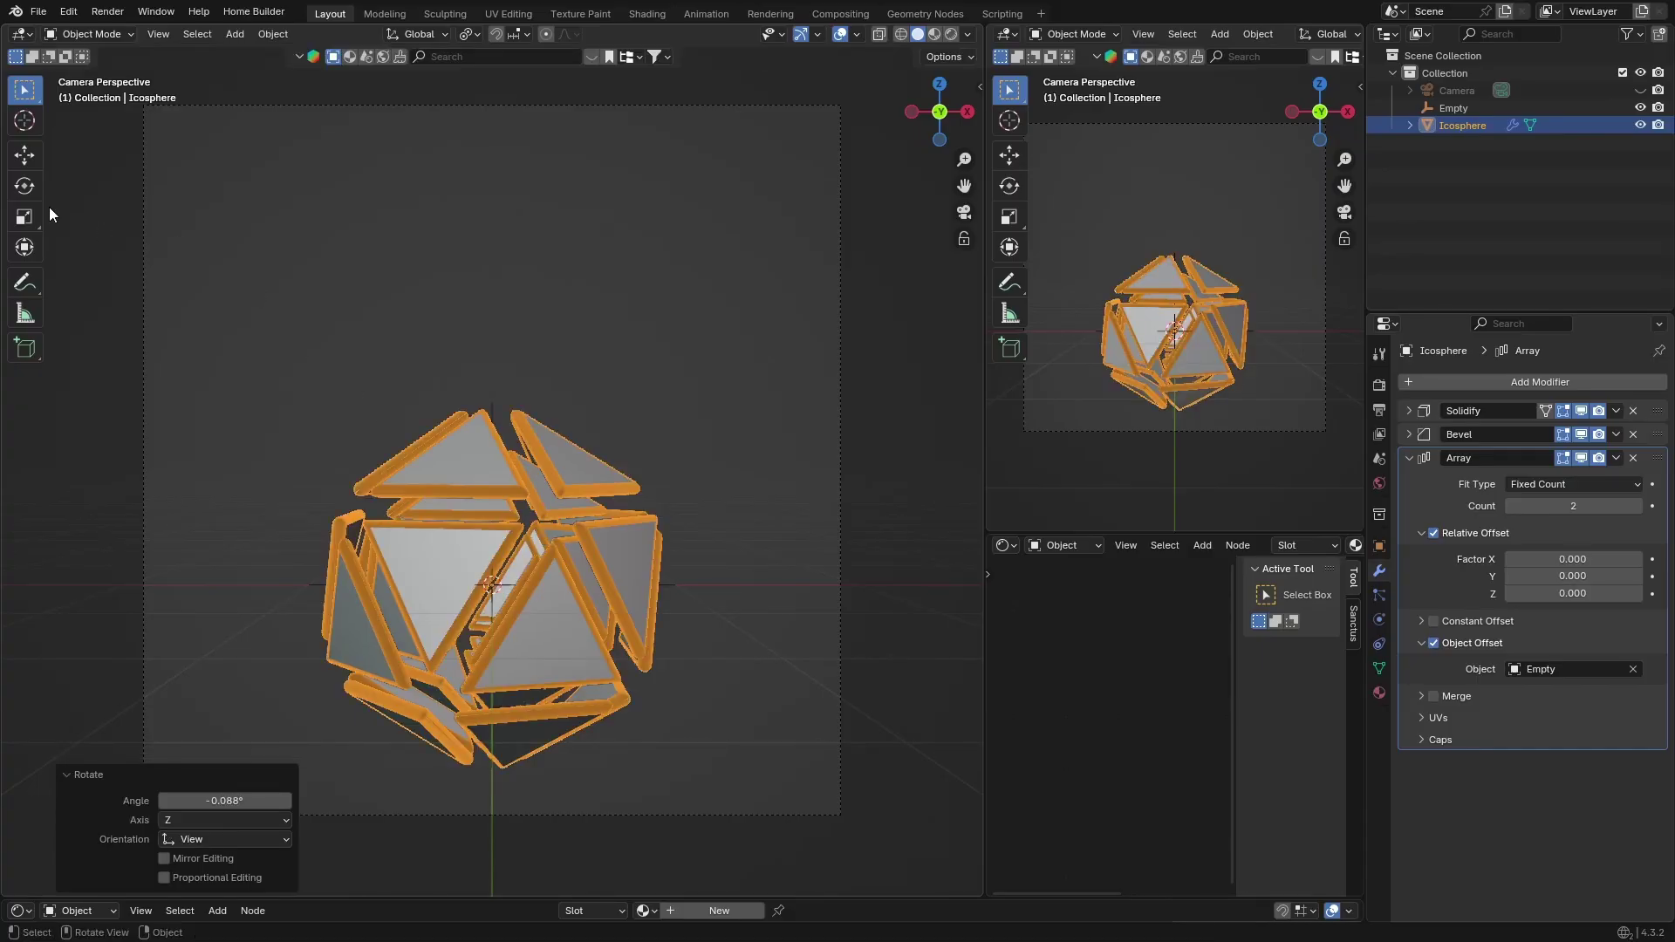
pyautogui.click(24, 185)
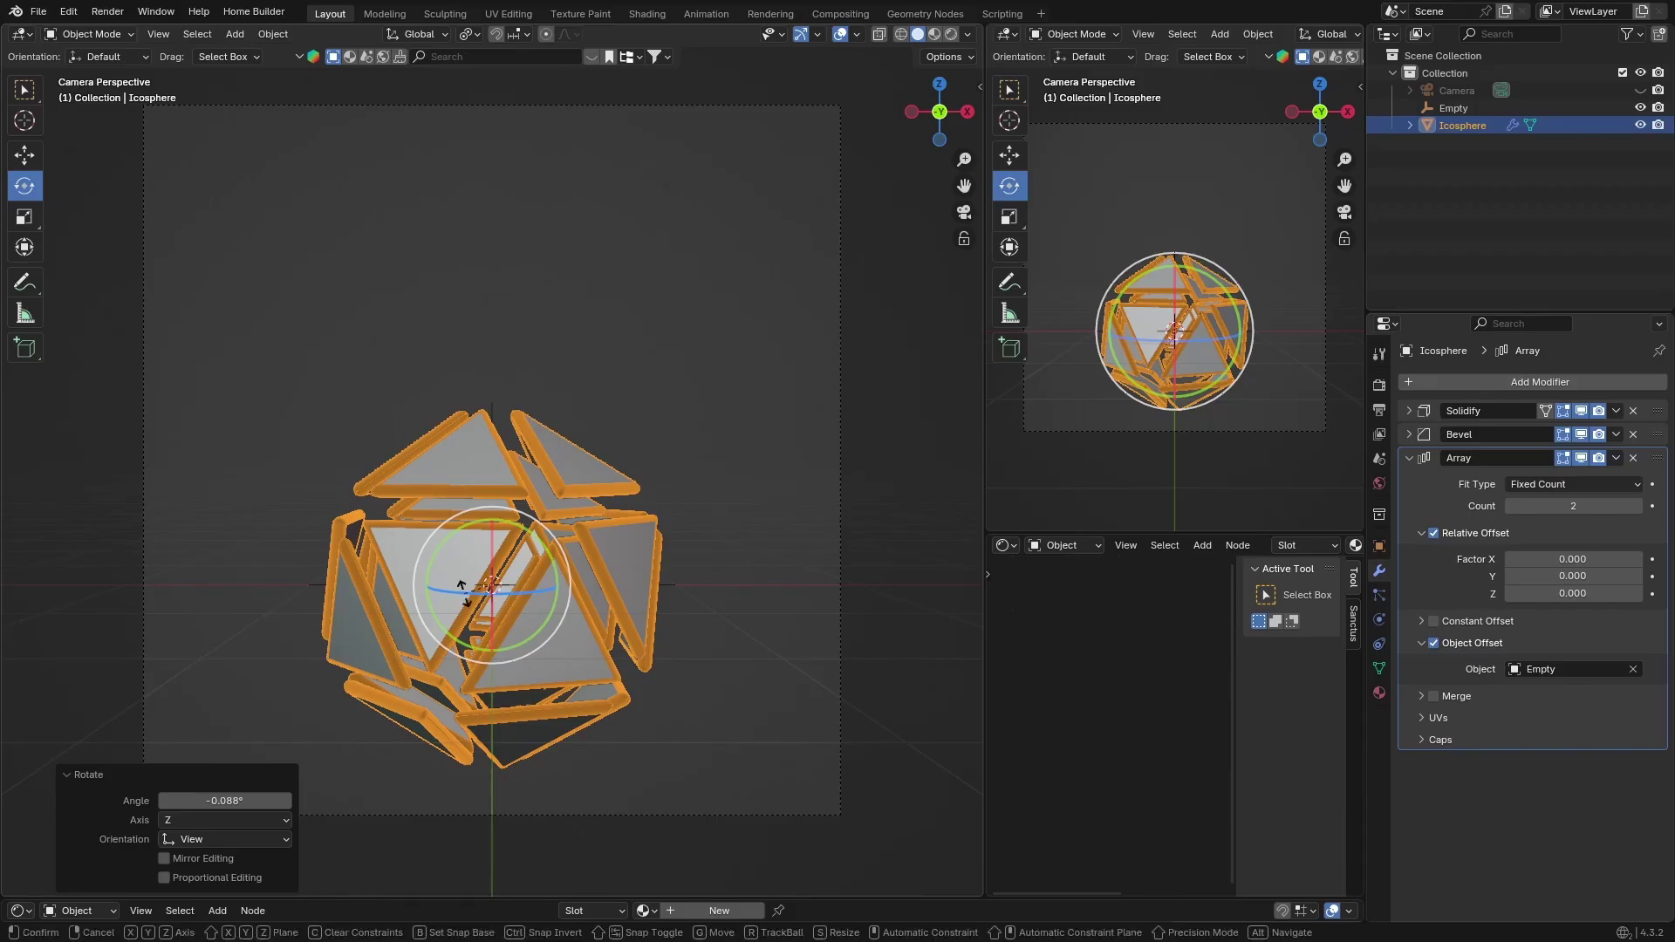
pyautogui.moveTo(464, 593); pyautogui.dragTo(486, 596)
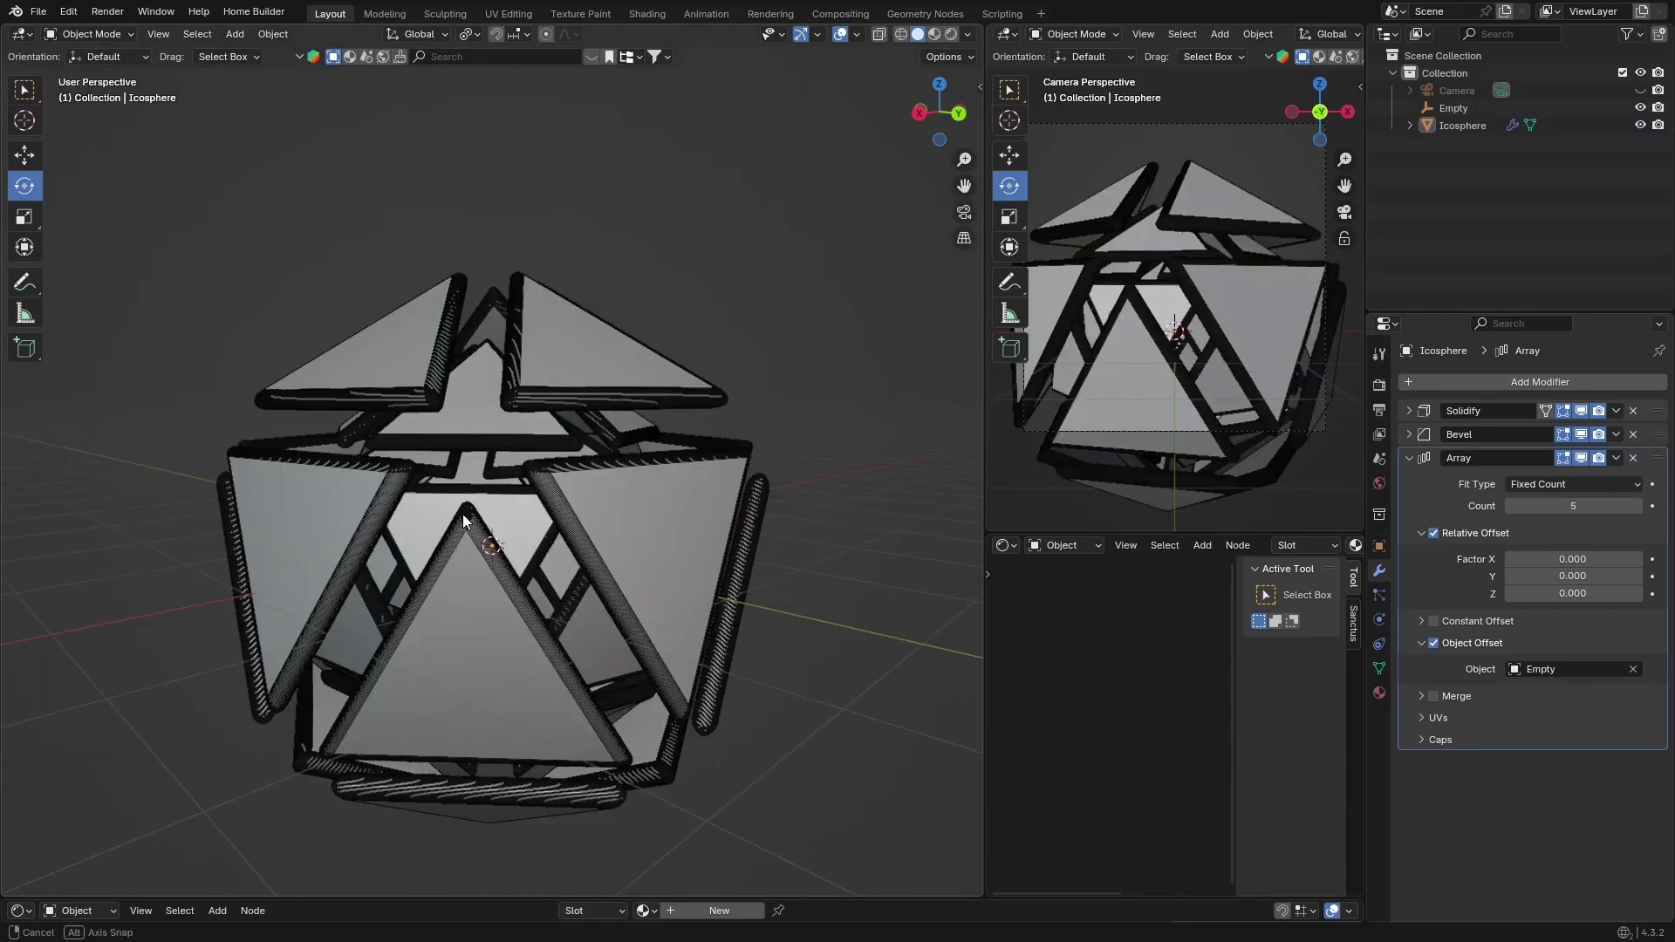
pyautogui.scroll(-2, 619, 524)
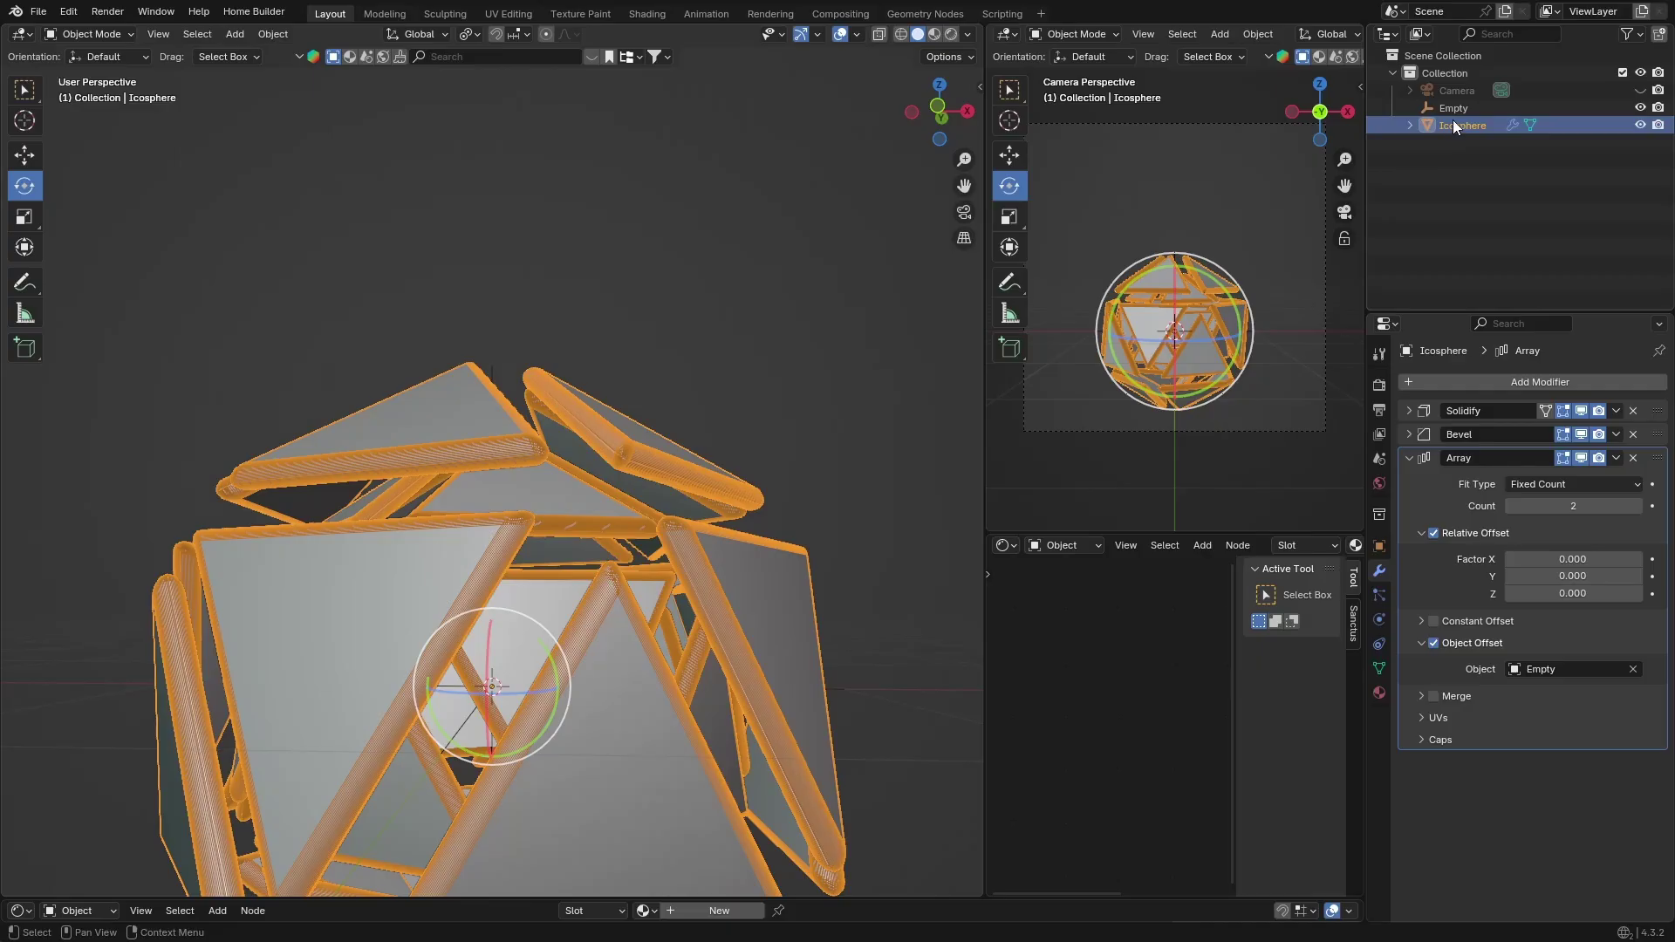
# - Set the icosphere's array count to 3 and deselect the object
pyautogui.click(1452, 112)
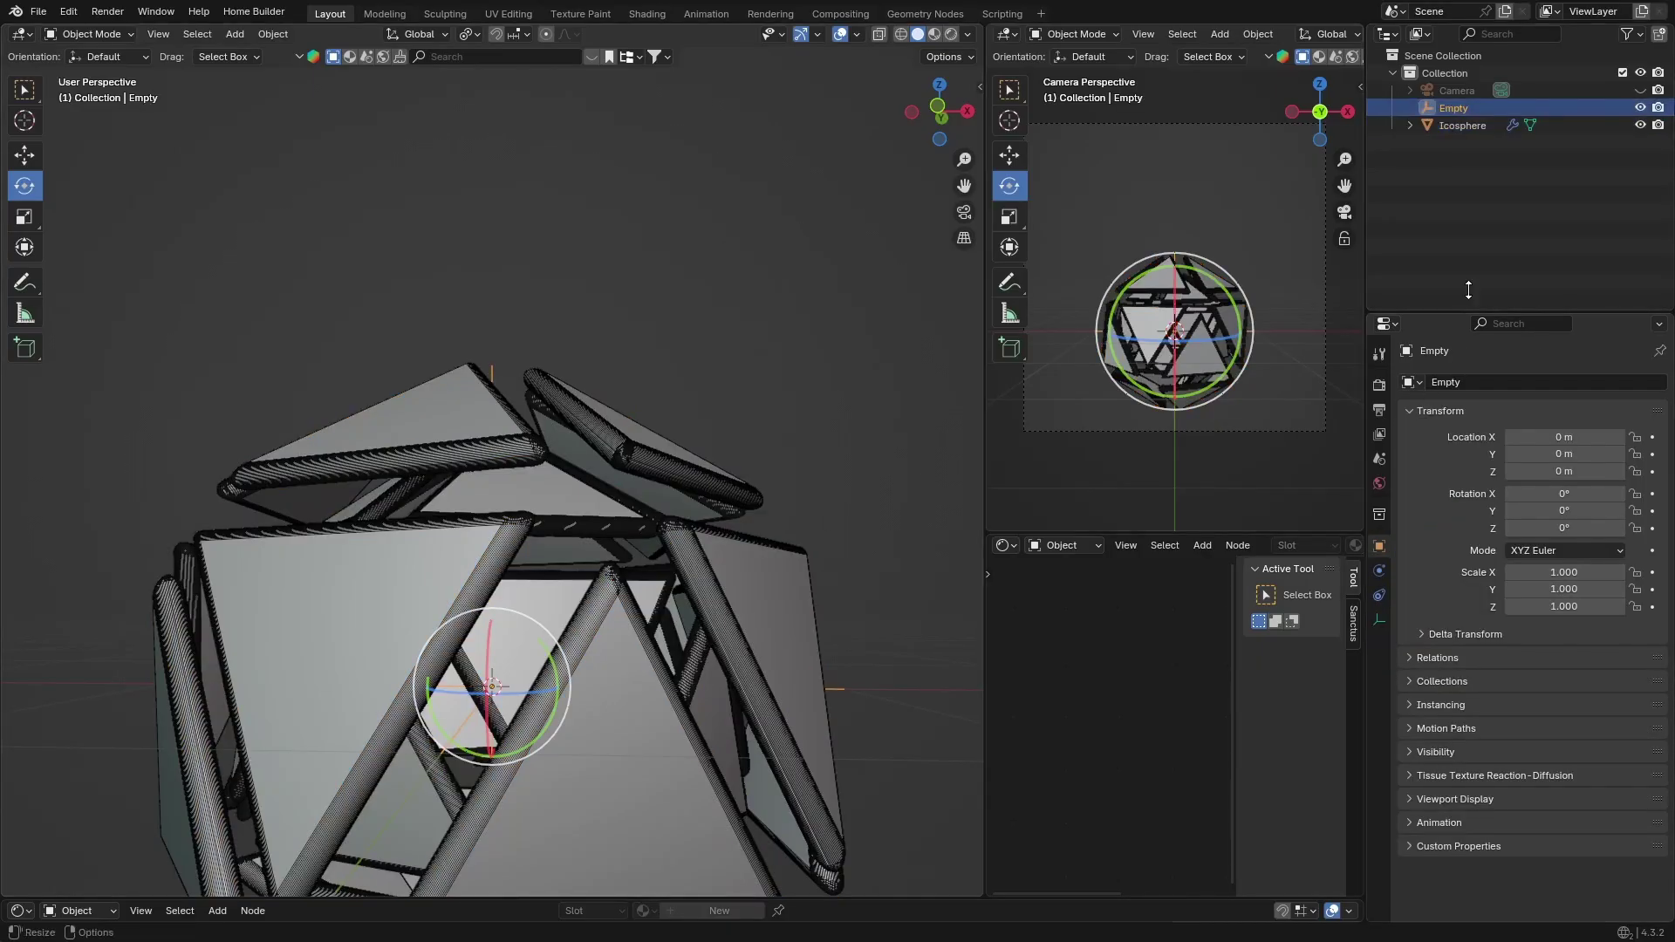
pyautogui.click(1467, 126)
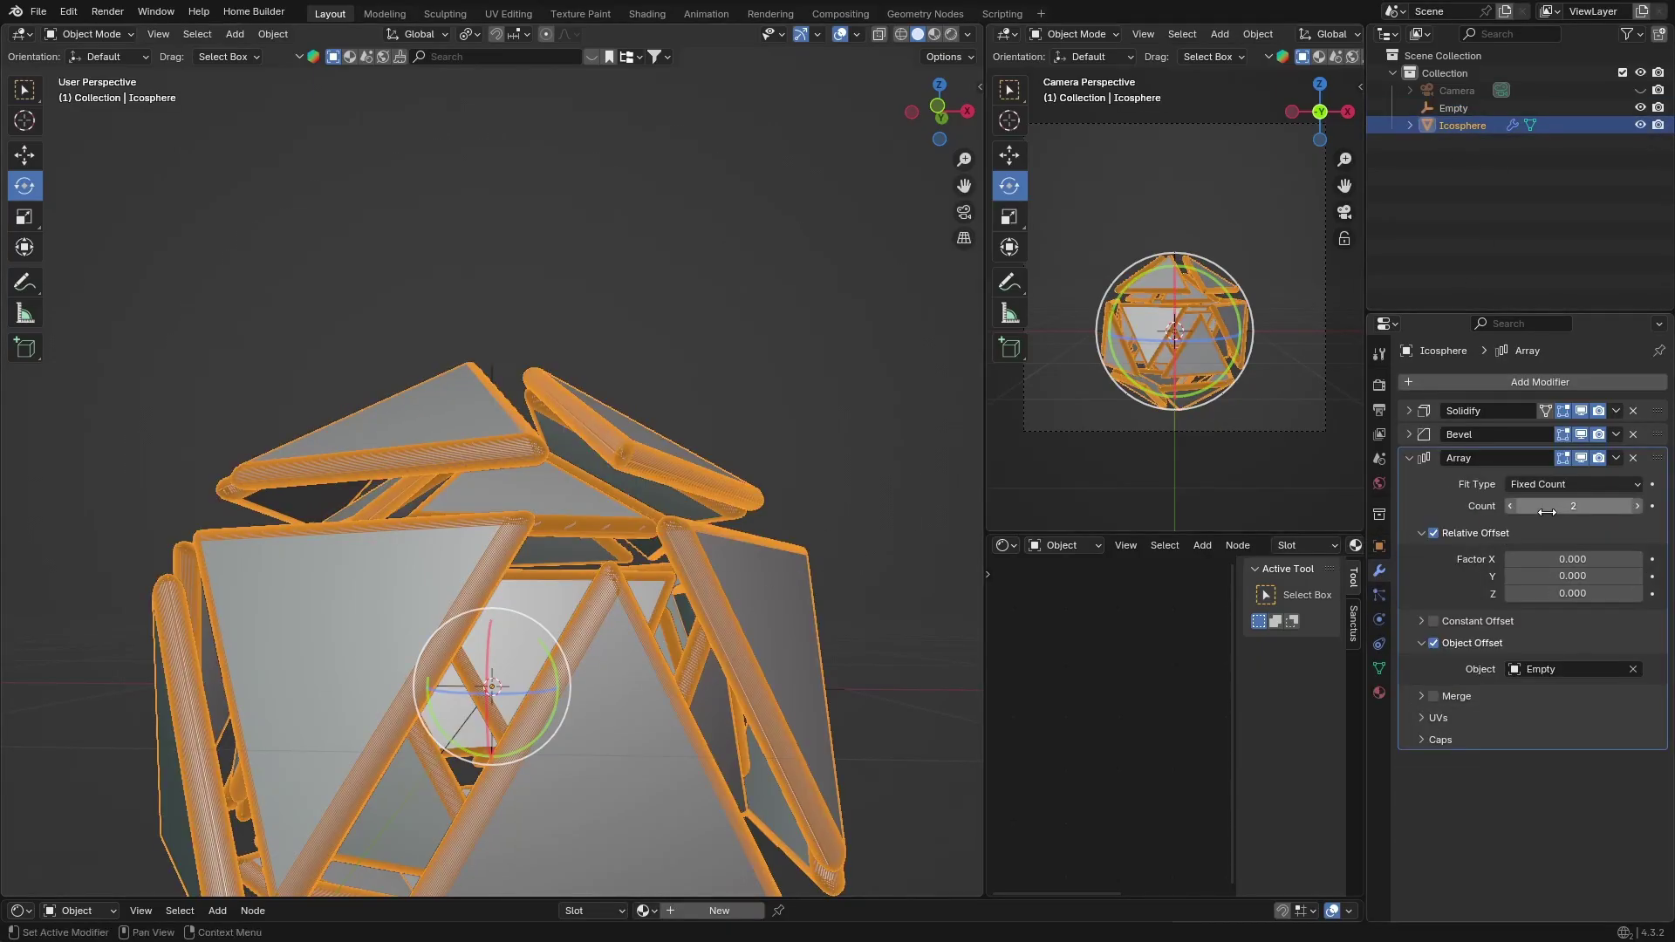
pyautogui.moveTo(1612, 505); pyautogui.dragTo(1630, 504)
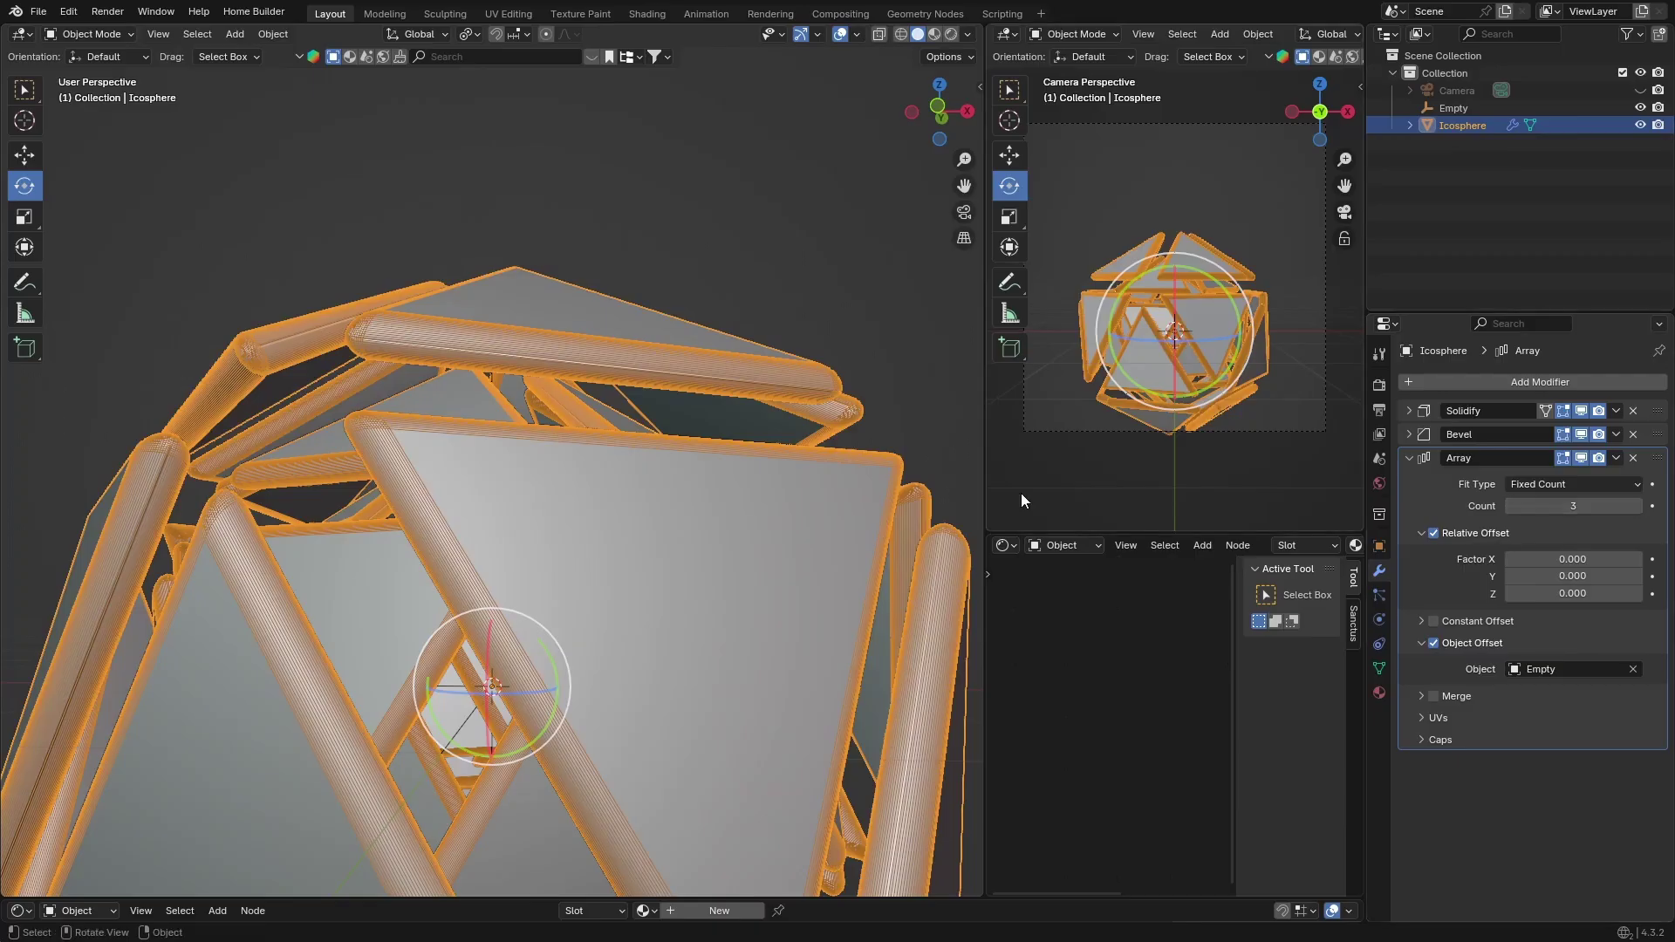
pyautogui.click(569, 204)
pyautogui.scroll(-4, 527, 504)
pyautogui.moveTo(527, 505); pyautogui.dragTo(243, 548, button='middle')
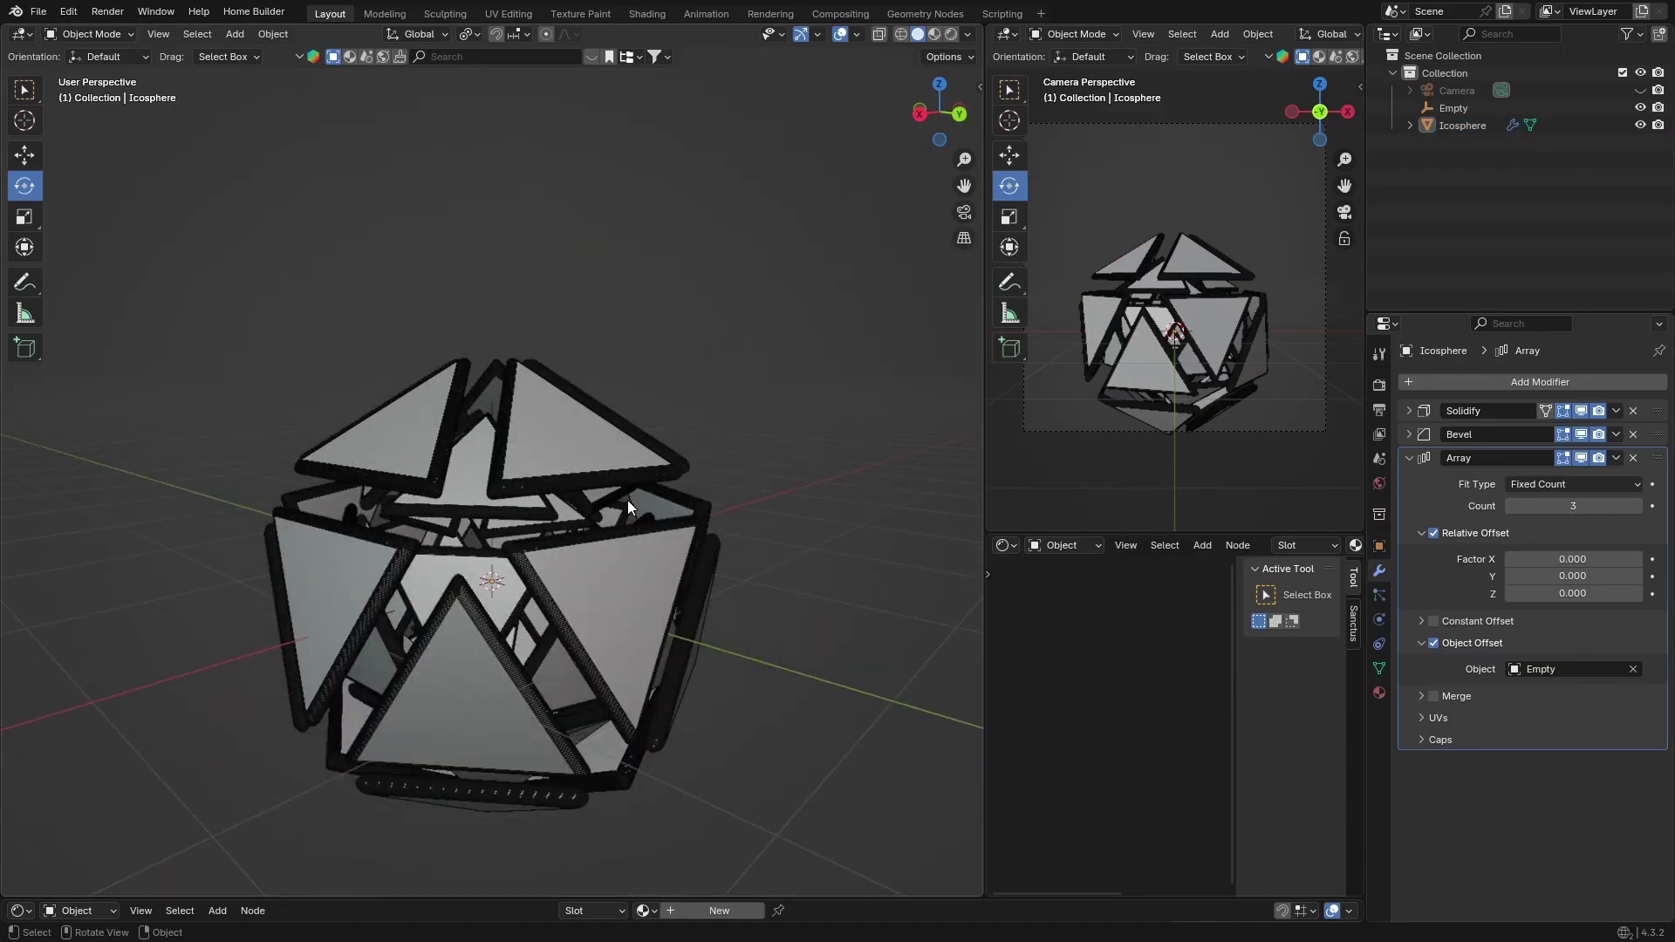
# - Select the Empty and set its Z rotation to 20°
pyautogui.click(627, 500)
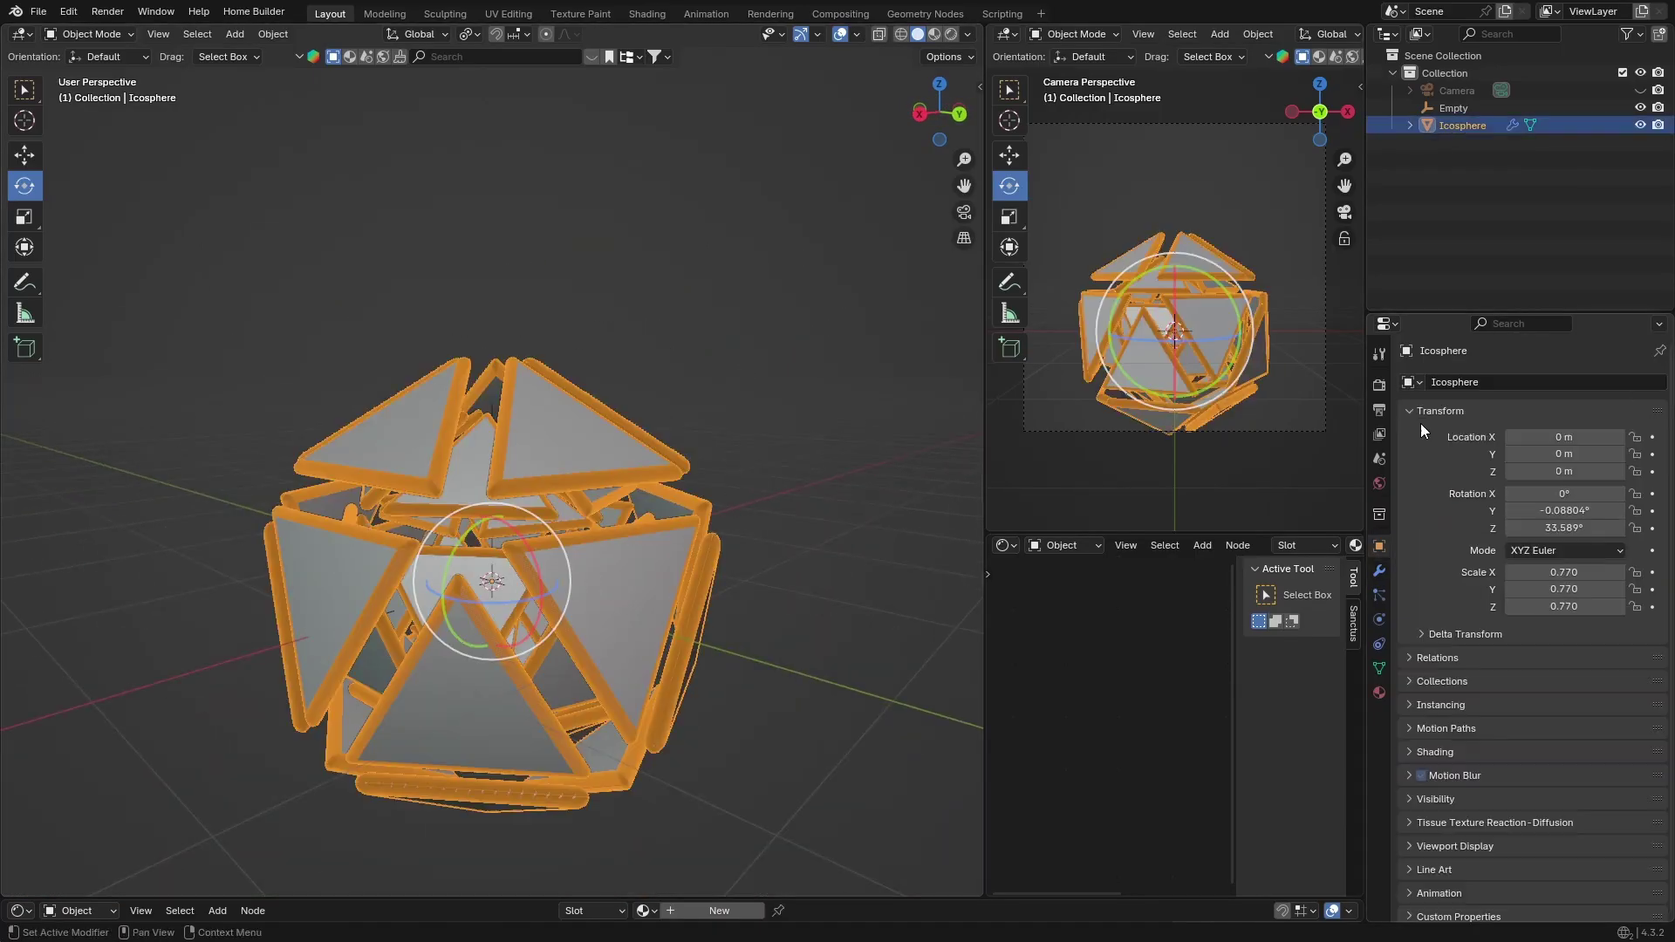
pyautogui.click(1454, 109)
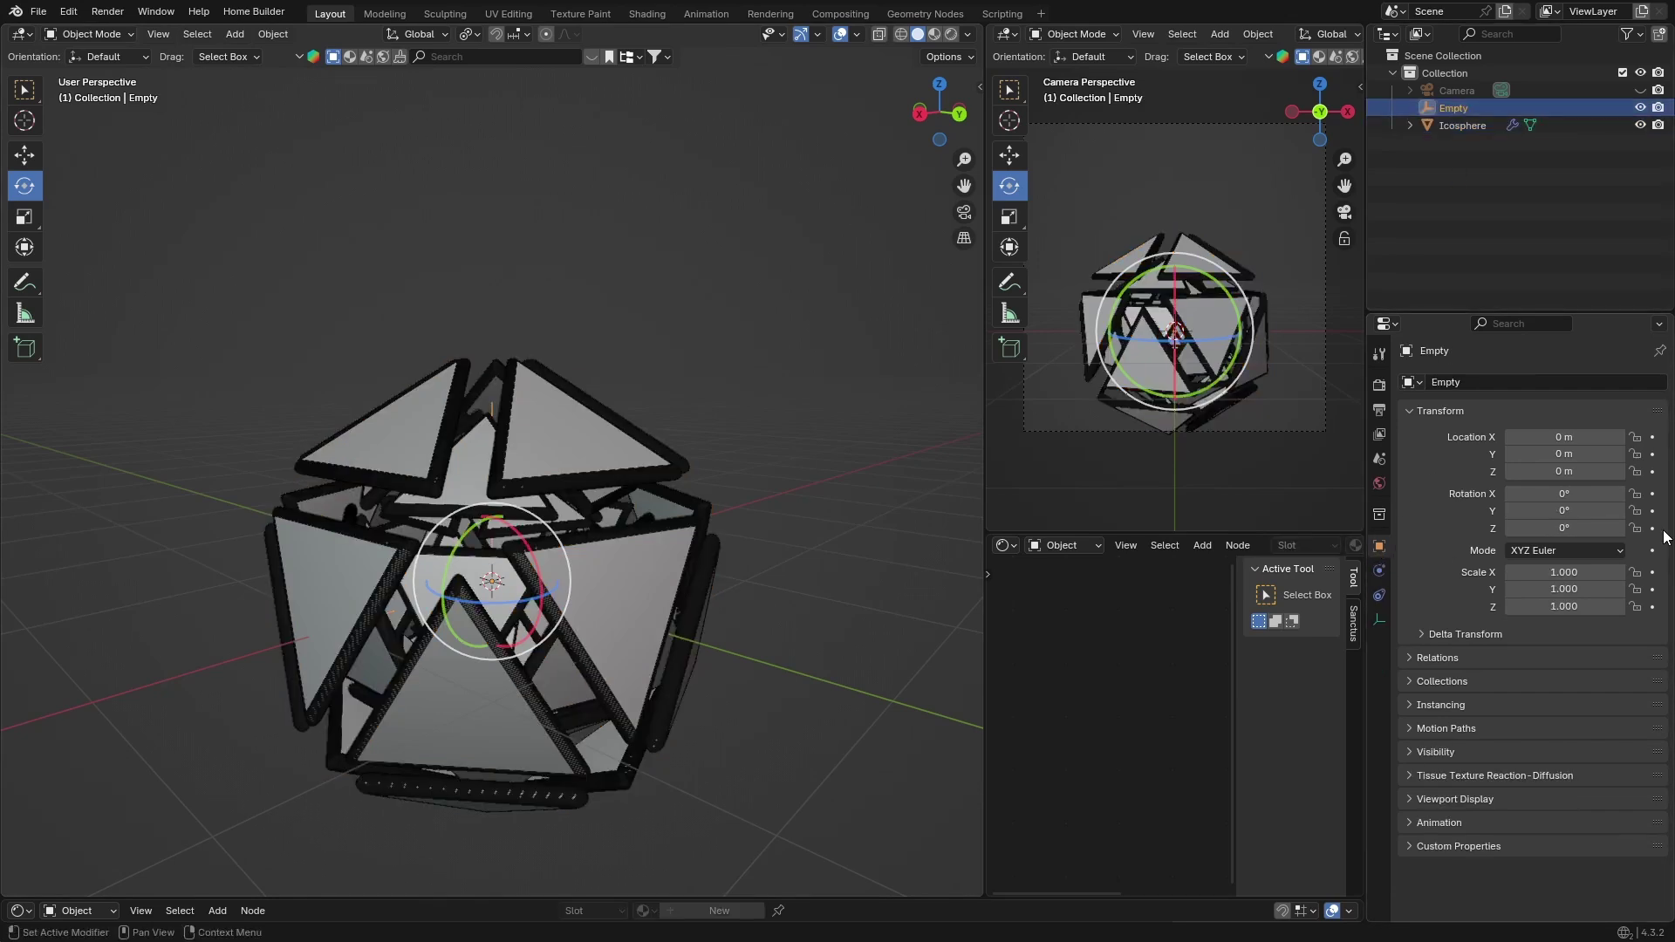
pyautogui.click(1563, 532)
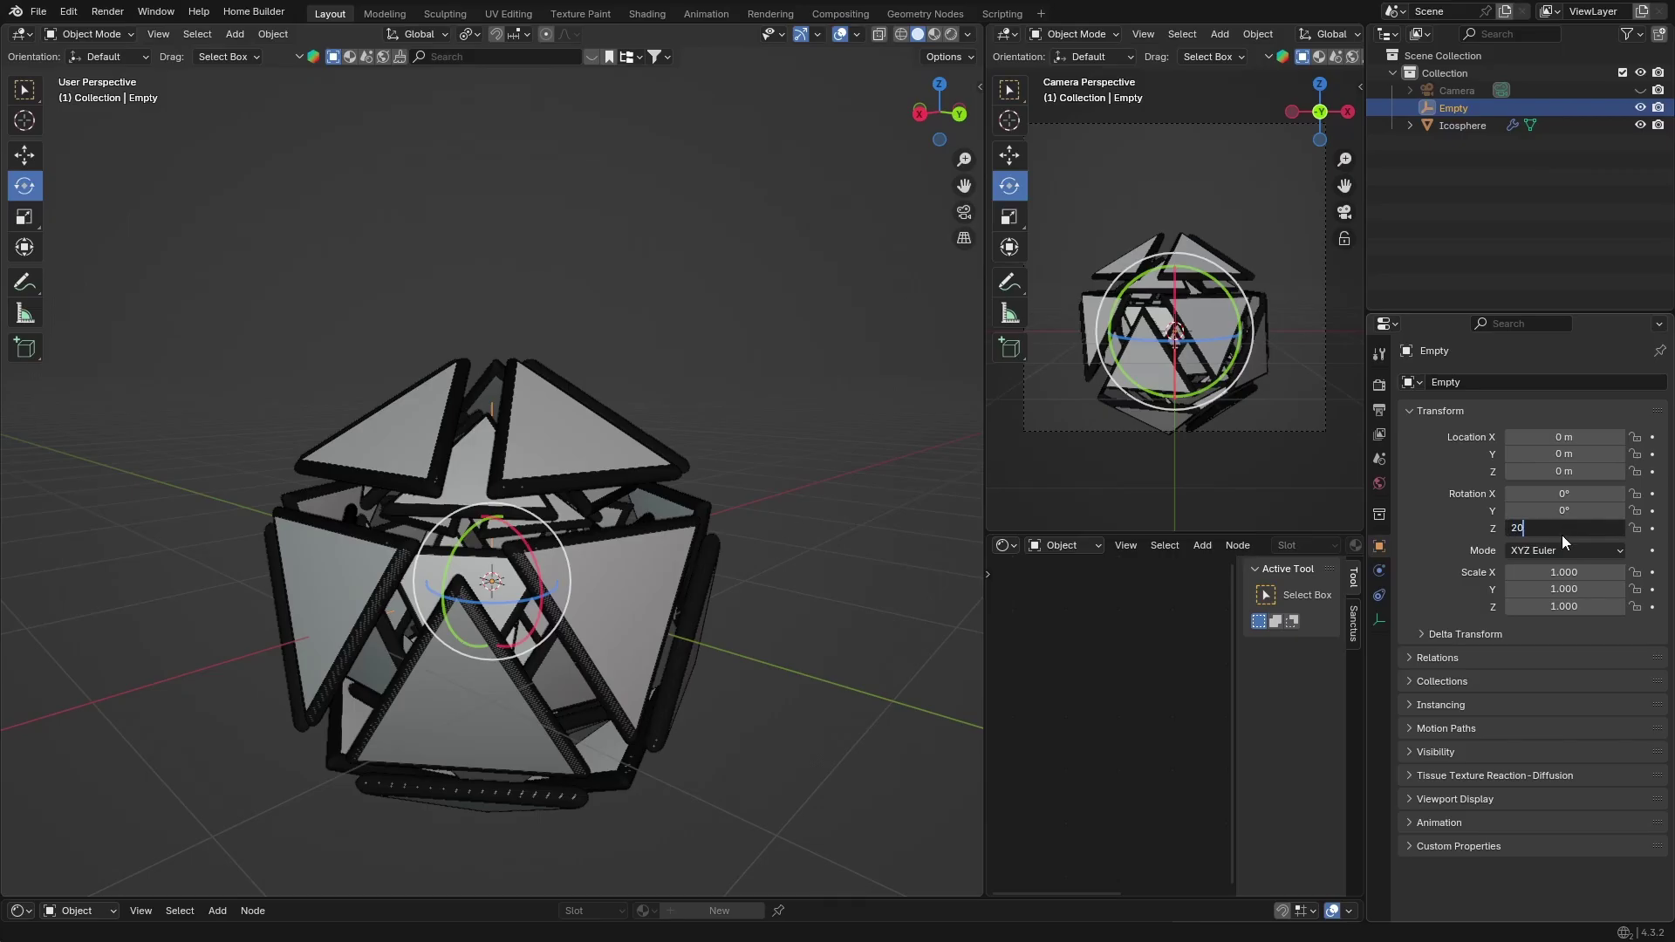
pyautogui.press('Return')
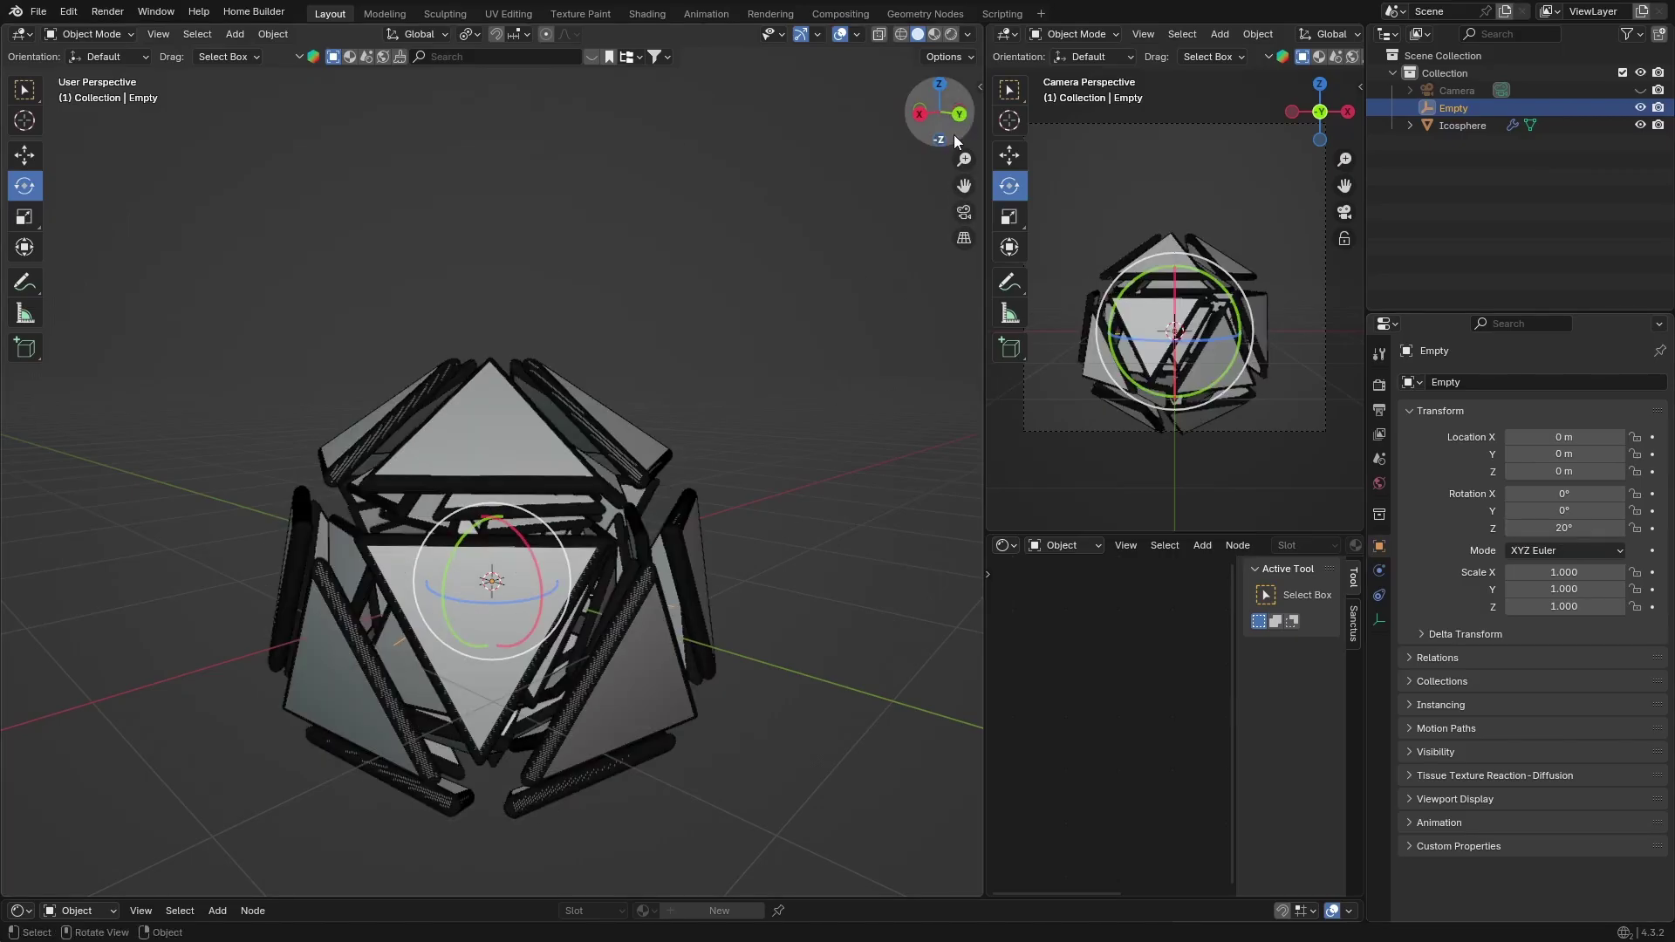
# - Look through the camera, unhide it, and set its lens Shift Y to -0.170 so the icosphere sits centred in the frame
pyautogui.click(965, 213)
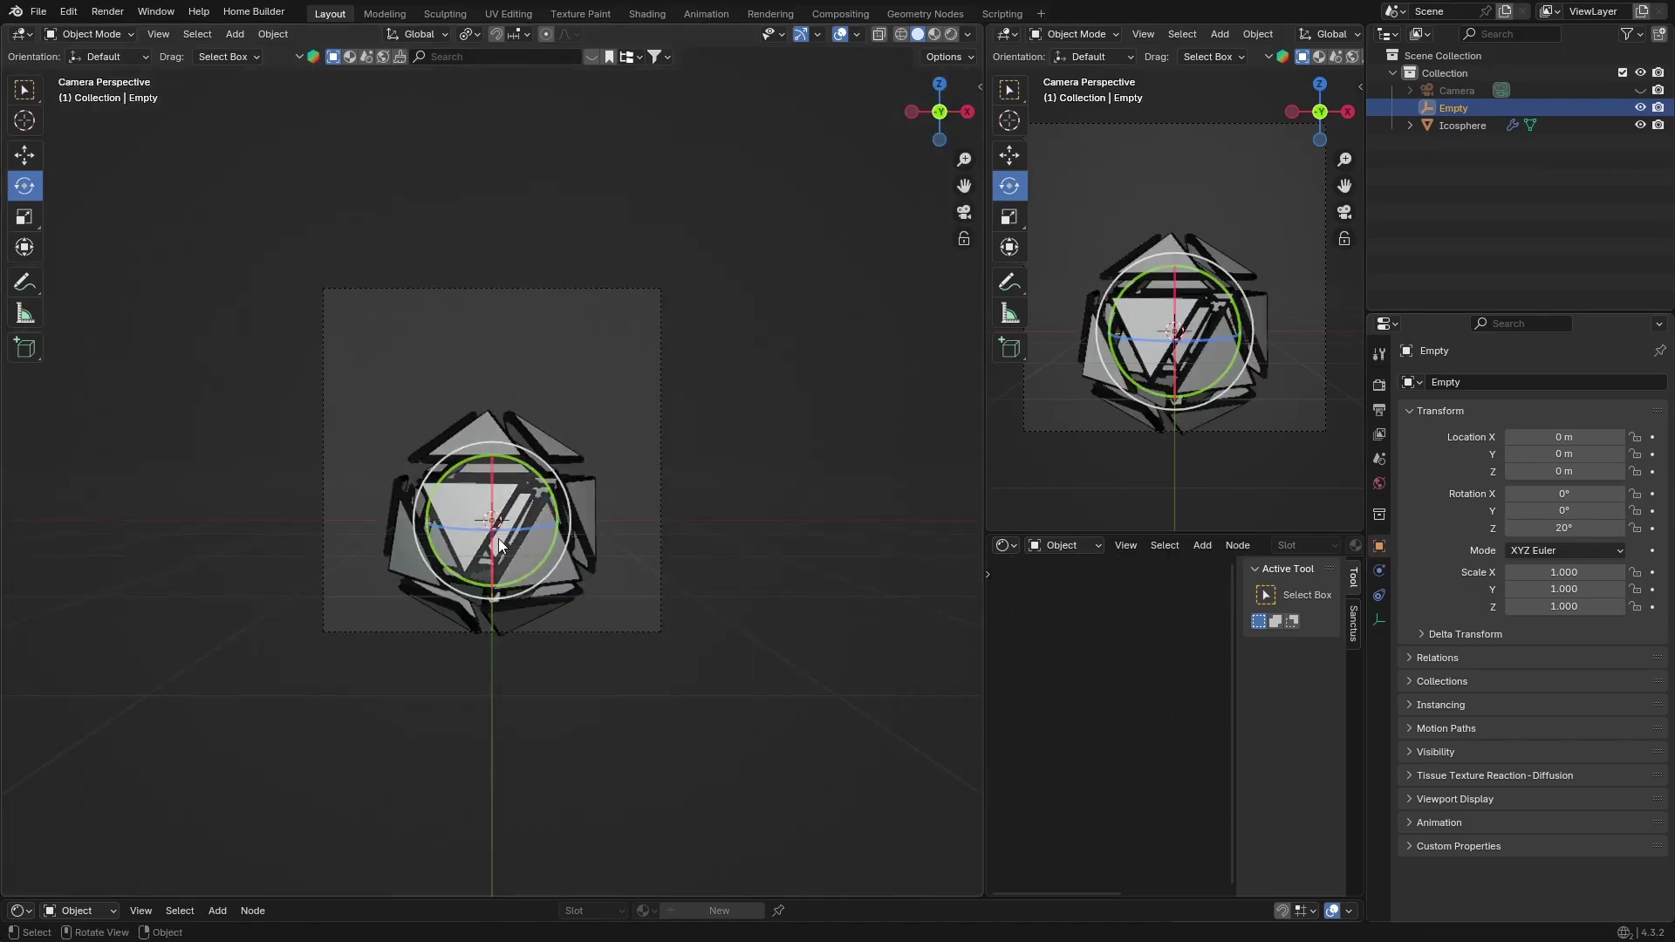
pyautogui.click(1452, 92)
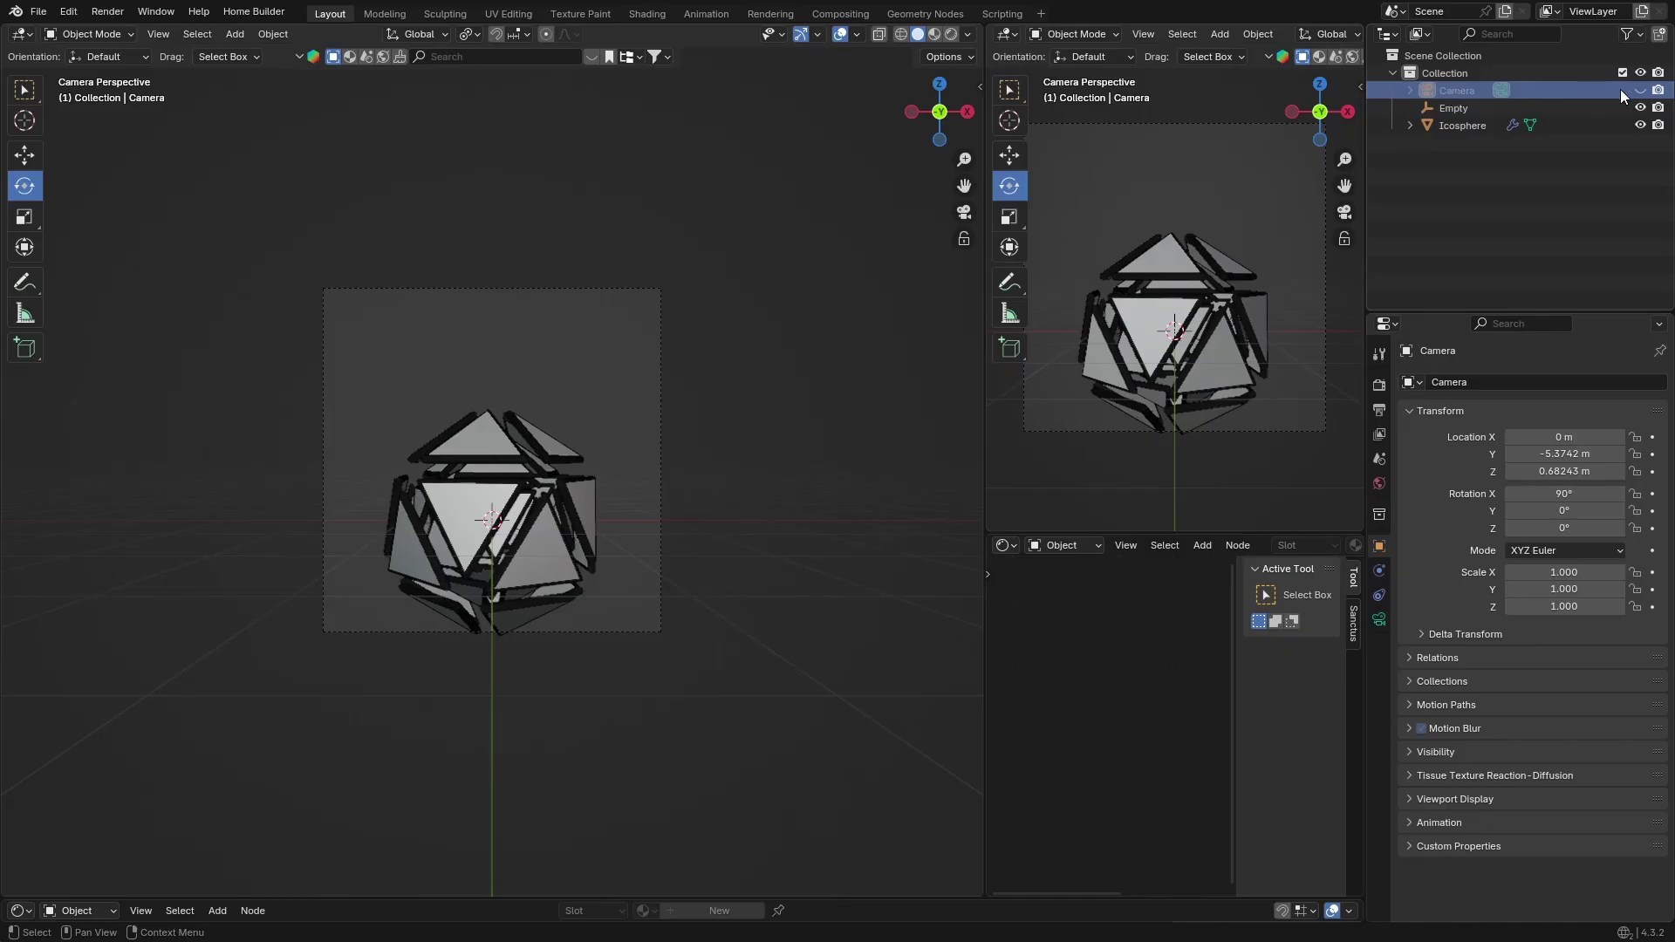
pyautogui.click(1377, 620)
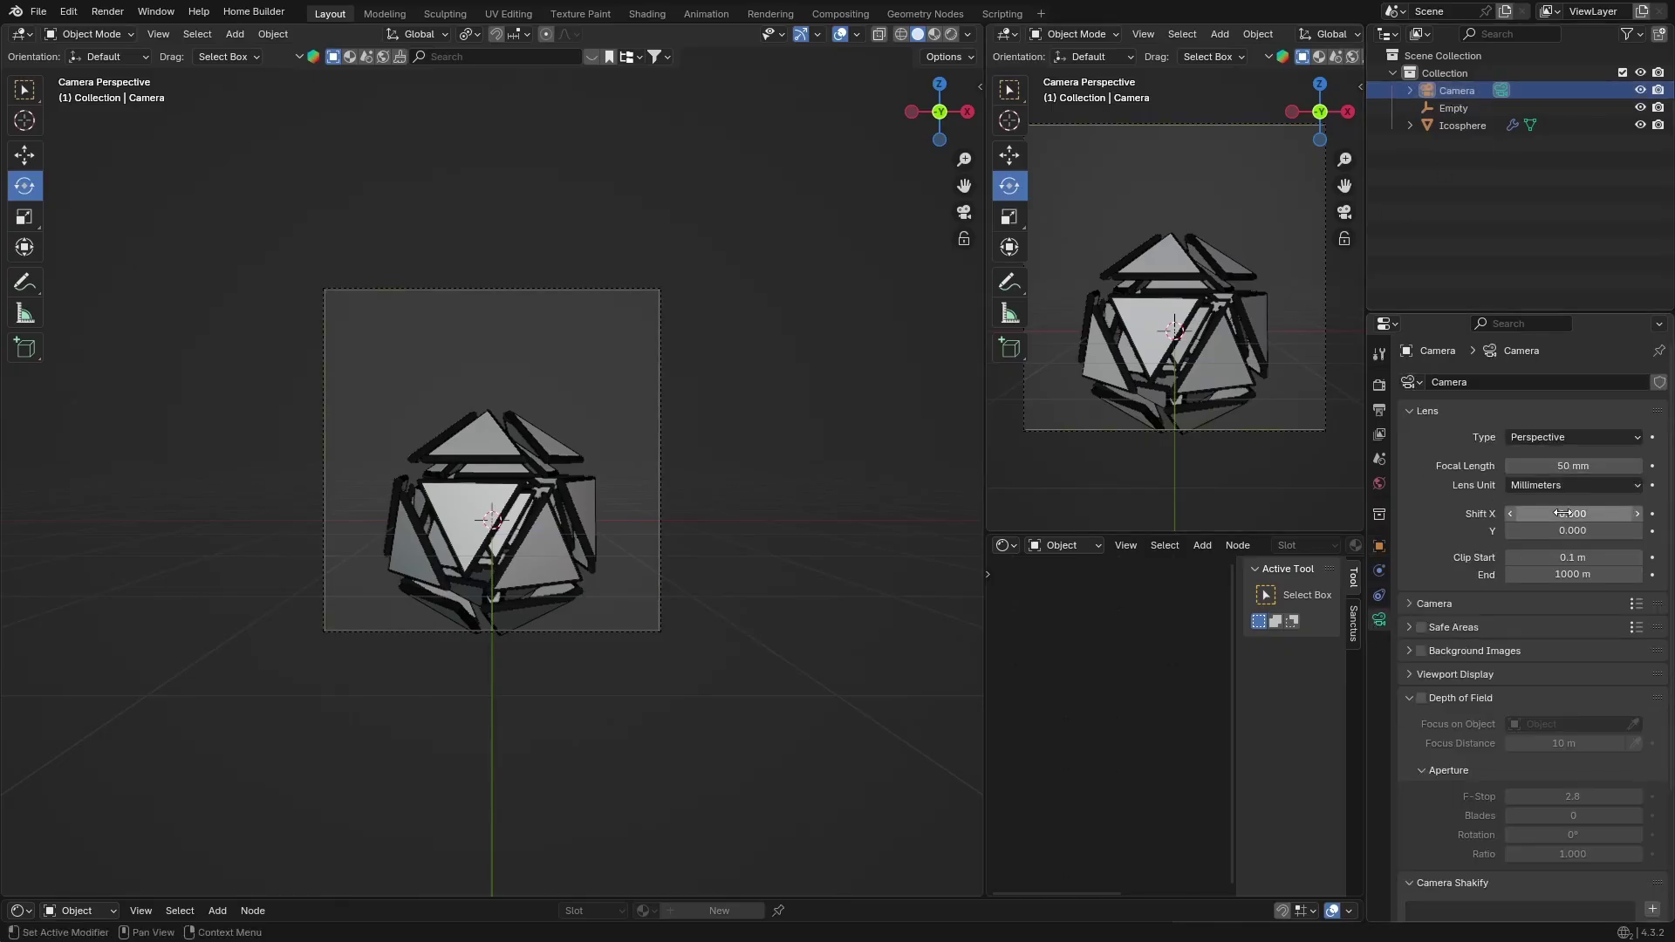
pyautogui.moveTo(1563, 514); pyautogui.dragTo(1489, 529)
pyautogui.scroll(4, 785, 486)
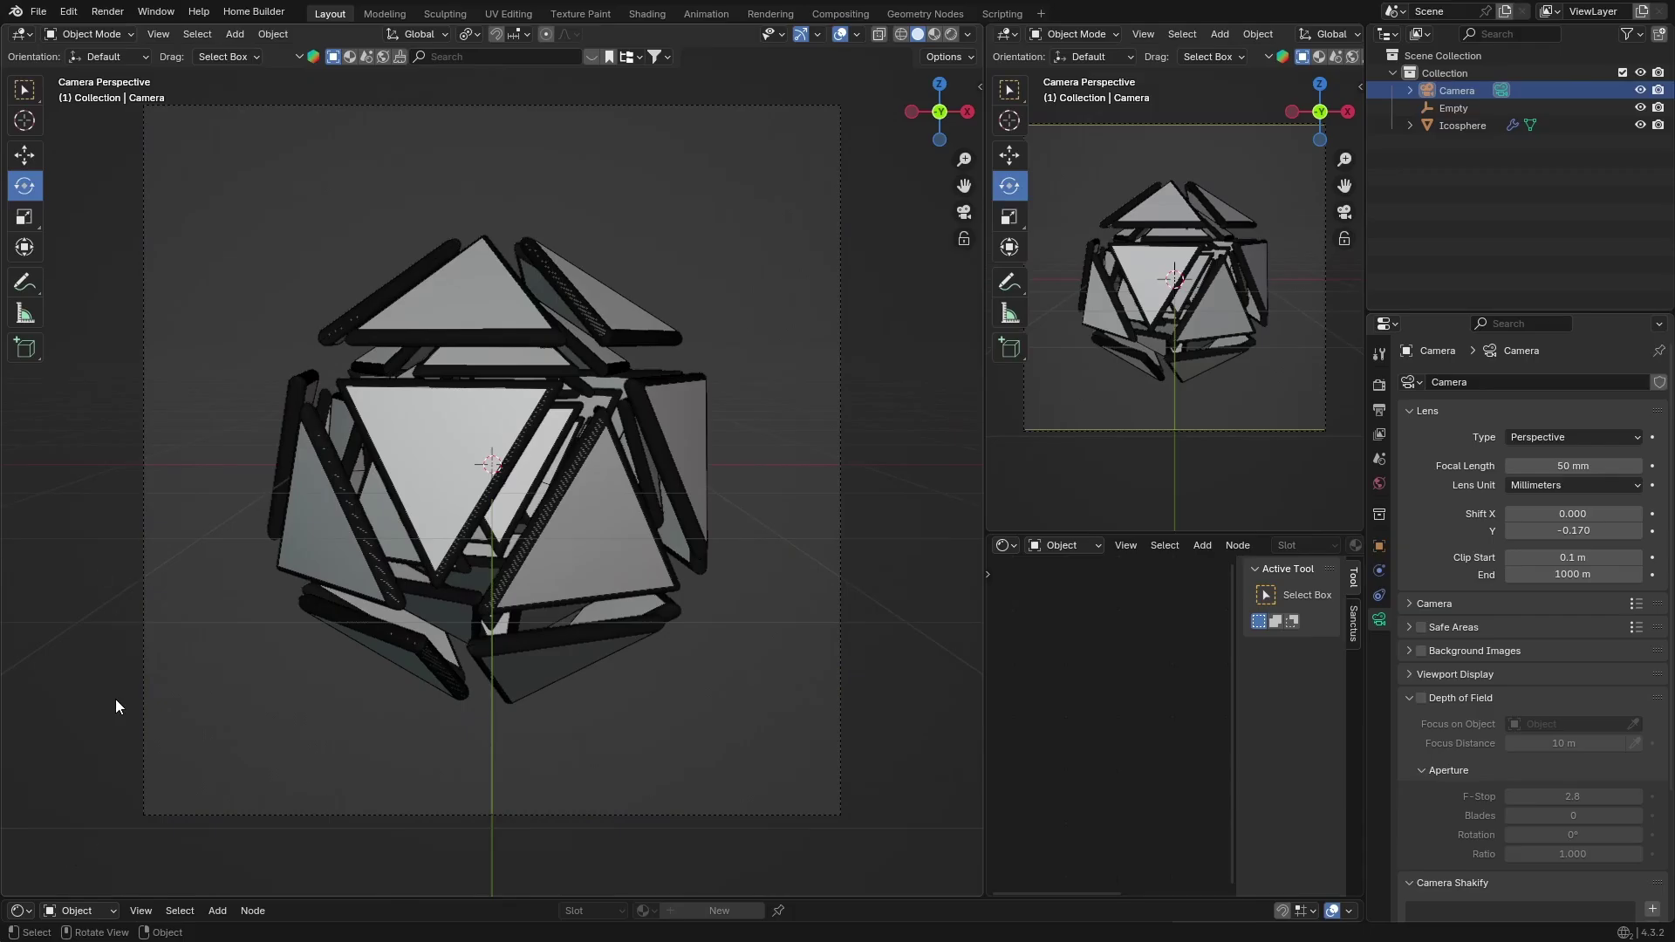
# - Change the Shader Editor below the main viewport into a Timeline and enlarge that area
pyautogui.hotkey('shift', 'a')
pyautogui.click(18, 915)
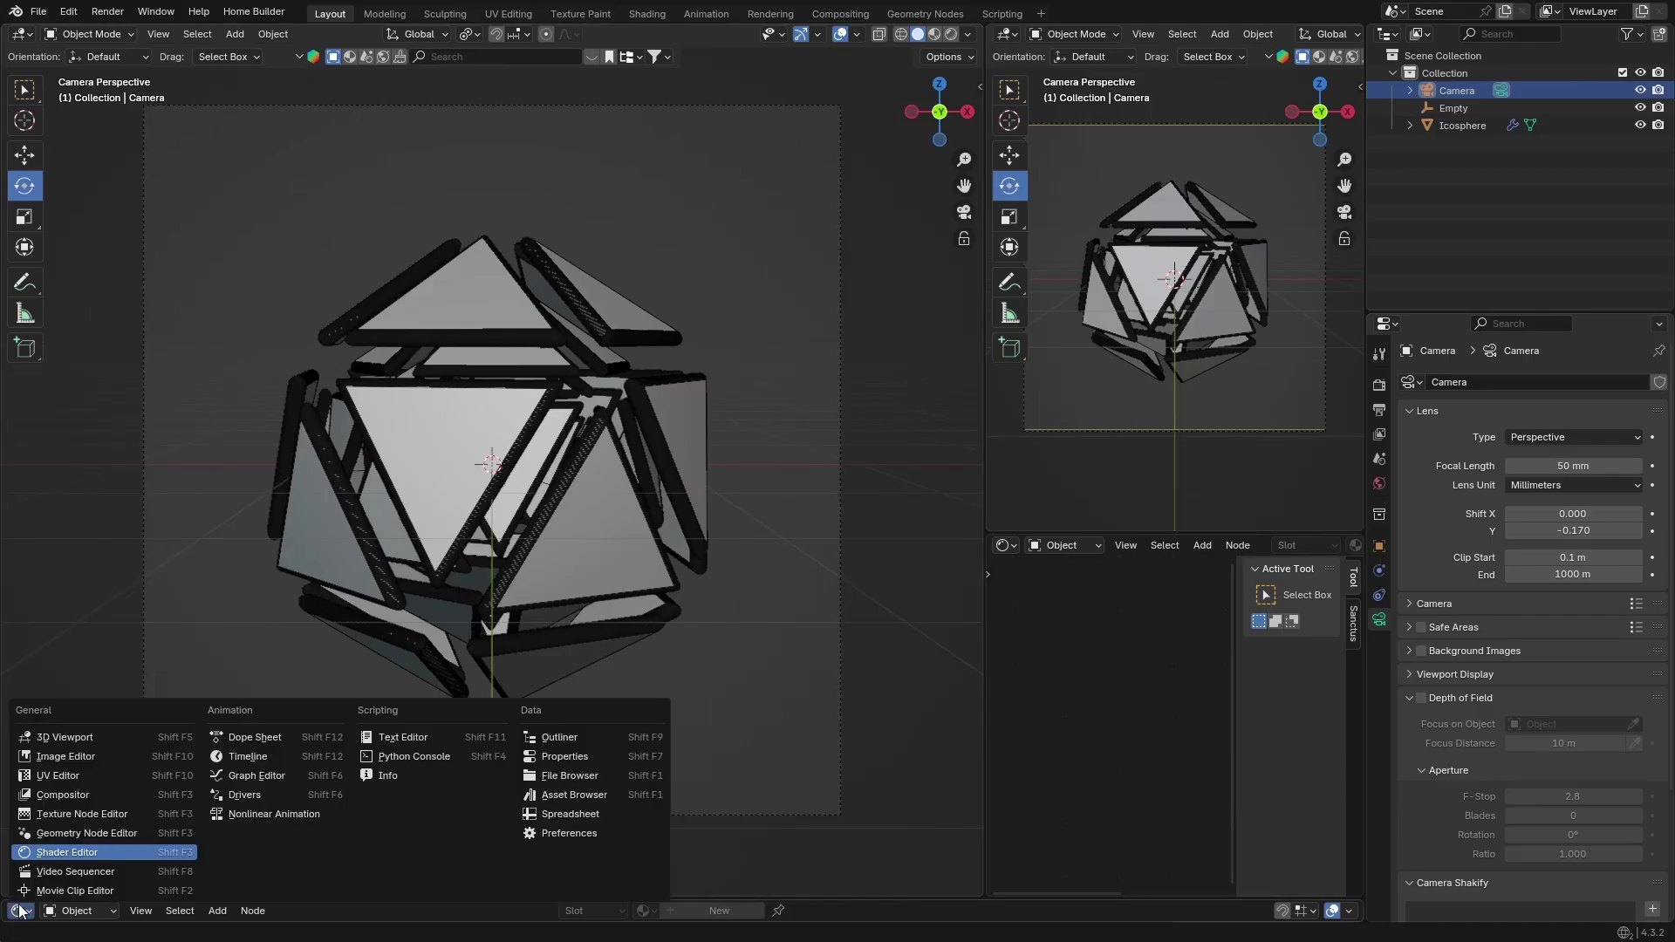
pyautogui.click(261, 756)
pyautogui.moveTo(363, 901); pyautogui.dragTo(380, 758)
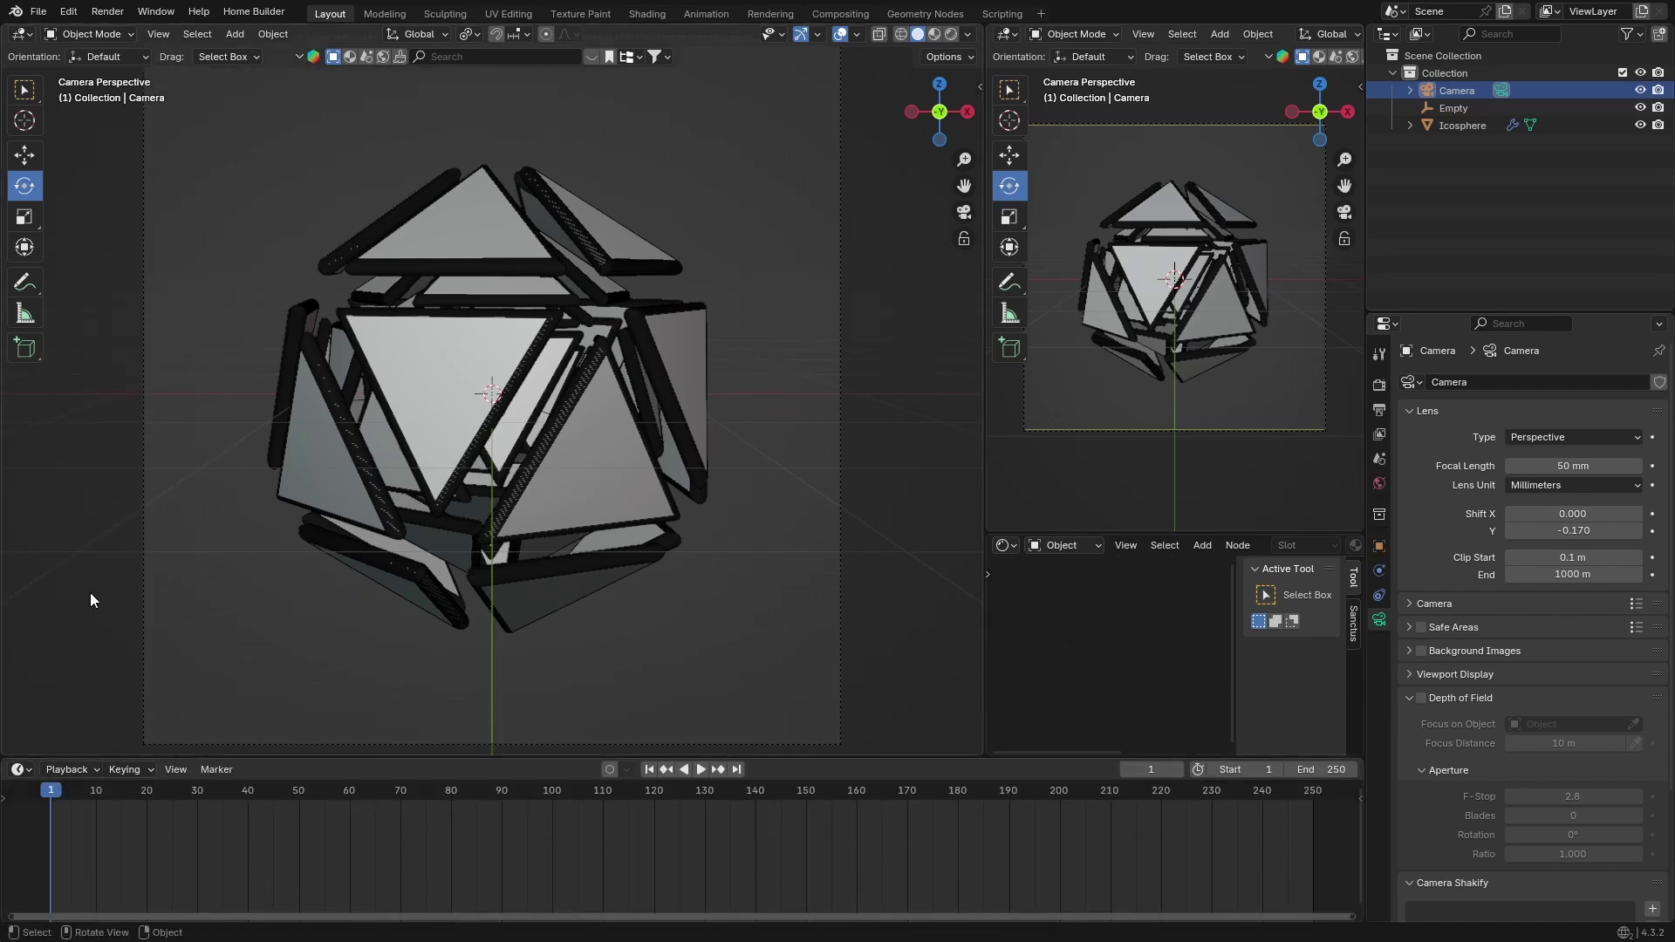
# - Add a plane mesh to the scene at the world origin
pyautogui.scroll(-3, 271, 426)
pyautogui.moveTo(271, 427)
pyautogui.mouseDown(button='middle')
pyautogui.moveTo(273, 410)
pyautogui.moveTo(248, 410)
pyautogui.mouseUp(button='middle')
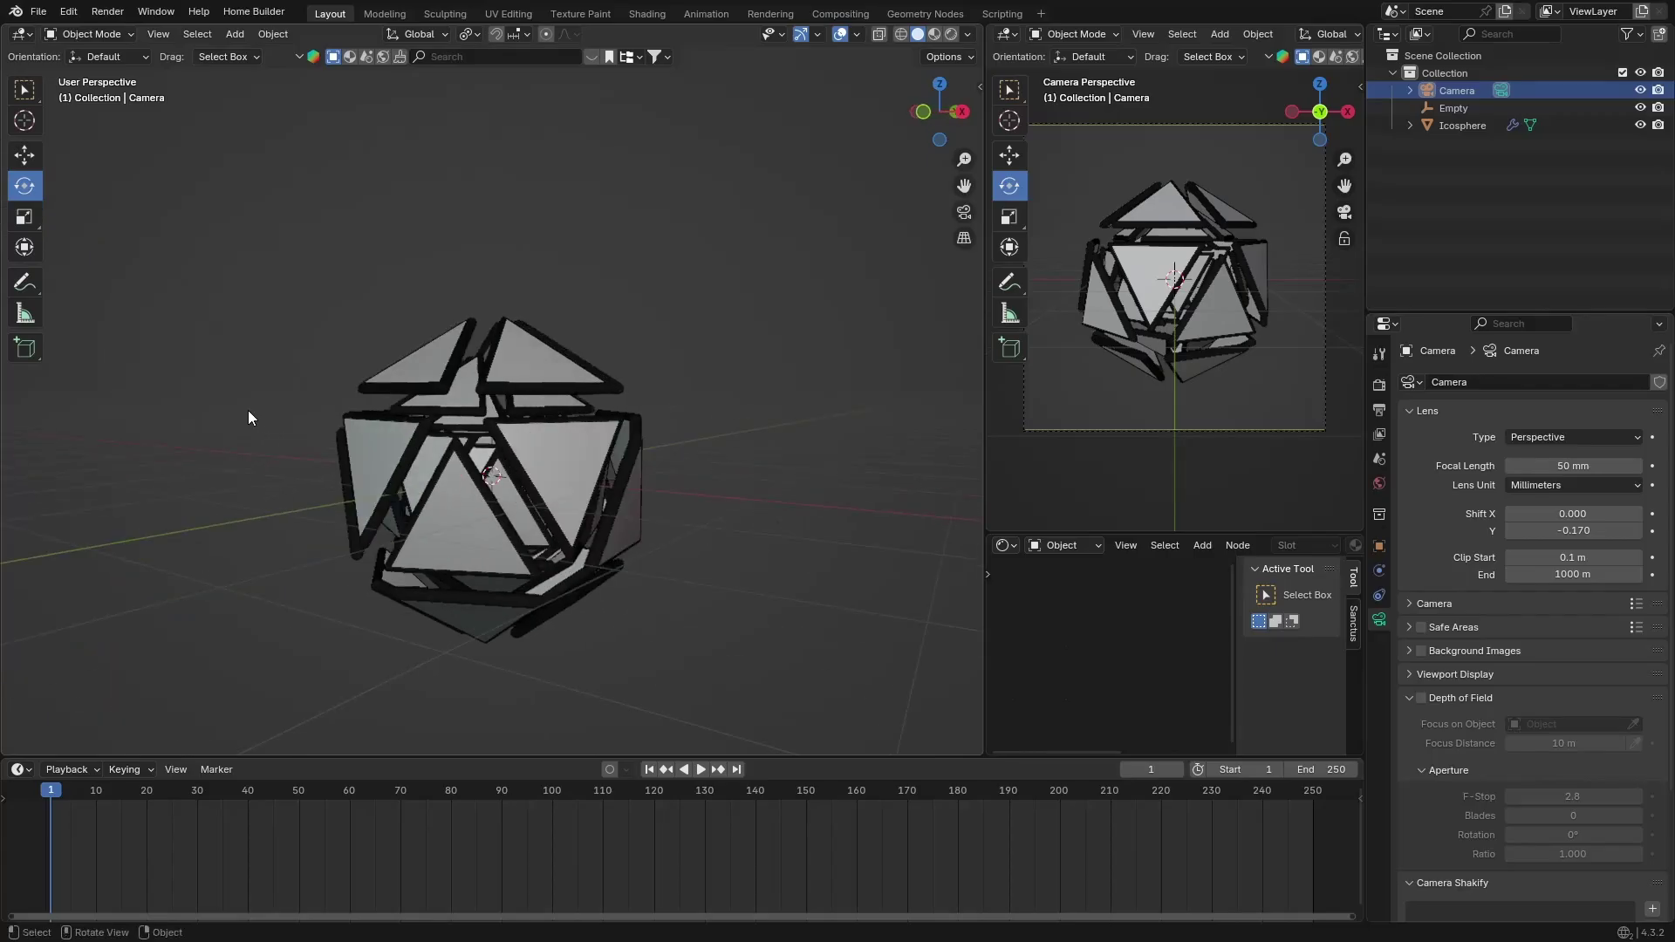
pyautogui.hotkey('shift', 'a')
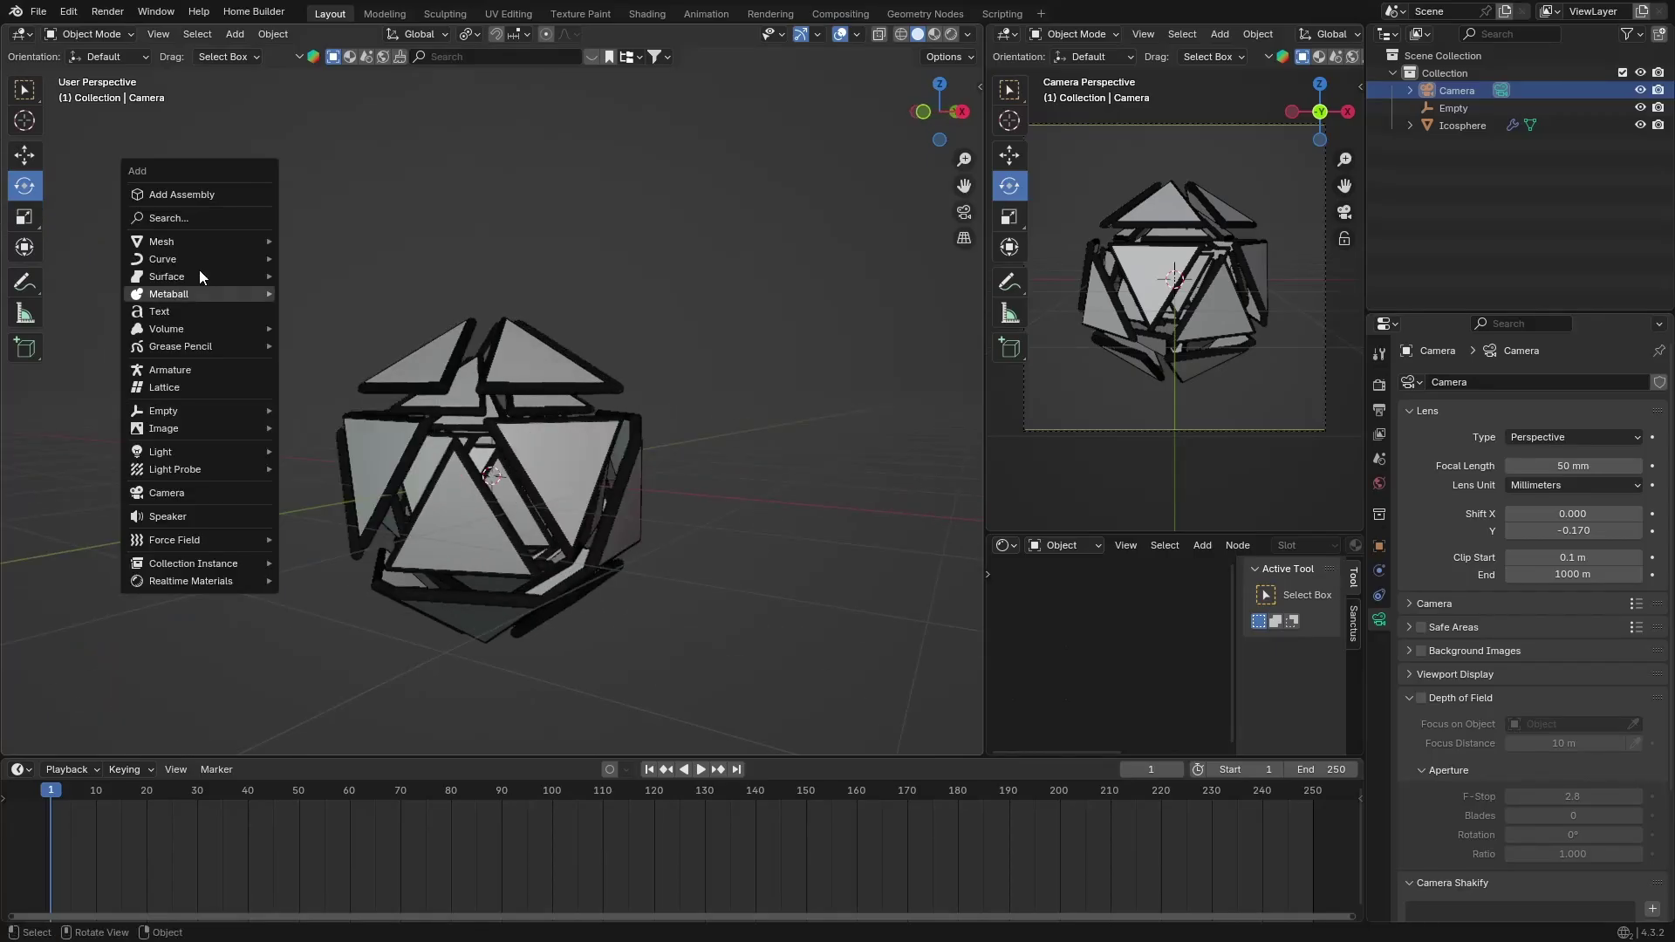
pyautogui.moveTo(190, 241)
pyautogui.click(304, 239)
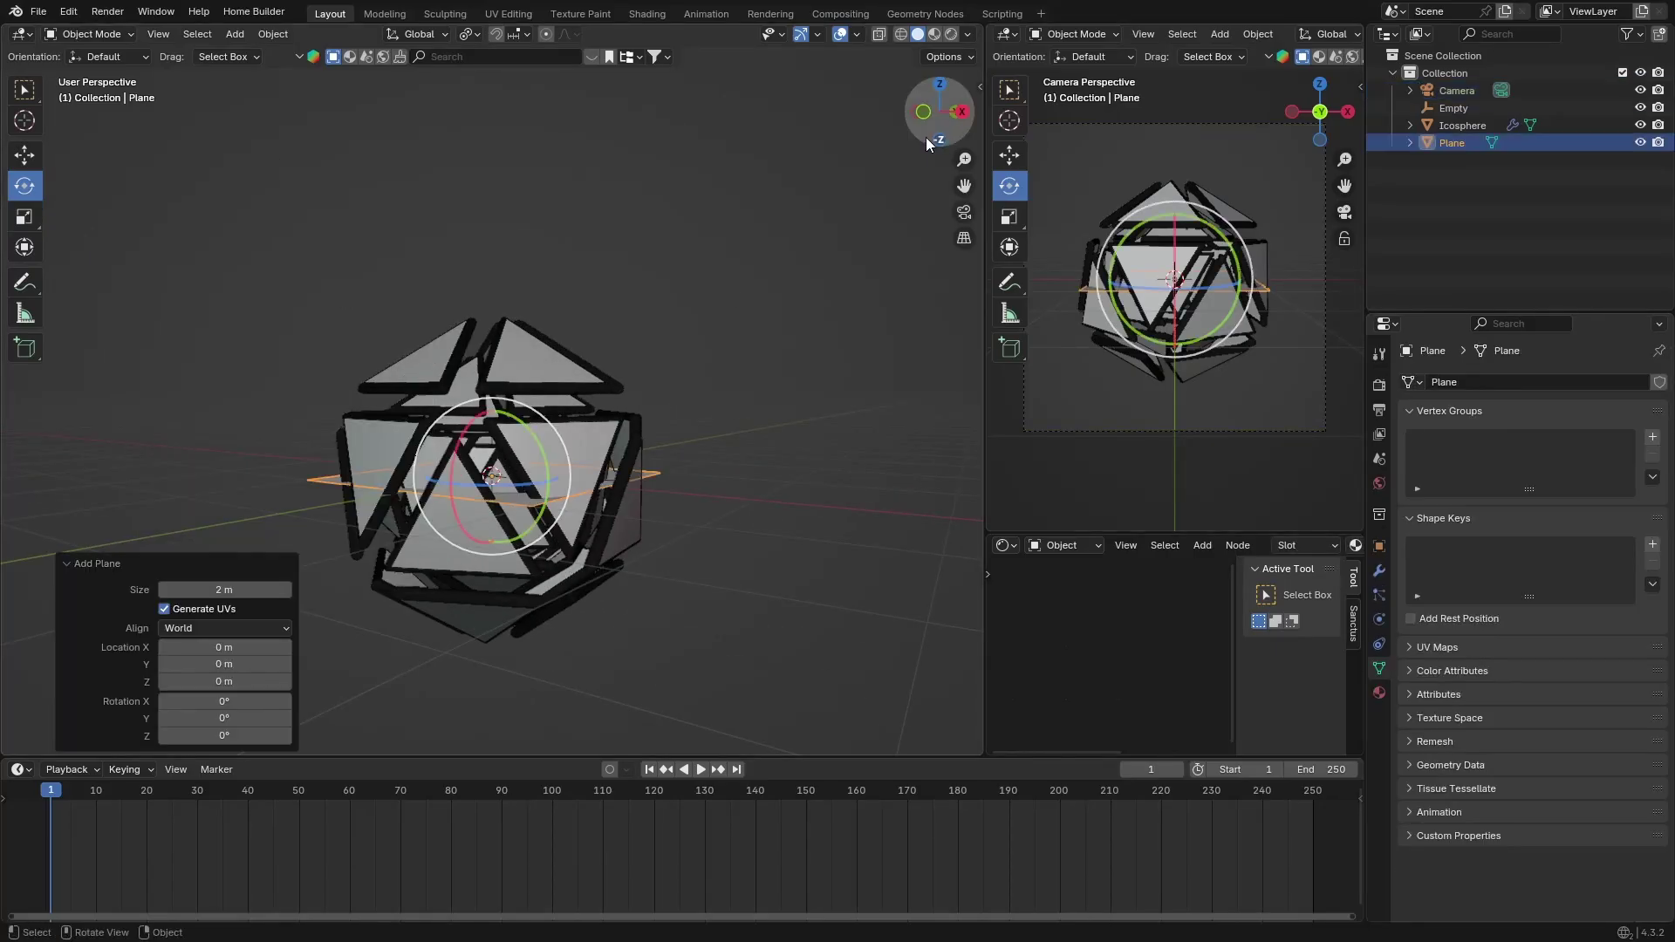
# - From the right side view, lower the plane about 1.77 m along Z and scale it up about 9.2 times as a floor
pyautogui.click(960, 111)
pyautogui.press('g')
pyautogui.press('z')
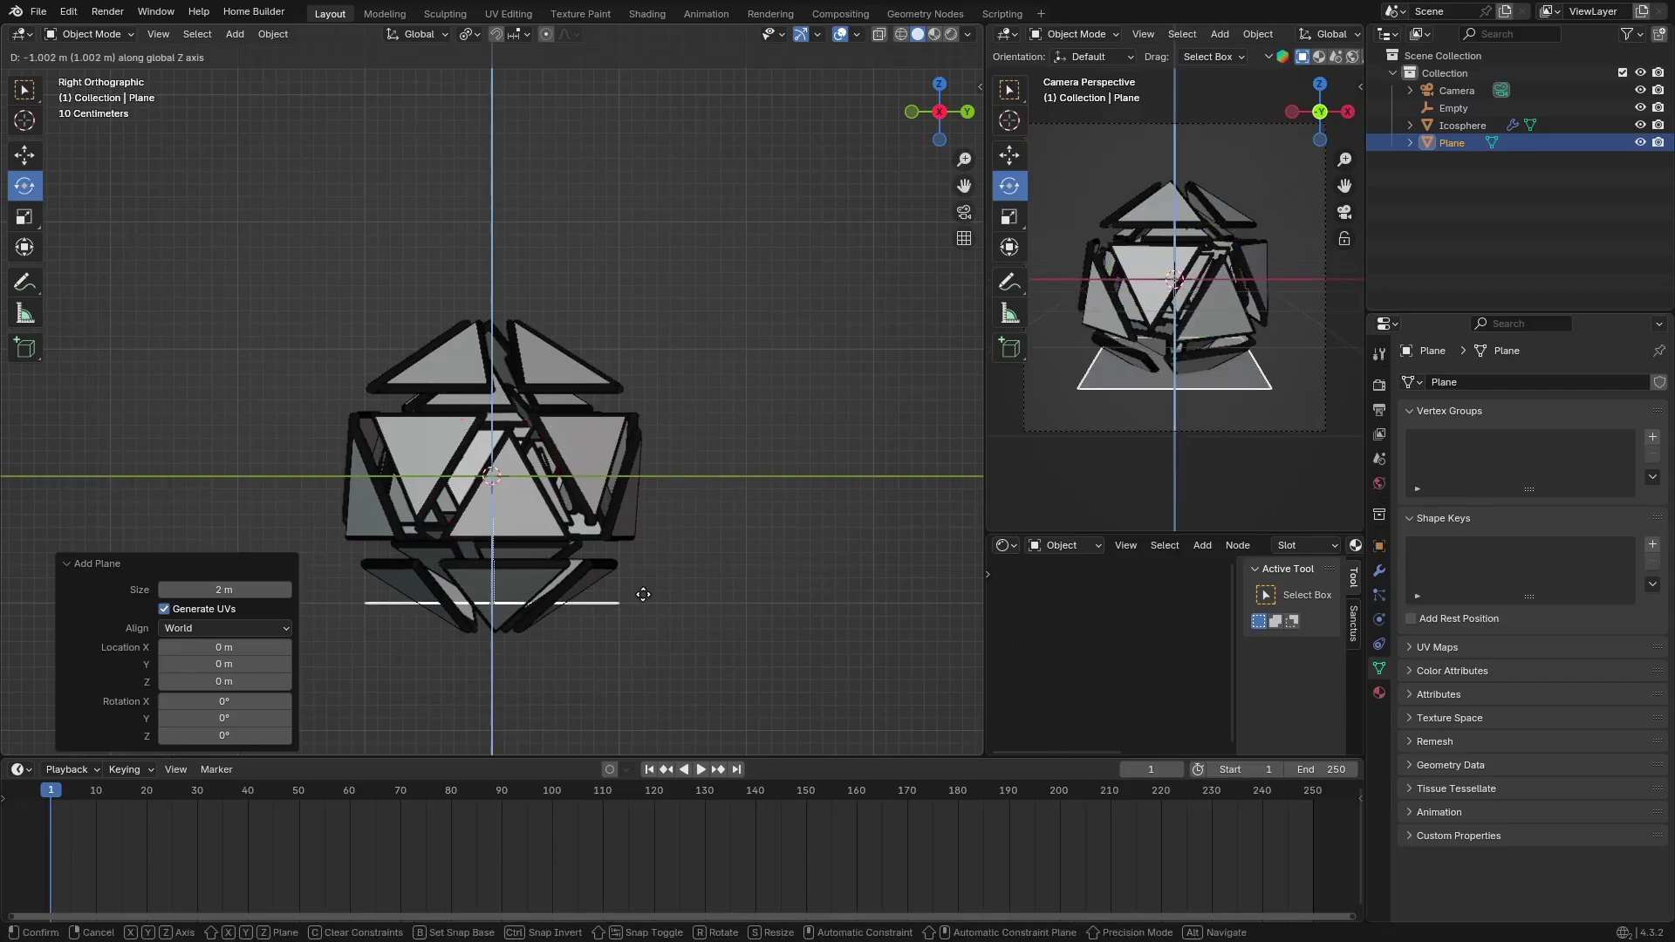
pyautogui.click(645, 687)
pyautogui.press('s')
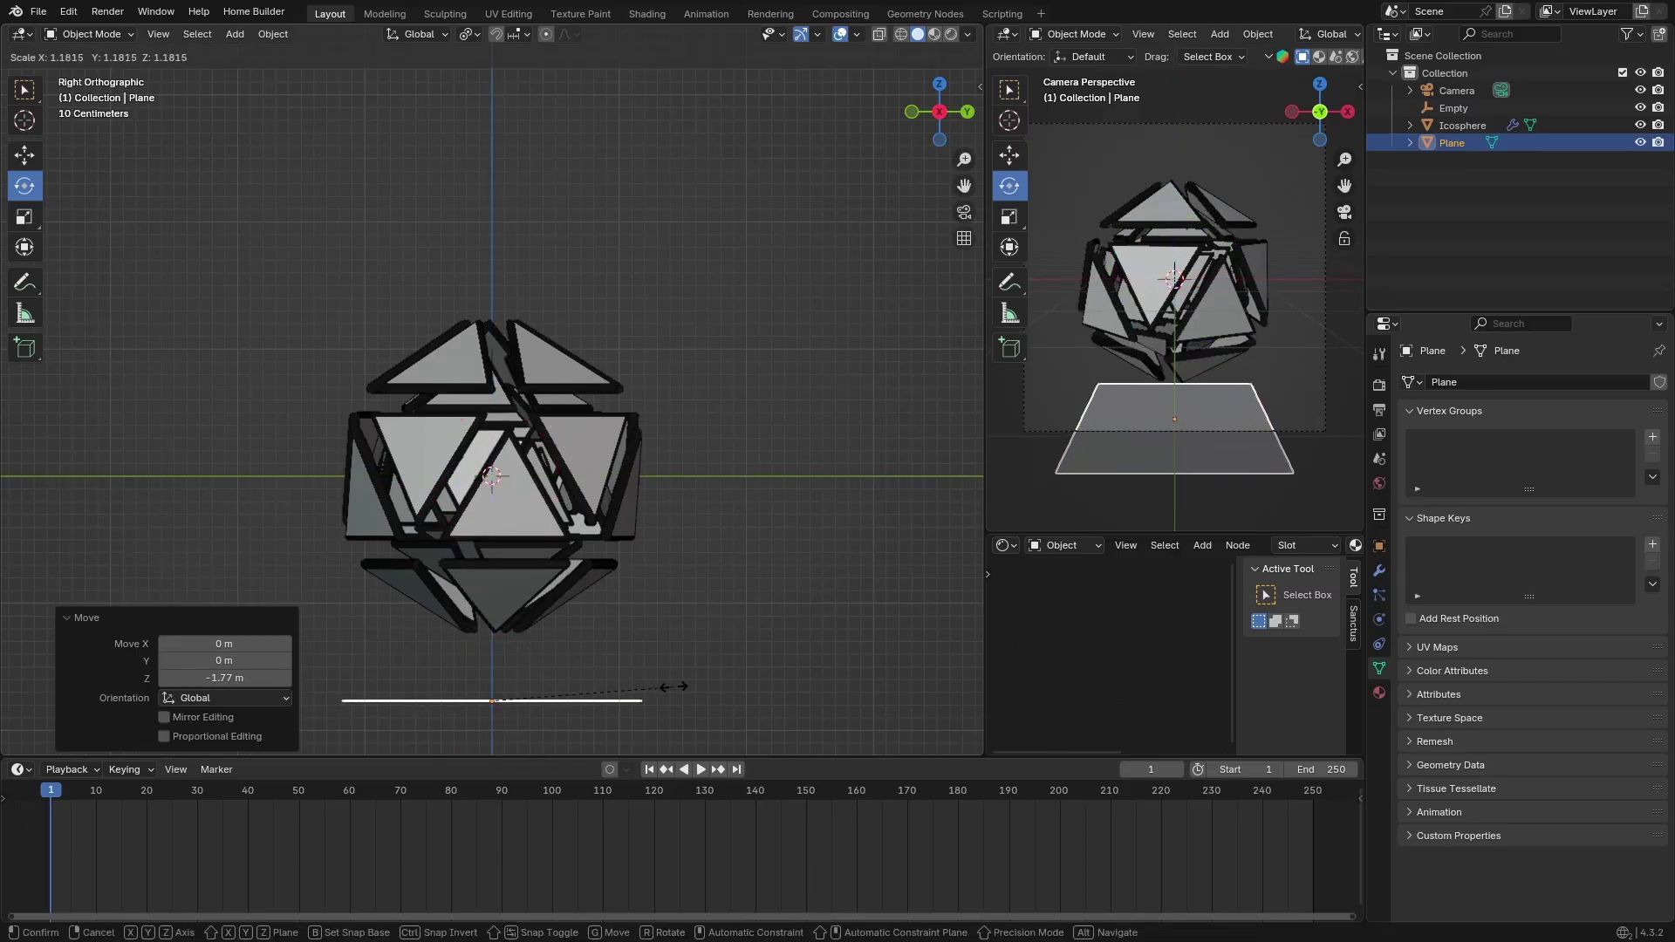
pyautogui.click(877, 403)
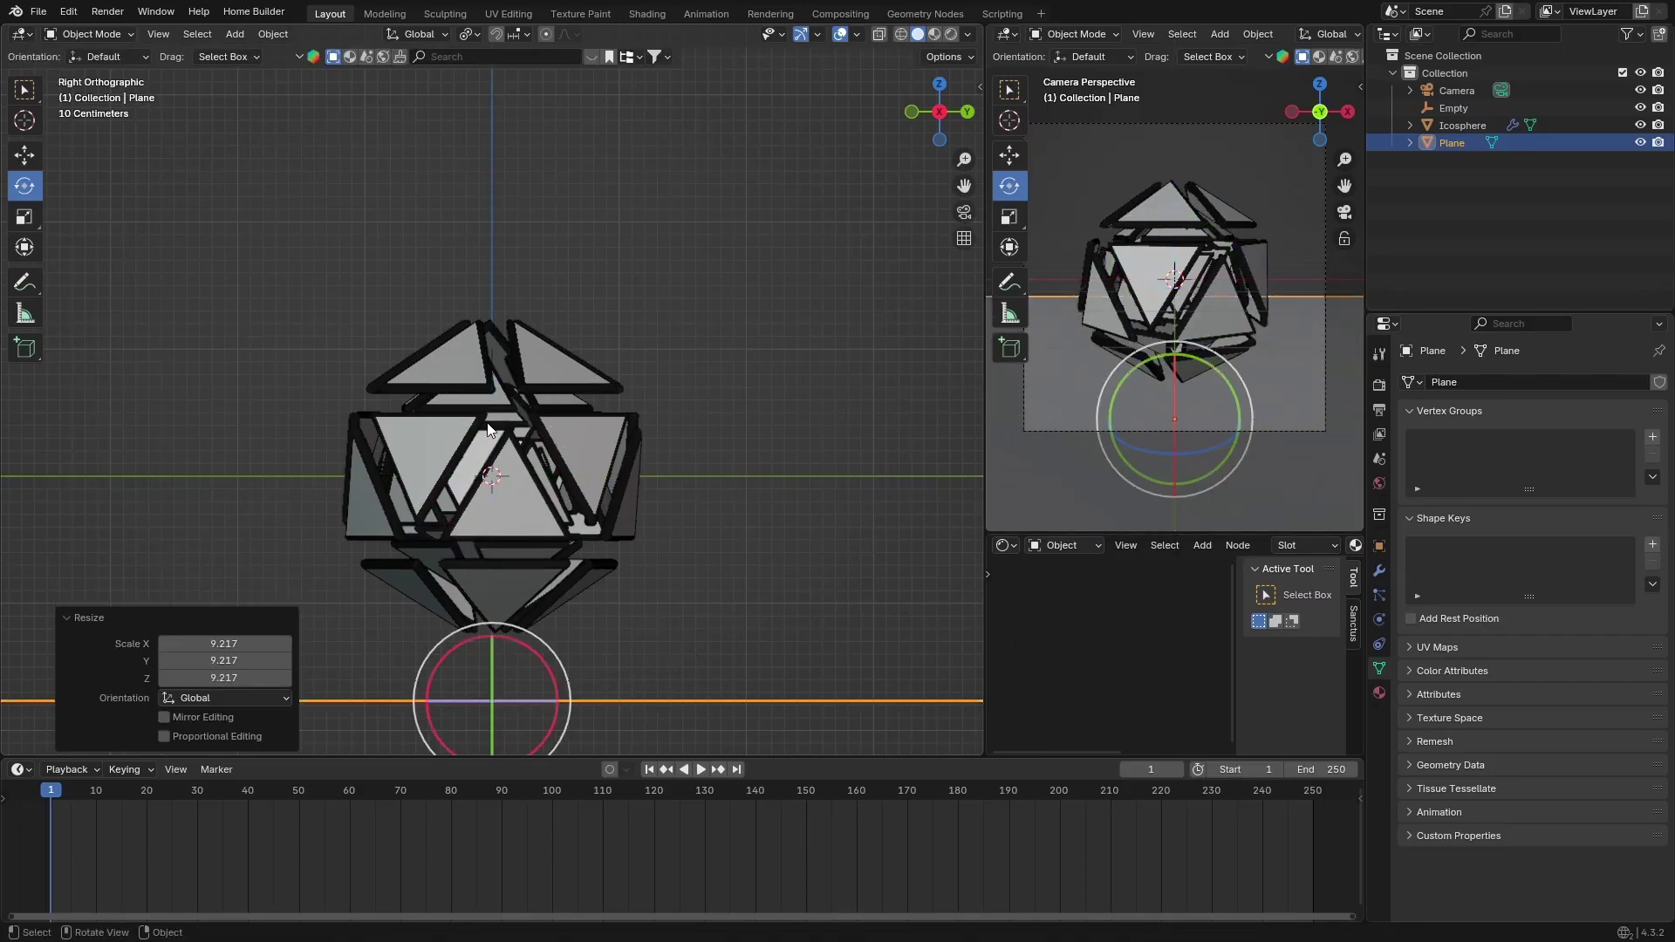
# - Extrude the plane's edge behind the icosphere about 10.15 m straight up along Z to form a back wall
pyautogui.scroll(-3, 433, 489)
pyautogui.moveTo(433, 488); pyautogui.dragTo(593, 431, button='middle')
pyautogui.press('Tab')
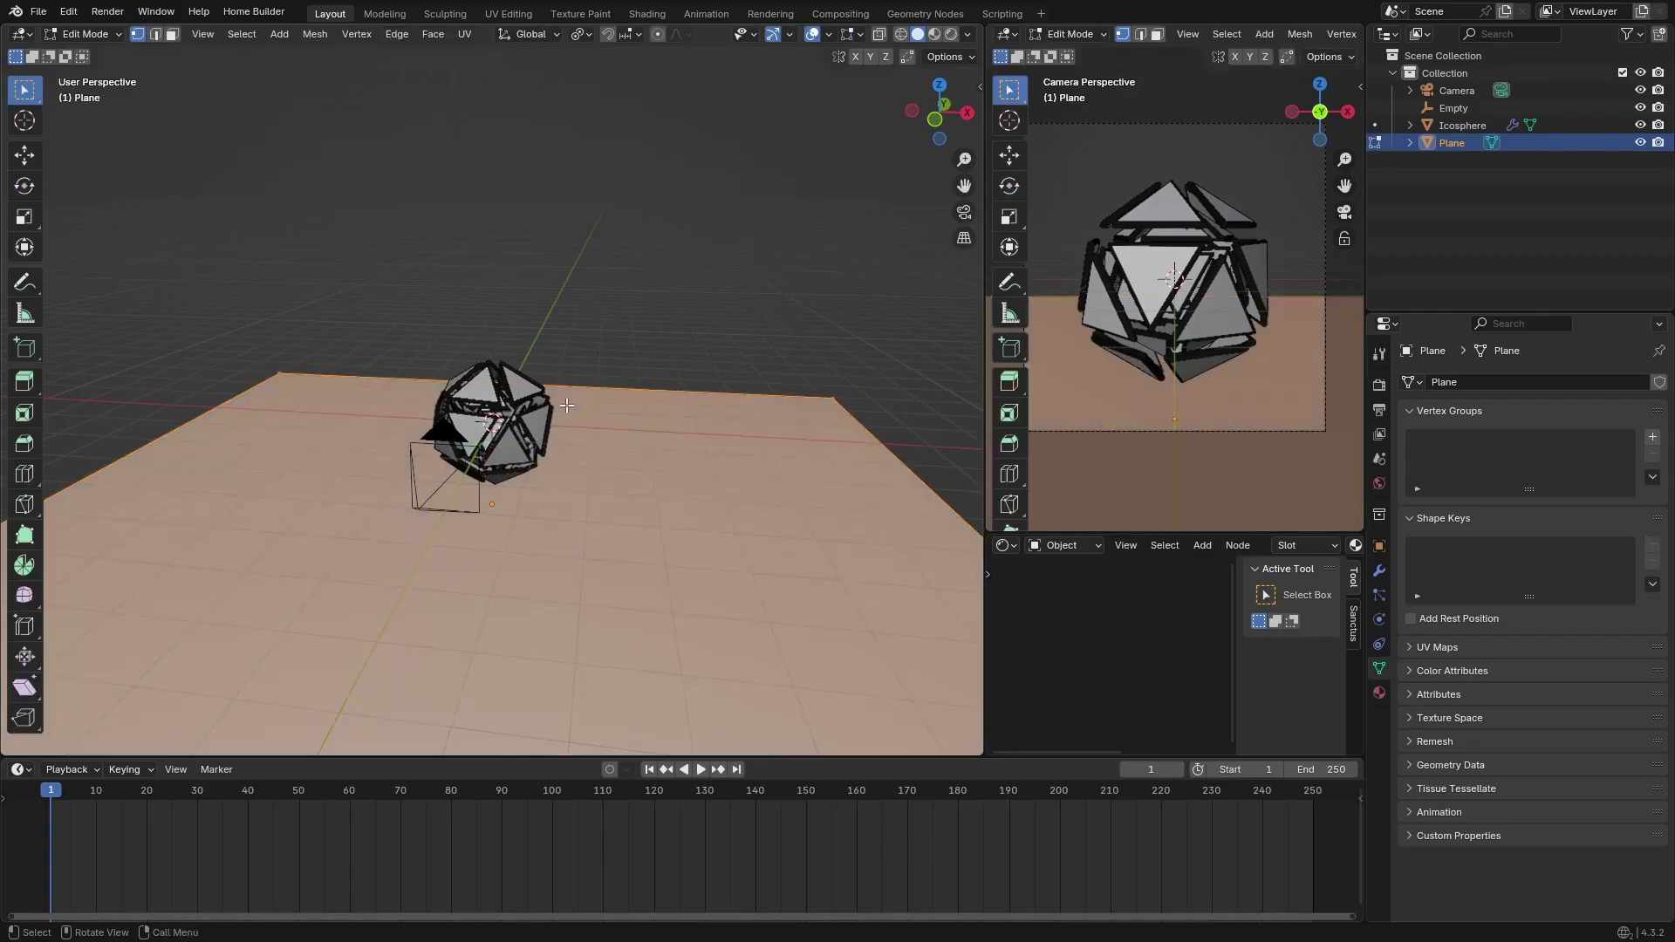
pyautogui.click(600, 386)
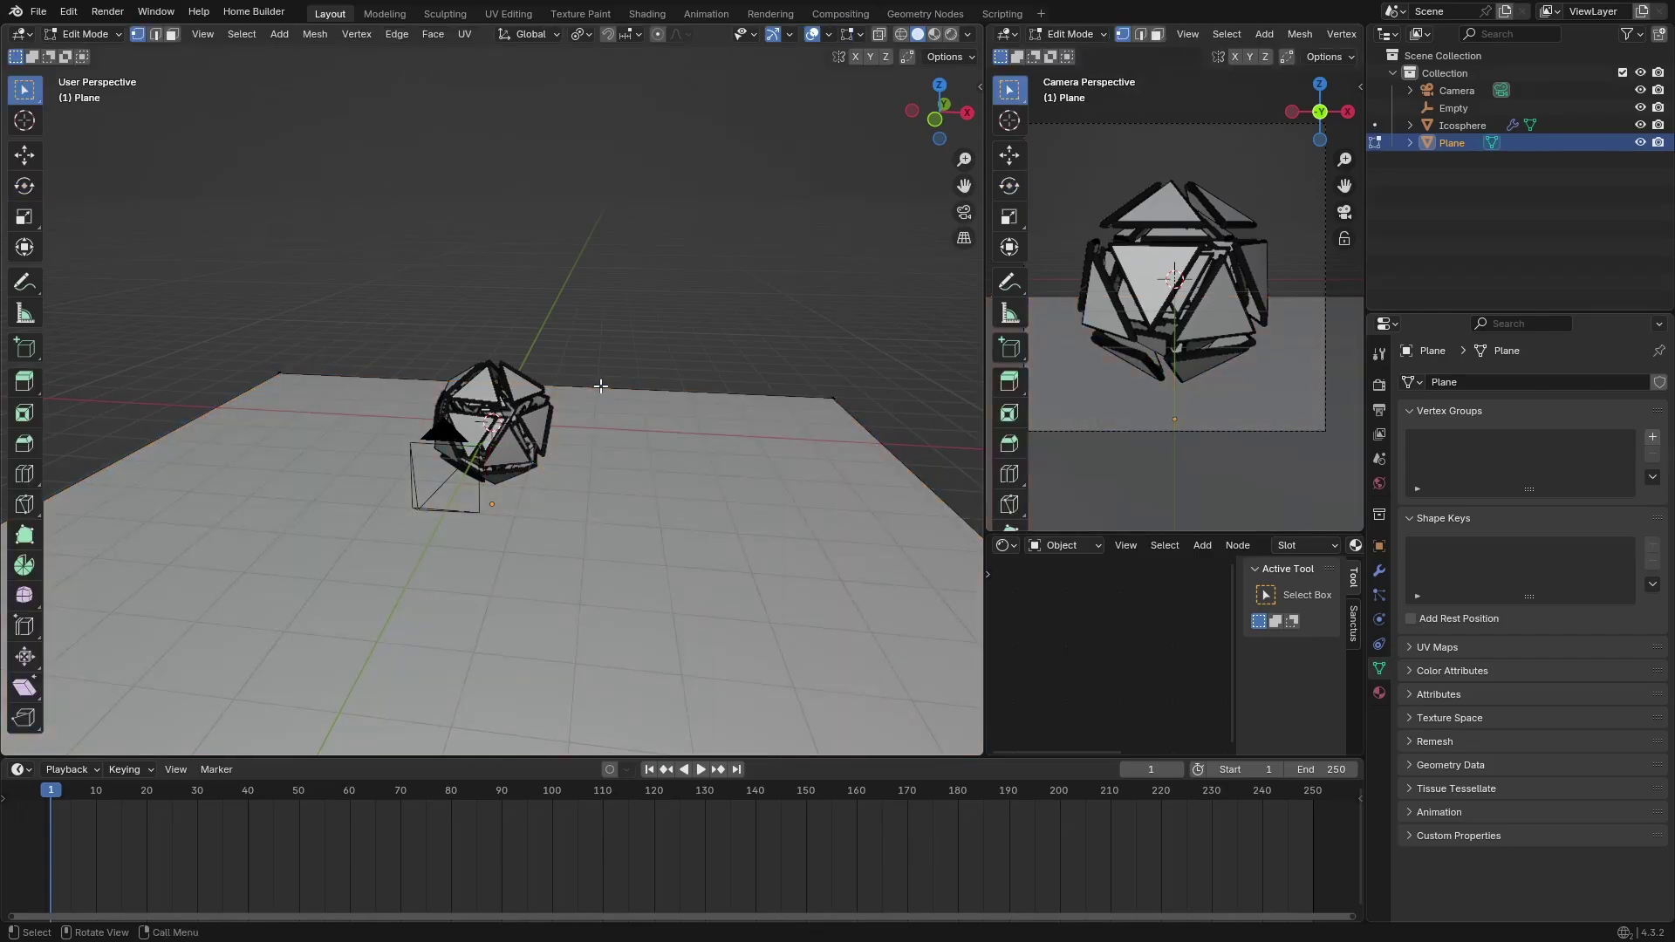
pyautogui.click(162, 34)
pyautogui.click(584, 385)
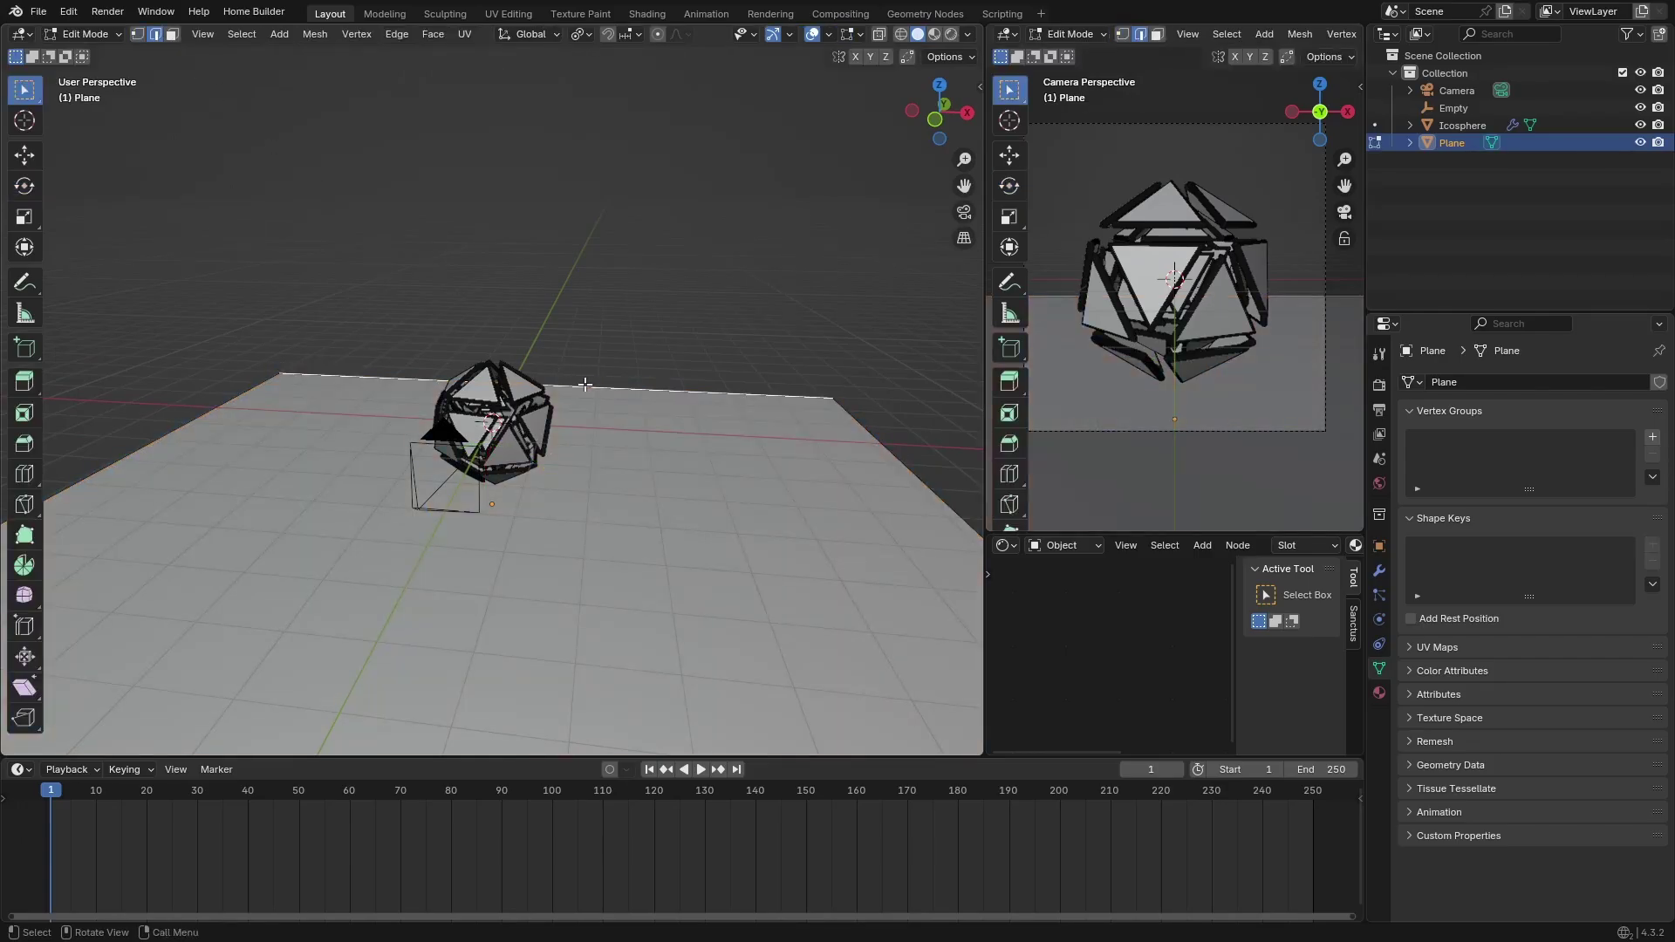
pyautogui.press('e')
pyautogui.press('z')
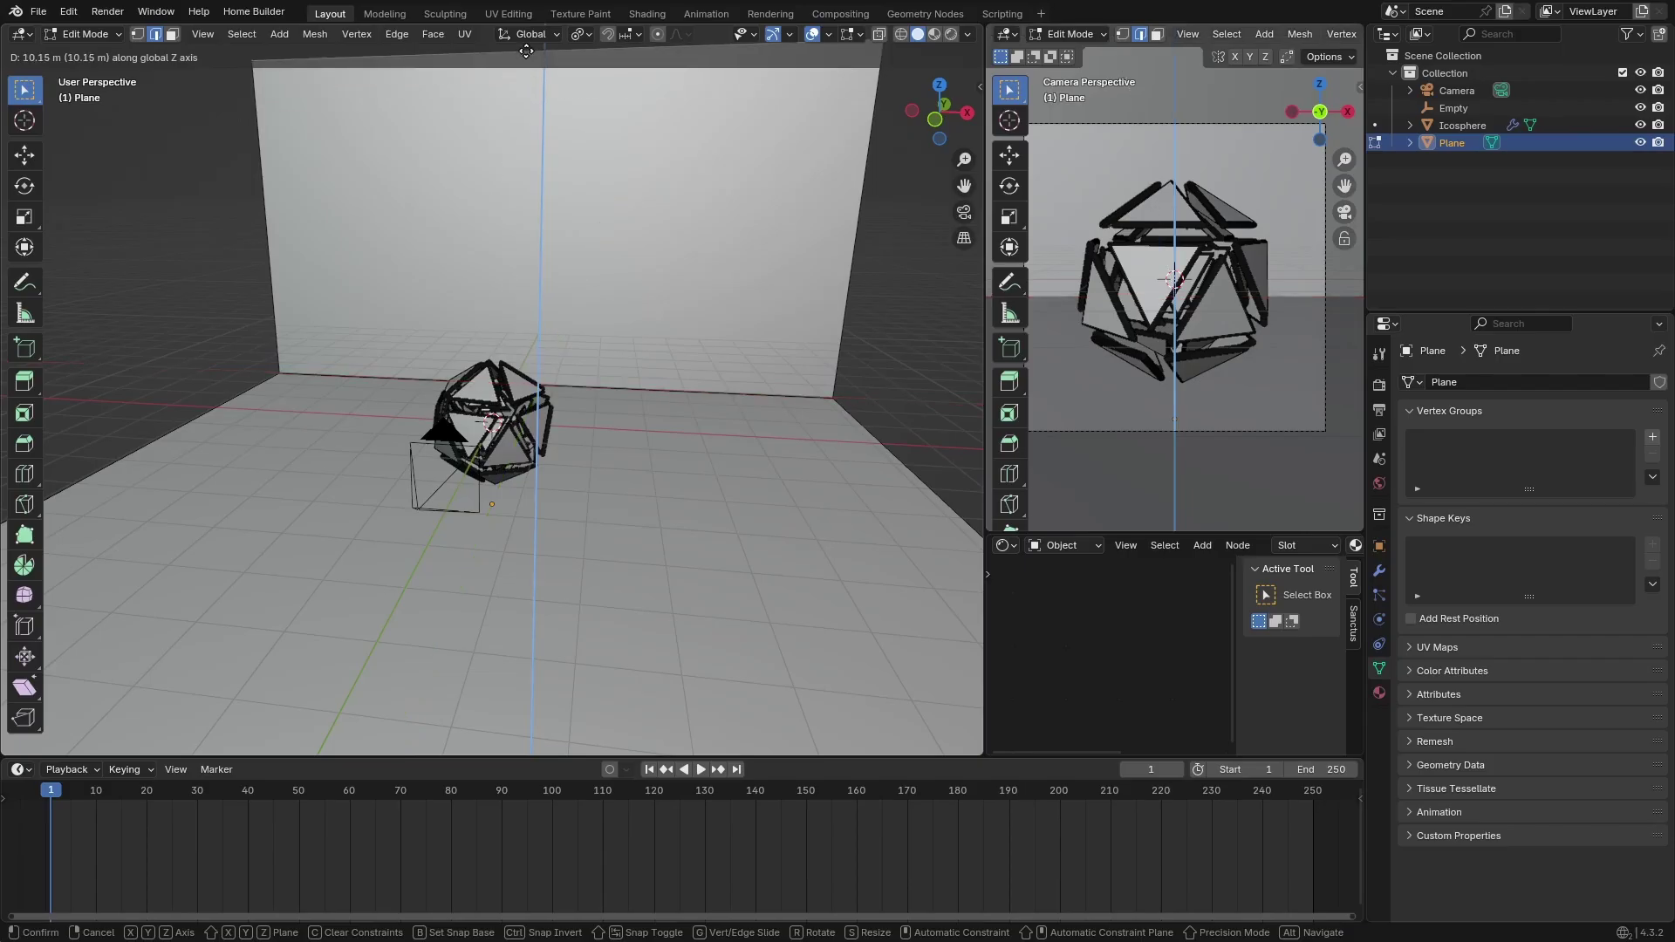
pyautogui.click(548, 183)
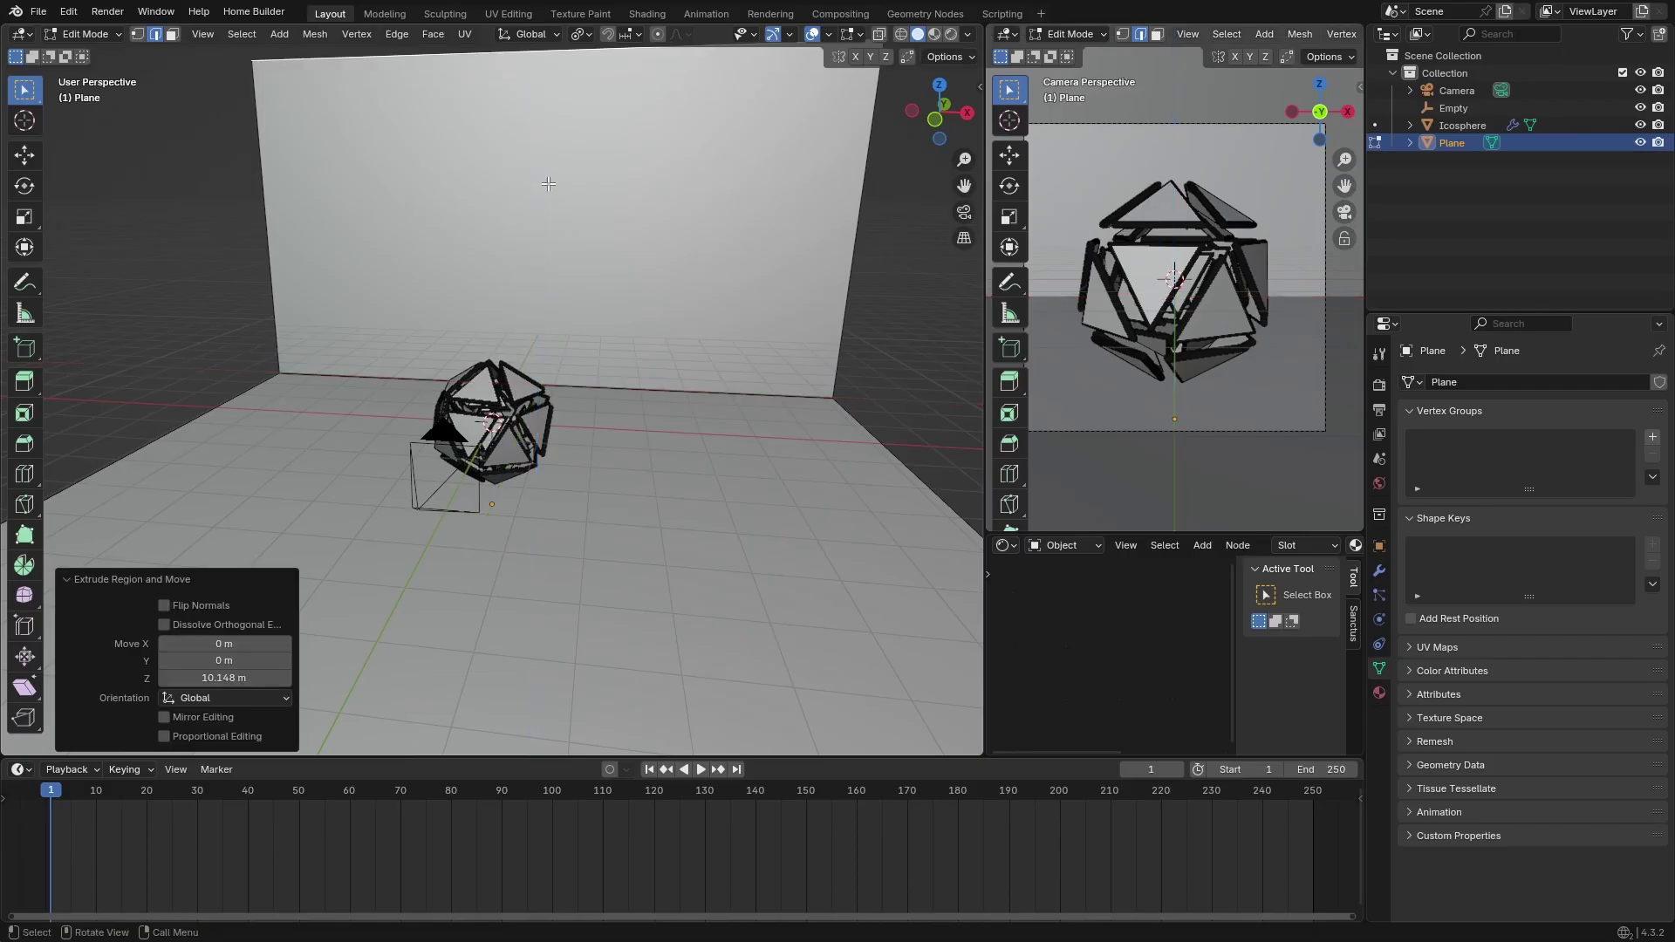
# - Bevel the edge between floor and back wall with a width of about 0.2 m and 12 segments
pyautogui.click(668, 394)
pyautogui.hotkey('ctrl', 'b')
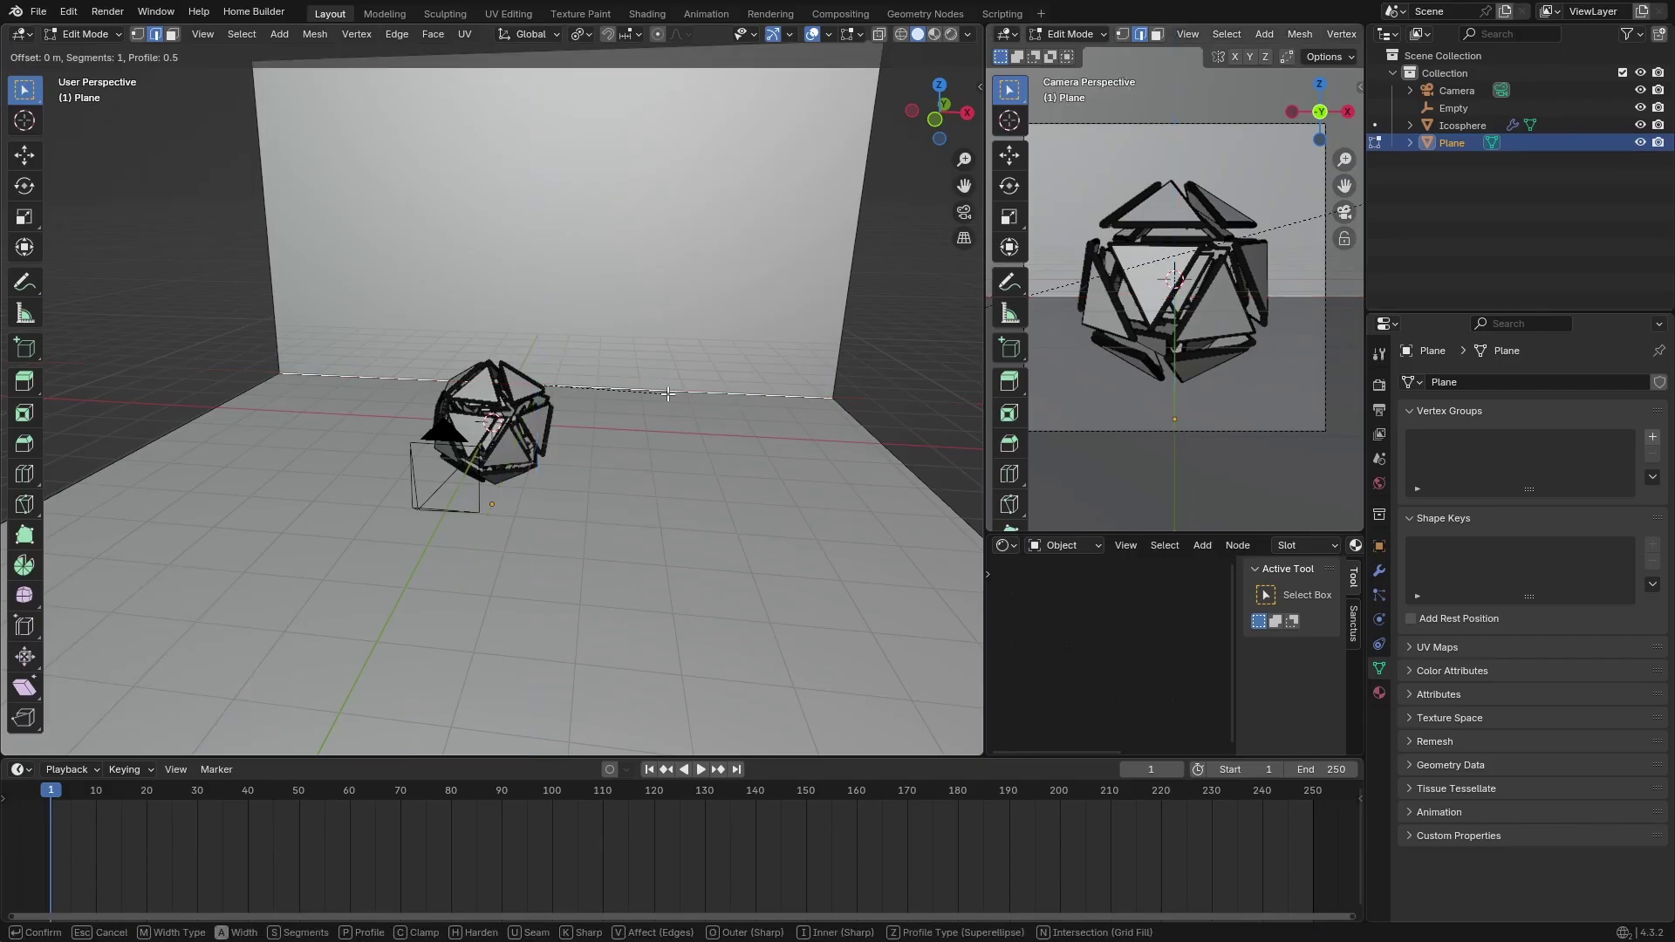
pyautogui.scroll(1, 684, 471)
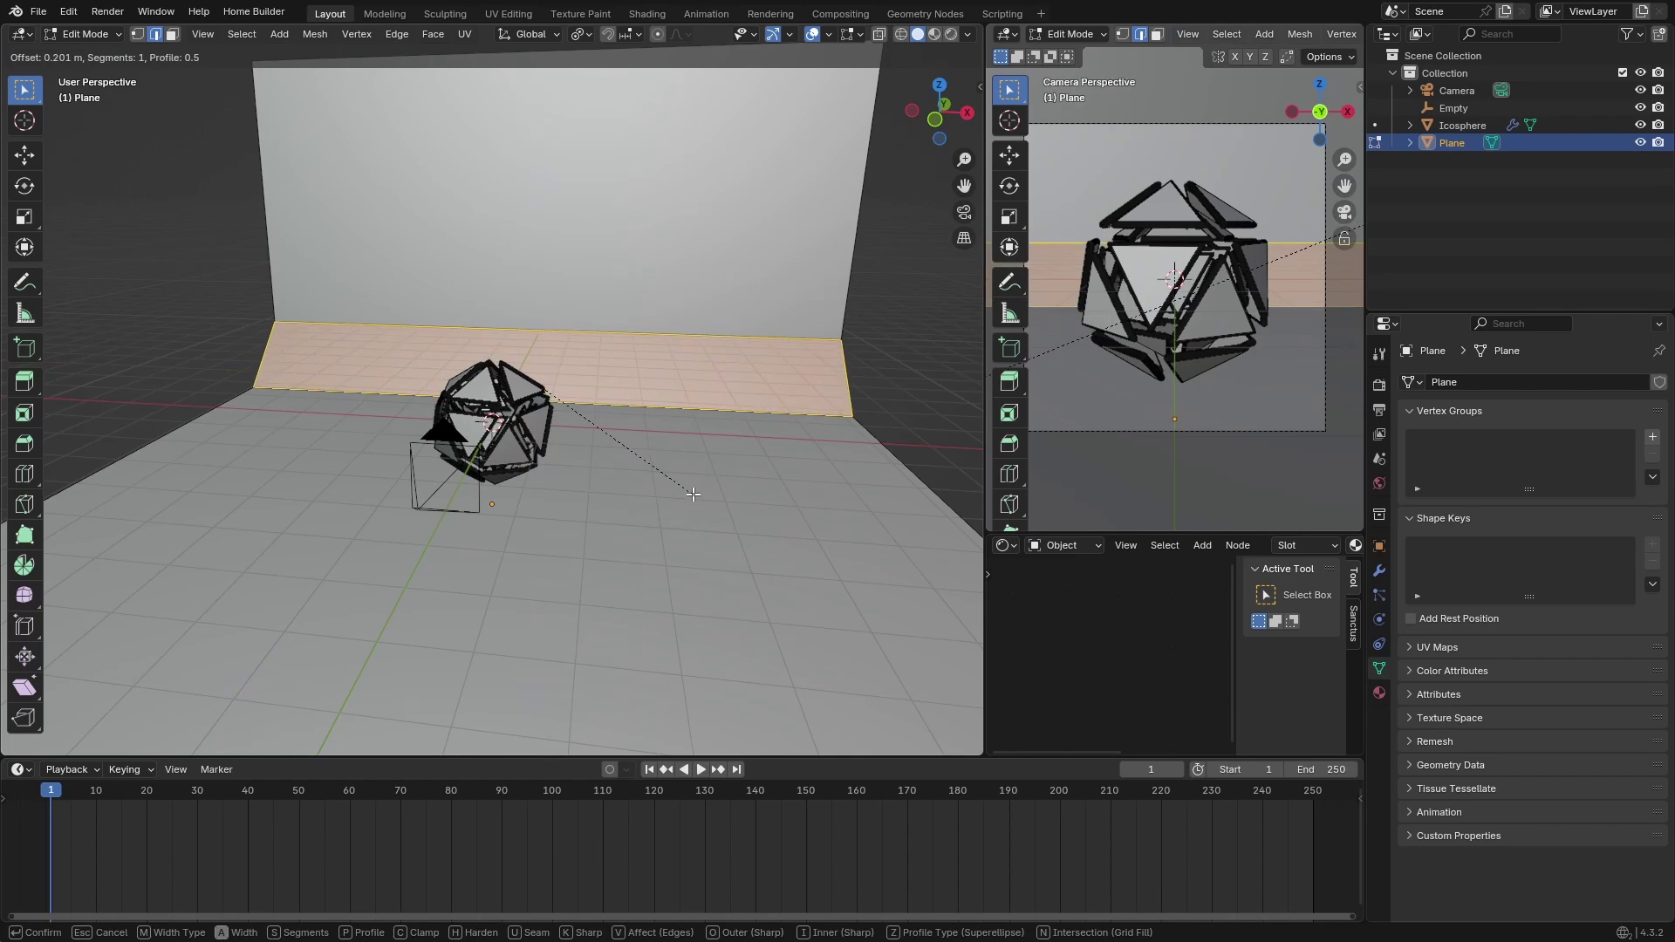
pyautogui.scroll(10, 693, 493)
pyautogui.click(693, 494)
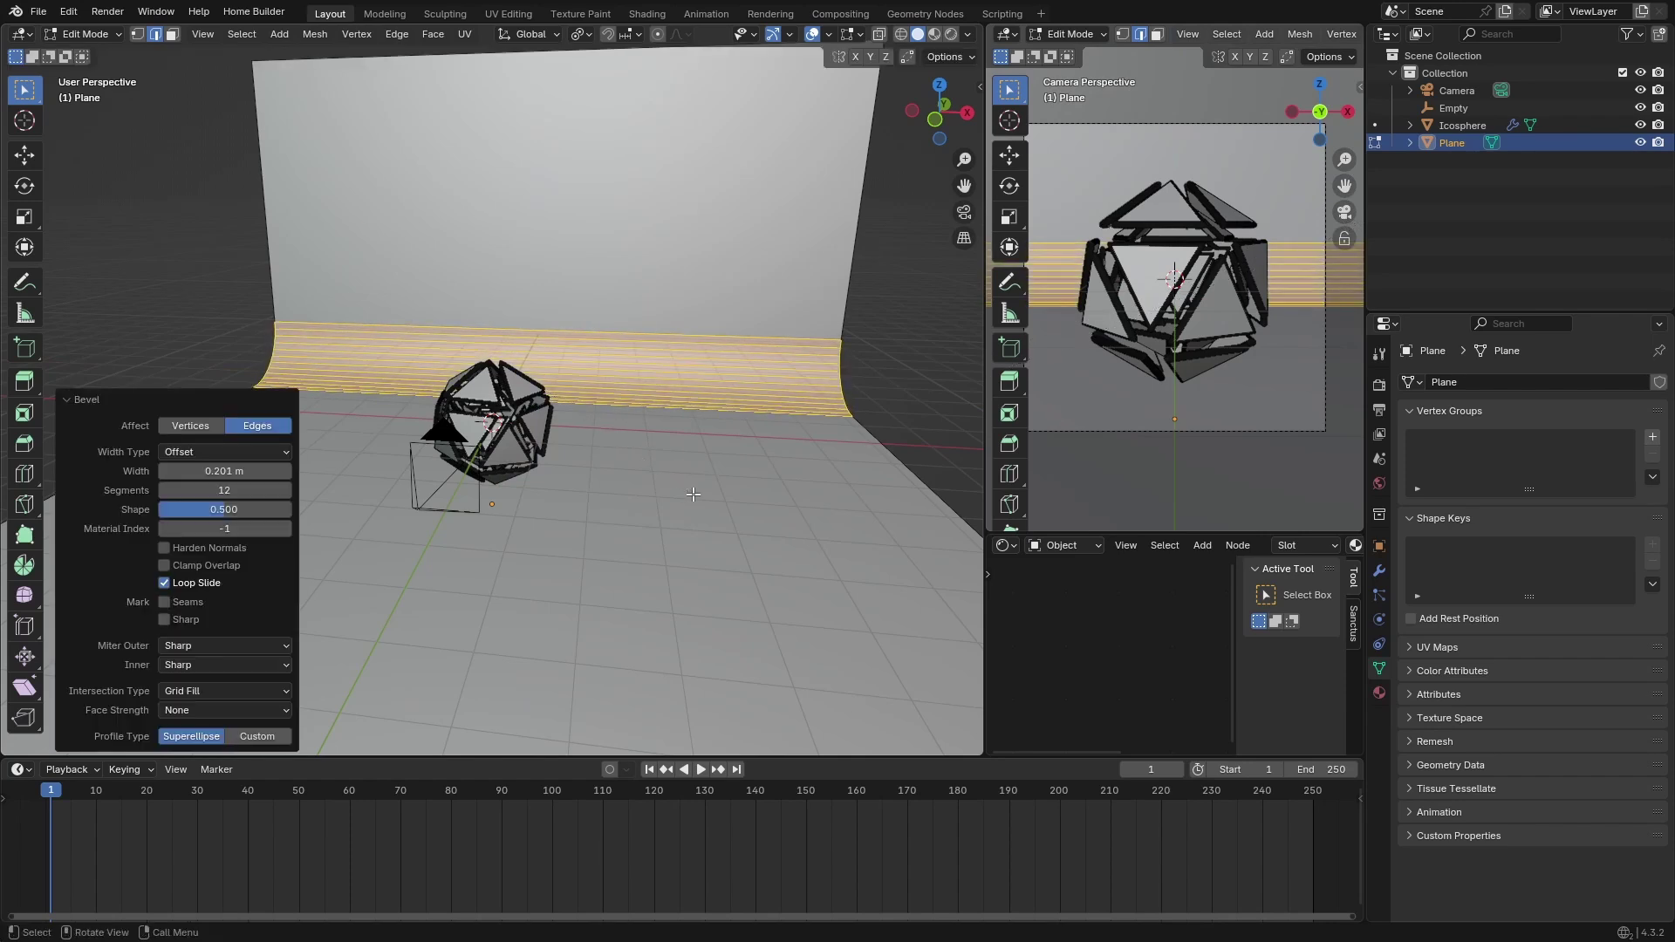
# - Shade the backdrop plane smooth in Object Mode and return to the camera view
pyautogui.press('Tab')
pyautogui.rightClick(716, 237)
pyautogui.click(716, 237)
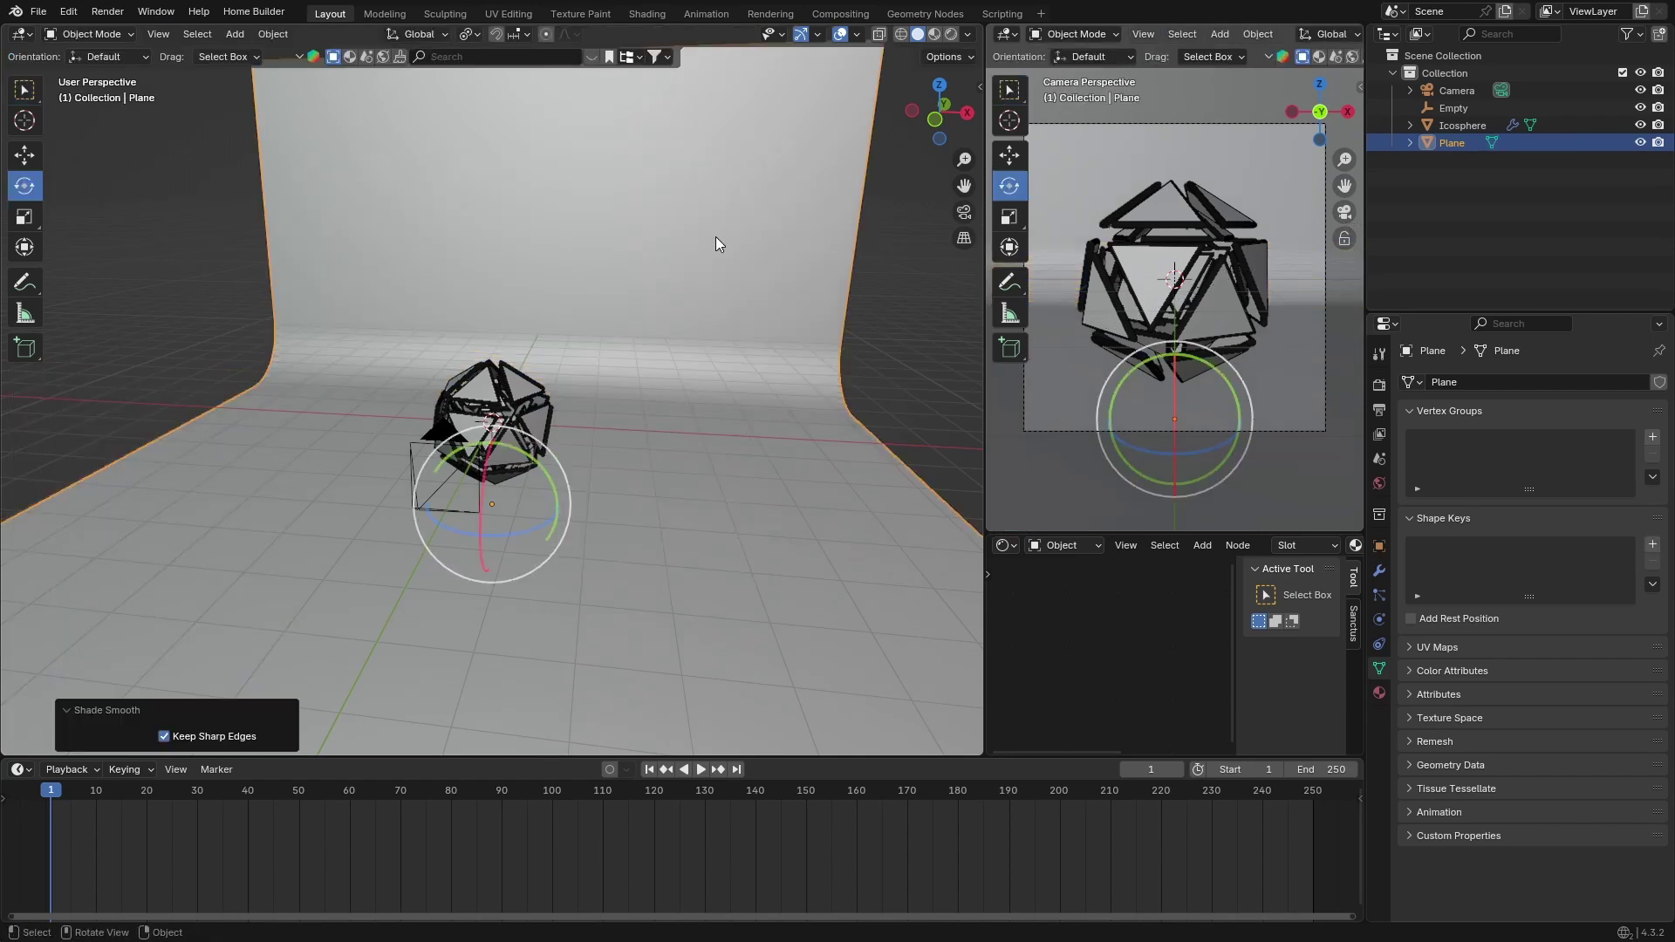
pyautogui.click(964, 211)
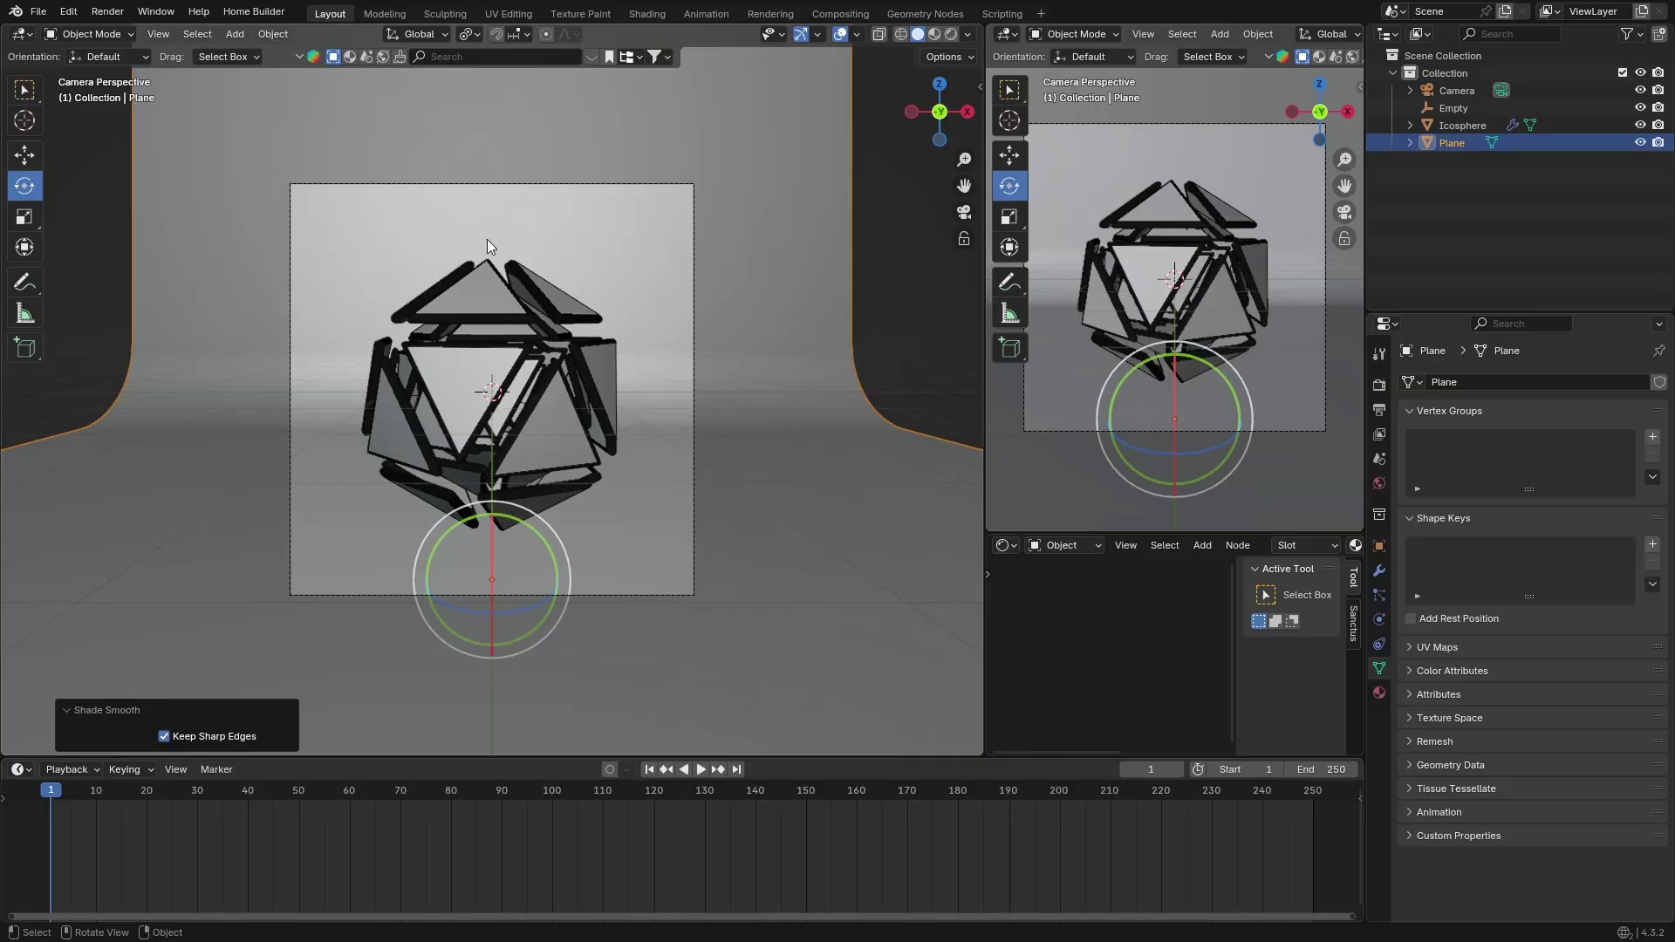
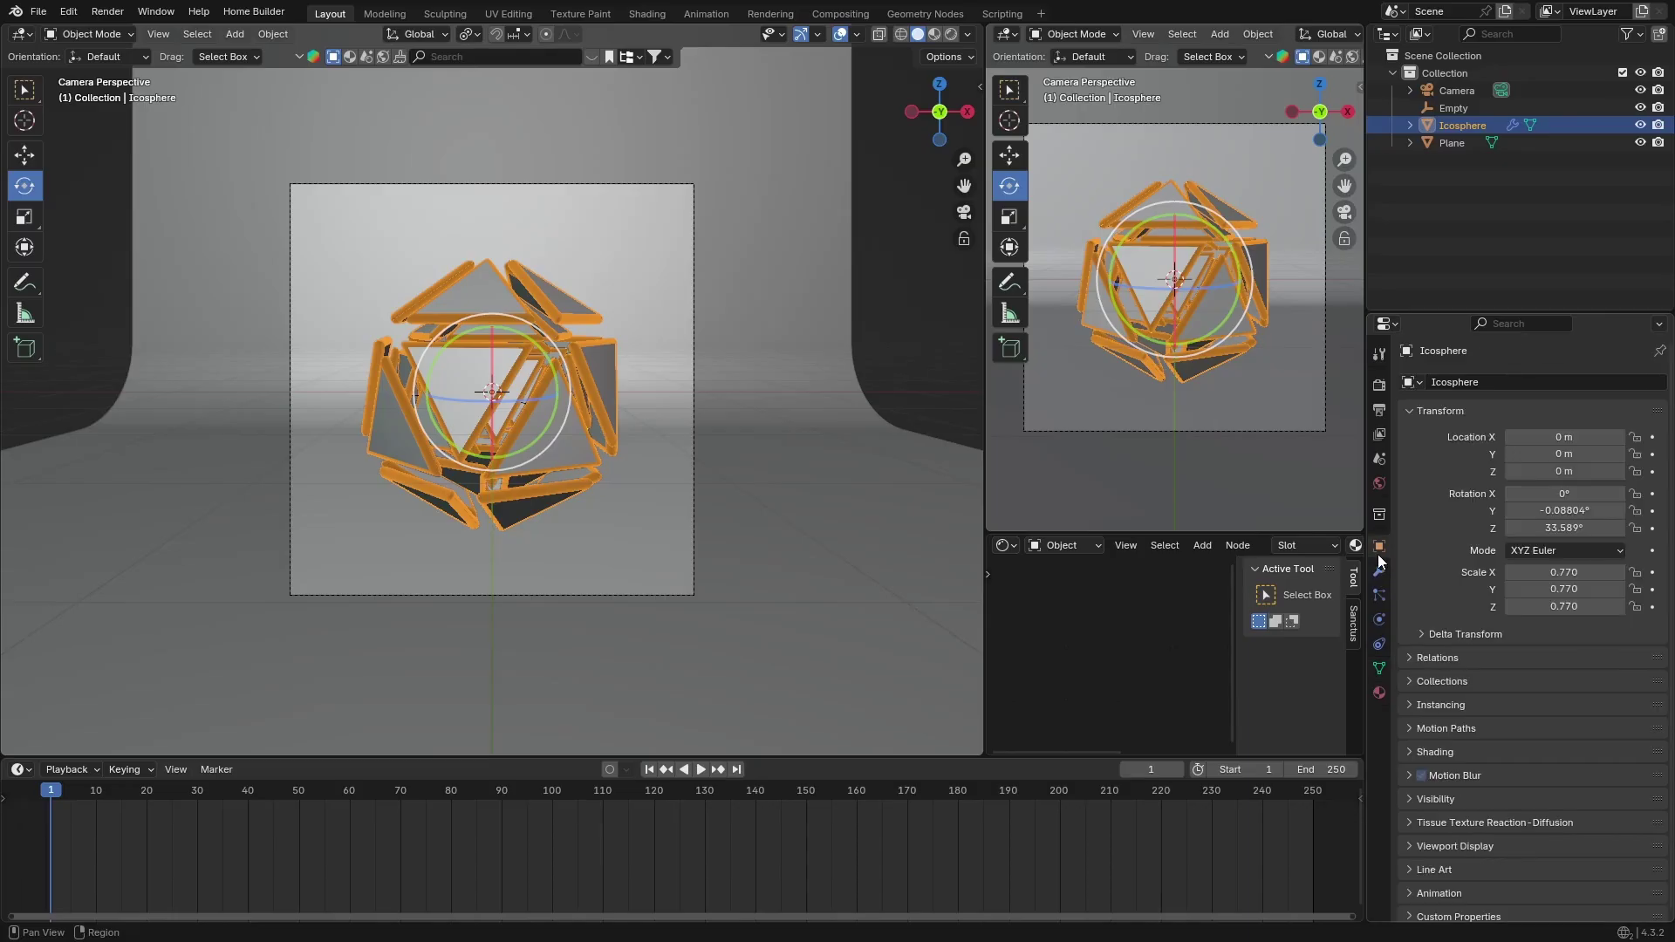
# - Select the Icosphere, set its Y rotation to about 91.9° and keyframe that value at frame 1
pyautogui.click(1453, 108)
pyautogui.click(1453, 125)
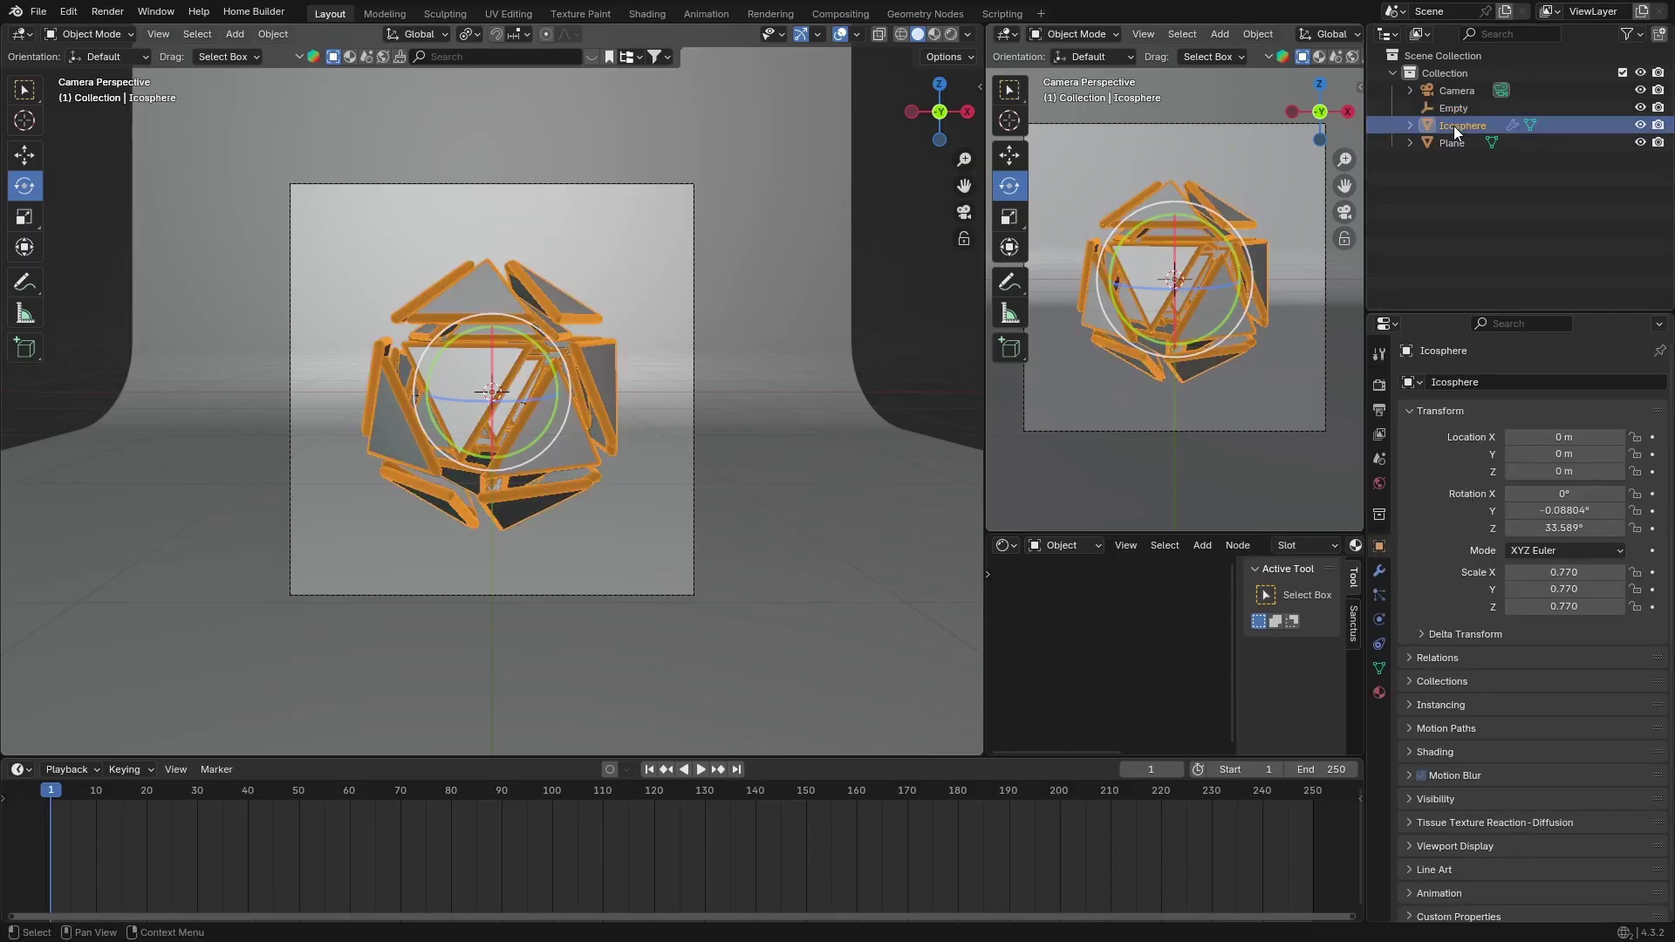
pyautogui.moveTo(1566, 511); pyautogui.dragTo(1670, 510)
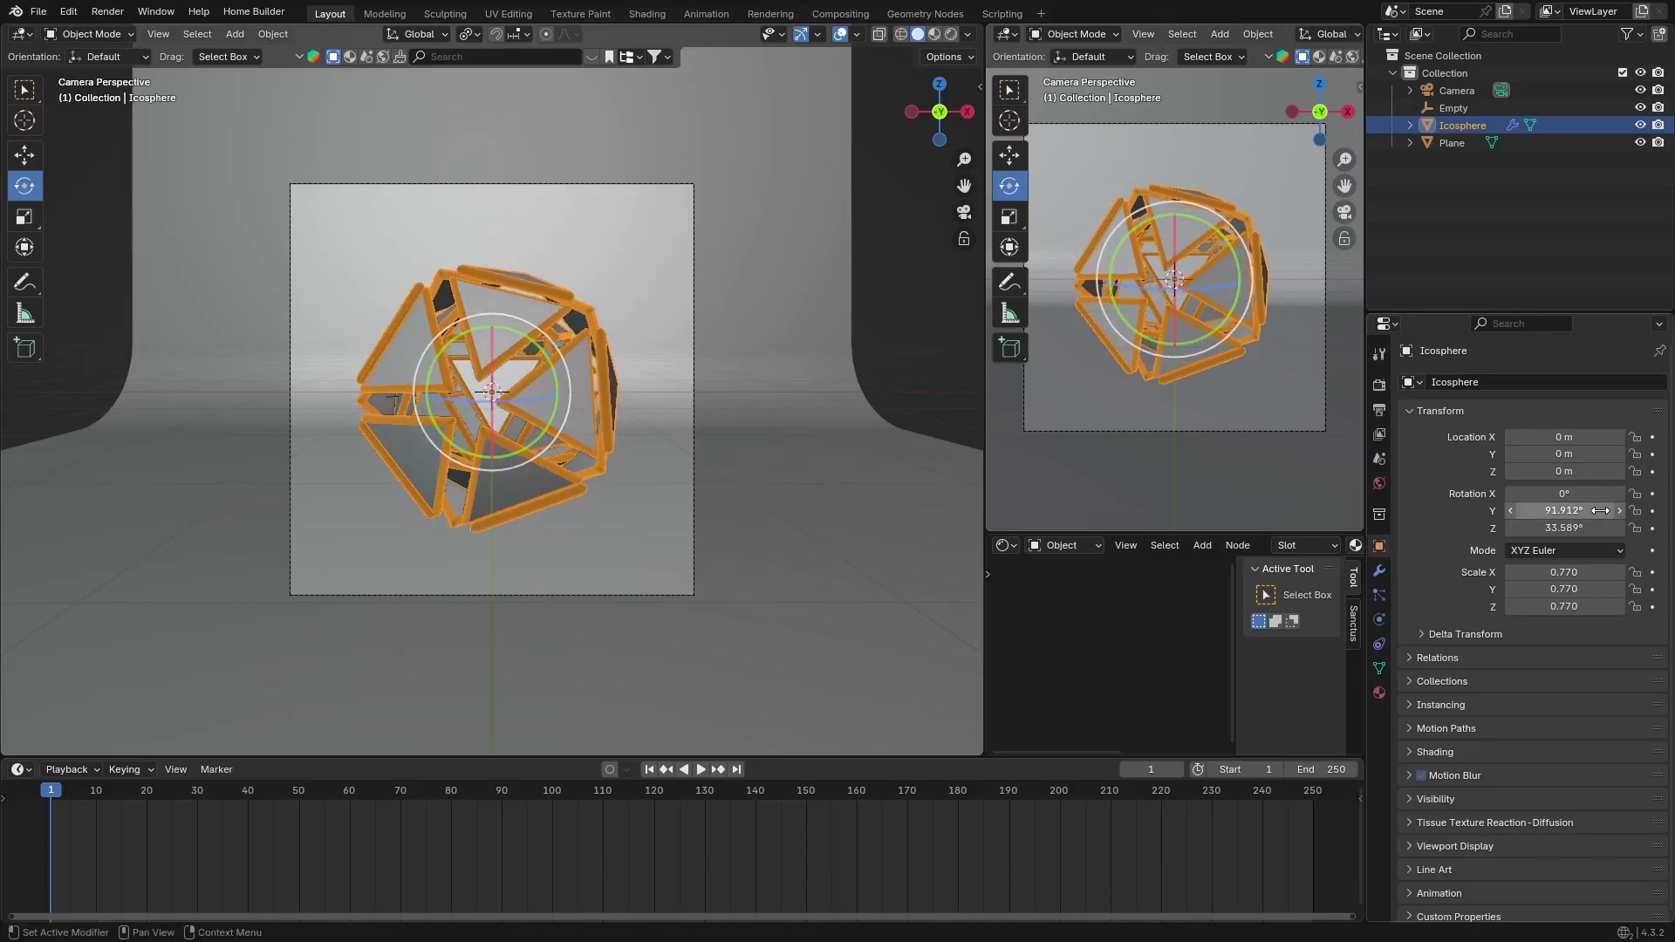
pyautogui.press('i')
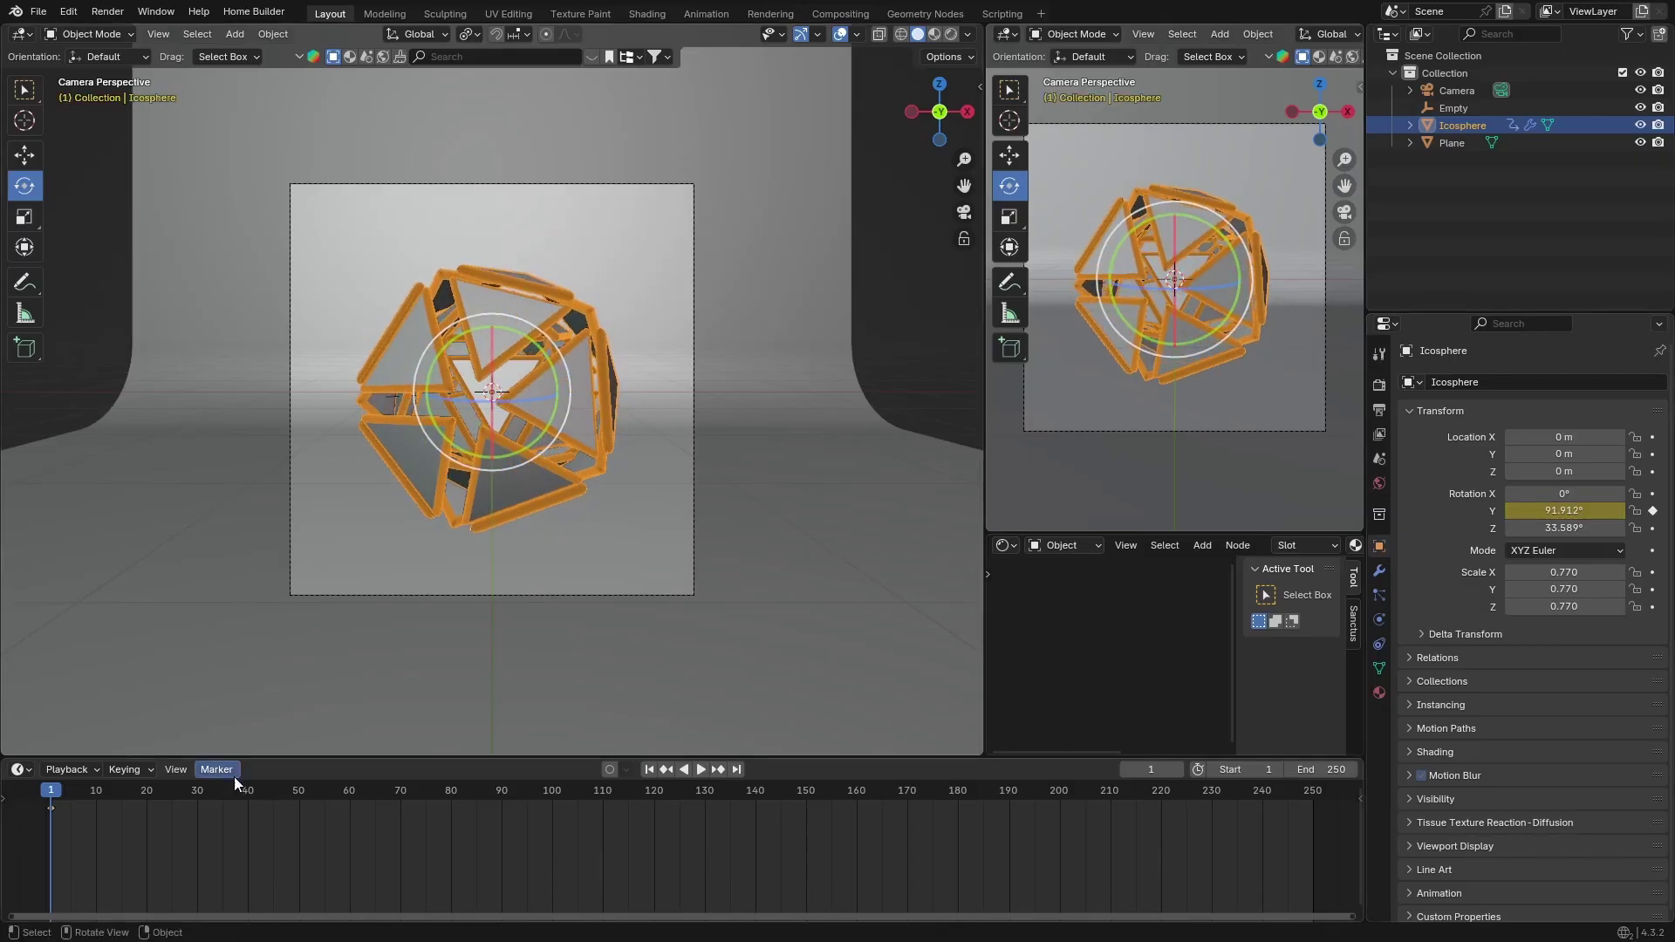
# - At frame 250, set the icosphere's Y rotation to about 2.9° and keyframe it
pyautogui.click(730, 770)
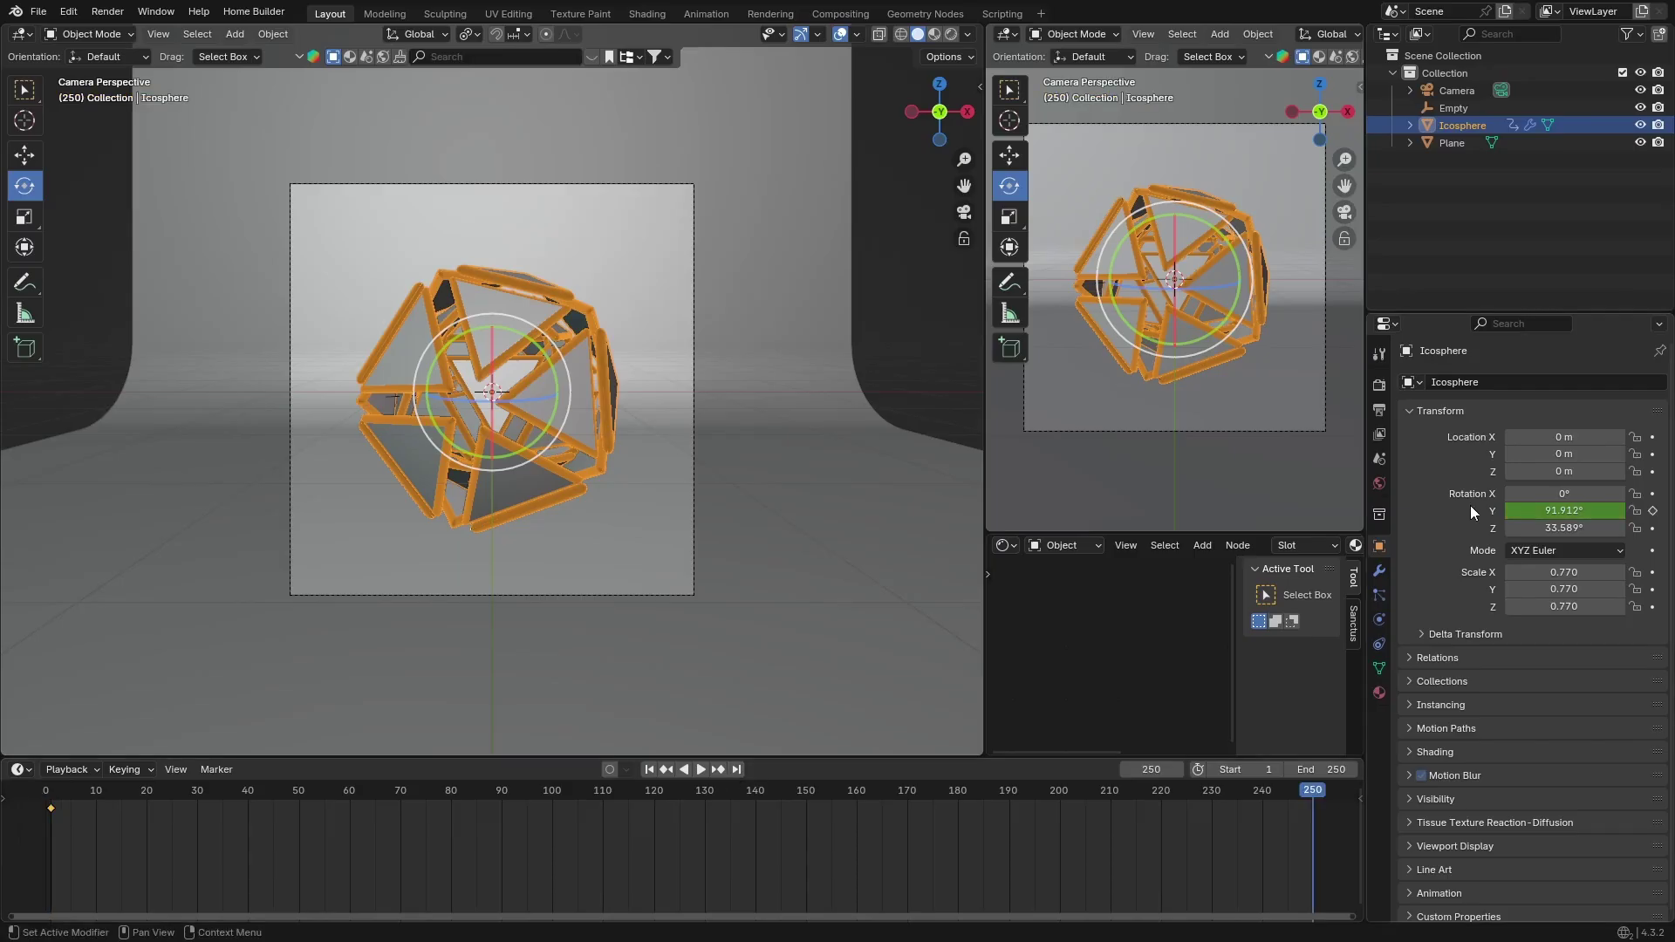
pyautogui.click(1652, 511)
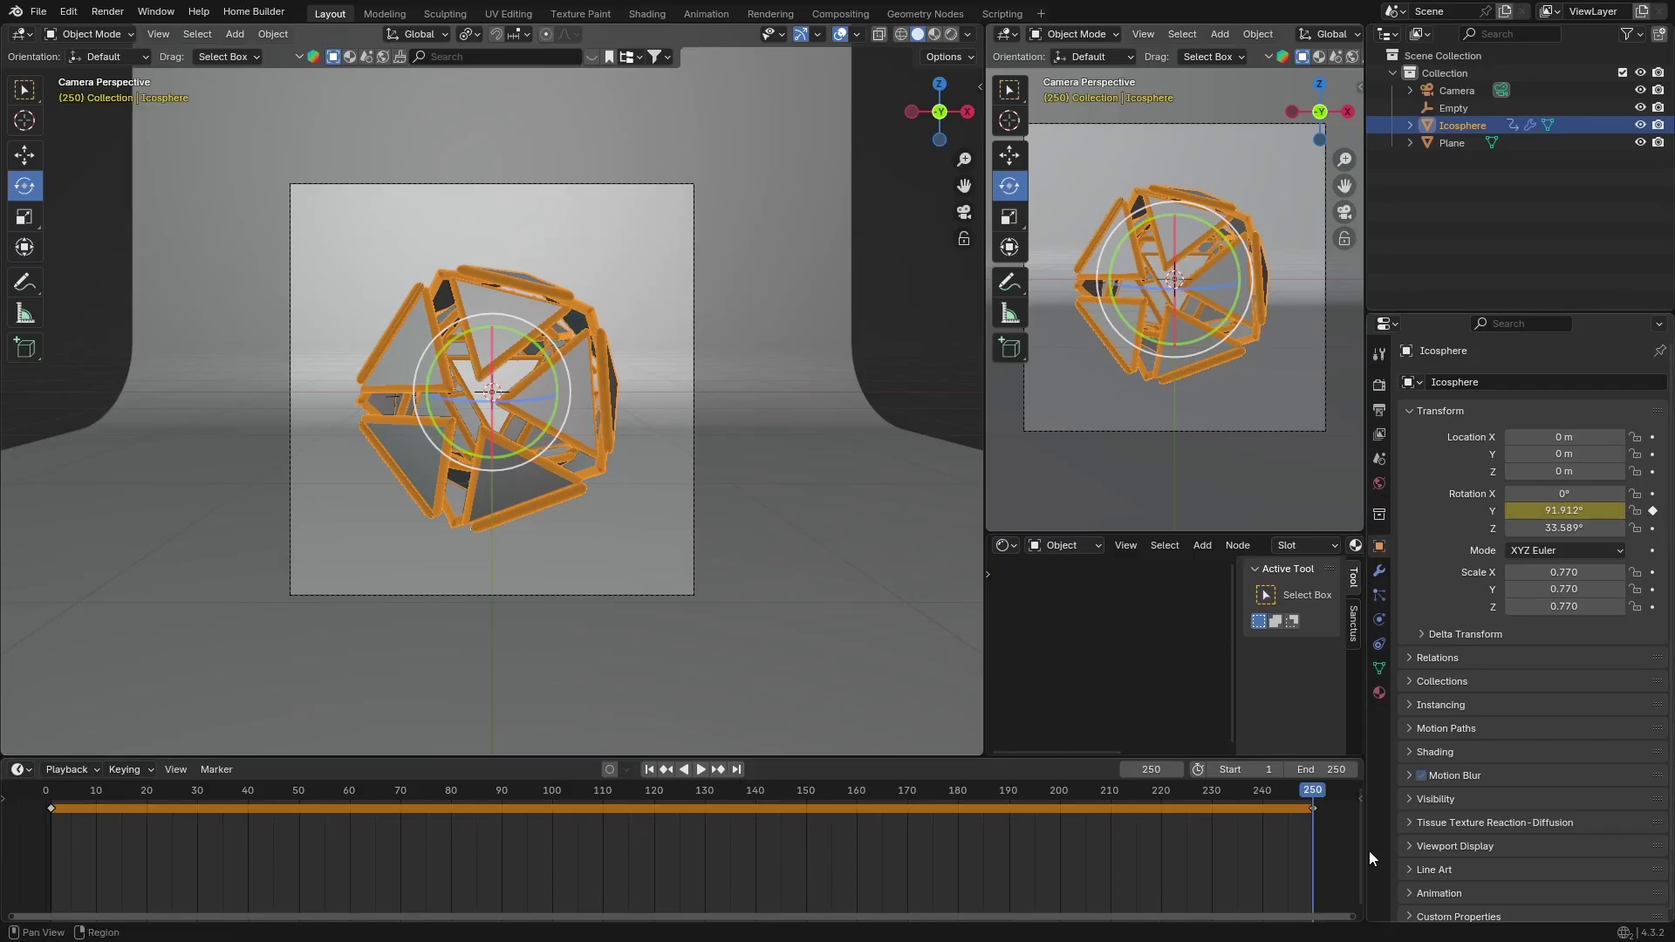
pyautogui.hotkey('ctrl', 'z')
pyautogui.moveTo(1564, 511); pyautogui.dragTo(1483, 511)
pyautogui.click(1654, 513)
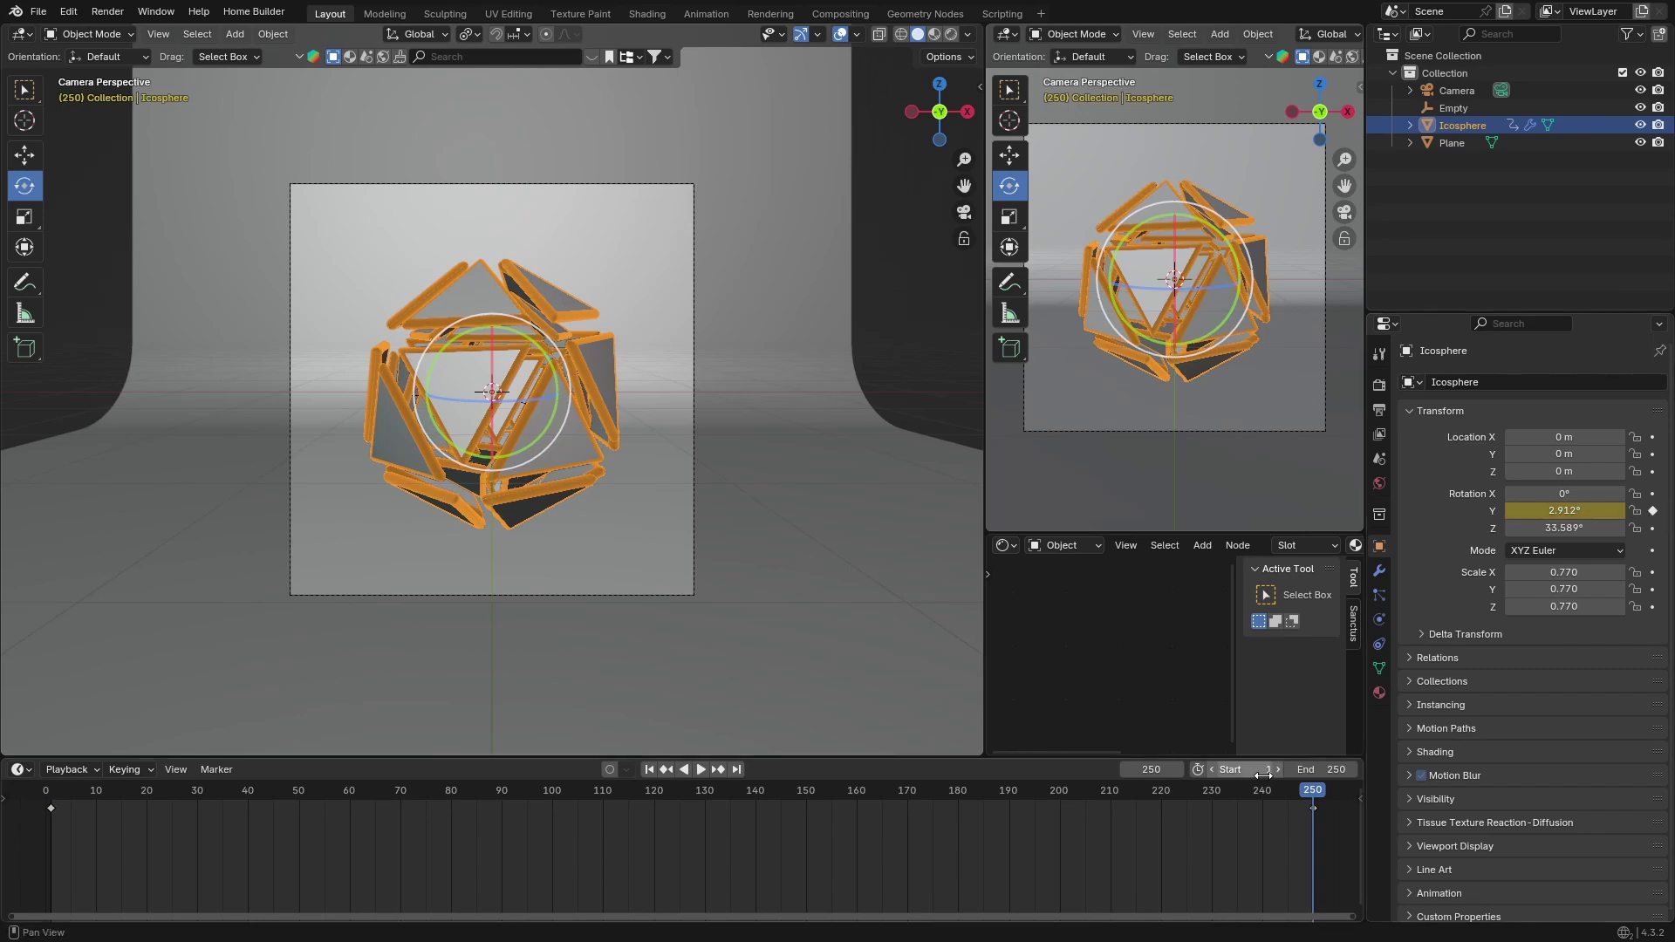
# - Keyframe the icosphere's Y rotation at frame 119
pyautogui.moveTo(1306, 798); pyautogui.dragTo(51, 825)
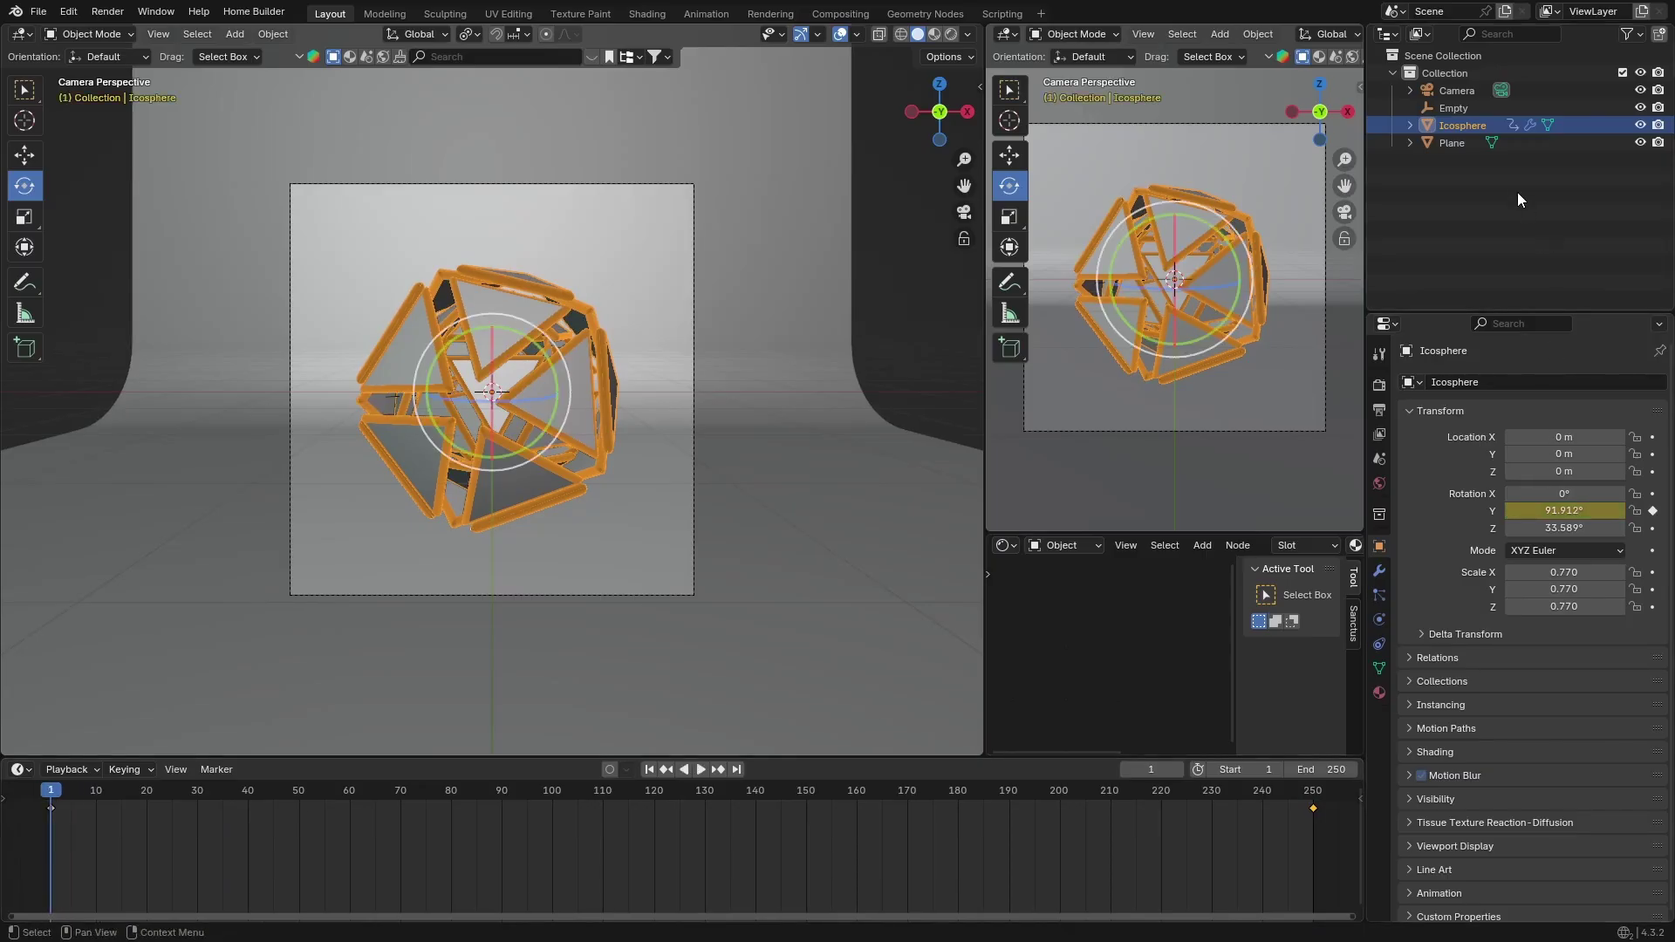
pyautogui.moveTo(327, 820); pyautogui.dragTo(647, 797)
pyautogui.click(1653, 510)
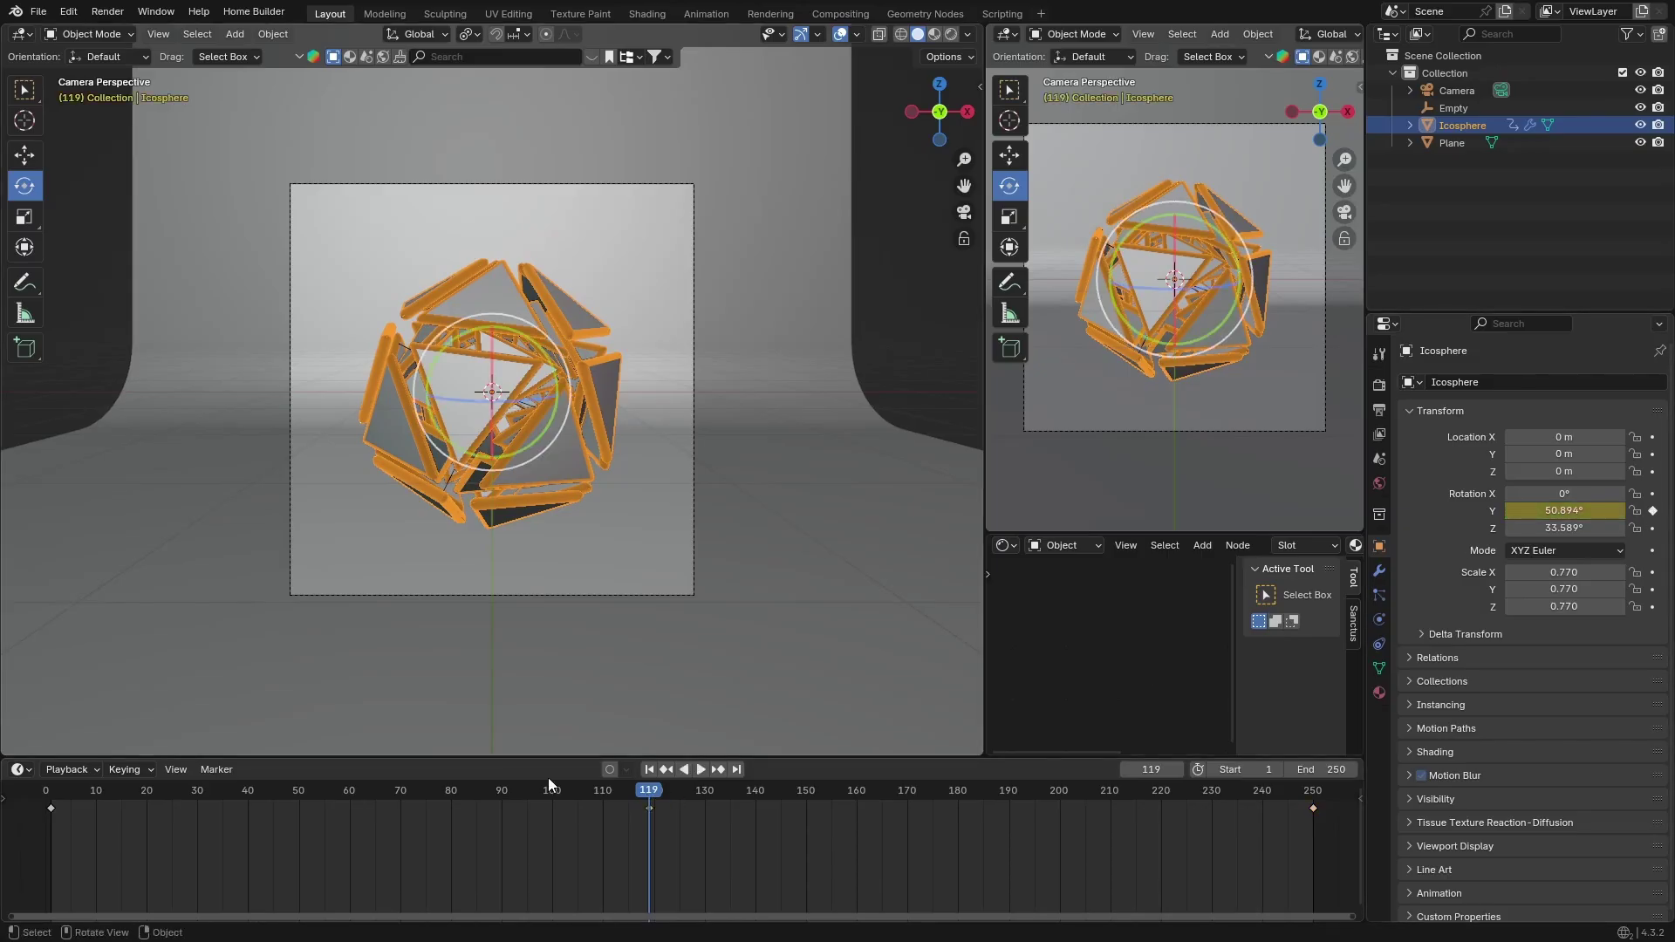
pyautogui.click(1539, 511)
pyautogui.press('BackSpace')
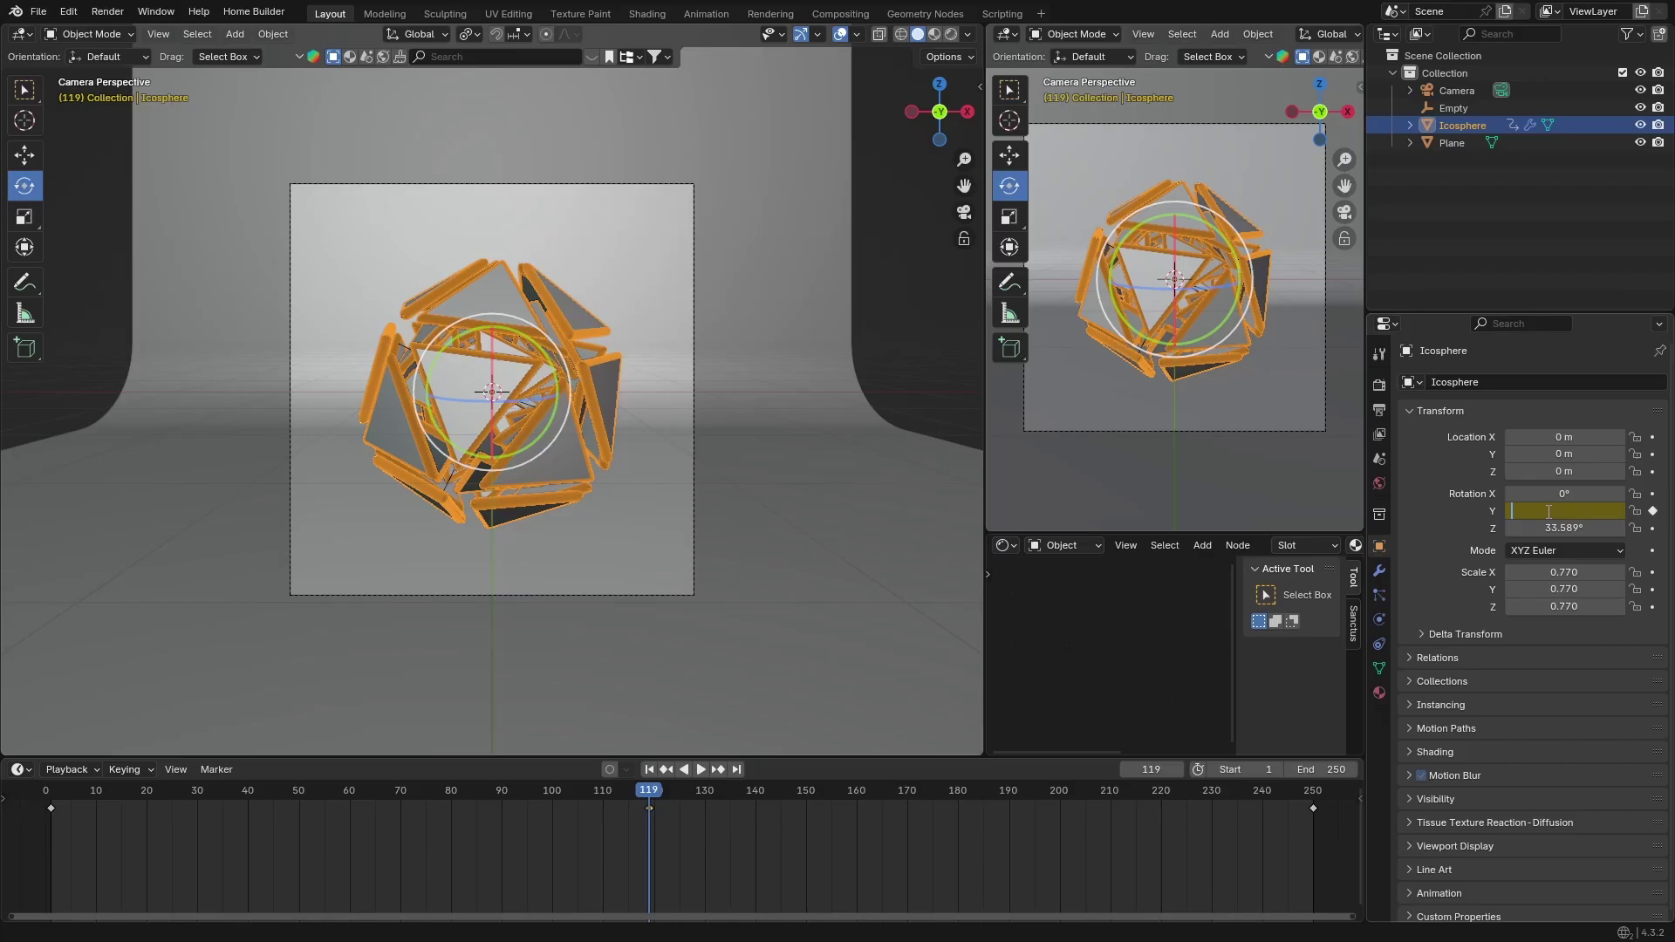
pyautogui.press('Return')
pyautogui.press('i')
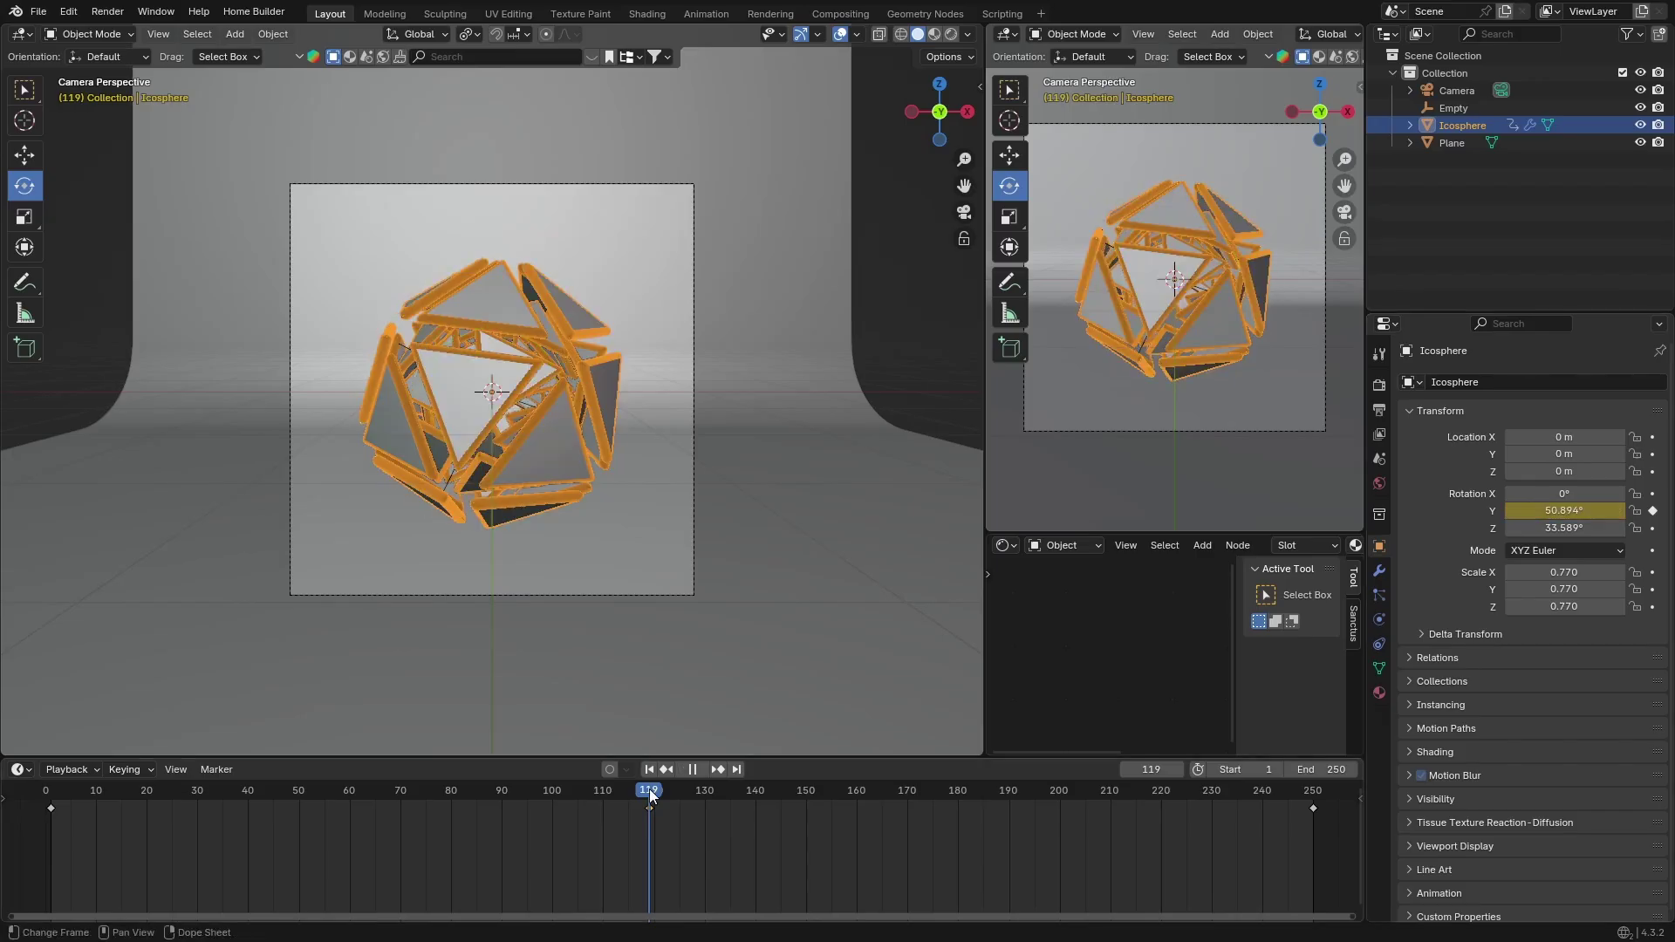
# - Advance the animation to frame 166, set the icosphere's Y rotation to 250° and keyframe it
pyautogui.press('space')
pyautogui.press('space')
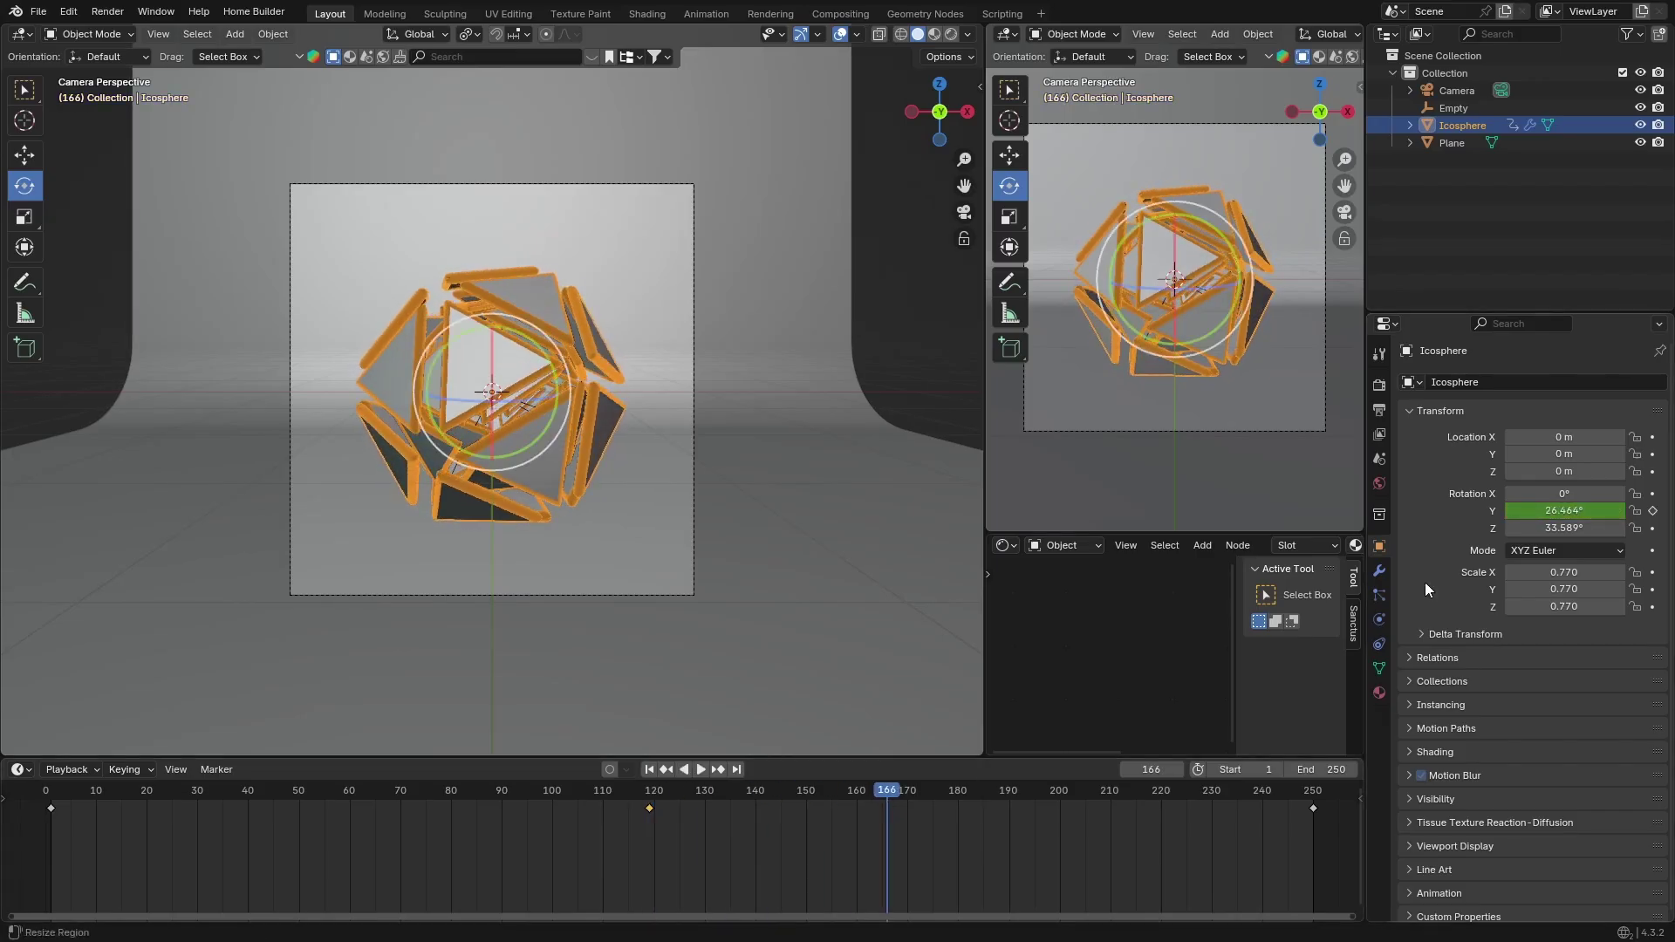
pyautogui.click(1579, 510)
pyautogui.press('BackSpace')
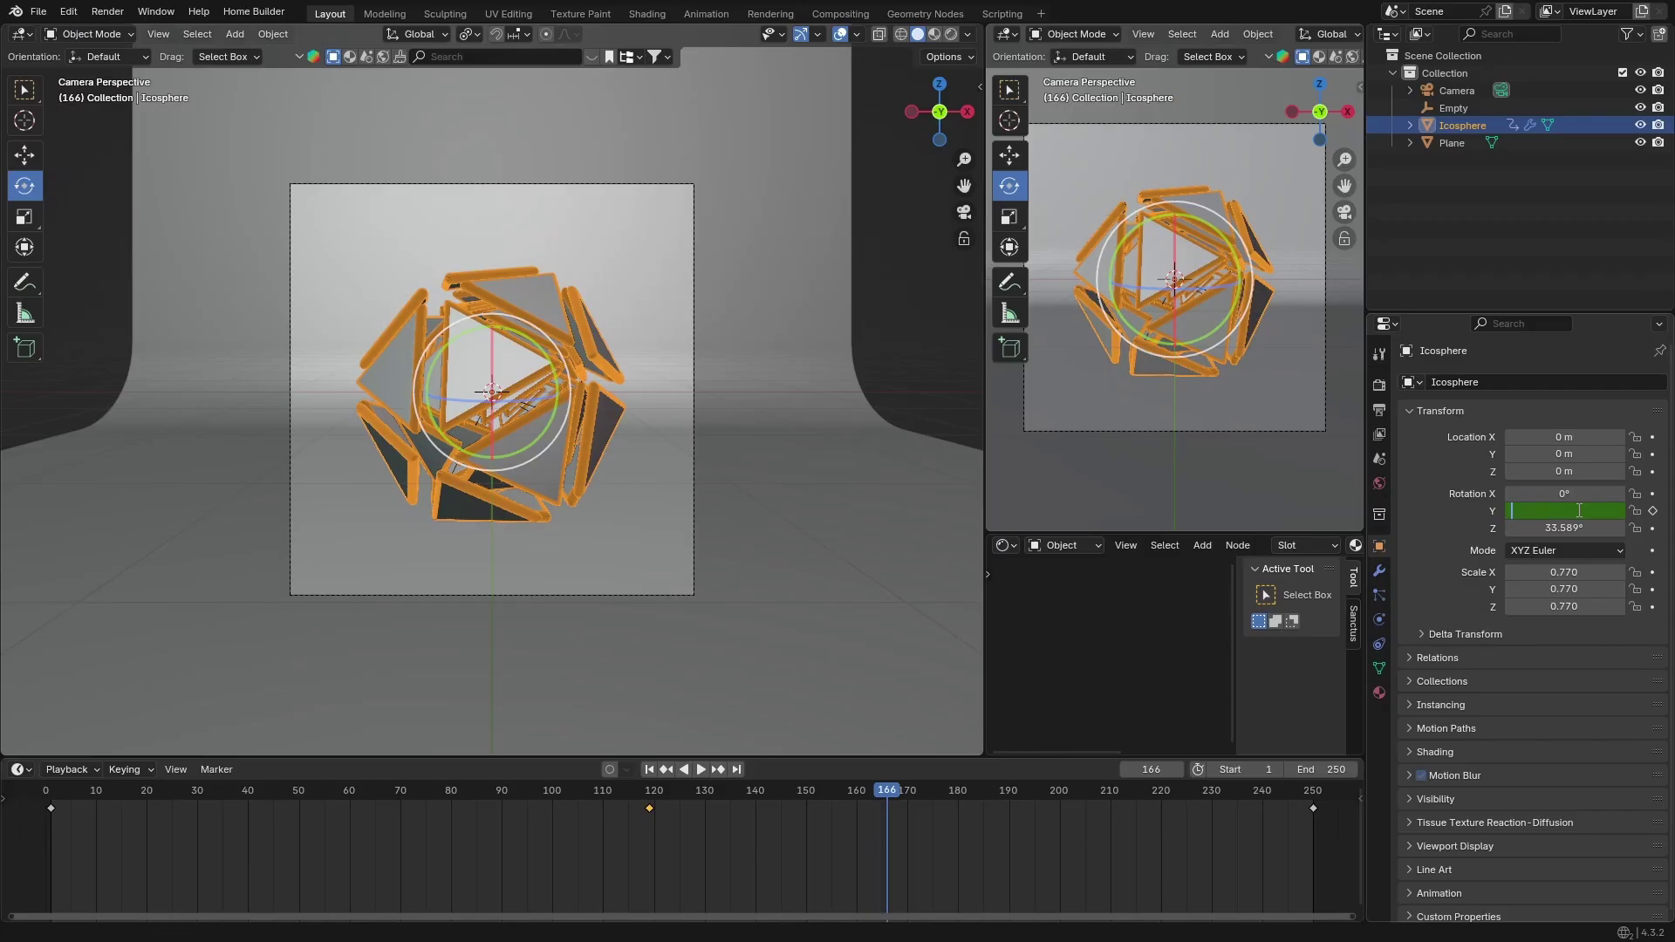
pyautogui.write('250')
pyautogui.press('Return')
pyautogui.press('i')
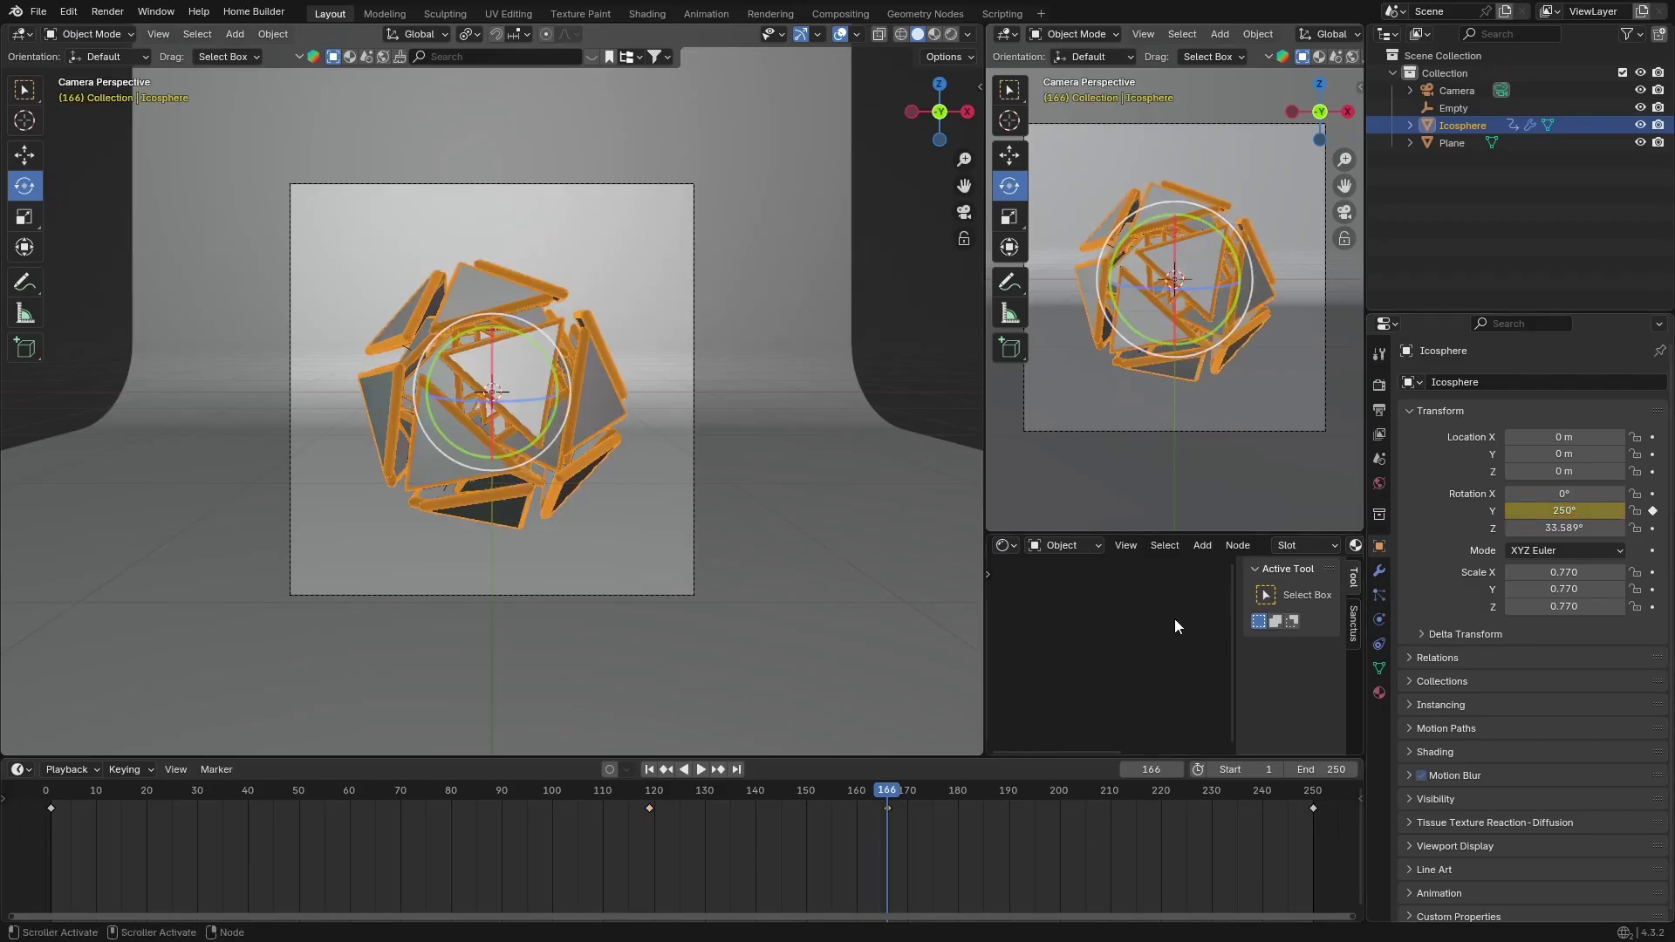
# - Play the icosphere's rotation animation from the beginning of the timeline to check the motion
pyautogui.moveTo(877, 794); pyautogui.dragTo(35, 804)
pyautogui.press('space')
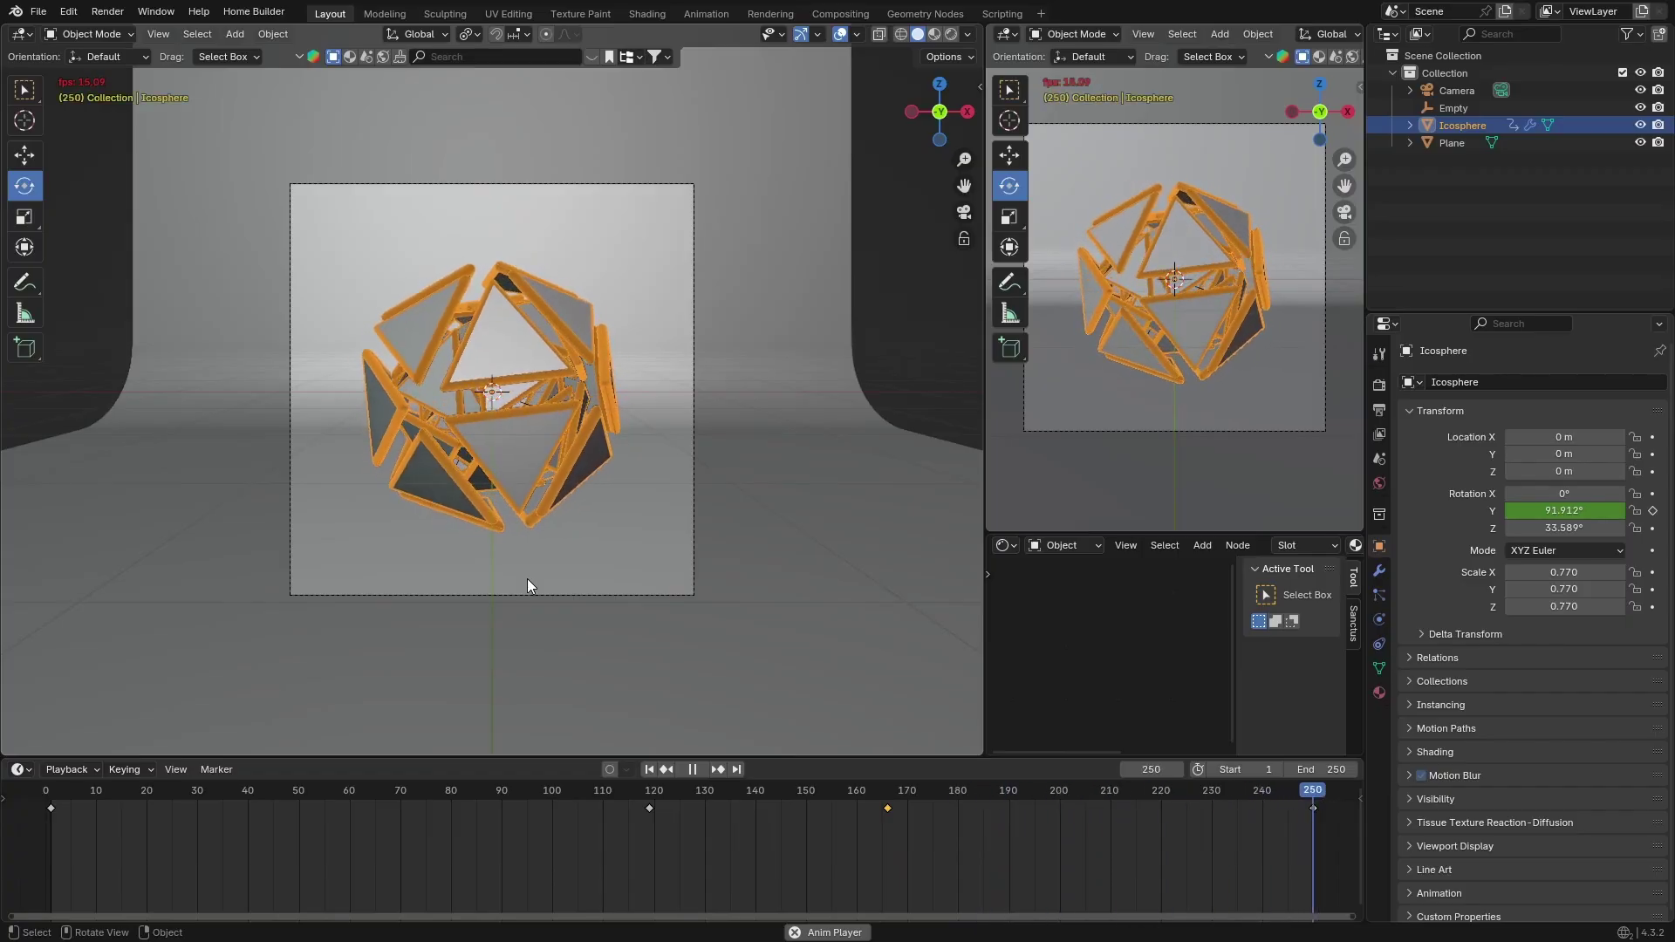
pyautogui.moveTo(54, 799)
pyautogui.mouseDown()
pyautogui.moveTo(732, 803)
pyautogui.moveTo(39, 811)
pyautogui.mouseUp()
pyautogui.press('space')
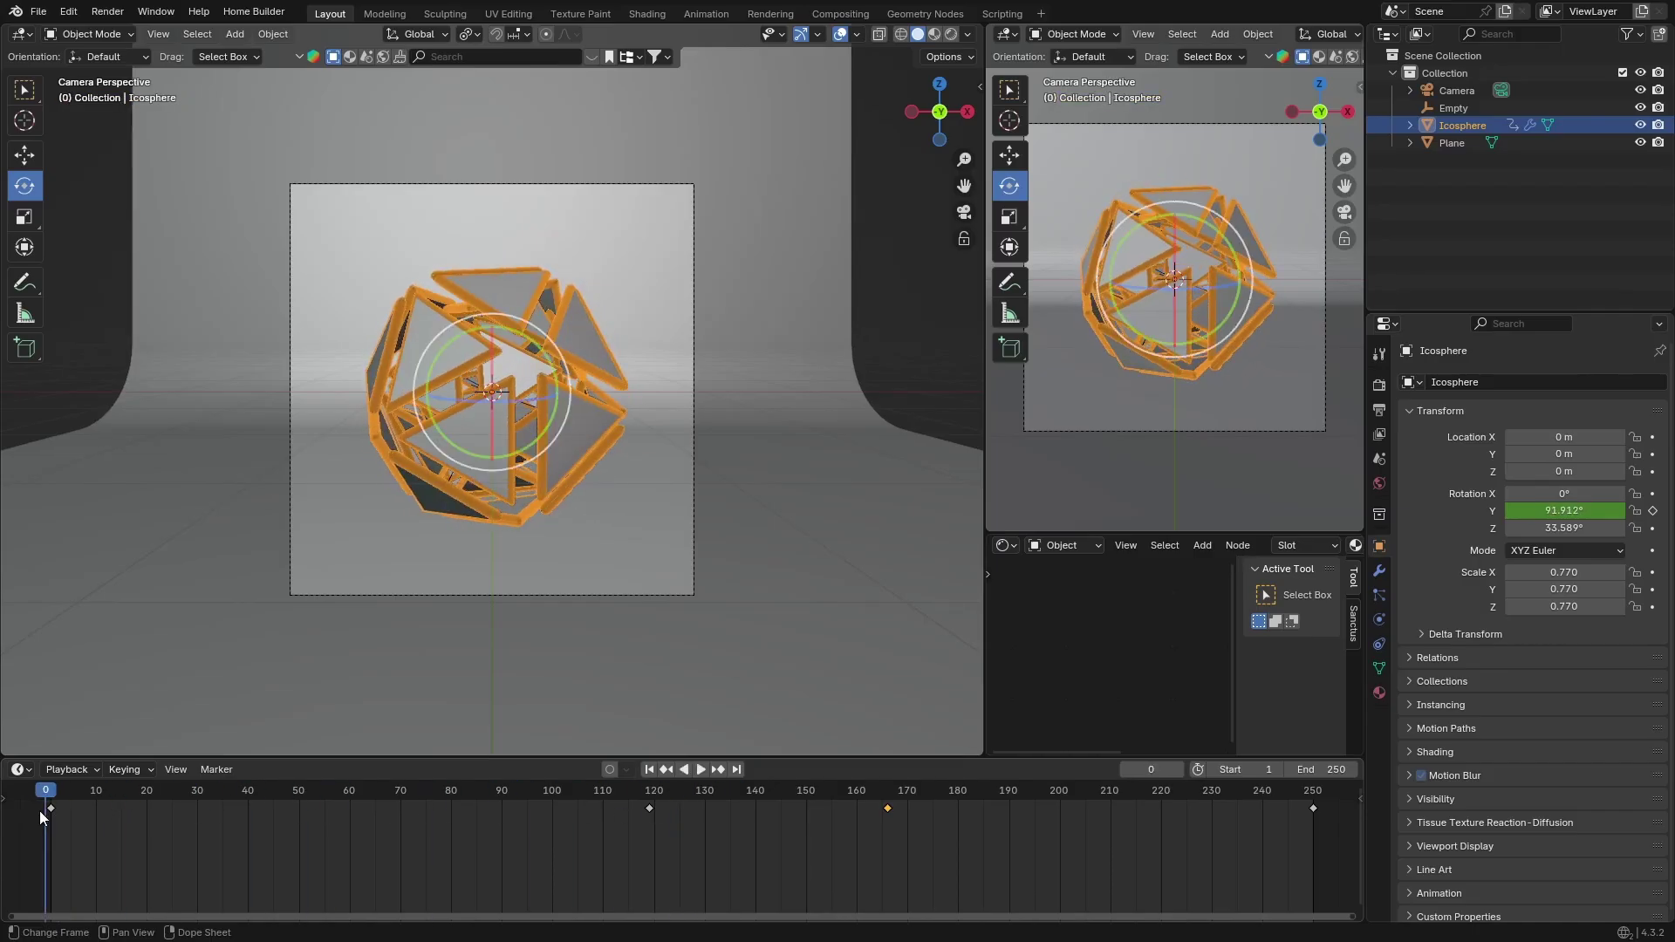
pyautogui.press('space')
pyautogui.press('space')
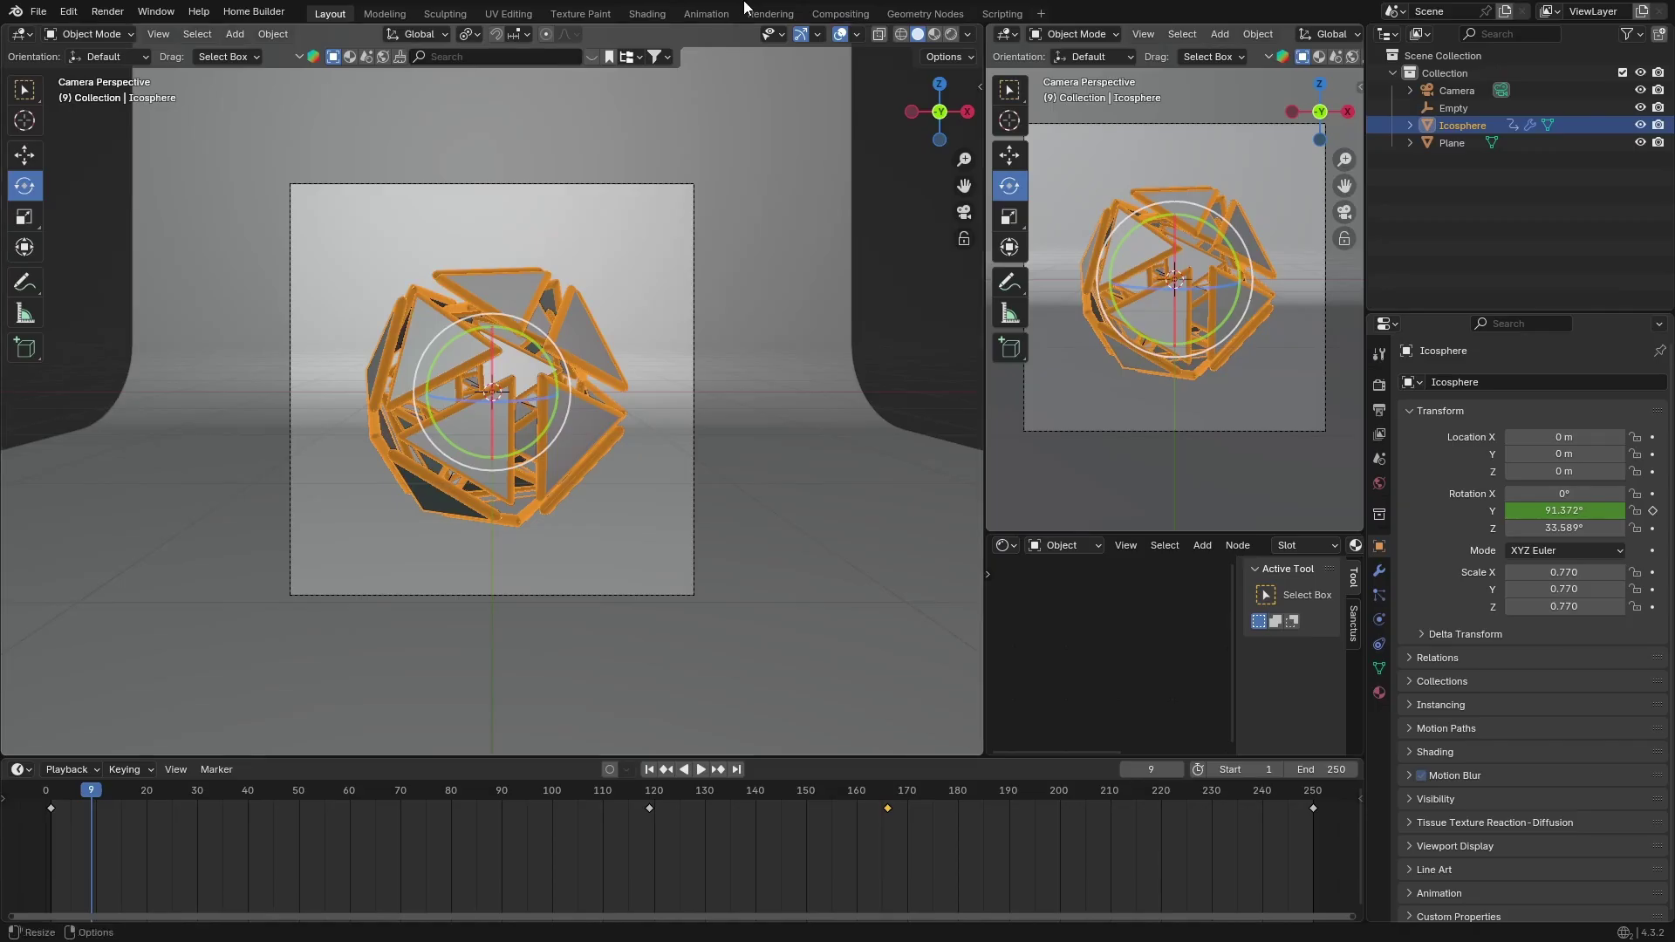
# - Switch the main viewport to rendered shading and hide its overlays
pyautogui.click(951, 35)
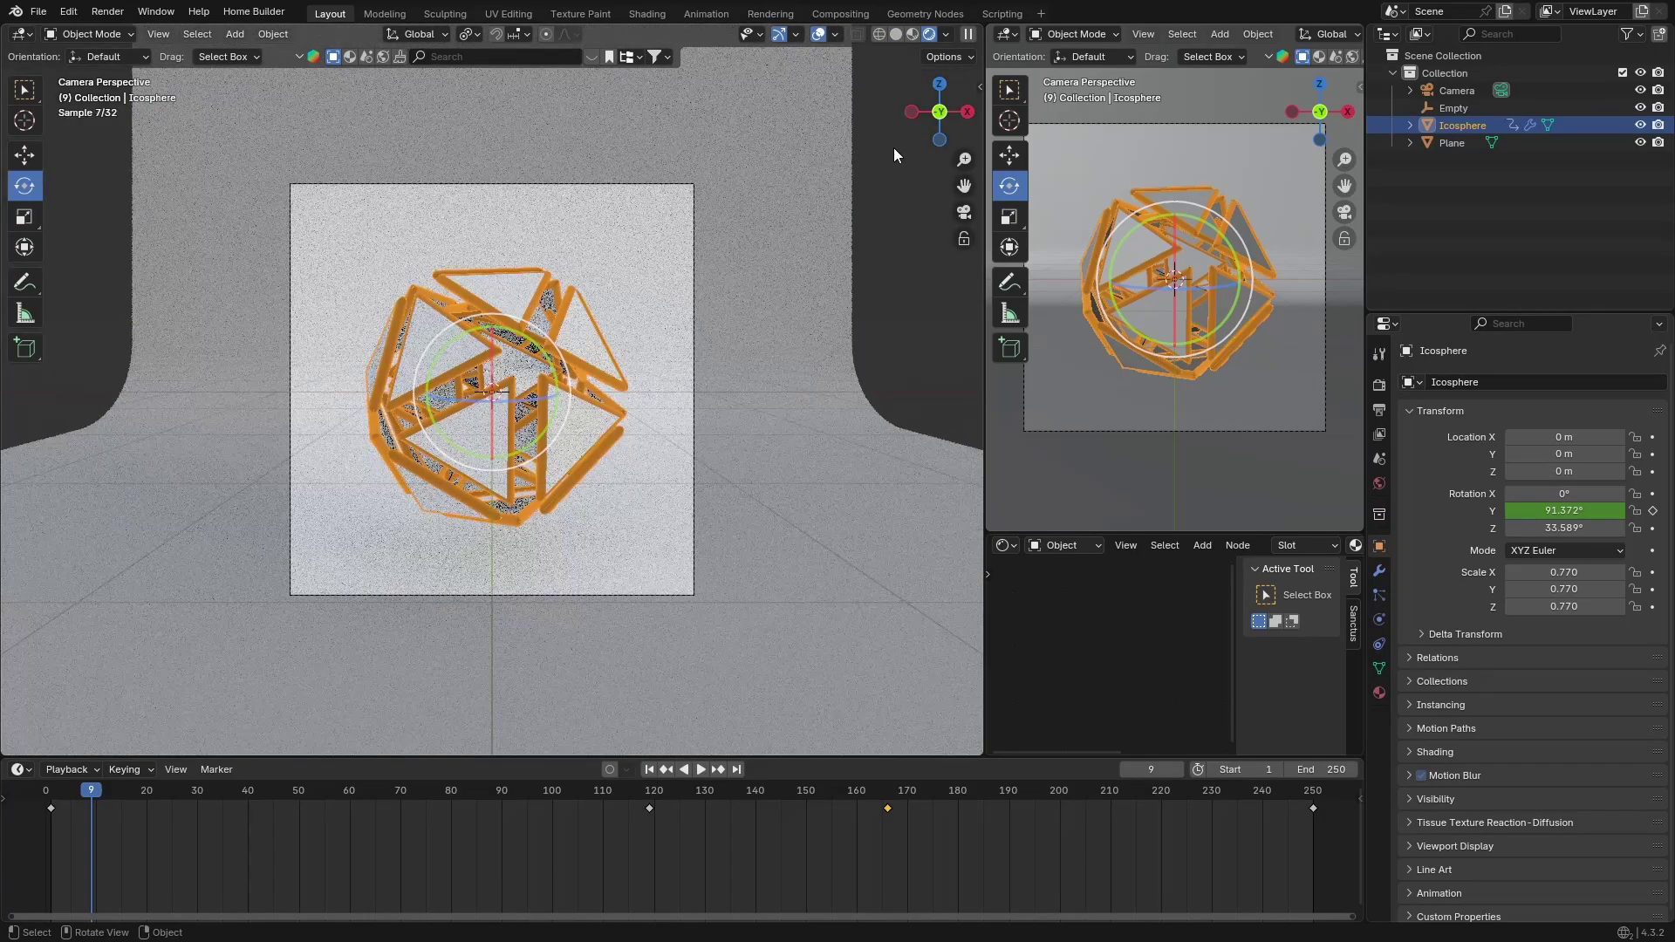
pyautogui.click(815, 35)
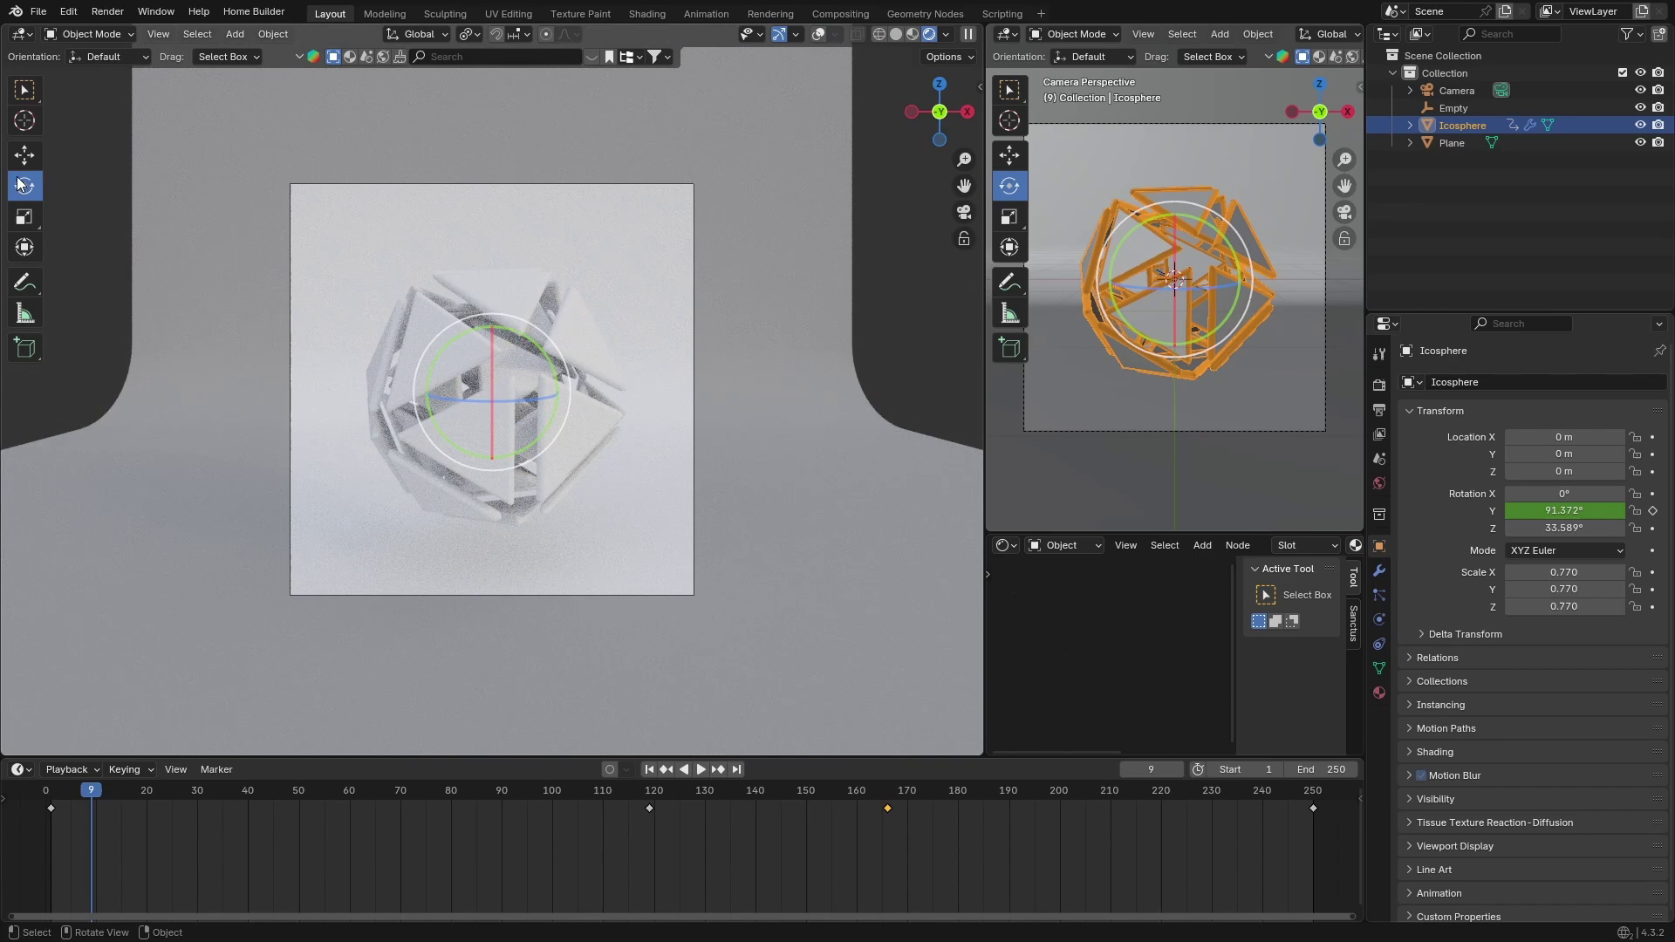
# - Select the curved backdrop plane with the Select Box tool and give it a new material
pyautogui.click(24, 90)
pyautogui.scroll(2, 418, 402)
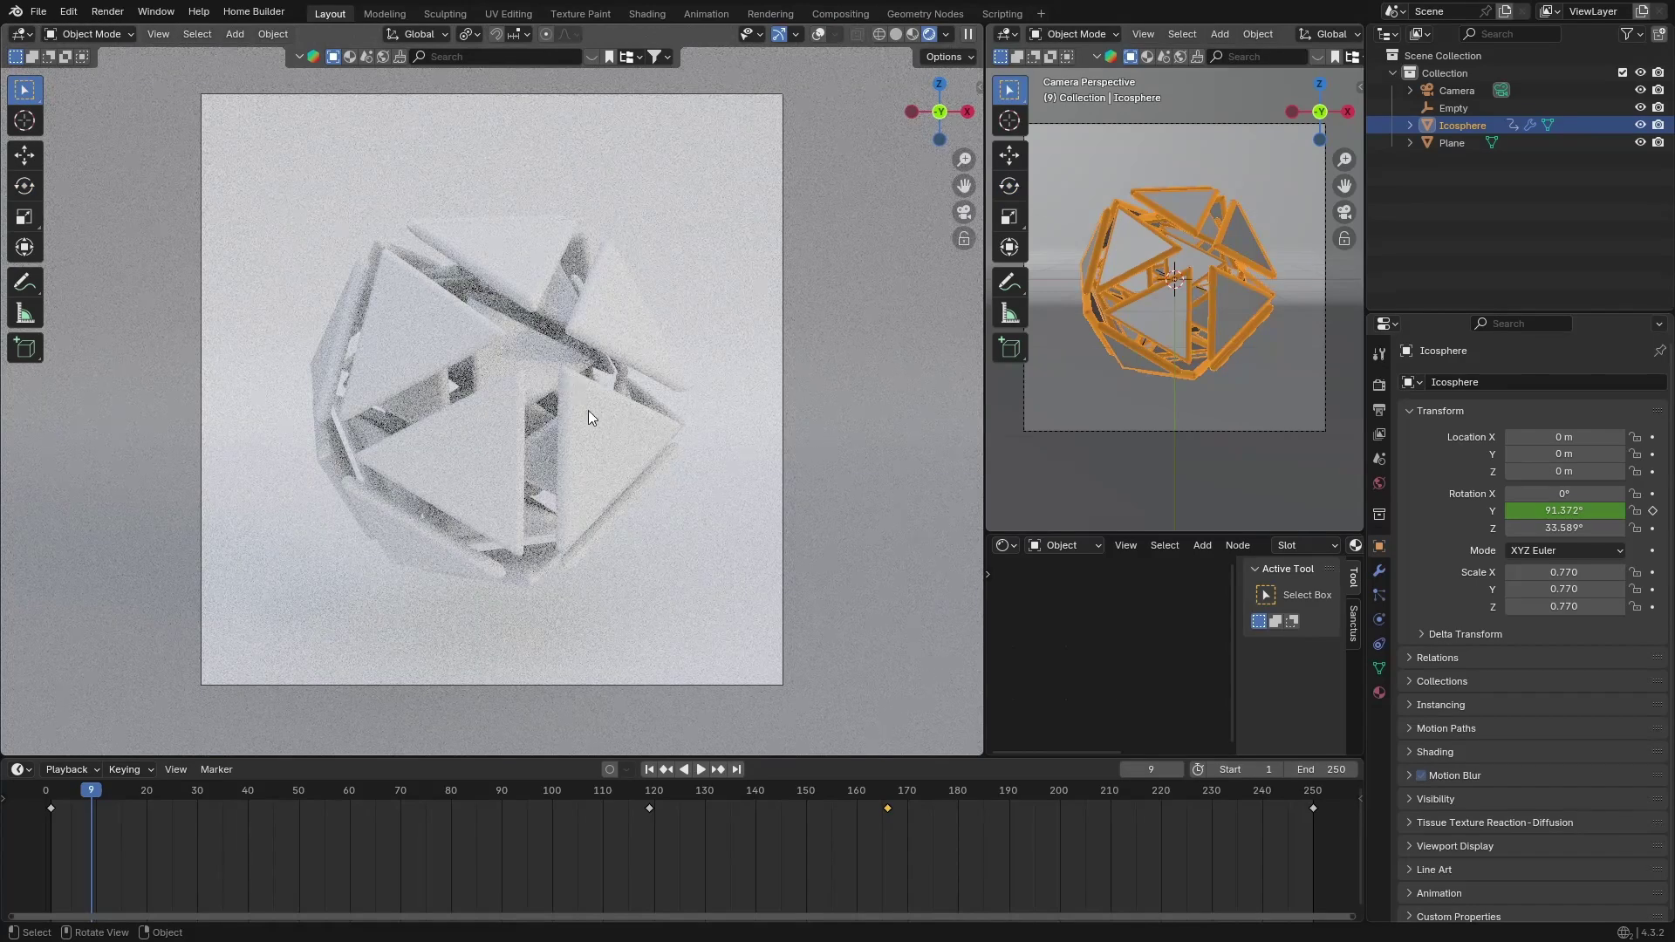
pyautogui.click(860, 236)
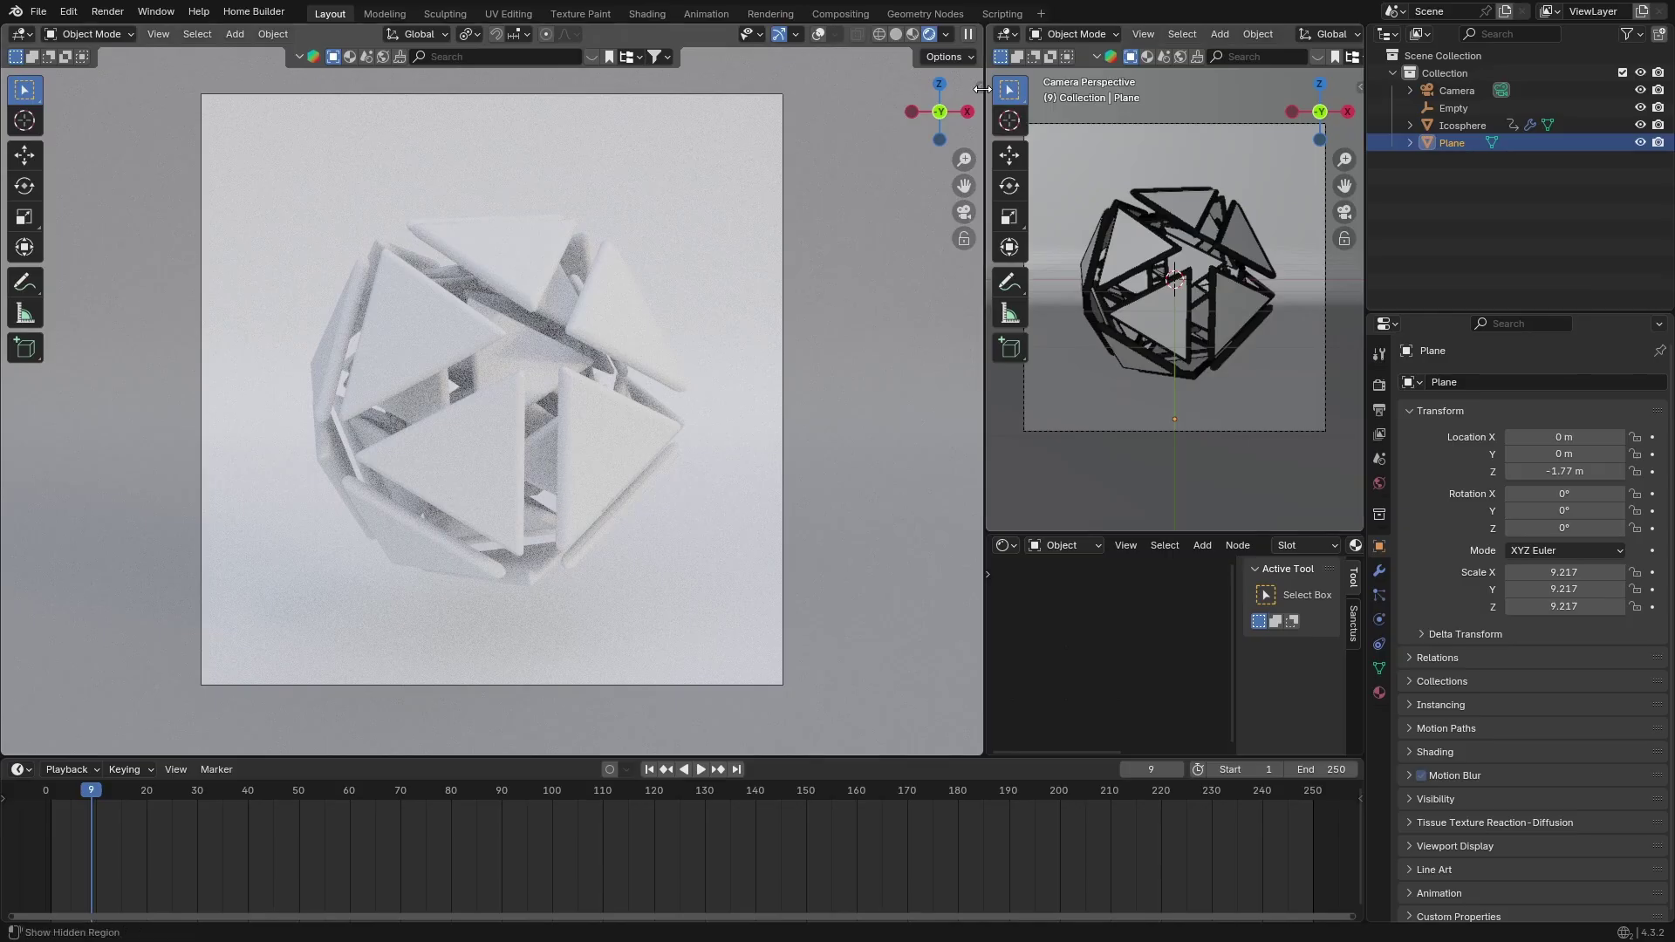
pyautogui.click(1379, 694)
pyautogui.click(1515, 457)
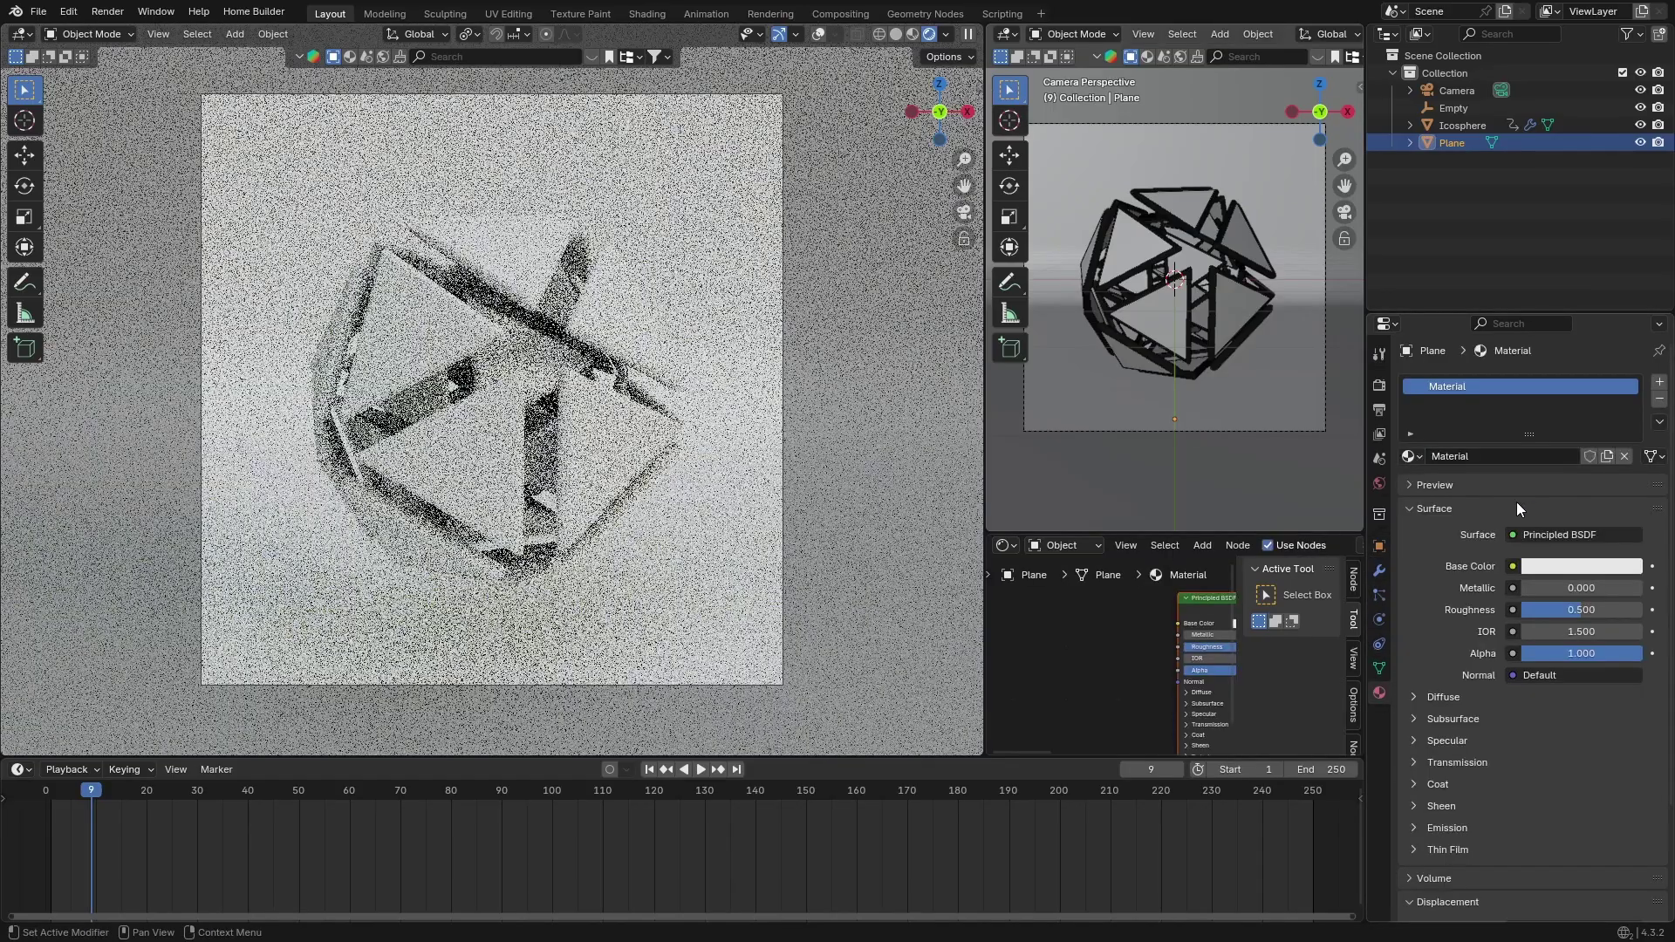
# - Try a pink base colour on the backdrop material, and settle on a light lavender
pyautogui.click(1548, 566)
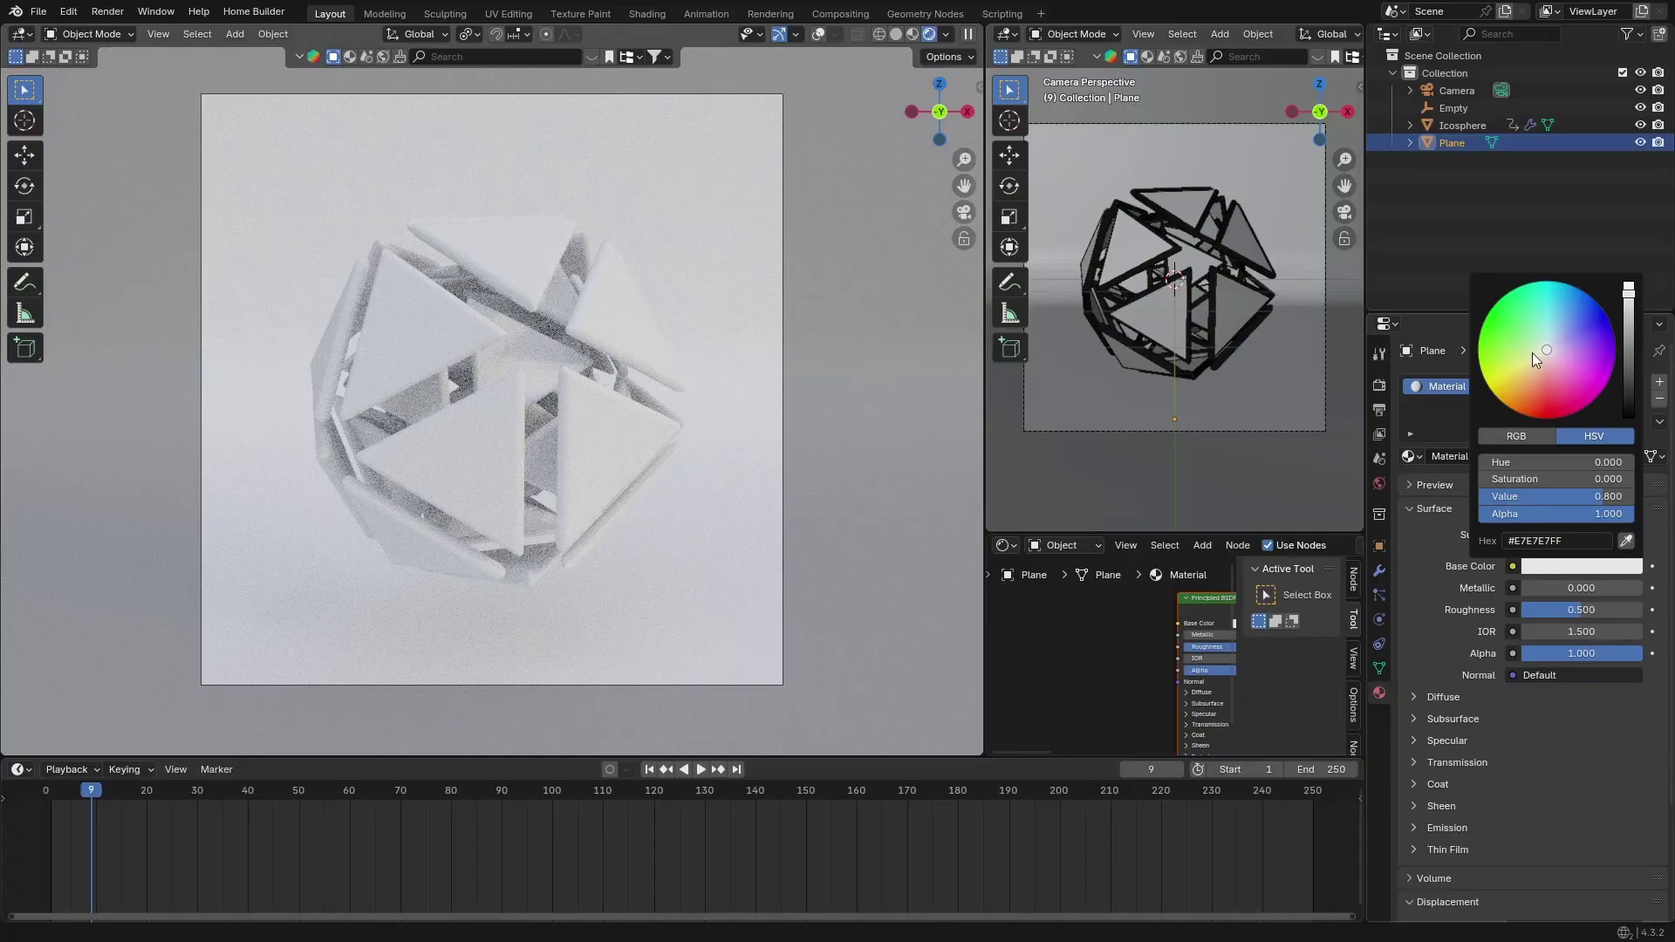
pyautogui.moveTo(1542, 349)
pyautogui.mouseDown()
pyautogui.moveTo(1534, 375)
pyautogui.moveTo(1563, 363)
pyautogui.mouseUp()
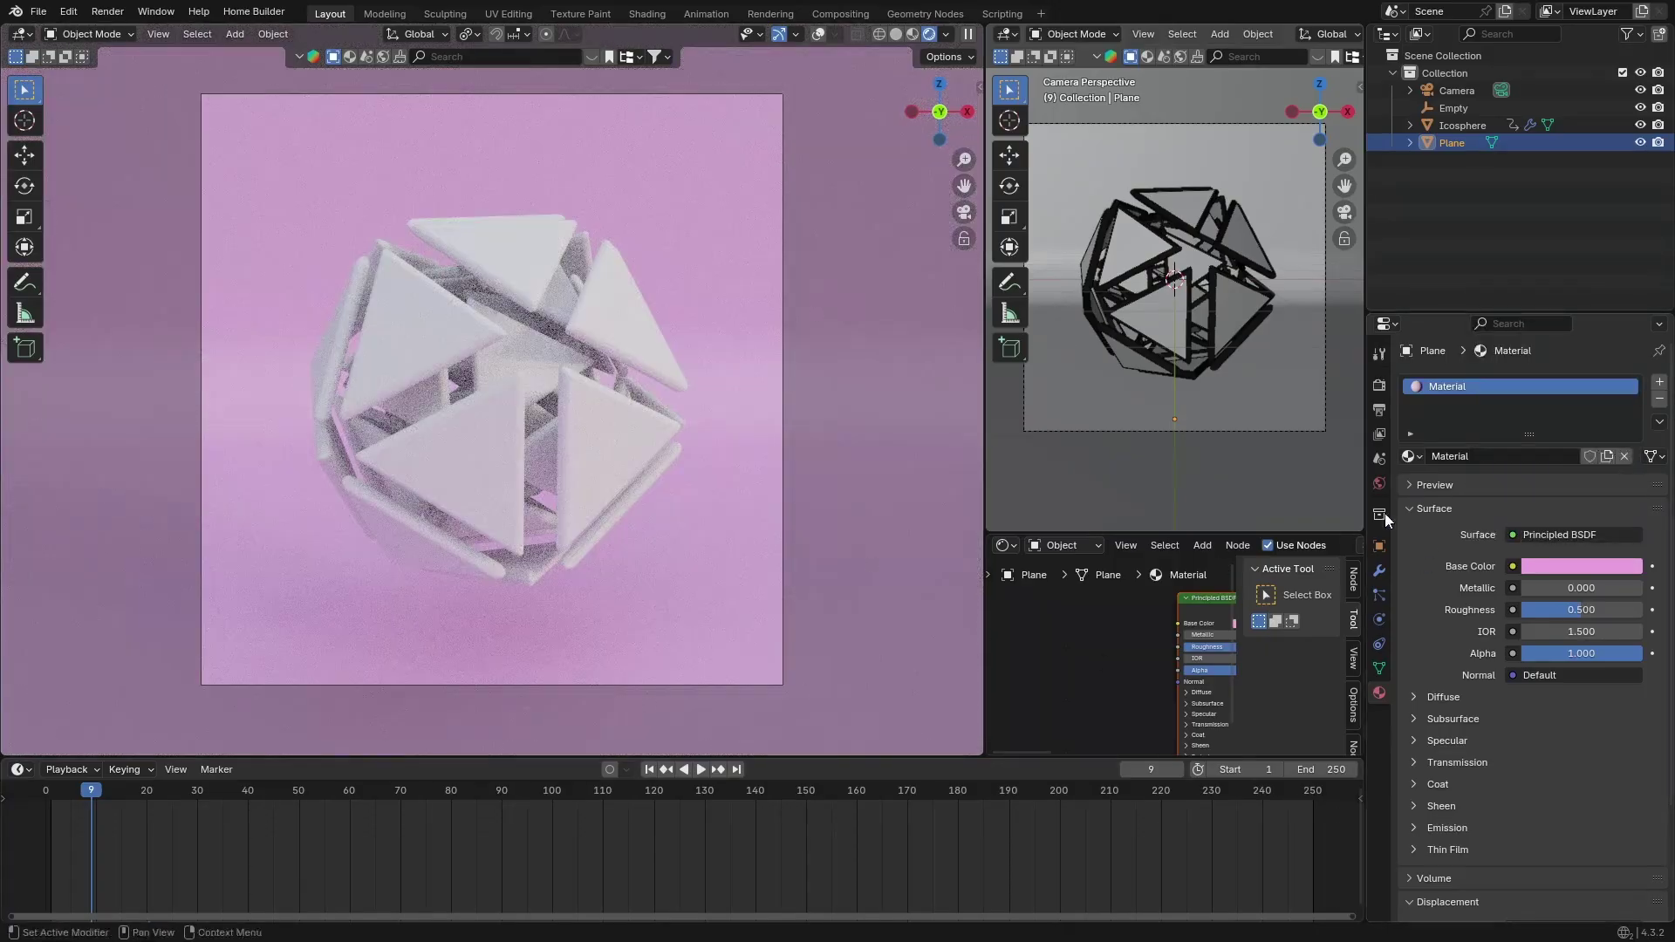
pyautogui.click(1577, 567)
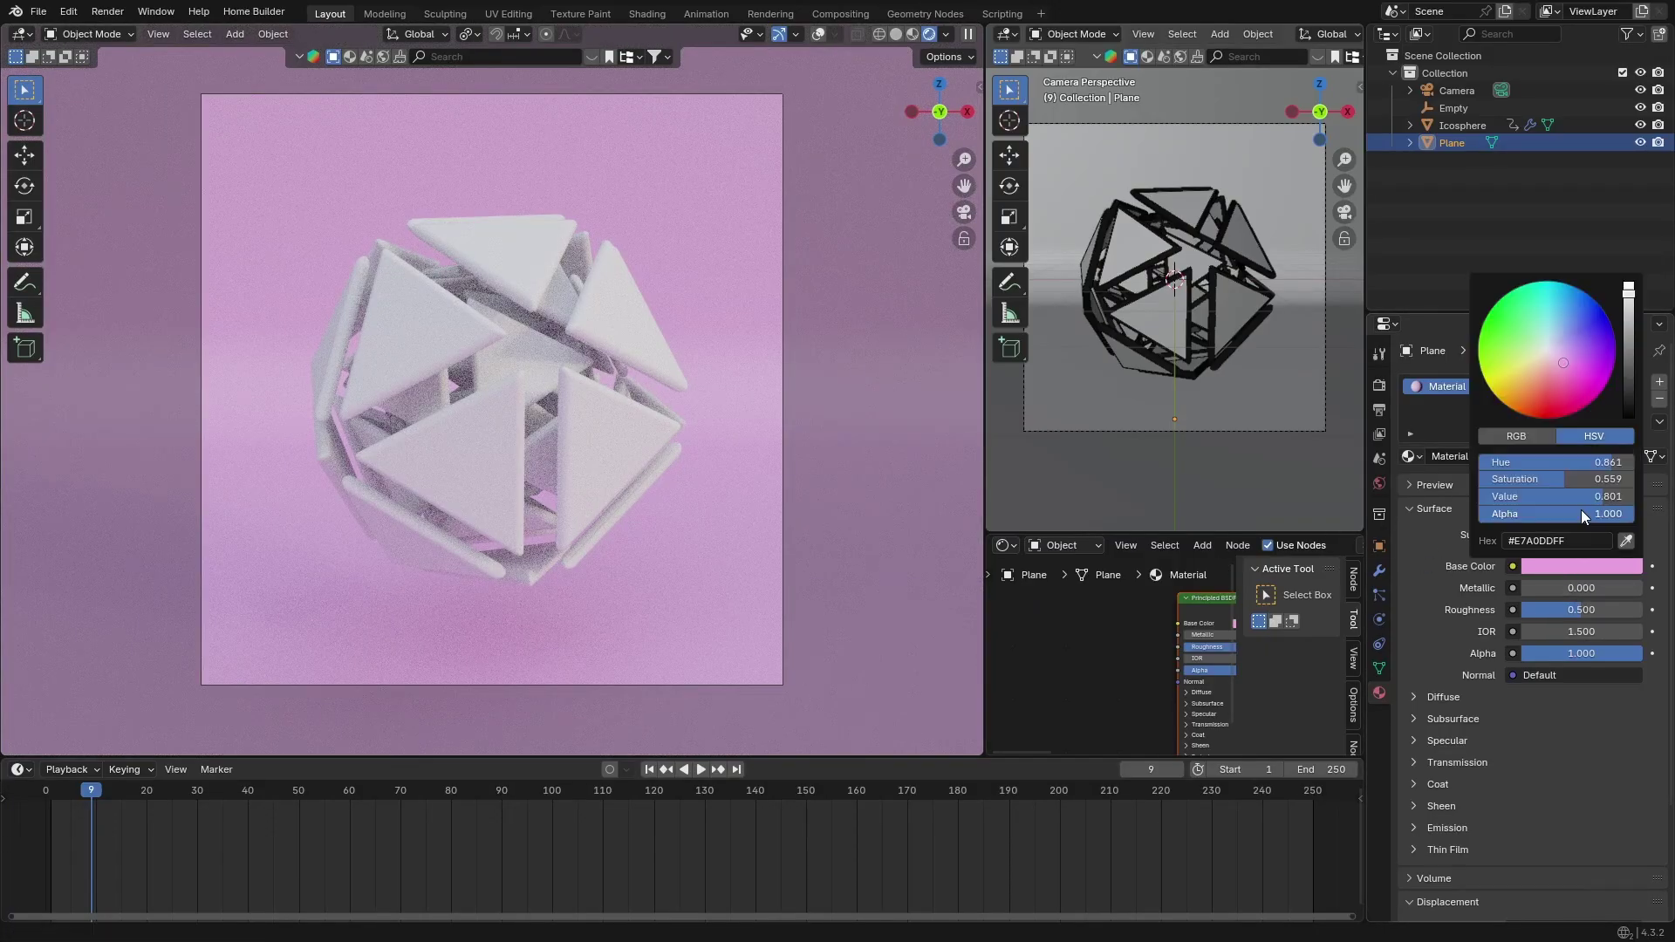
pyautogui.click(1566, 339)
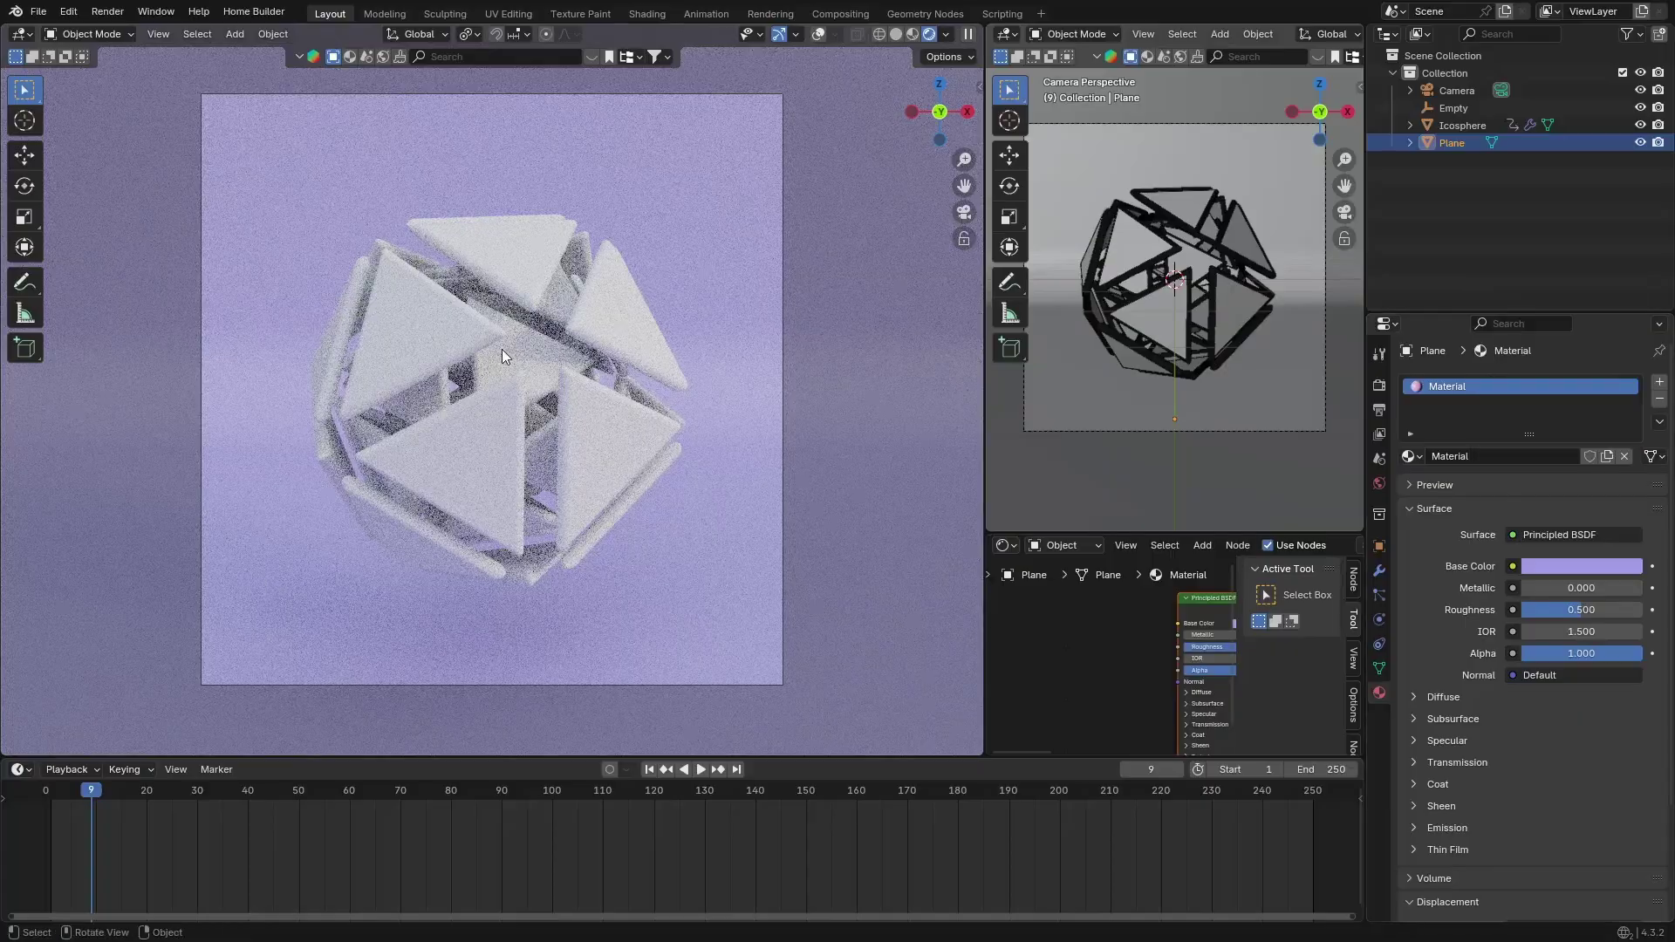
# - Give the icosphere a new material and set its base colour to blue-violet, trying light blue and green along the way
pyautogui.click(508, 272)
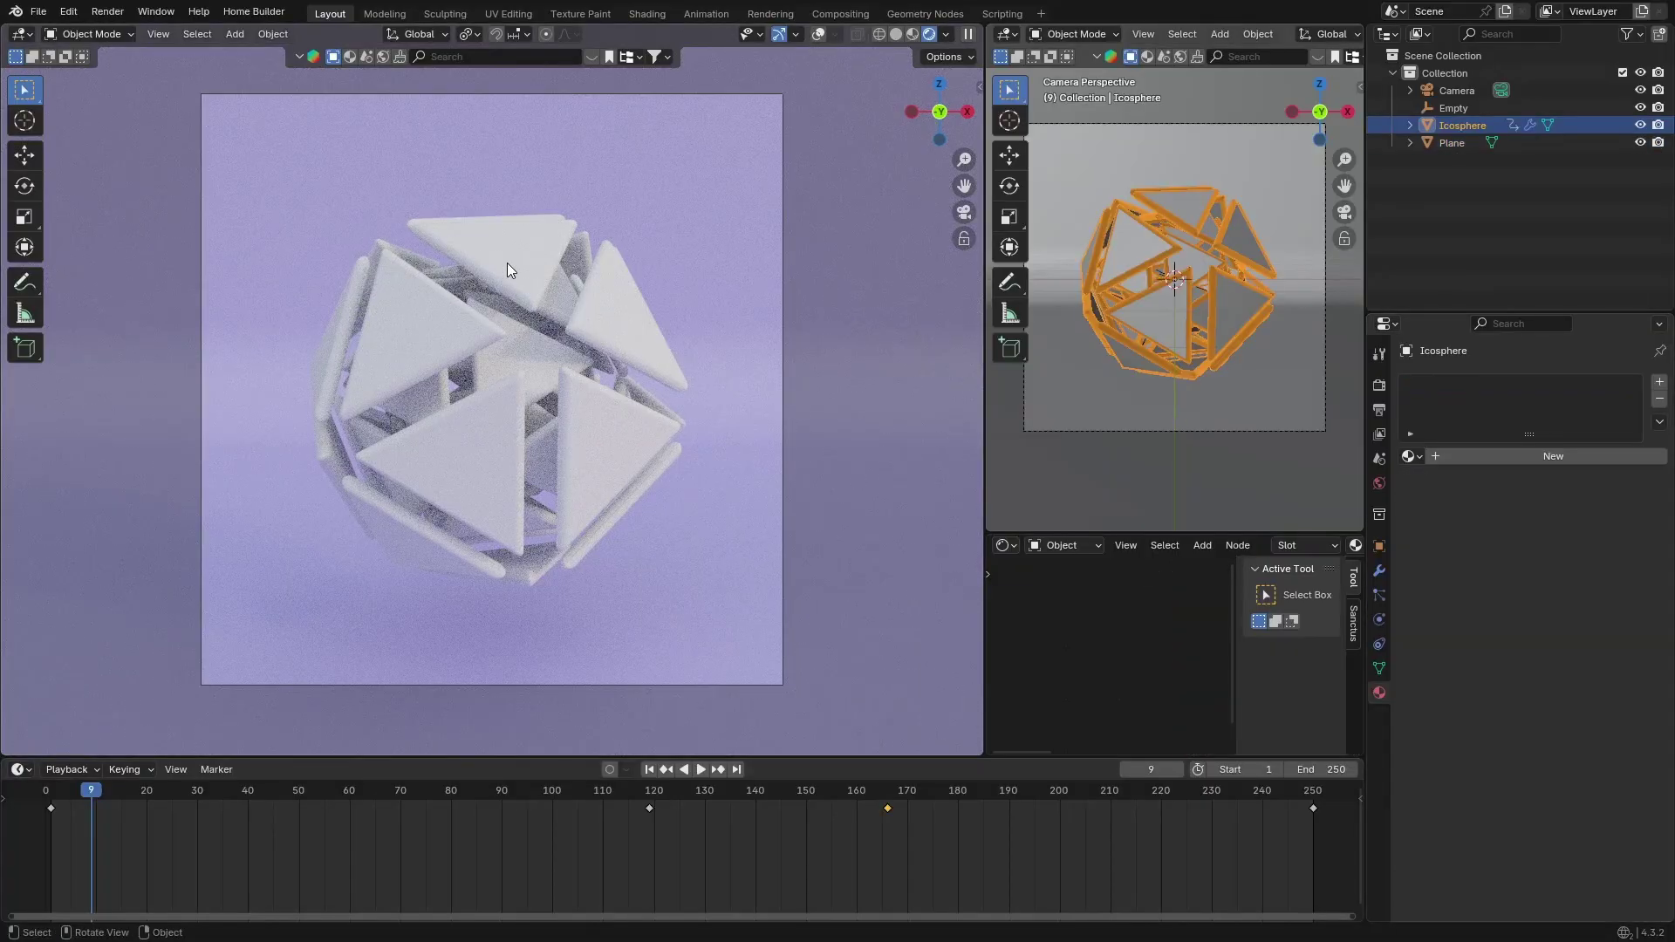
pyautogui.click(1500, 459)
pyautogui.click(1551, 565)
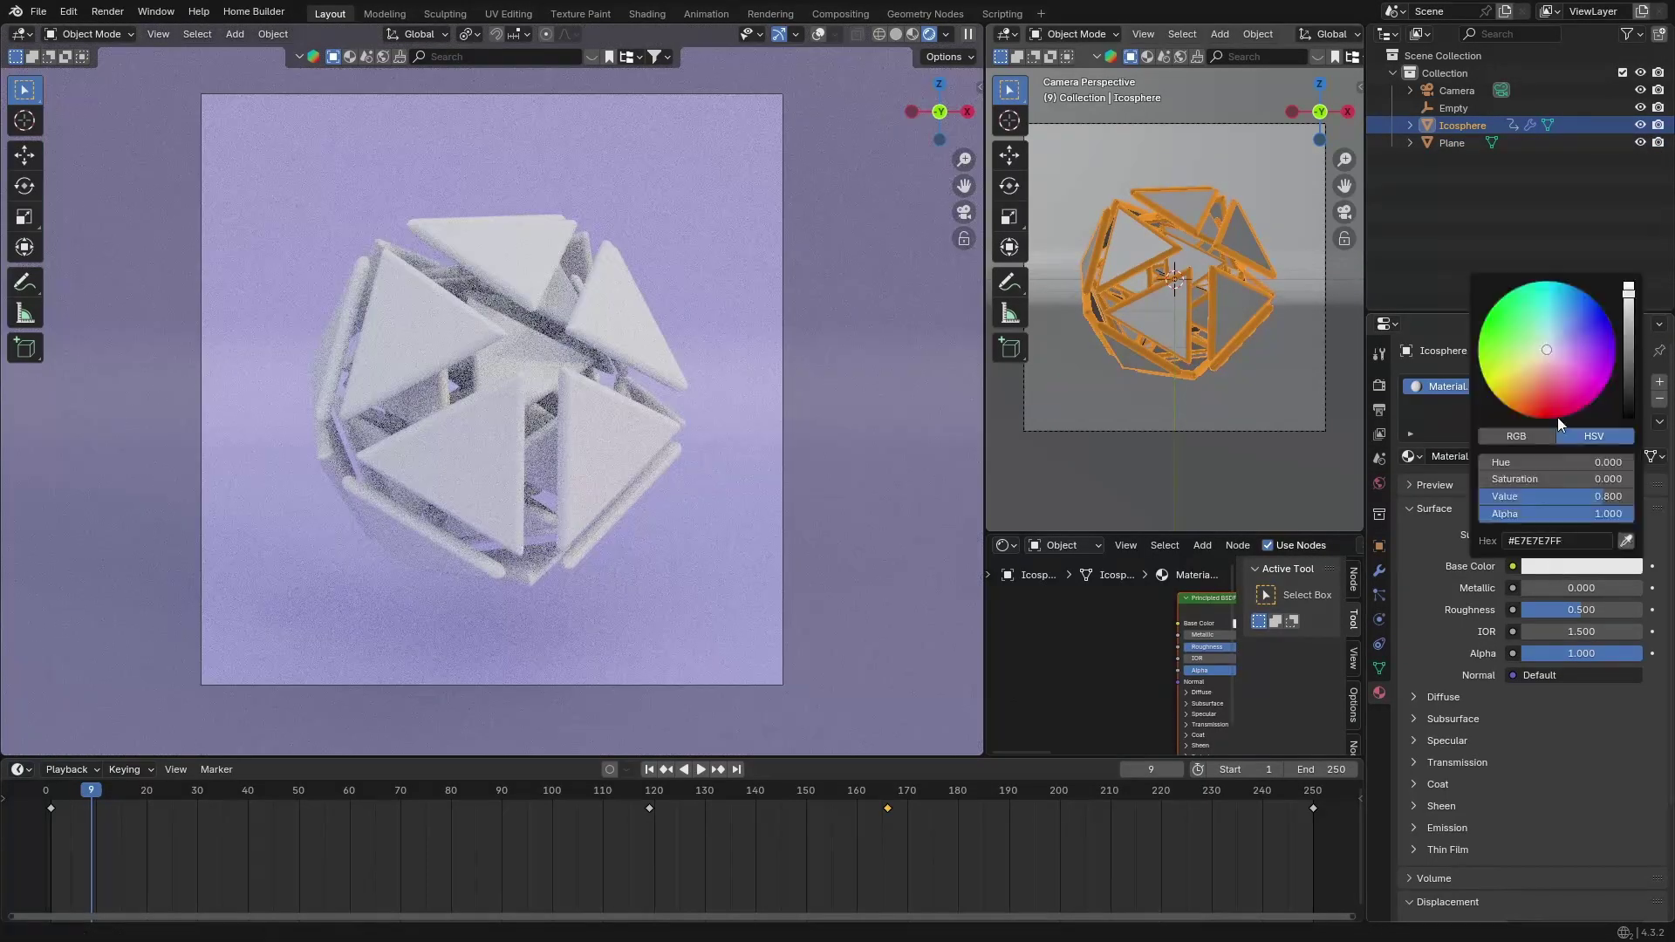
pyautogui.click(1556, 320)
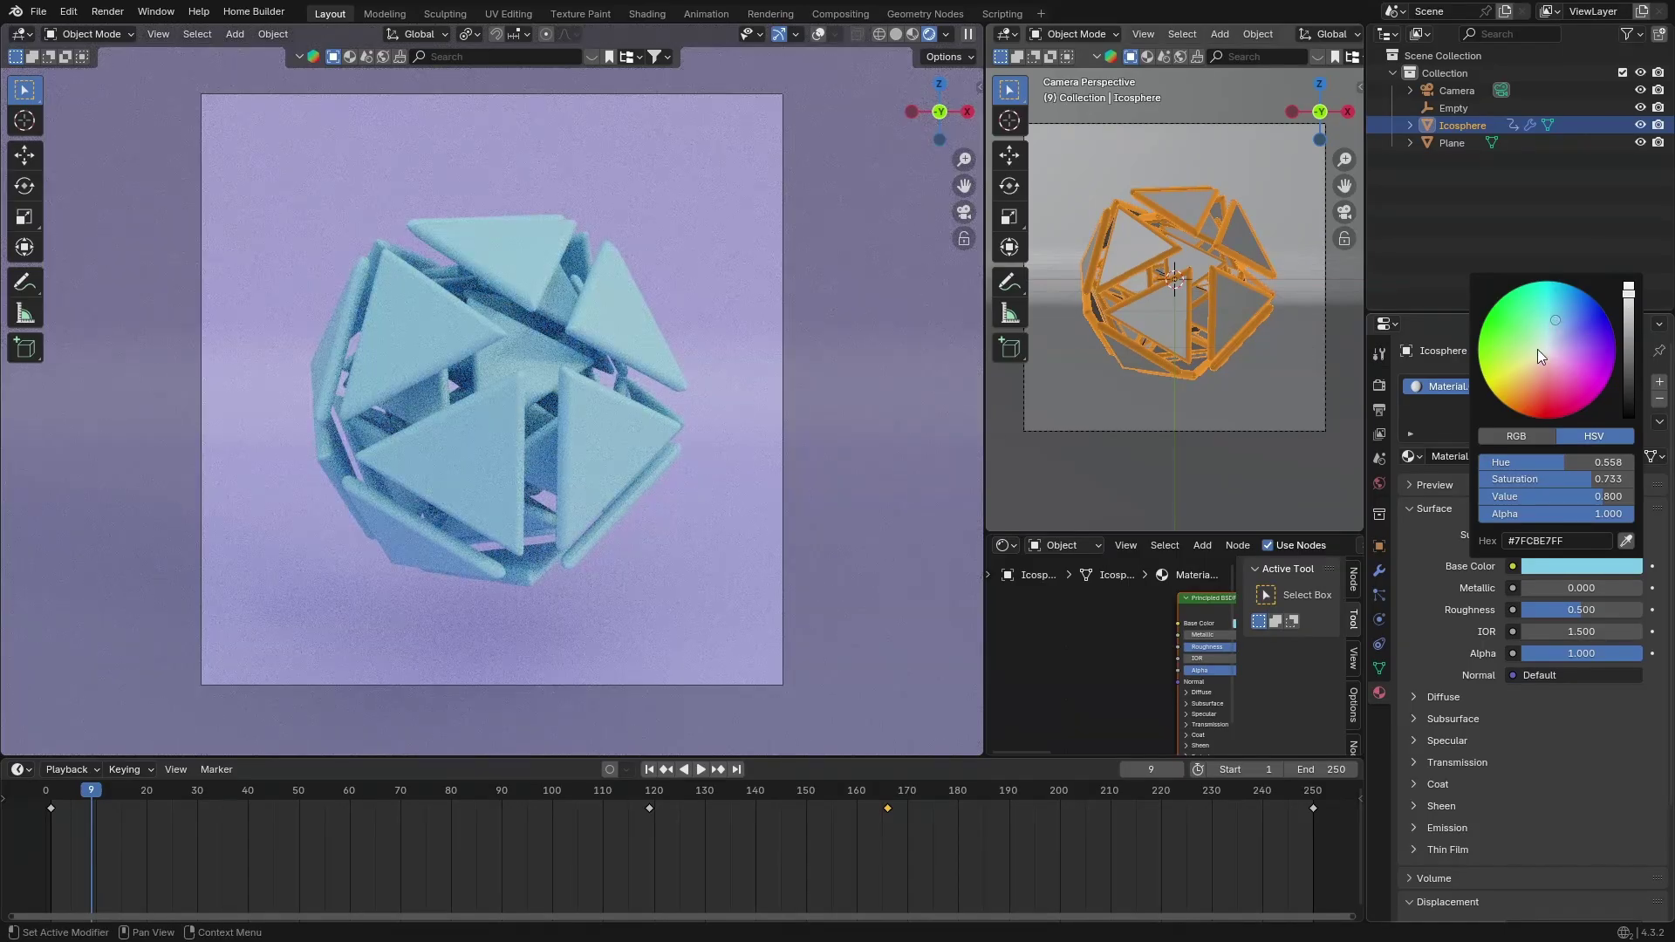
pyautogui.moveTo(1537, 349); pyautogui.dragTo(1512, 348)
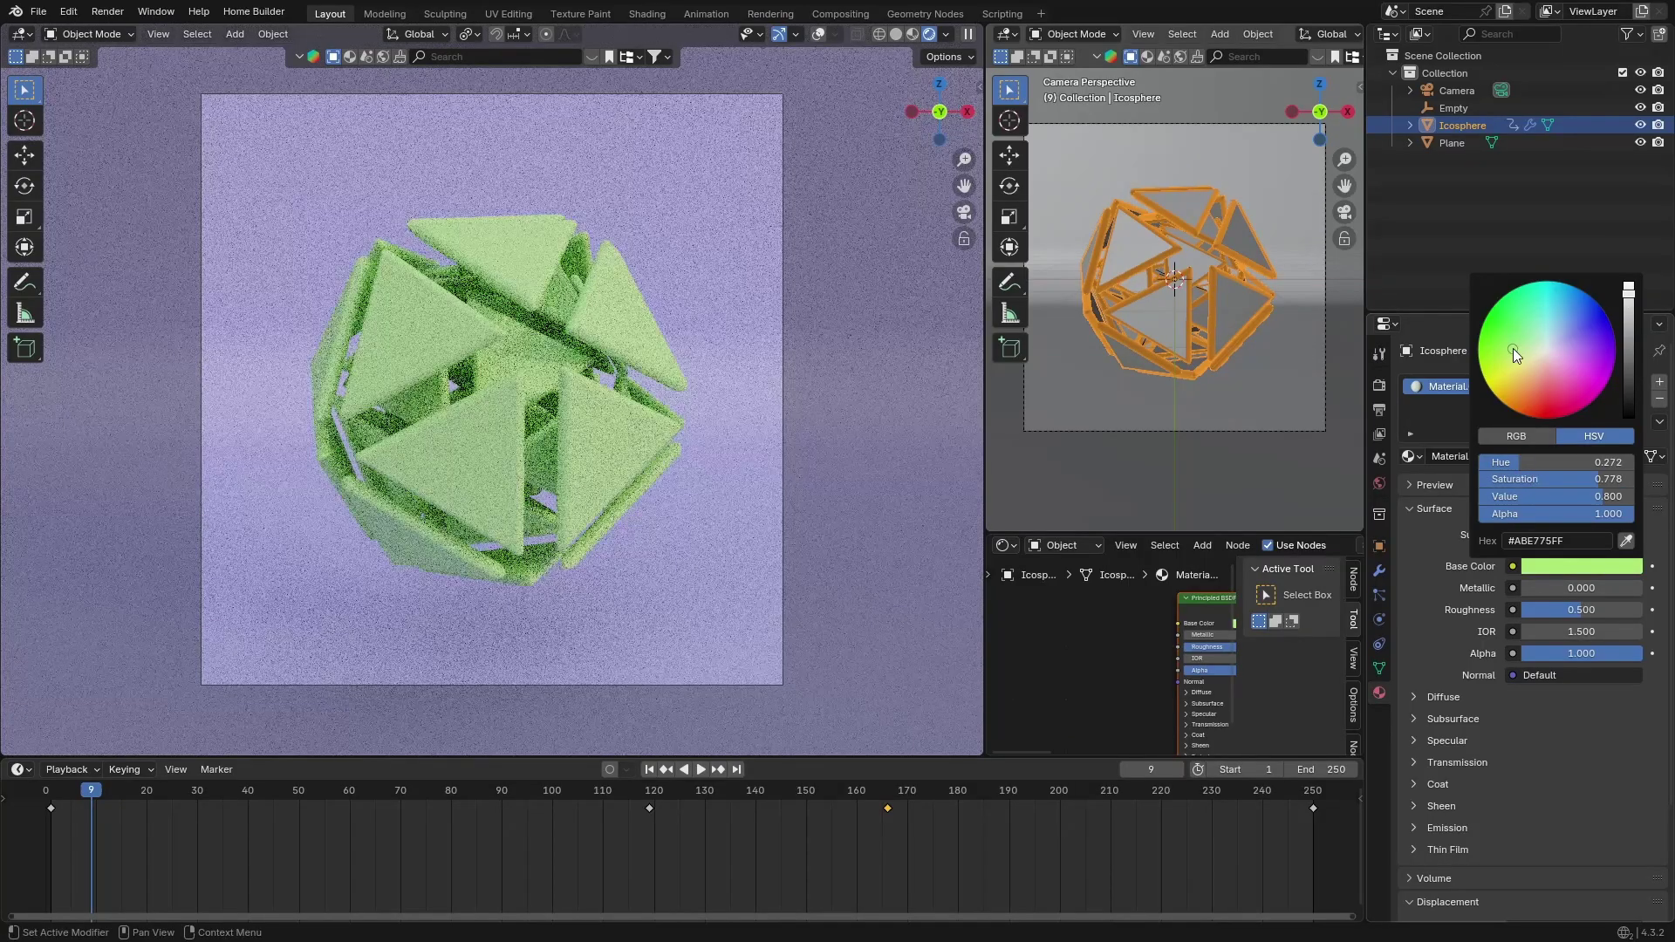
pyautogui.click(1579, 326)
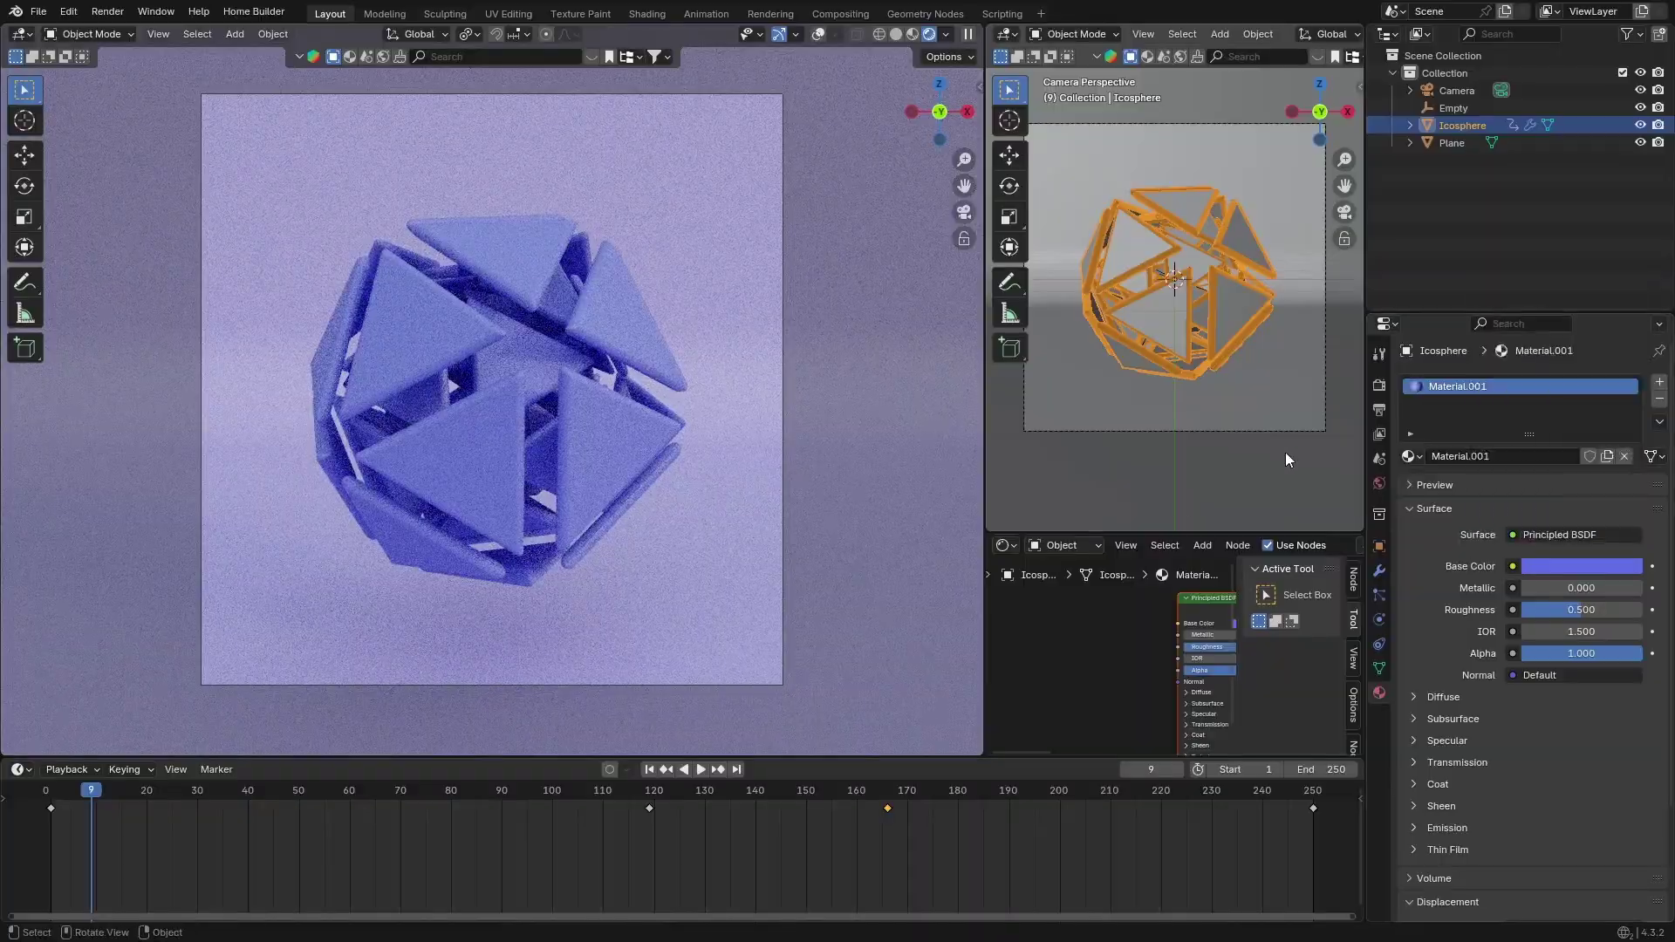
# - Set the icosphere material's Metallic to 1.000 and its Roughness to 0.307
pyautogui.moveTo(1556, 594); pyautogui.dragTo(1662, 594)
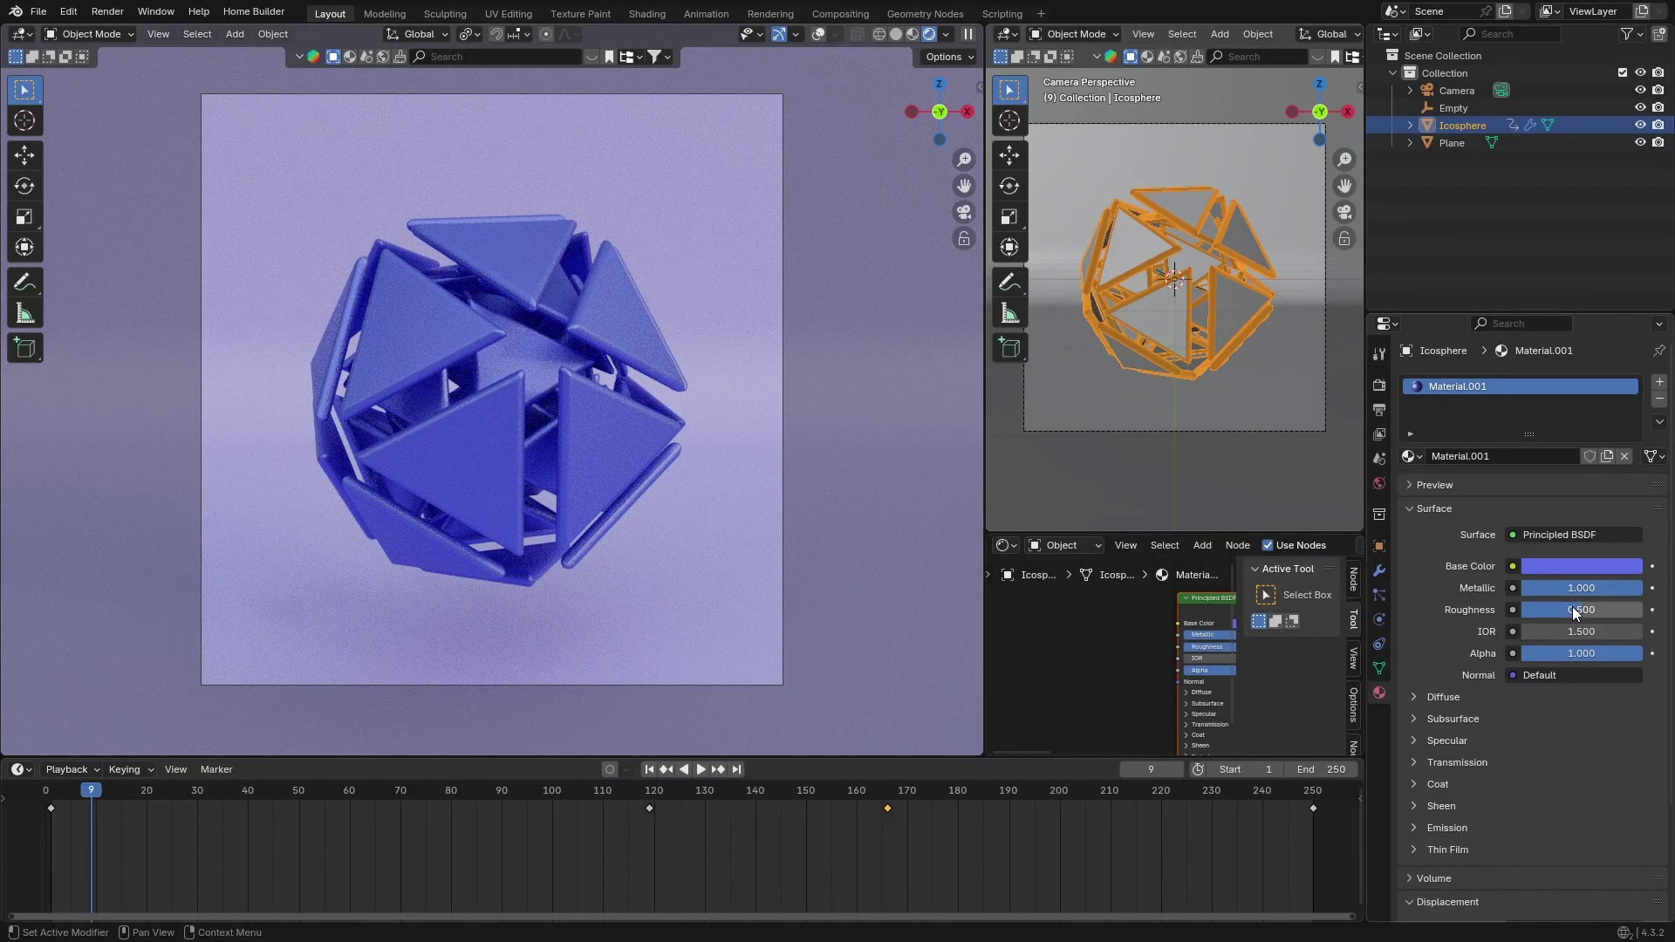
pyautogui.moveTo(1572, 607); pyautogui.dragTo(1548, 608)
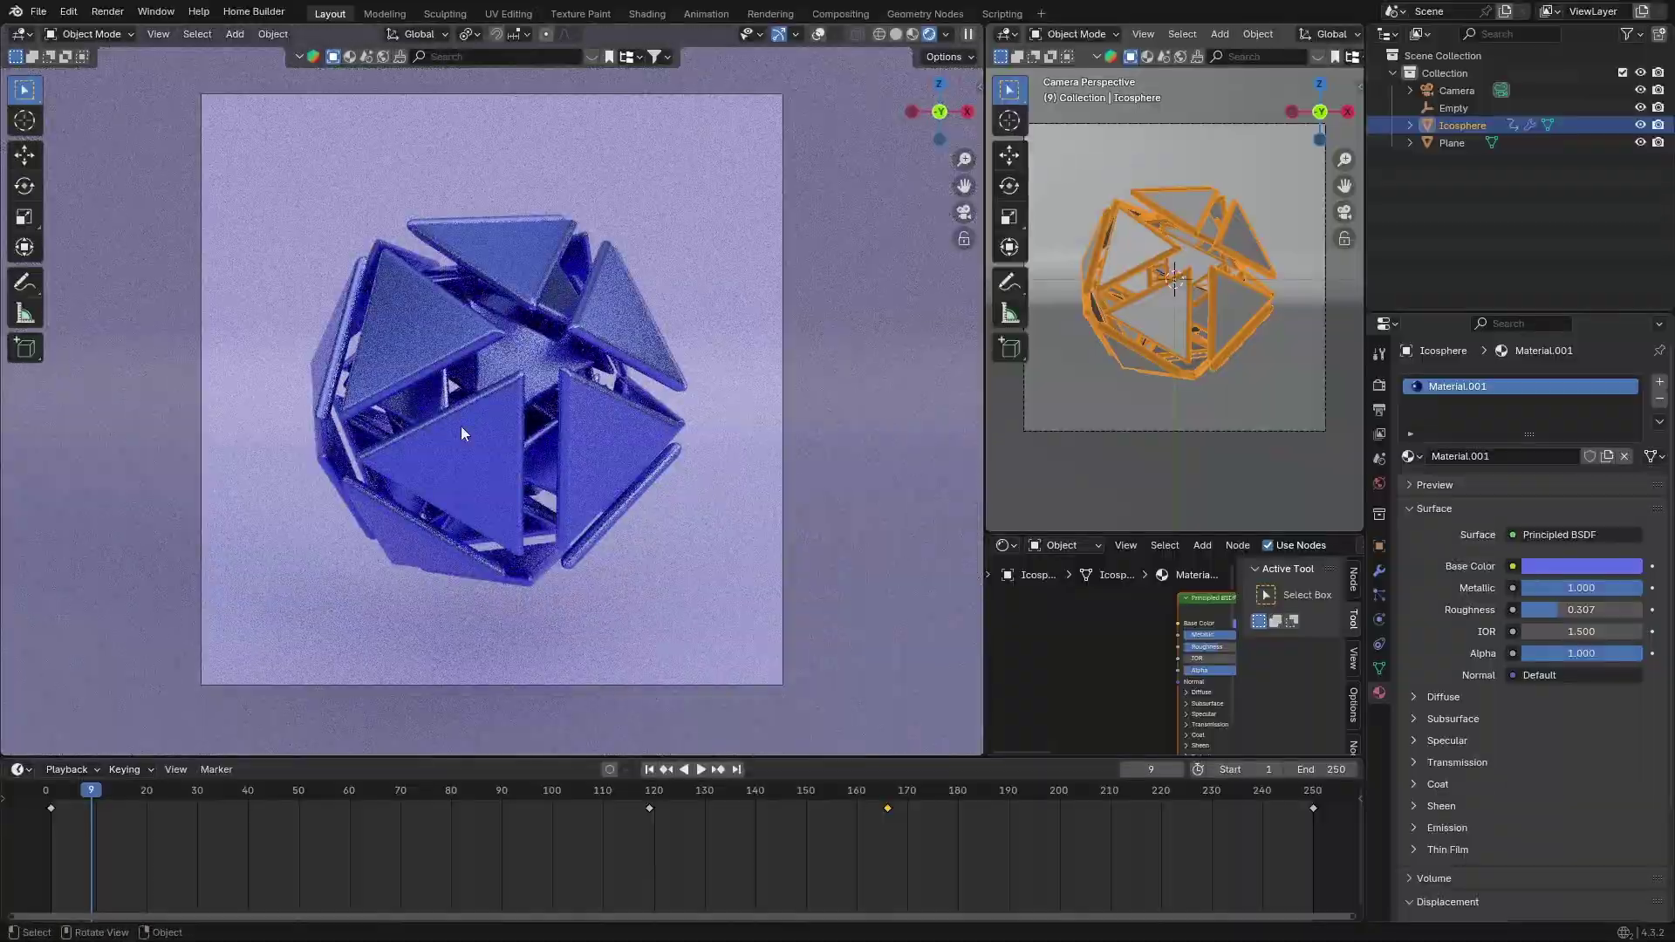
# - Play the animation in the rendered viewport and scrub back to frame 75 to examine the shaded icosphere
pyautogui.press('space')
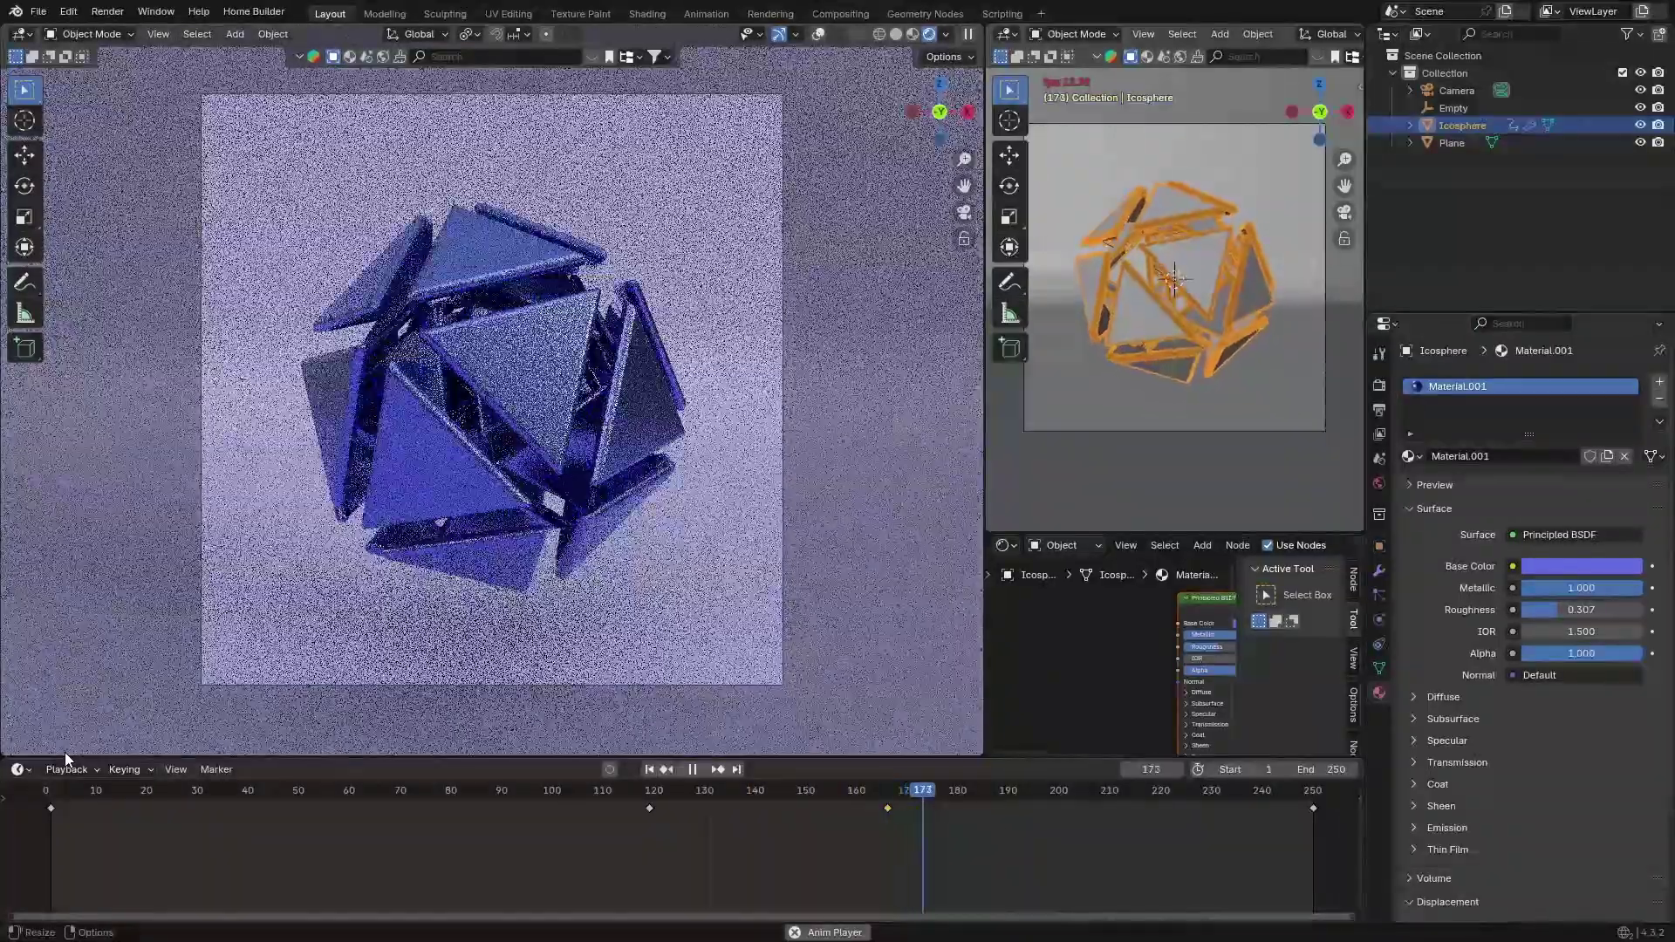
pyautogui.press('space')
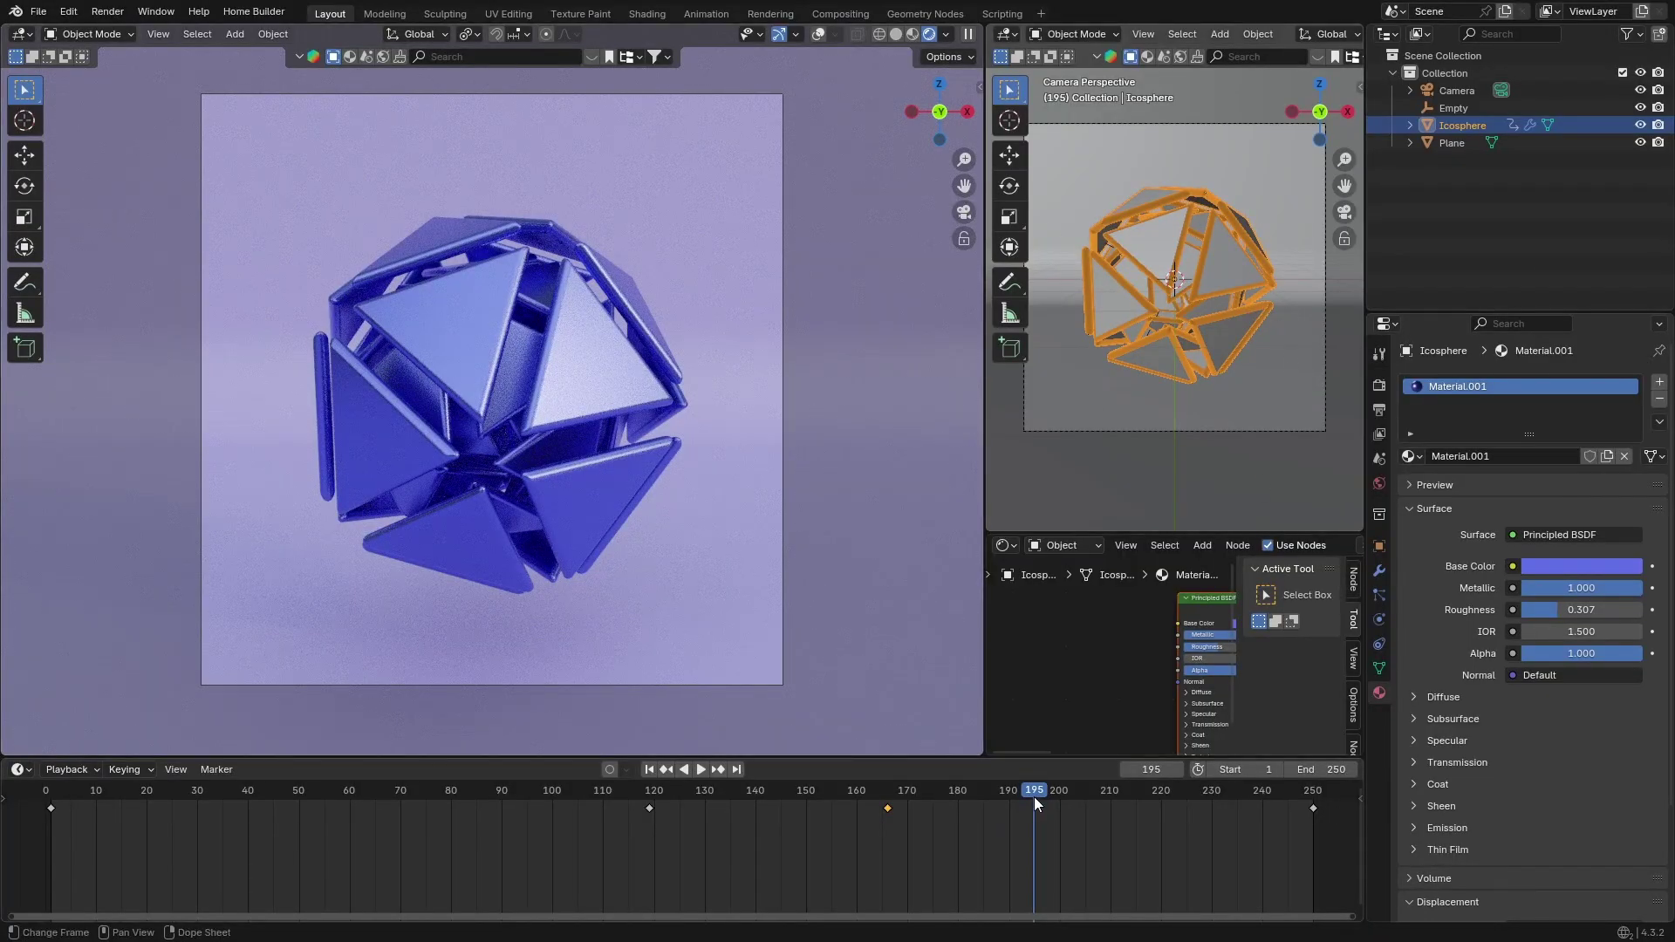
pyautogui.moveTo(1034, 797); pyautogui.dragTo(426, 794)
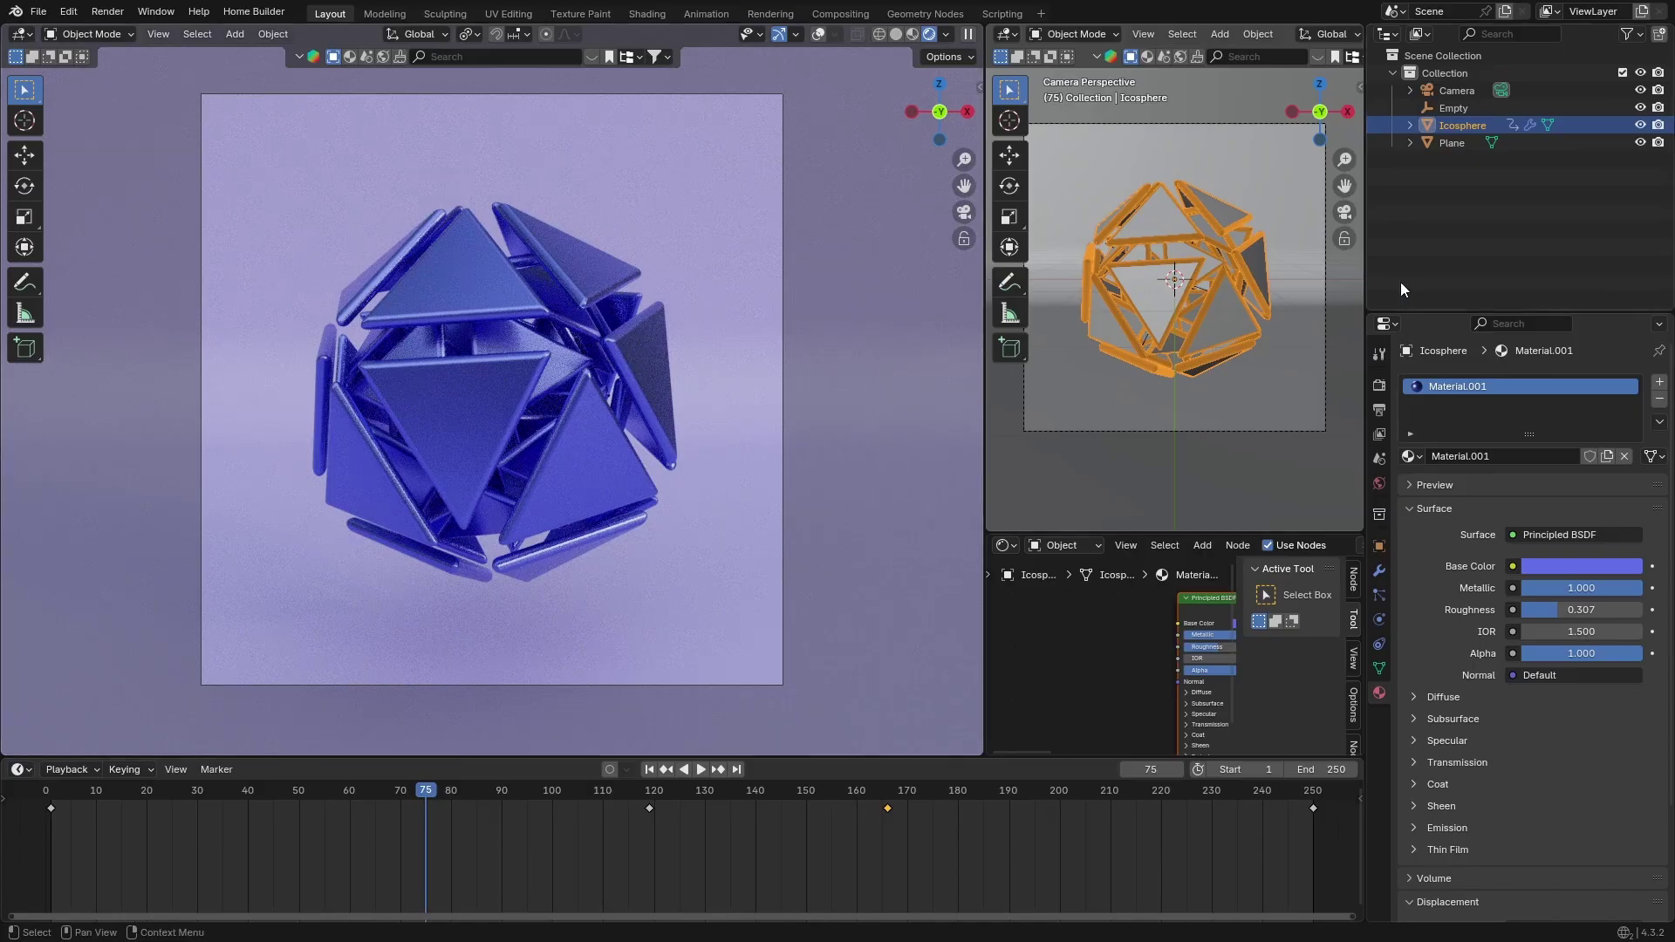
# - Set the render output resolution to 1920 × 1080 px
pyautogui.click(1378, 410)
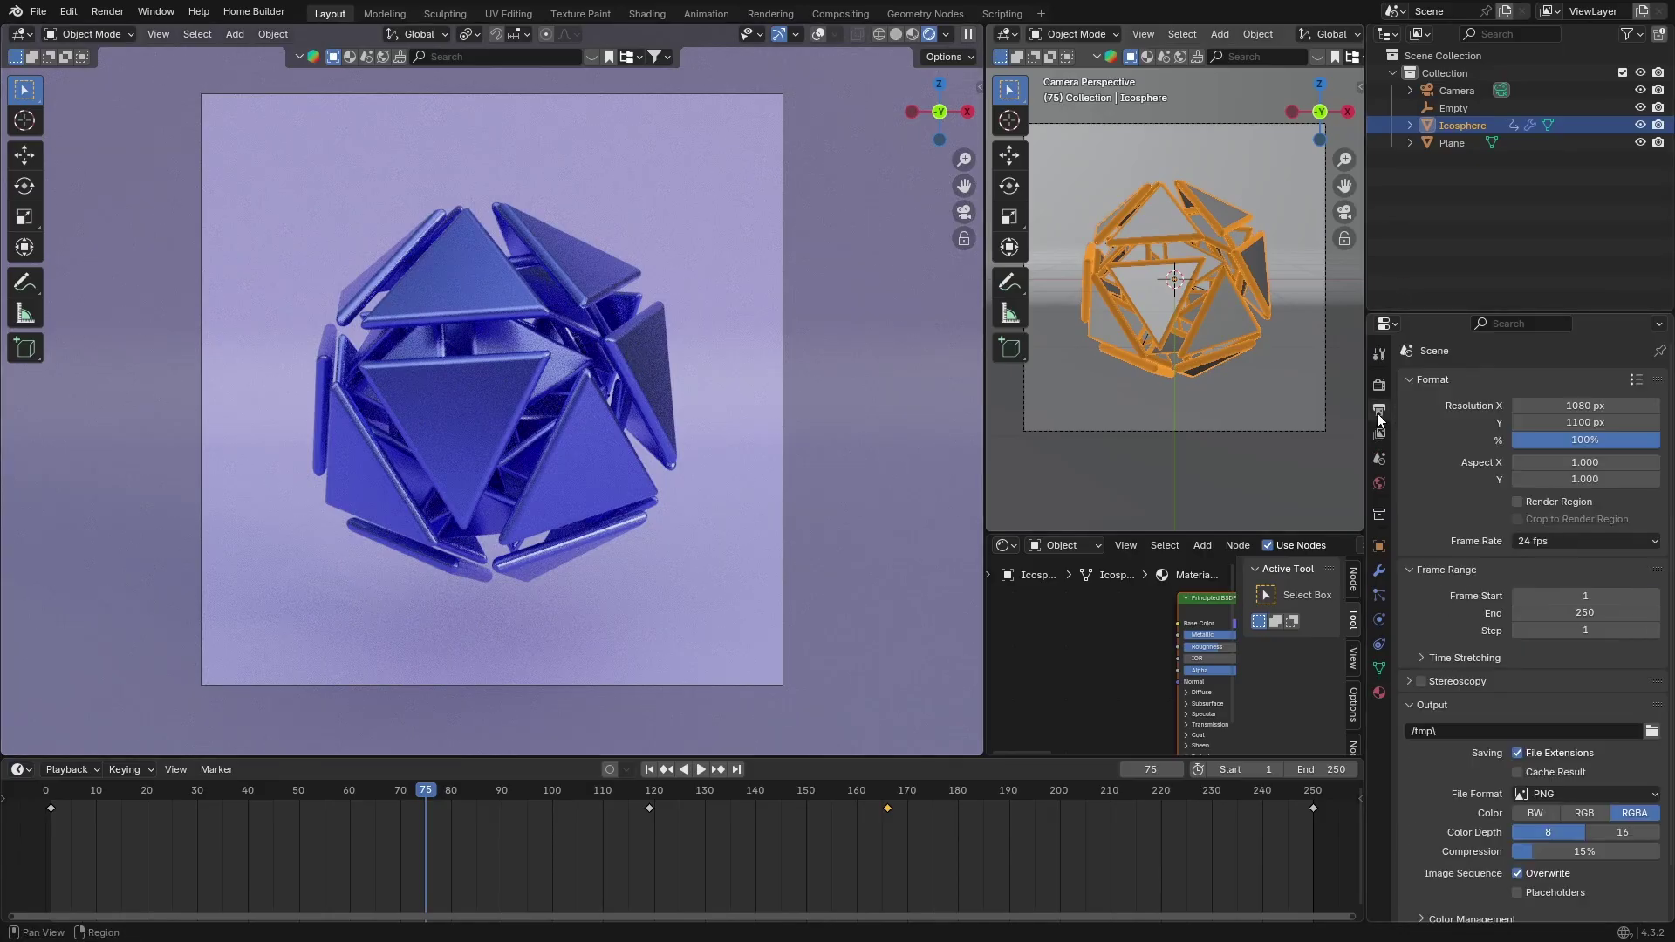
pyautogui.click(1606, 405)
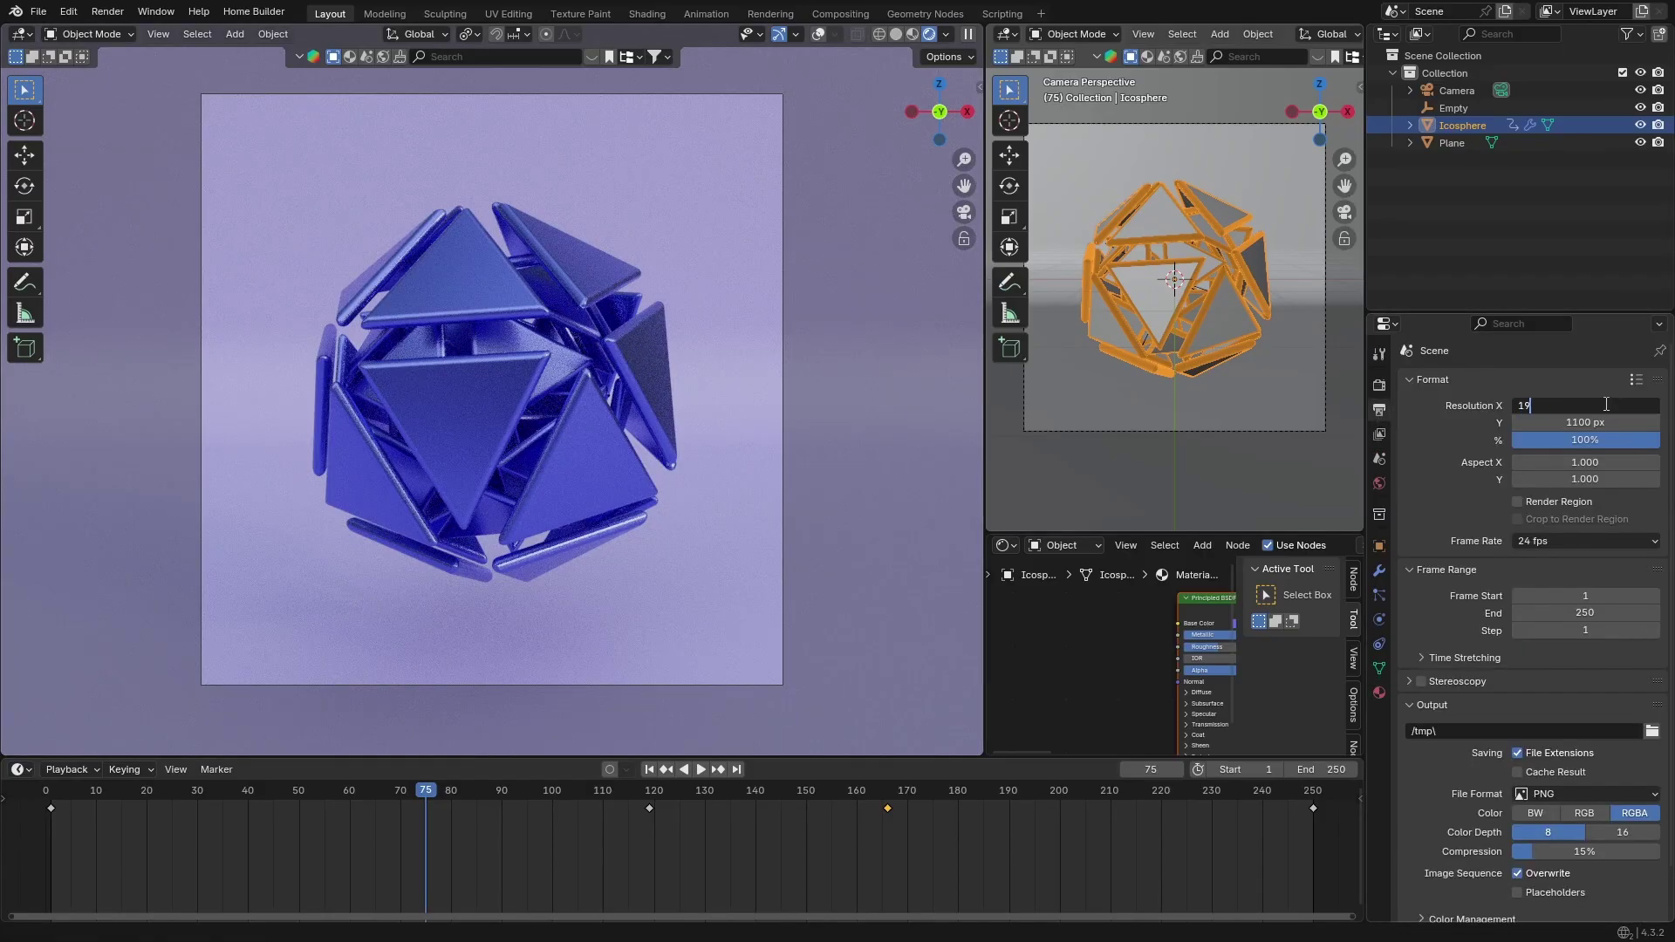
pyautogui.press('Return')
pyautogui.click(1596, 421)
pyautogui.press('BackSpace')
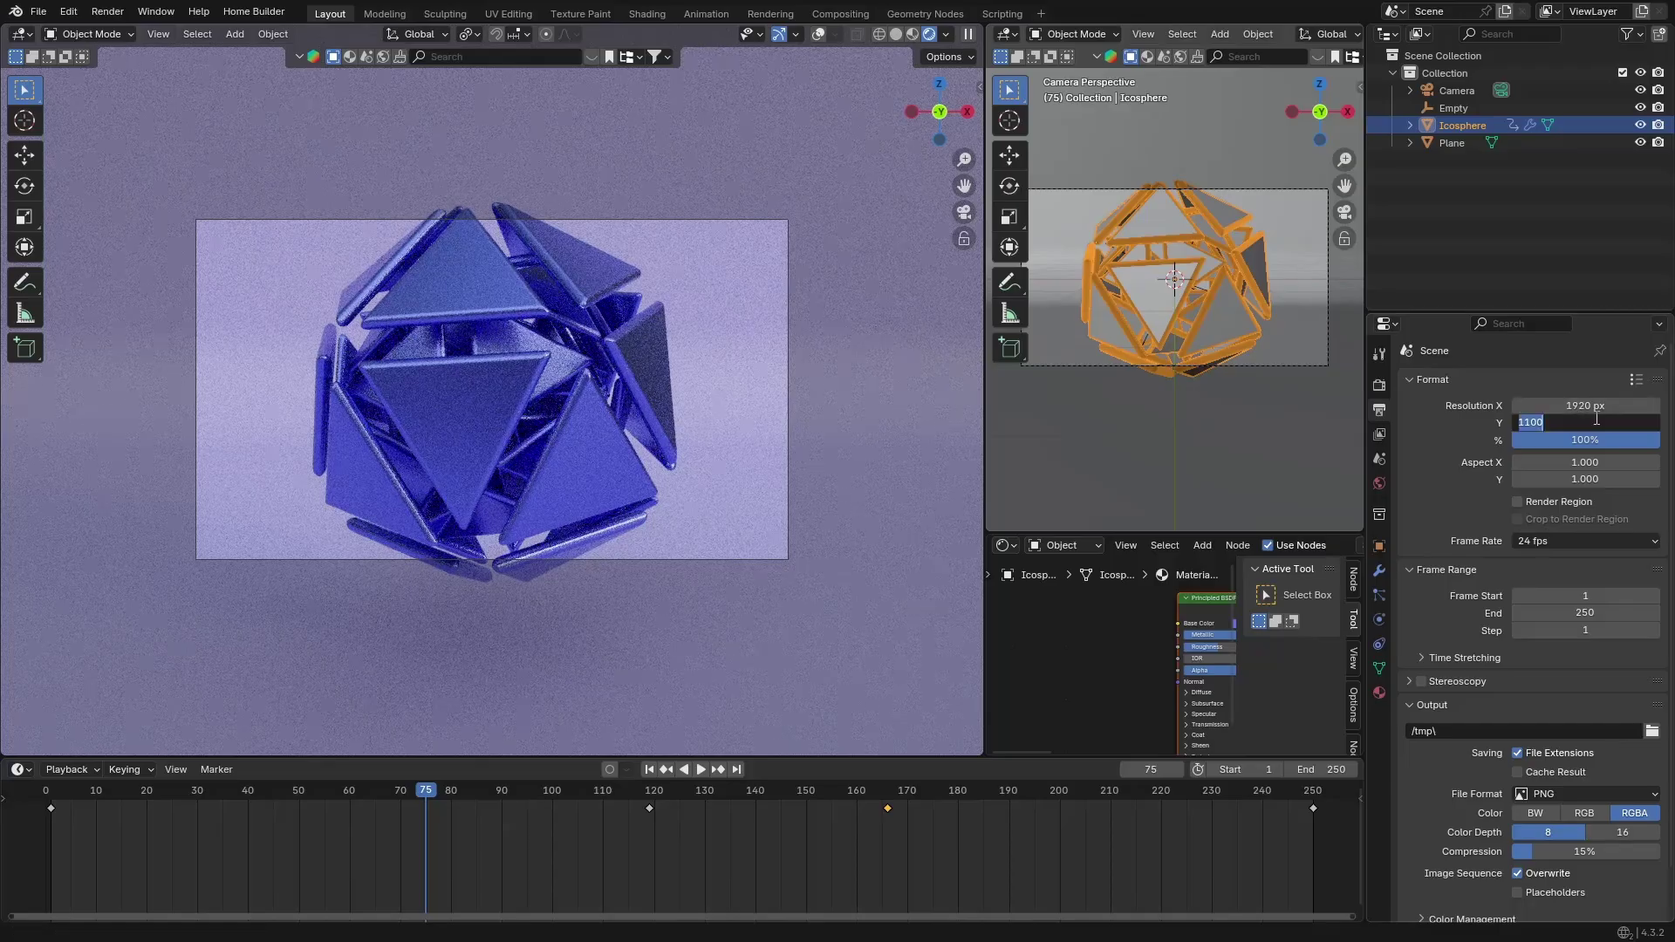
pyautogui.press('Return')
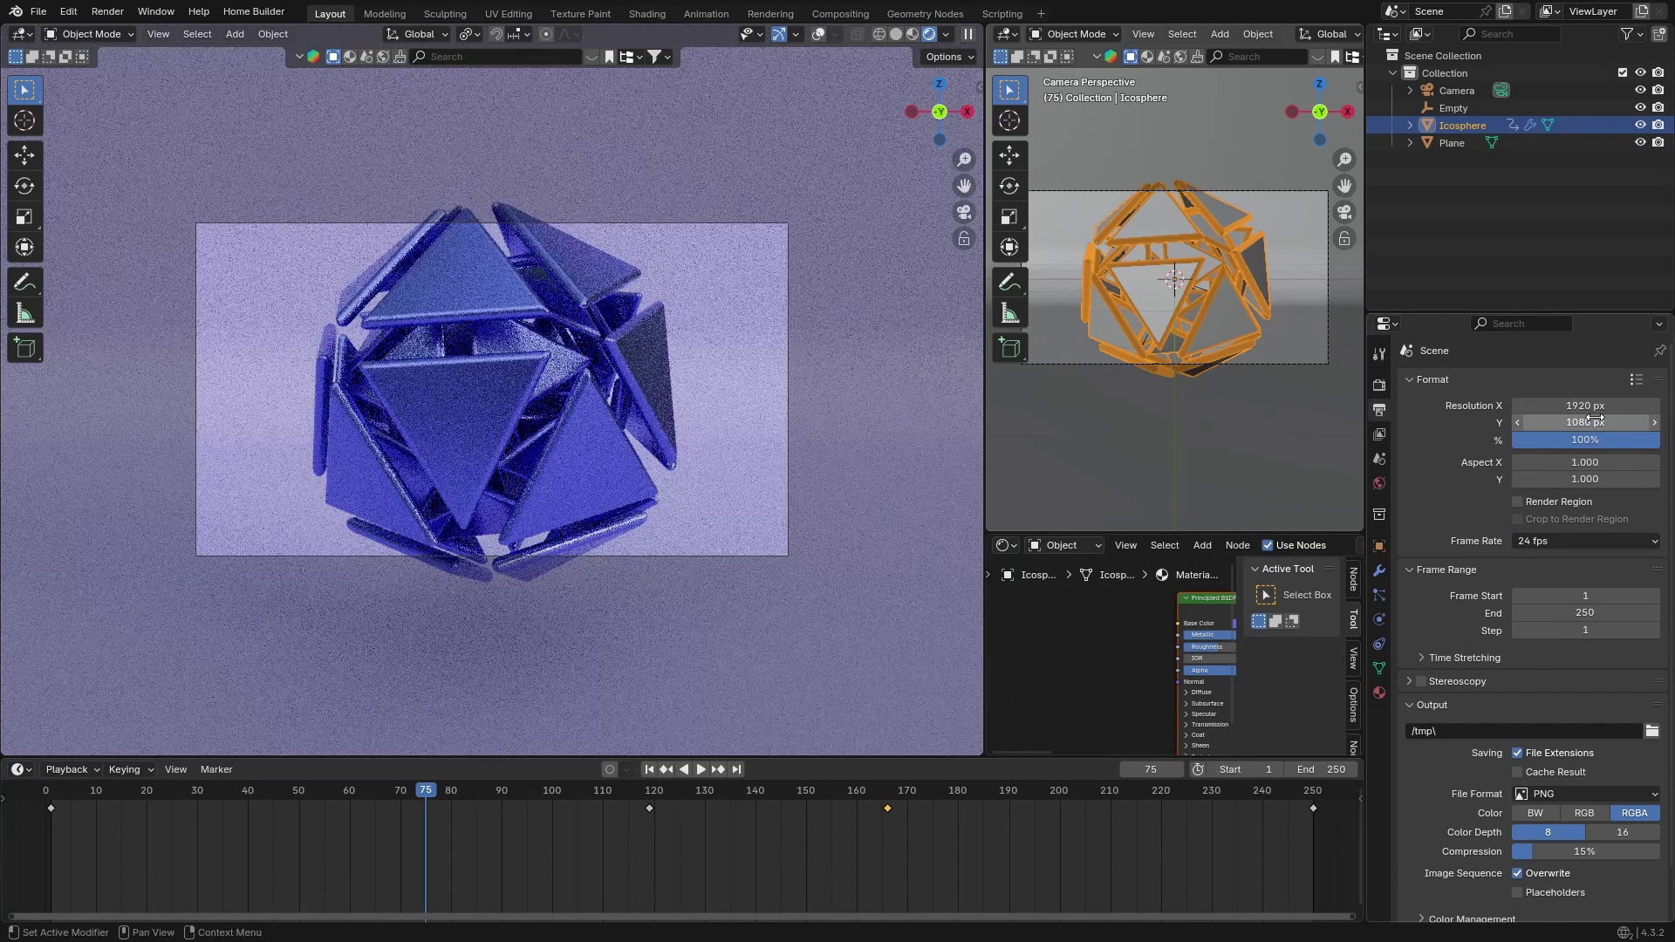
# - Select the camera and reduce its focal length to 41 mm to fit the icosphere in the wide frame
pyautogui.click(1455, 90)
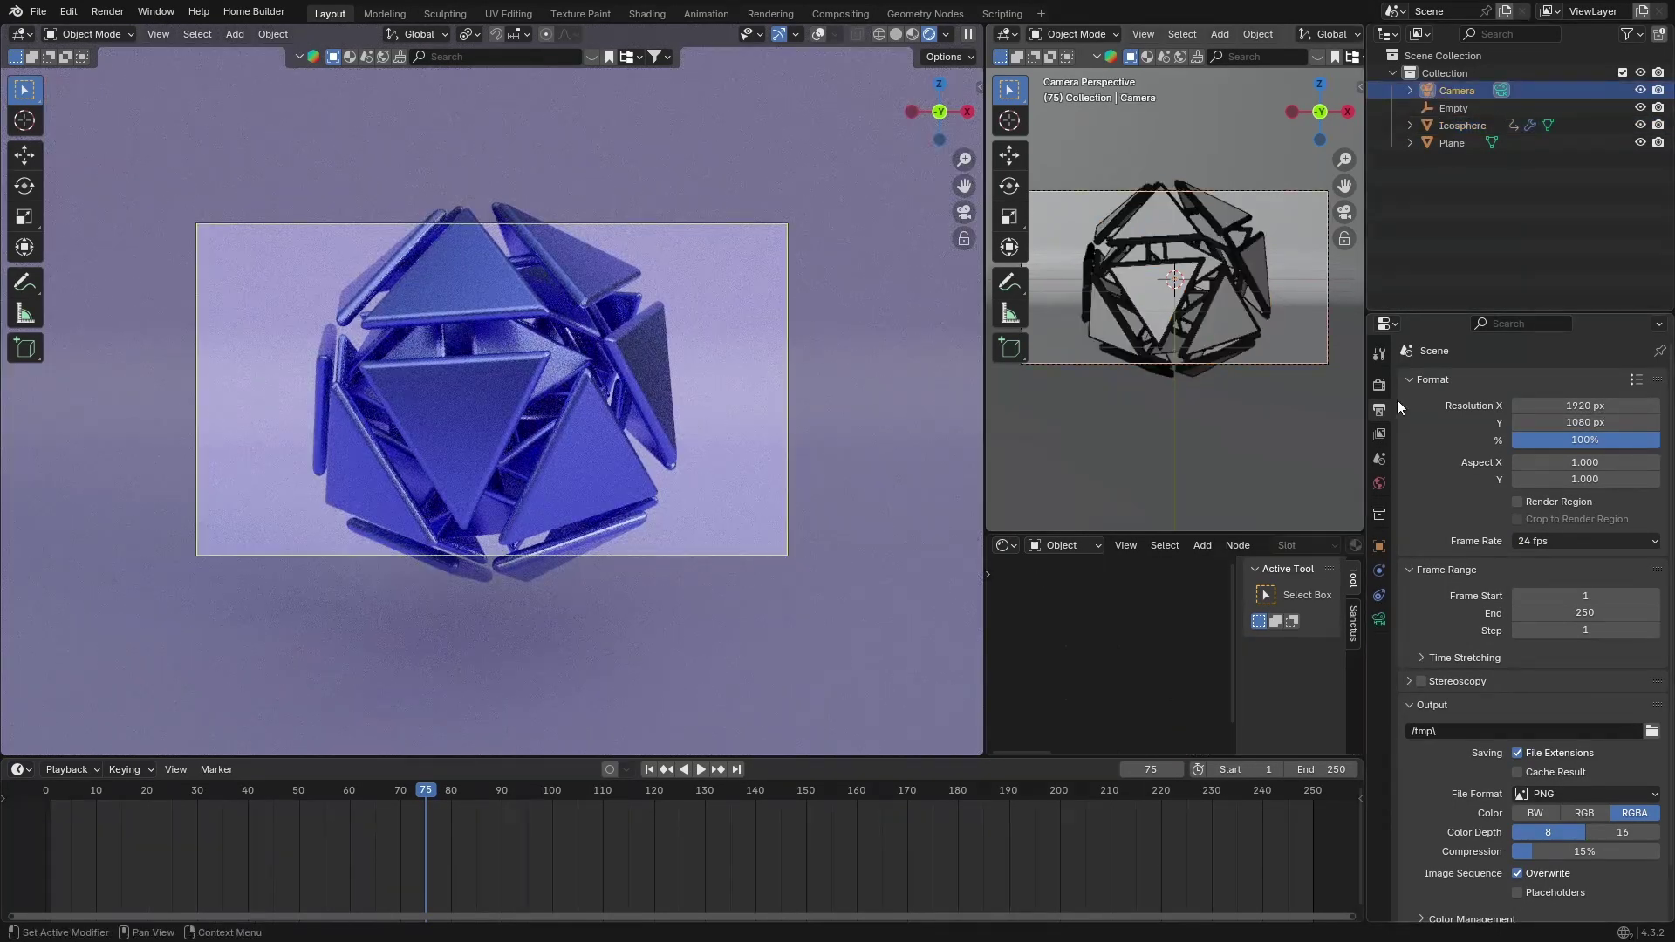
pyautogui.click(1379, 618)
pyautogui.moveTo(1510, 466); pyautogui.dragTo(1483, 467)
pyautogui.click(1509, 466)
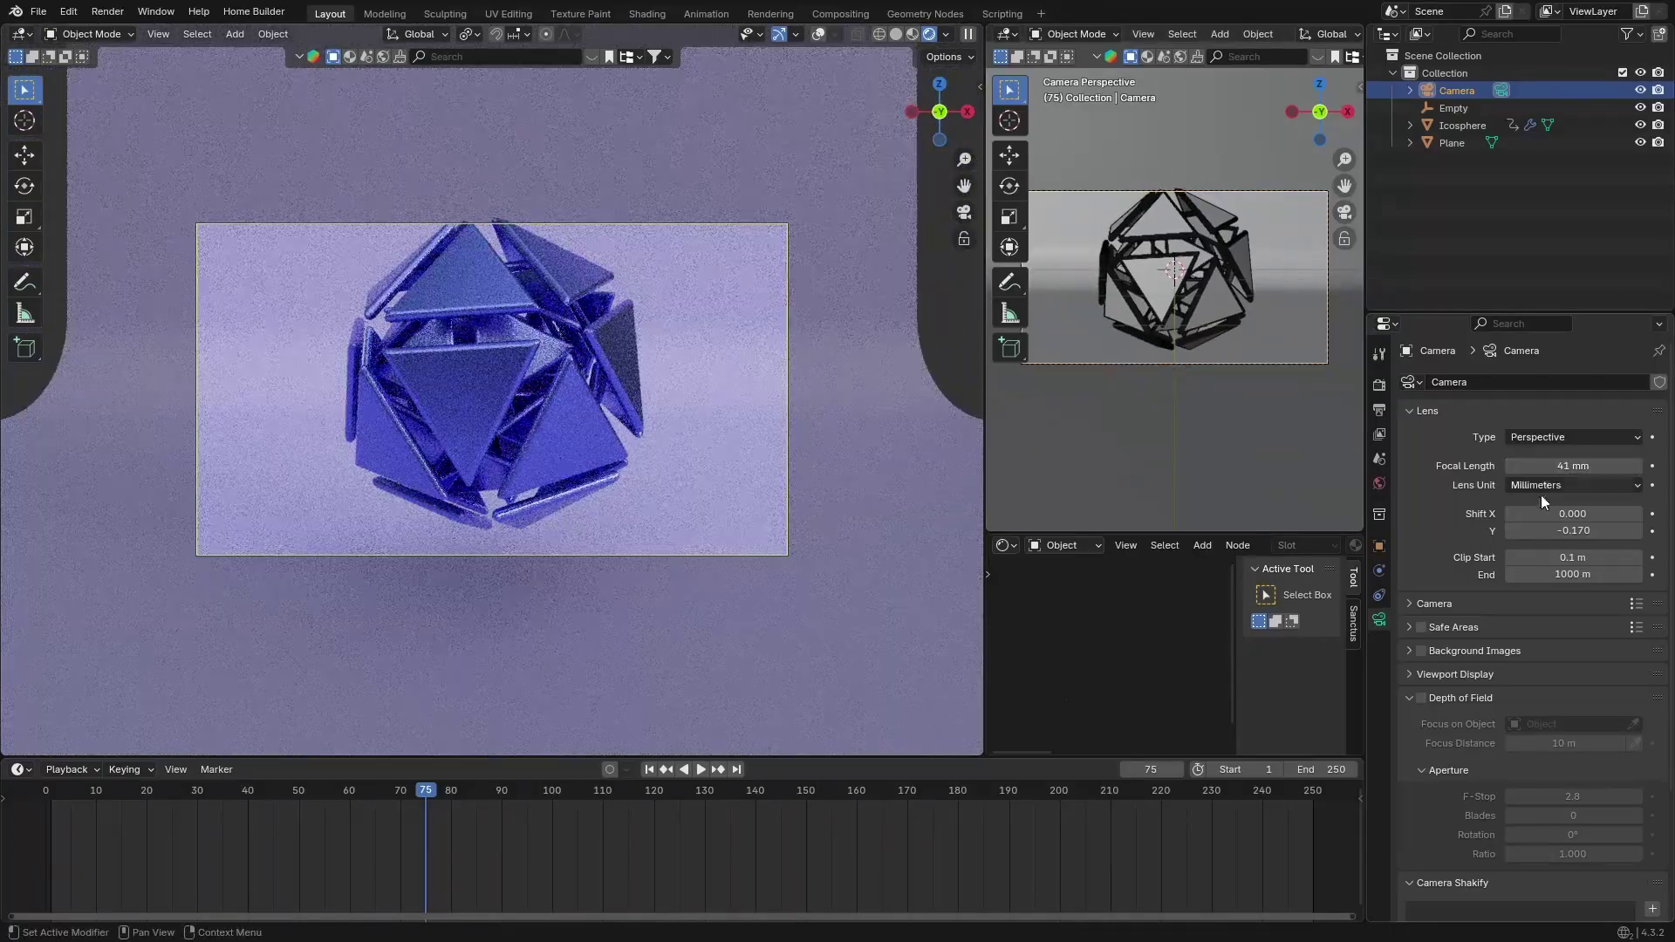
pyautogui.click(1636, 516)
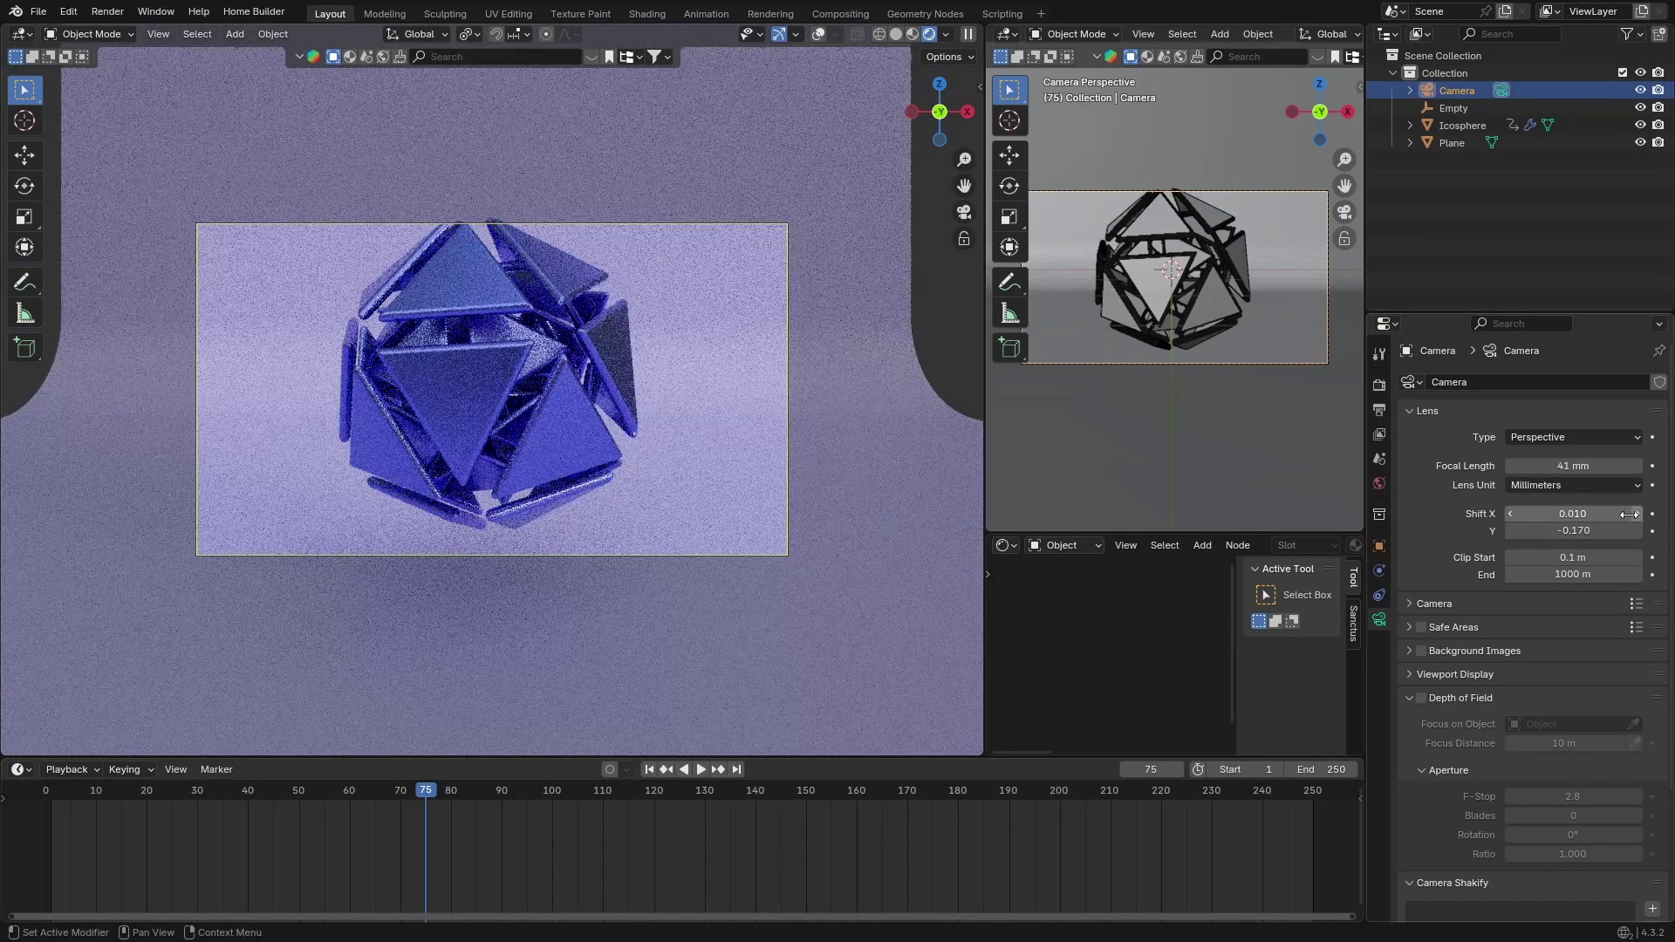
pyautogui.click(1574, 514)
pyautogui.write('0')
pyautogui.press('Return')
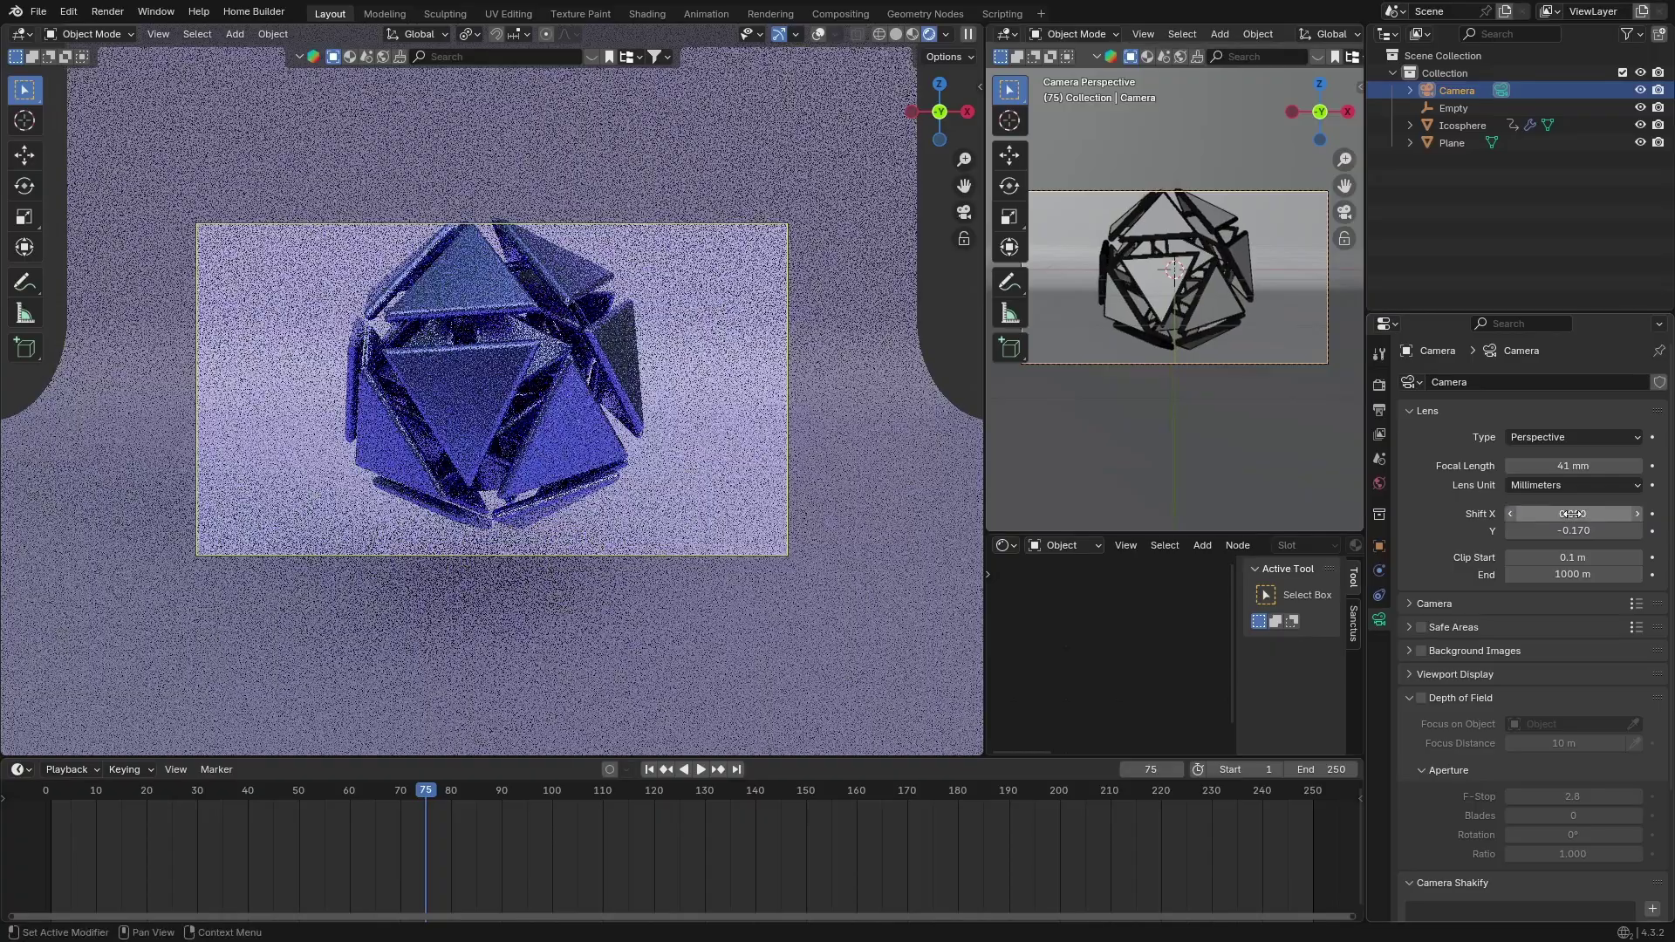
# - Centre the icosphere in the frame with a camera Shift Y of -0.140 and a focal length of 38 mm
pyautogui.moveTo(1575, 531); pyautogui.dragTo(1583, 530)
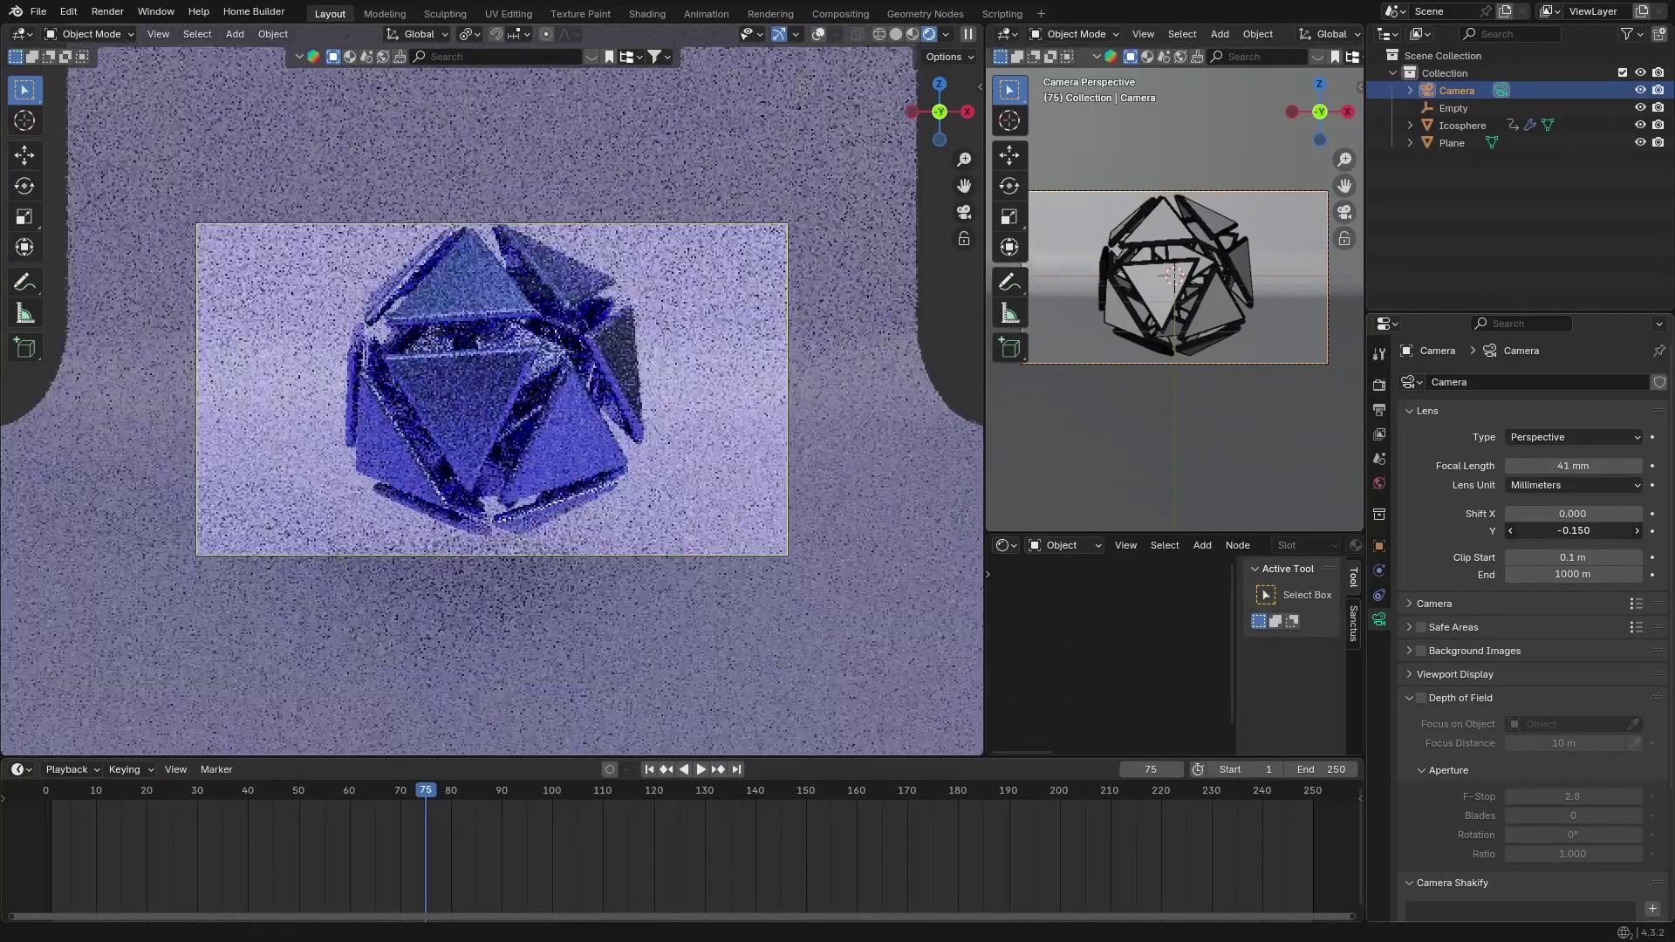
pyautogui.click(1509, 465)
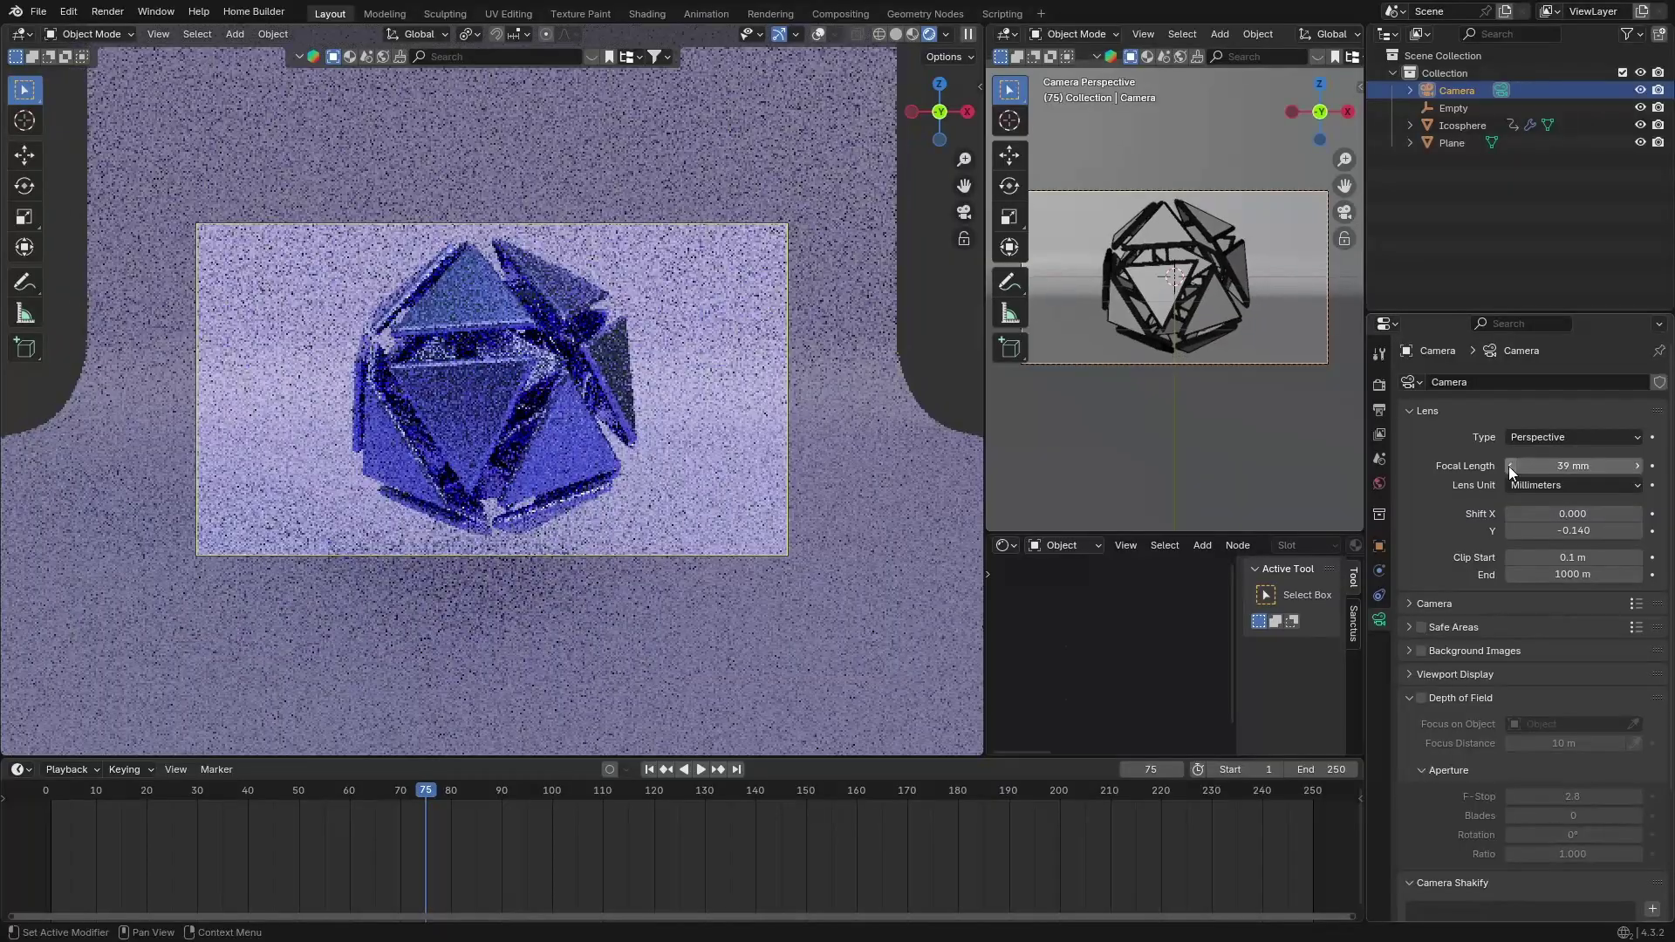
pyautogui.click(1508, 465)
pyautogui.click(1509, 466)
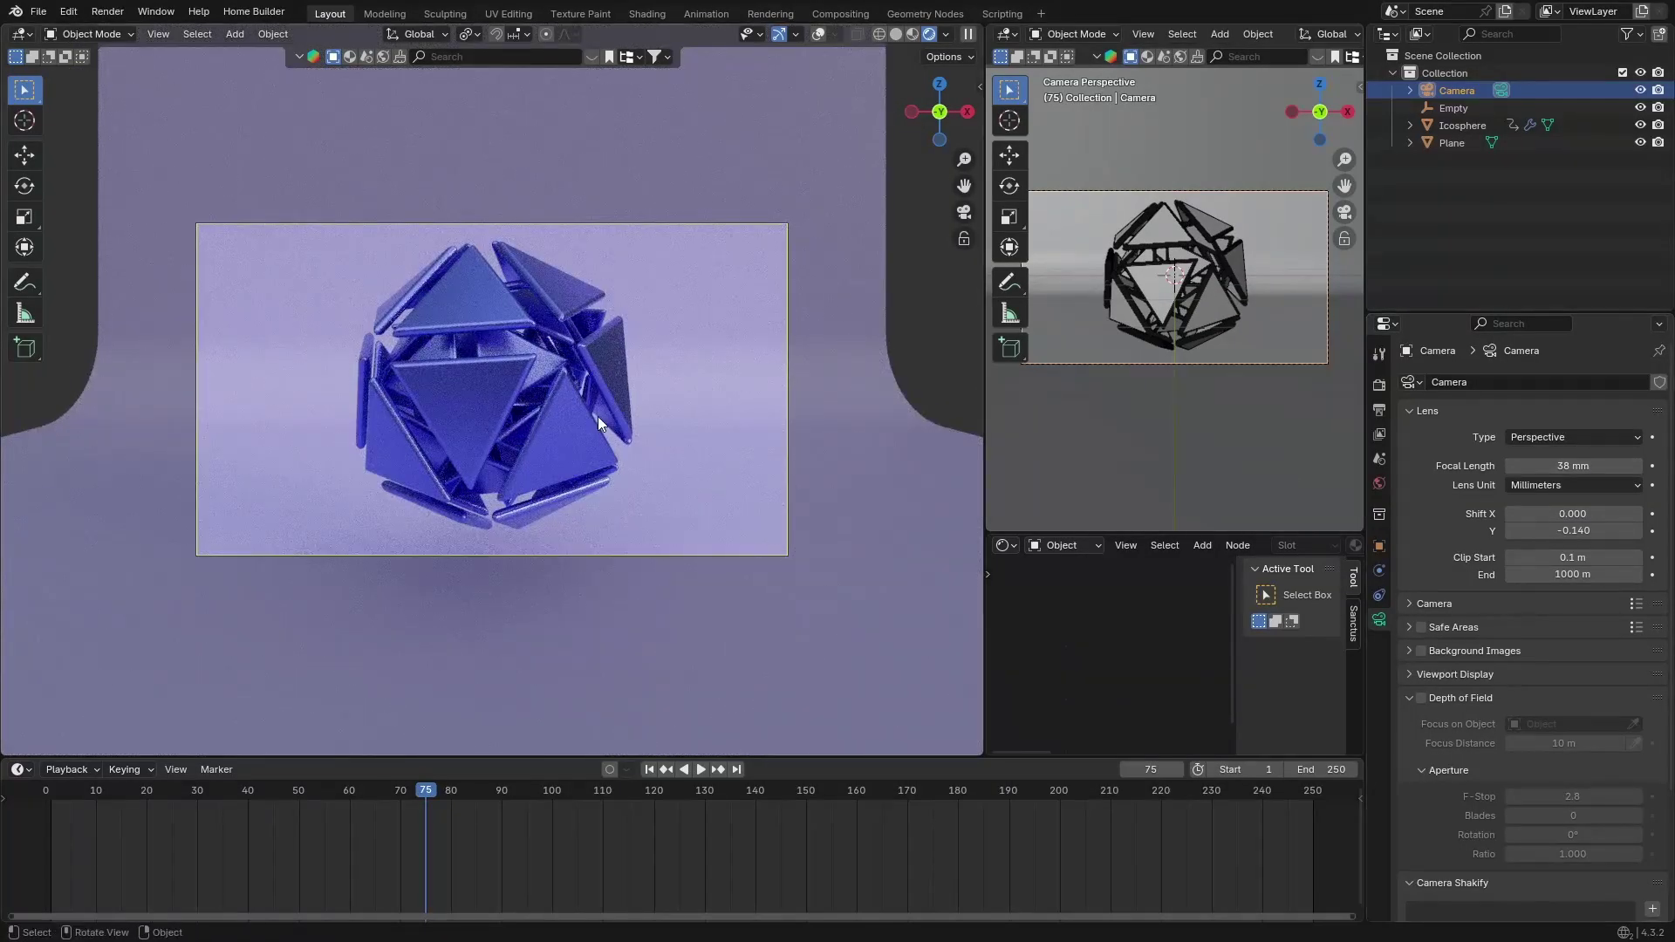
# - Light the rendered viewport from the scene world, and apply the abandoned_church HDRI from an Asset Browser opened in place of the timeline
pyautogui.click(947, 35)
pyautogui.click(845, 197)
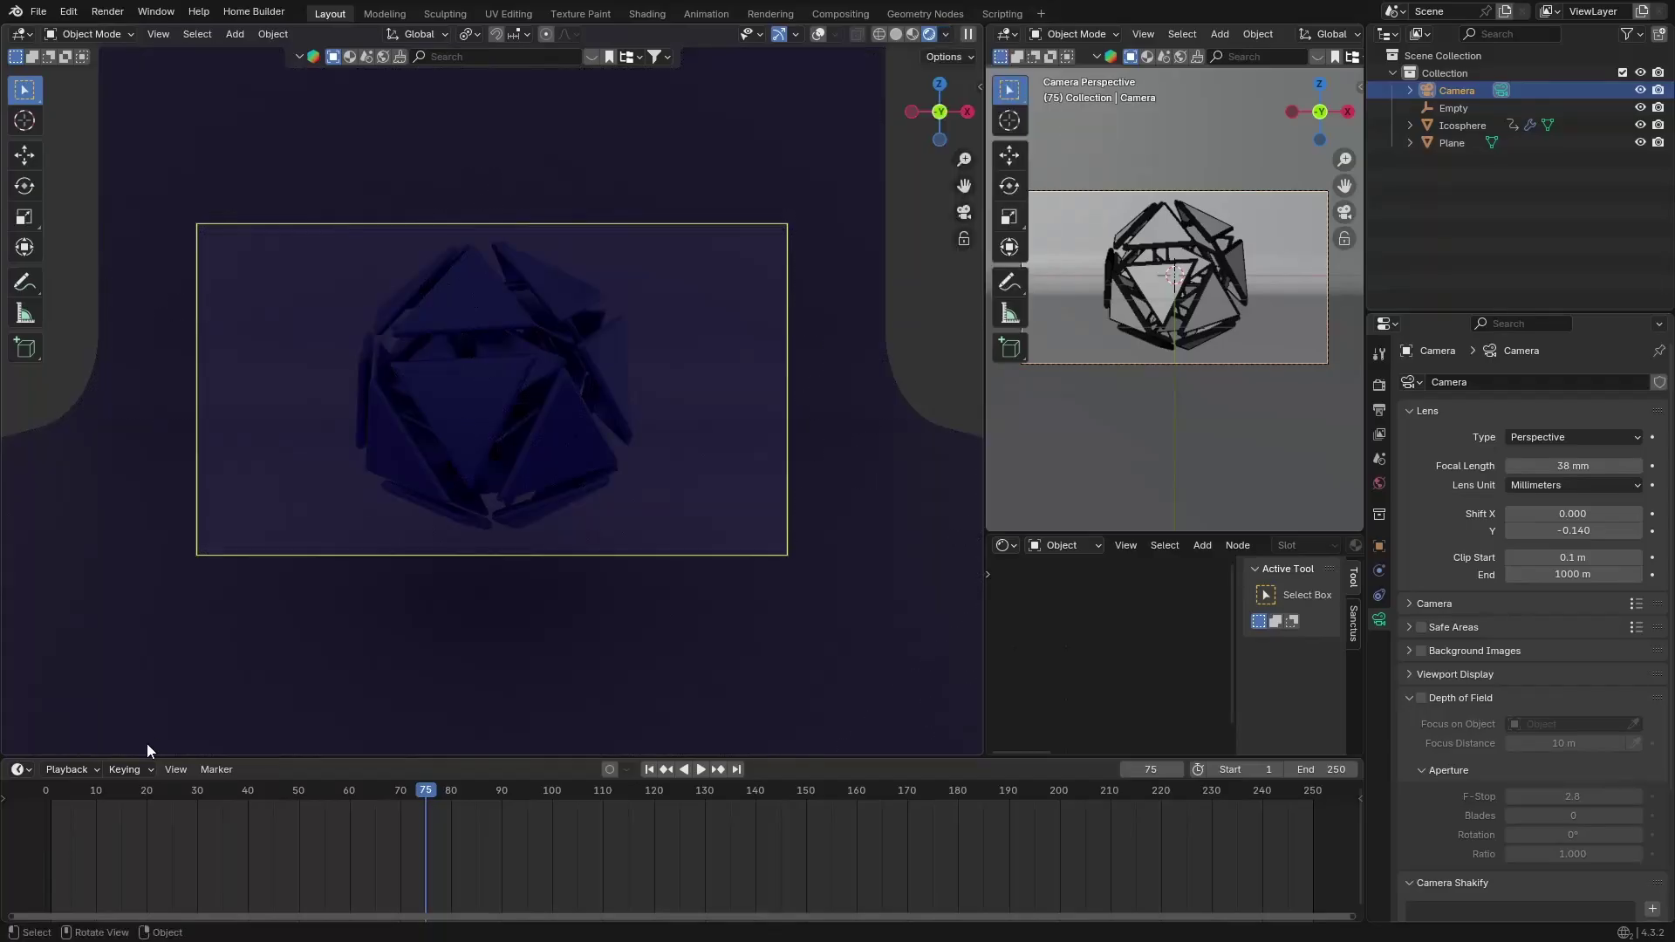
pyautogui.click(19, 771)
pyautogui.click(19, 771)
pyautogui.click(19, 771)
pyautogui.click(572, 654)
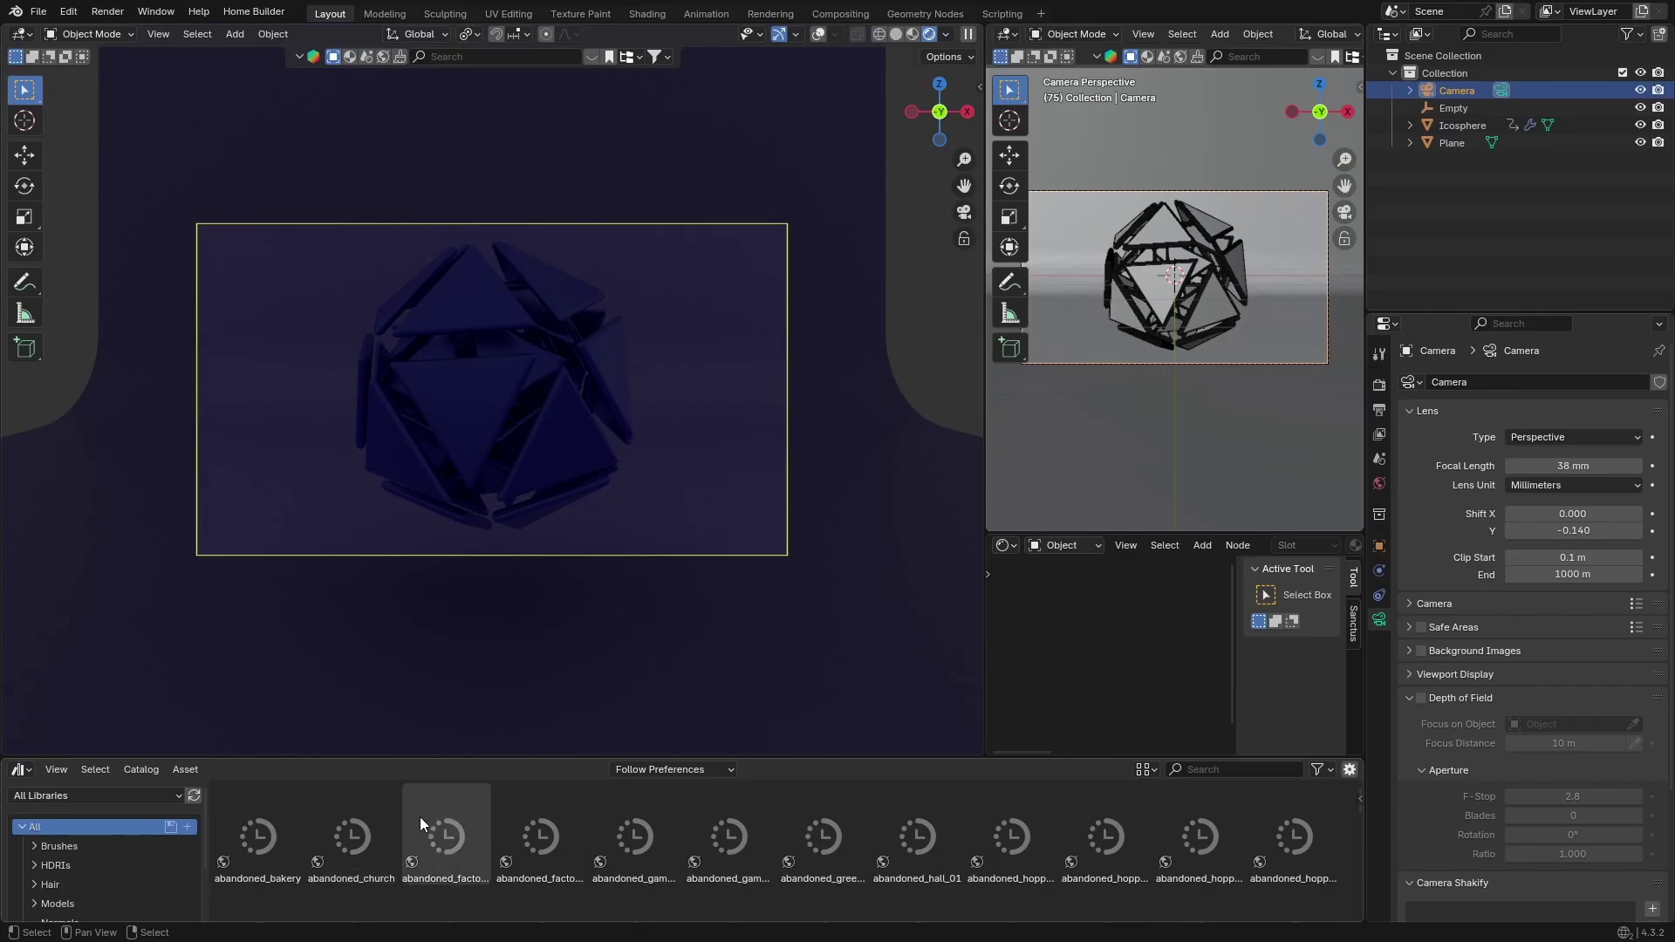
pyautogui.moveTo(372, 830); pyautogui.dragTo(384, 610)
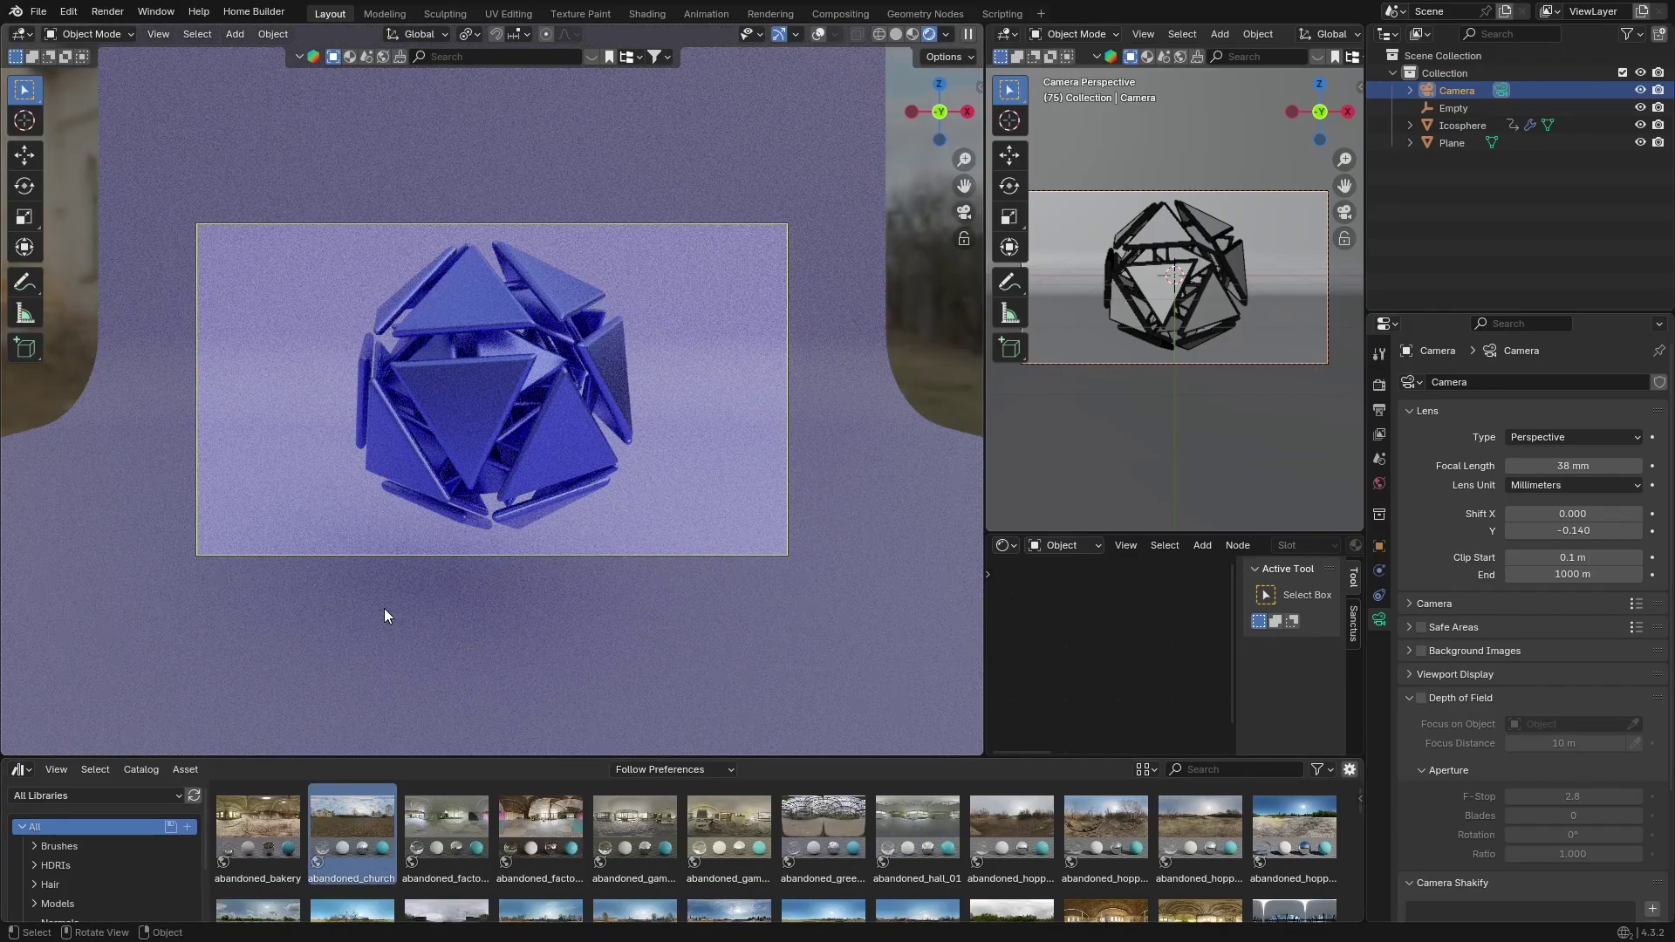